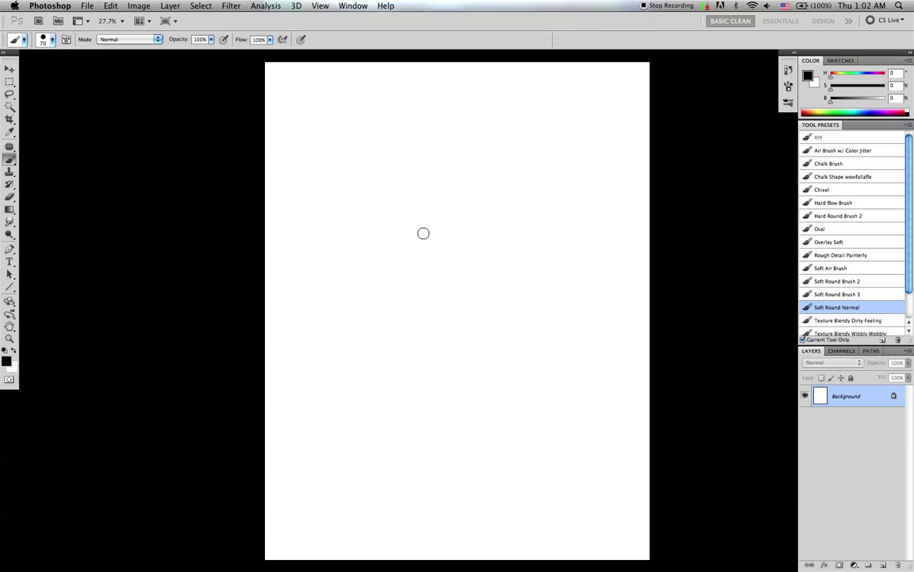
- Sketch the face's left contour with soft grey strokes, sampling lighter greys from the painted marks
{"action": "left_click_drag", "start_coordinate": [416, 223], "coordinate": [440, 284]}
{"action": "left_click", "coordinate": [420, 250], "text": "alt"}
{"action": "left_click_drag", "start_coordinate": [415, 226], "coordinate": [449, 289]}
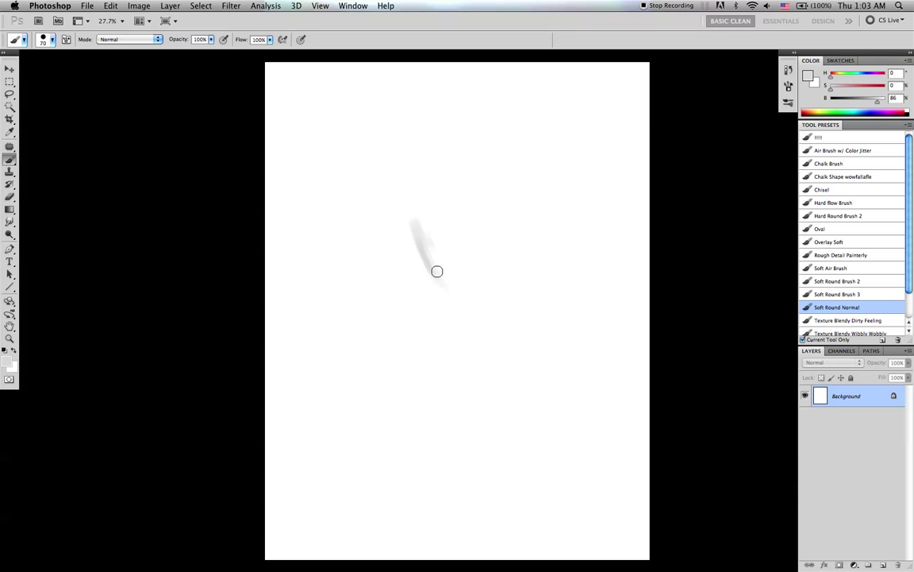
{"action": "key", "text": "d"}
{"action": "left_click_drag", "start_coordinate": [415, 226], "coordinate": [443, 286]}
{"action": "left_click", "coordinate": [421, 250], "text": "alt"}
{"action": "left_click_drag", "start_coordinate": [424, 250], "coordinate": [445, 288]}
{"action": "left_click_drag", "start_coordinate": [419, 242], "coordinate": [435, 270]}
{"action": "key", "text": "d"}
{"action": "left_click_drag", "start_coordinate": [413, 237], "coordinate": [439, 279]}
{"action": "left_click", "coordinate": [420, 249], "text": "alt"}
{"action": "key", "text": "bracketright"}
{"action": "left_click_drag", "start_coordinate": [414, 227], "coordinate": [454, 293]}
{"action": "mouse_move", "coordinate": [432, 237]}
{"action": "left_mouse_down"}
{"action": "mouse_move", "coordinate": [454, 284]}
{"action": "mouse_move", "coordinate": [467, 229]}
{"action": "mouse_move", "coordinate": [473, 277]}
{"action": "mouse_move", "coordinate": [486, 229]}
{"action": "mouse_move", "coordinate": [471, 283]}
{"action": "mouse_move", "coordinate": [480, 288]}
{"action": "mouse_move", "coordinate": [450, 287]}
{"action": "mouse_move", "coordinate": [430, 260]}
{"action": "mouse_move", "coordinate": [436, 279]}
{"action": "mouse_move", "coordinate": [459, 279]}
{"action": "mouse_move", "coordinate": [431, 250]}
{"action": "mouse_move", "coordinate": [466, 238]}
{"action": "mouse_move", "coordinate": [444, 215]}
{"action": "mouse_move", "coordinate": [461, 211]}
{"action": "mouse_move", "coordinate": [424, 193]}
{"action": "mouse_move", "coordinate": [426, 231]}
{"action": "left_mouse_up"}
- Block in the forehead and inner planes of the face with broad soft grey strokes
{"action": "key", "text": "bracketright"}
{"action": "key", "text": "bracketright"}
{"action": "key", "text": "bracketright"}
{"action": "key", "text": "bracketleft"}
{"action": "mouse_move", "coordinate": [432, 193]}
{"action": "left_mouse_down"}
{"action": "mouse_move", "coordinate": [438, 237]}
{"action": "mouse_move", "coordinate": [454, 250]}
{"action": "left_mouse_up"}
{"action": "mouse_move", "coordinate": [464, 199]}
{"action": "left_mouse_down"}
{"action": "mouse_move", "coordinate": [459, 260]}
{"action": "mouse_move", "coordinate": [473, 229]}
{"action": "mouse_move", "coordinate": [476, 270]}
{"action": "mouse_move", "coordinate": [489, 217]}
{"action": "mouse_move", "coordinate": [481, 286]}
{"action": "left_mouse_up"}
{"action": "key", "text": "bracketleft"}
{"action": "mouse_move", "coordinate": [434, 192]}
{"action": "left_mouse_down"}
{"action": "mouse_move", "coordinate": [472, 175]}
{"action": "mouse_move", "coordinate": [479, 225]}
{"action": "left_mouse_up"}
{"action": "left_click_drag", "start_coordinate": [449, 173], "coordinate": [466, 173]}
{"action": "mouse_move", "coordinate": [427, 168]}
{"action": "left_mouse_down"}
{"action": "mouse_move", "coordinate": [485, 179]}
{"action": "mouse_move", "coordinate": [432, 167]}
{"action": "mouse_move", "coordinate": [411, 211]}
{"action": "mouse_move", "coordinate": [424, 174]}
{"action": "mouse_move", "coordinate": [416, 212]}
{"action": "mouse_move", "coordinate": [426, 239]}
{"action": "mouse_move", "coordinate": [423, 187]}
{"action": "mouse_move", "coordinate": [444, 253]}
{"action": "mouse_move", "coordinate": [438, 184]}
{"action": "mouse_move", "coordinate": [462, 160]}
{"action": "mouse_move", "coordinate": [474, 190]}
{"action": "mouse_move", "coordinate": [483, 180]}
{"action": "mouse_move", "coordinate": [491, 193]}
{"action": "mouse_move", "coordinate": [486, 181]}
{"action": "mouse_move", "coordinate": [498, 250]}
{"action": "mouse_move", "coordinate": [496, 201]}
{"action": "mouse_move", "coordinate": [477, 312]}
{"action": "mouse_move", "coordinate": [497, 242]}
{"action": "mouse_move", "coordinate": [455, 293]}
{"action": "mouse_move", "coordinate": [480, 275]}
{"action": "mouse_move", "coordinate": [455, 297]}
{"action": "mouse_move", "coordinate": [469, 296]}
{"action": "mouse_move", "coordinate": [484, 282]}
{"action": "mouse_move", "coordinate": [448, 295]}
{"action": "mouse_move", "coordinate": [431, 277]}
{"action": "mouse_move", "coordinate": [456, 298]}
{"action": "mouse_move", "coordinate": [400, 236]}
{"action": "mouse_move", "coordinate": [425, 257]}
{"action": "mouse_move", "coordinate": [418, 230]}
{"action": "mouse_move", "coordinate": [431, 228]}
{"action": "mouse_move", "coordinate": [449, 282]}
{"action": "mouse_move", "coordinate": [452, 206]}
{"action": "mouse_move", "coordinate": [468, 195]}
{"action": "mouse_move", "coordinate": [473, 211]}
{"action": "mouse_move", "coordinate": [464, 249]}
{"action": "mouse_move", "coordinate": [440, 185]}
{"action": "mouse_move", "coordinate": [467, 171]}
{"action": "mouse_move", "coordinate": [438, 174]}
{"action": "mouse_move", "coordinate": [473, 164]}
{"action": "mouse_move", "coordinate": [432, 169]}
{"action": "mouse_move", "coordinate": [474, 178]}
{"action": "mouse_move", "coordinate": [423, 174]}
{"action": "mouse_move", "coordinate": [447, 167]}
{"action": "mouse_move", "coordinate": [422, 177]}
{"action": "mouse_move", "coordinate": [438, 167]}
{"action": "mouse_move", "coordinate": [421, 184]}
{"action": "mouse_move", "coordinate": [422, 173]}
{"action": "mouse_move", "coordinate": [410, 203]}
{"action": "mouse_move", "coordinate": [422, 171]}
{"action": "mouse_move", "coordinate": [415, 201]}
{"action": "mouse_move", "coordinate": [428, 179]}
{"action": "mouse_move", "coordinate": [472, 159]}
{"action": "mouse_move", "coordinate": [484, 183]}
{"action": "left_mouse_up"}
- Refine the head's contour down to the chin in mid-grey with a 40 to 50 px brush
{"action": "key", "text": "bracketright"}
{"action": "key", "text": "bracketleft"}
{"action": "key", "text": "bracketright"}
{"action": "key", "text": "bracketright"}
{"action": "key", "text": "bracketleft"}
{"action": "key", "text": "bracketleft"}
{"action": "key", "text": "bracketleft"}
{"action": "key", "text": "bracketleft"}
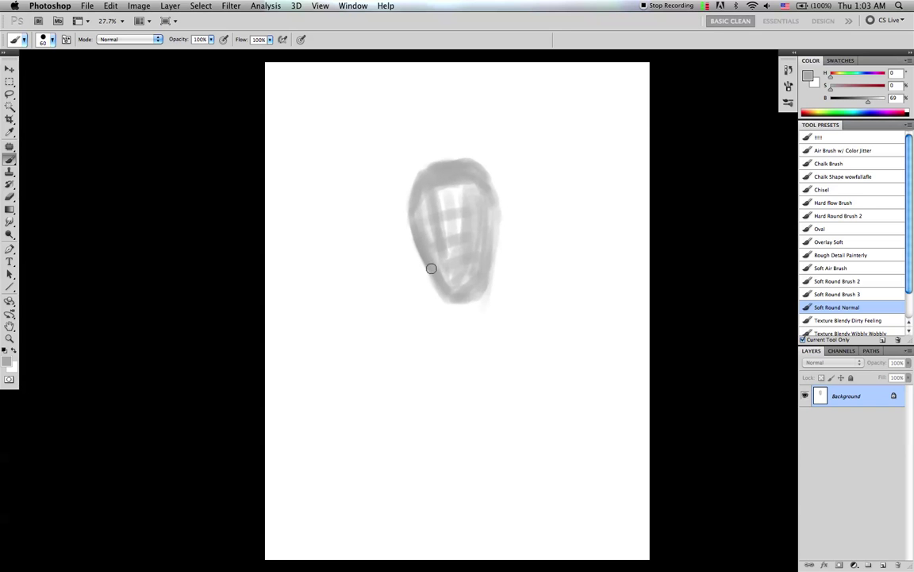
{"action": "key", "text": "bracketleft"}
{"action": "key", "text": "bracketleft"}
{"action": "key", "text": "bracketleft"}
{"action": "left_click_drag", "start_coordinate": [493, 199], "coordinate": [483, 291]}
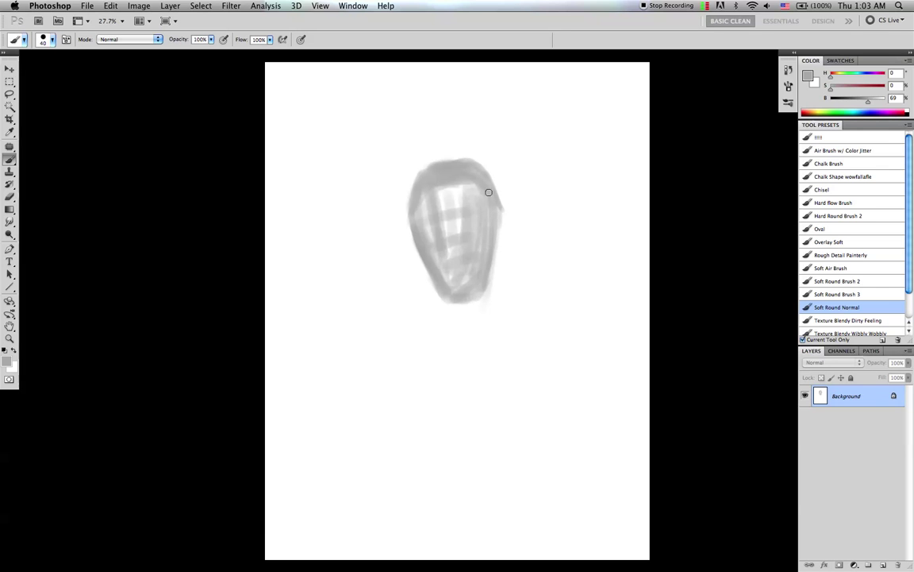
{"action": "key", "text": "bracketright"}
{"action": "mouse_move", "coordinate": [500, 223]}
{"action": "left_mouse_down"}
{"action": "mouse_move", "coordinate": [486, 276]}
{"action": "mouse_move", "coordinate": [468, 295]}
{"action": "left_mouse_up"}
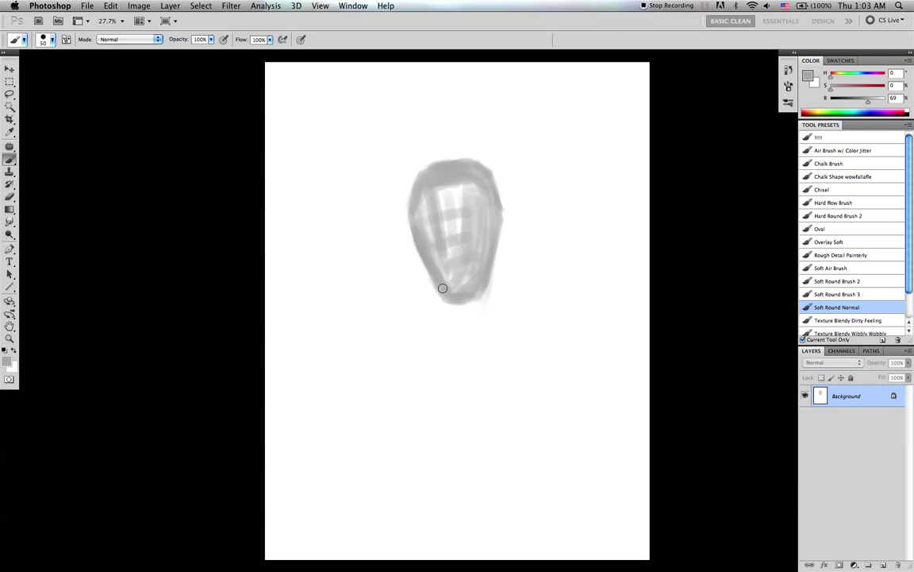
- Fill the middle of the face with a sampled light grey, using an enlarged brush
{"action": "left_click", "coordinate": [452, 247], "text": "alt"}
{"action": "key", "text": "bracketright"}
{"action": "key", "text": "bracketright"}
{"action": "key", "text": "bracketright"}
{"action": "key", "text": "bracketright"}
{"action": "key", "text": "bracketright"}
{"action": "mouse_move", "coordinate": [446, 204]}
{"action": "left_mouse_down"}
{"action": "mouse_move", "coordinate": [469, 251]}
{"action": "mouse_move", "coordinate": [468, 278]}
{"action": "mouse_move", "coordinate": [455, 239]}
{"action": "left_mouse_up"}
- Paint the first dark strokes of the left eye socket in black with a reduced brush
{"action": "key", "text": "d"}
{"action": "key", "text": "bracketleft"}
{"action": "key", "text": "bracketleft"}
{"action": "left_click", "coordinate": [447, 172], "text": "alt"}
{"action": "key", "text": "d"}
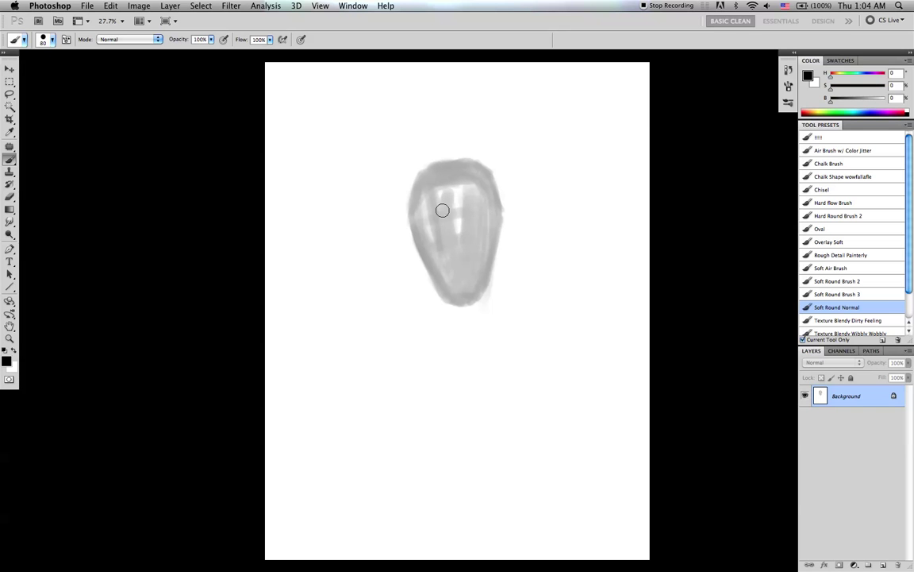
{"action": "key", "text": "bracketleft"}
{"action": "key", "text": "bracketleft"}
{"action": "key", "text": "bracketleft"}
{"action": "key", "text": "bracketleft"}
{"action": "key", "text": "bracketleft"}
{"action": "left_click_drag", "start_coordinate": [429, 209], "coordinate": [445, 214]}
{"action": "left_click_drag", "start_coordinate": [423, 223], "coordinate": [435, 222]}
- Add angled dark strokes for the left brow and deepen the left eye socket, varying the brush size
{"action": "key", "text": "bracketright"}
{"action": "key", "text": "bracketright"}
{"action": "key", "text": "bracketright"}
{"action": "key", "text": "bracketright"}
{"action": "key", "text": "bracketleft"}
{"action": "key", "text": "bracketleft"}
{"action": "key", "text": "bracketleft"}
{"action": "mouse_move", "coordinate": [421, 190]}
{"action": "left_mouse_down"}
{"action": "mouse_move", "coordinate": [423, 203]}
{"action": "mouse_move", "coordinate": [445, 214]}
{"action": "left_mouse_up"}
{"action": "left_click_drag", "start_coordinate": [430, 187], "coordinate": [445, 211]}
{"action": "key", "text": "bracketleft"}
{"action": "key", "text": "bracketleft"}
{"action": "key", "text": "bracketright"}
{"action": "mouse_move", "coordinate": [442, 220]}
{"action": "left_mouse_down"}
{"action": "mouse_move", "coordinate": [450, 225]}
{"action": "mouse_move", "coordinate": [435, 221]}
{"action": "left_mouse_up"}
{"action": "key", "text": "bracketleft"}
{"action": "key", "text": "bracketleft"}
{"action": "key", "text": "bracketleft"}
{"action": "left_click_drag", "start_coordinate": [424, 205], "coordinate": [441, 217]}
{"action": "key", "text": "bracketleft"}
{"action": "key", "text": "bracketleft"}
- Paint dark hair over the crown and down the right side of the face
{"action": "mouse_move", "coordinate": [455, 159]}
{"action": "left_mouse_down"}
{"action": "mouse_move", "coordinate": [482, 141]}
{"action": "mouse_move", "coordinate": [469, 170]}
{"action": "mouse_move", "coordinate": [478, 149]}
{"action": "mouse_move", "coordinate": [462, 154]}
{"action": "mouse_move", "coordinate": [482, 144]}
{"action": "mouse_move", "coordinate": [456, 165]}
{"action": "mouse_move", "coordinate": [470, 143]}
{"action": "mouse_move", "coordinate": [485, 143]}
{"action": "mouse_move", "coordinate": [489, 162]}
{"action": "mouse_move", "coordinate": [456, 163]}
{"action": "mouse_move", "coordinate": [474, 166]}
{"action": "mouse_move", "coordinate": [466, 150]}
{"action": "mouse_move", "coordinate": [460, 154]}
{"action": "mouse_move", "coordinate": [472, 165]}
{"action": "mouse_move", "coordinate": [477, 157]}
{"action": "mouse_move", "coordinate": [466, 159]}
{"action": "mouse_move", "coordinate": [496, 186]}
{"action": "mouse_move", "coordinate": [473, 171]}
{"action": "mouse_move", "coordinate": [476, 157]}
{"action": "mouse_move", "coordinate": [511, 195]}
{"action": "left_mouse_up"}
{"action": "key", "text": "bracketright"}
{"action": "key", "text": "bracketright"}
{"action": "key", "text": "bracketright"}
{"action": "key", "text": "bracketright"}
{"action": "left_click", "coordinate": [468, 158], "text": "alt"}
{"action": "key", "text": "bracketleft"}
{"action": "key", "text": "bracketleft"}
{"action": "key", "text": "bracketleft"}
{"action": "mouse_move", "coordinate": [488, 151]}
{"action": "left_mouse_down"}
{"action": "mouse_move", "coordinate": [515, 211]}
{"action": "mouse_move", "coordinate": [470, 147]}
{"action": "mouse_move", "coordinate": [449, 141]}
{"action": "mouse_move", "coordinate": [424, 163]}
{"action": "mouse_move", "coordinate": [428, 170]}
{"action": "mouse_move", "coordinate": [454, 151]}
{"action": "mouse_move", "coordinate": [489, 182]}
{"action": "mouse_move", "coordinate": [513, 227]}
{"action": "left_mouse_up"}
{"action": "key", "text": "bracketright"}
{"action": "key", "text": "]"}
{"action": "key", "text": "]"}
{"action": "key", "text": "]"}
{"action": "mouse_move", "coordinate": [479, 151]}
{"action": "left_mouse_down"}
{"action": "mouse_move", "coordinate": [499, 175]}
{"action": "mouse_move", "coordinate": [493, 254]}
{"action": "mouse_move", "coordinate": [489, 195]}
{"action": "left_mouse_up"}
- Paint the right eyebrow and eye in black and white with a small 10 to 20 px brush
{"action": "key", "text": "d"}
{"action": "key", "text": "bracketleft"}
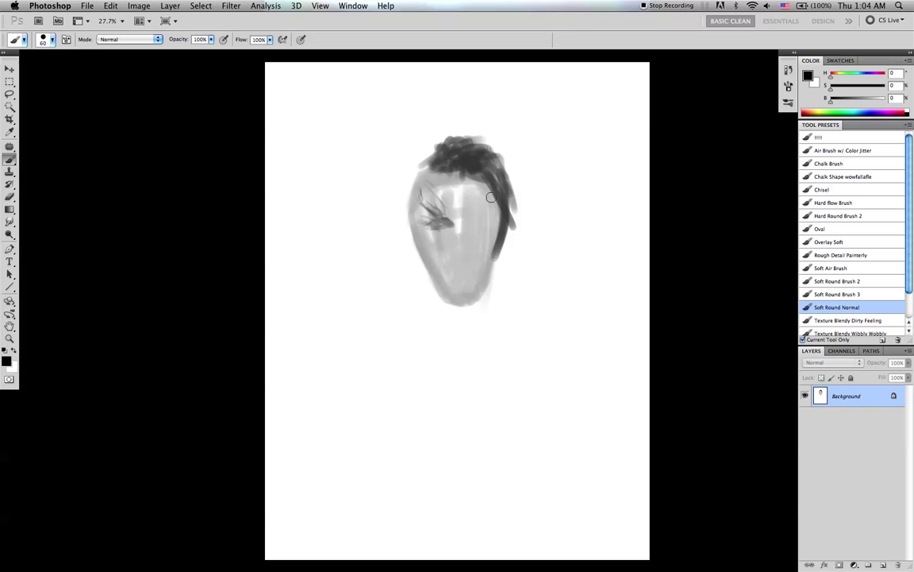
{"action": "key", "text": "bracketleft"}
{"action": "key", "text": "bracketleft"}
{"action": "key", "text": "x"}
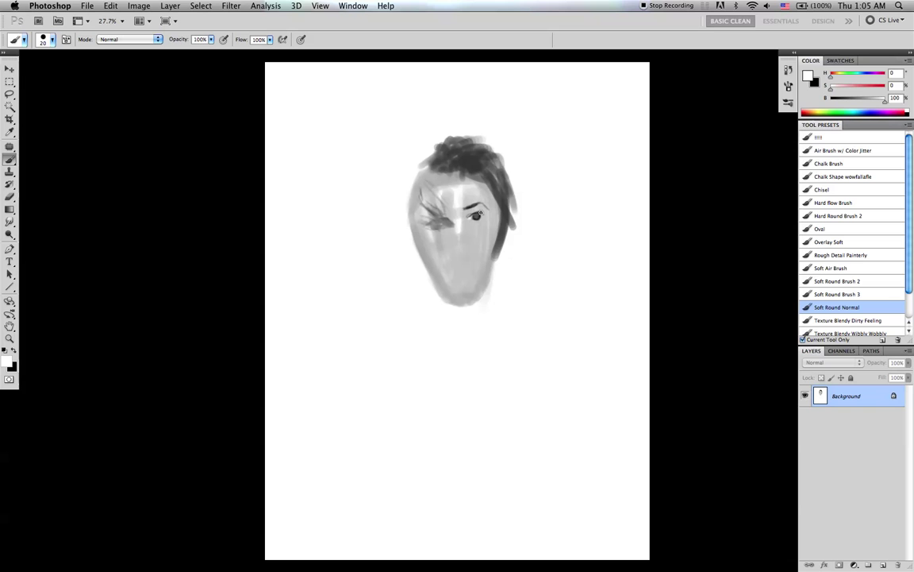
{"action": "key", "text": "x"}
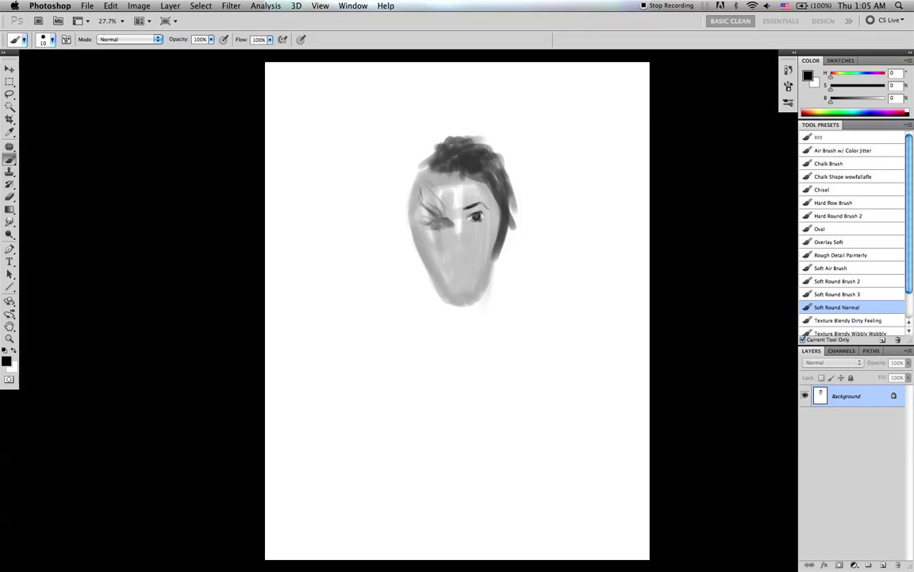
- Lighten the forehead, nose and right cheek with light greys sampled from the face
{"action": "left_click", "coordinate": [485, 193], "text": "alt"}
{"action": "key", "text": "bracketleft"}
{"action": "left_click", "coordinate": [489, 212], "text": "alt"}
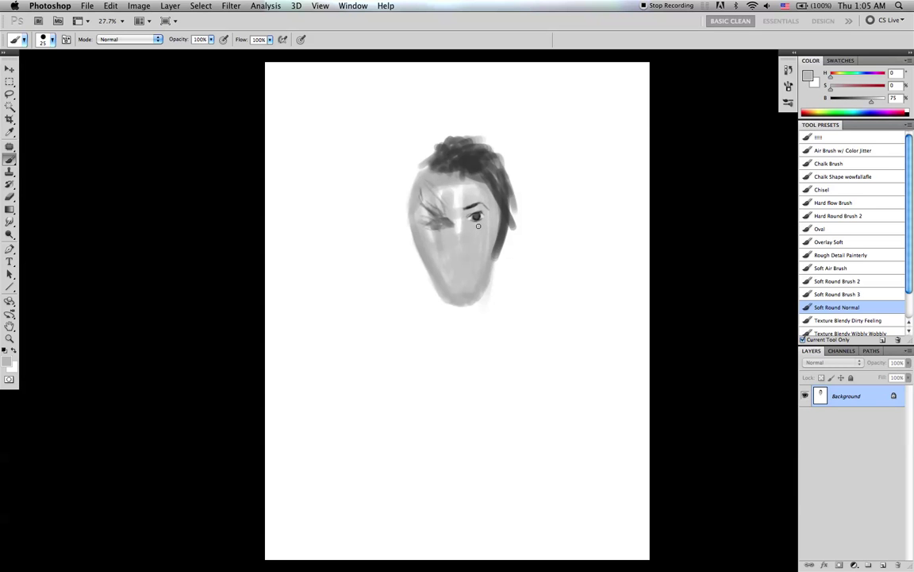
{"action": "left_click", "coordinate": [479, 175], "text": "alt"}
{"action": "left_click", "coordinate": [479, 231], "text": "alt"}
{"action": "left_click", "coordinate": [488, 226], "text": "alt"}
{"action": "left_click", "coordinate": [459, 226], "text": "alt"}
{"action": "left_click", "coordinate": [471, 191], "text": "alt"}
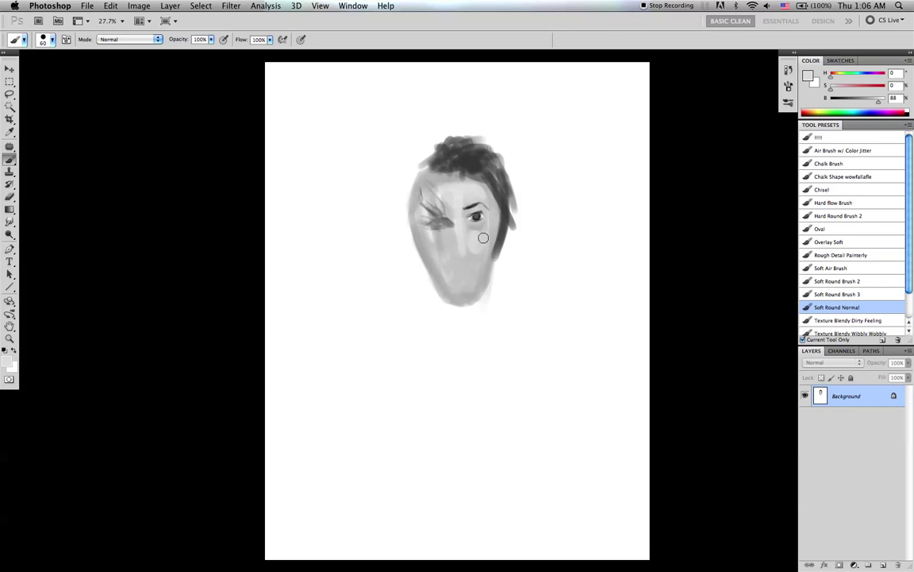
{"action": "left_click_drag", "start_coordinate": [482, 235], "coordinate": [475, 255]}
- Undo the last two strokes and refine the right eye's lid and surrounding skin with sampled greys
{"action": "key", "text": "super+alt+z"}
{"action": "key", "text": "super+alt+z"}
{"action": "mouse_move", "coordinate": [484, 197]}
{"action": "left_mouse_down"}
{"action": "mouse_move", "coordinate": [490, 207]}
{"action": "mouse_move", "coordinate": [466, 212]}
{"action": "left_mouse_up"}
{"action": "left_click", "coordinate": [487, 206], "text": "alt"}
{"action": "key", "text": "bracketleft"}
{"action": "key", "text": "bracketleft"}
{"action": "left_click", "coordinate": [476, 227], "text": "alt"}
{"action": "key", "text": "d"}
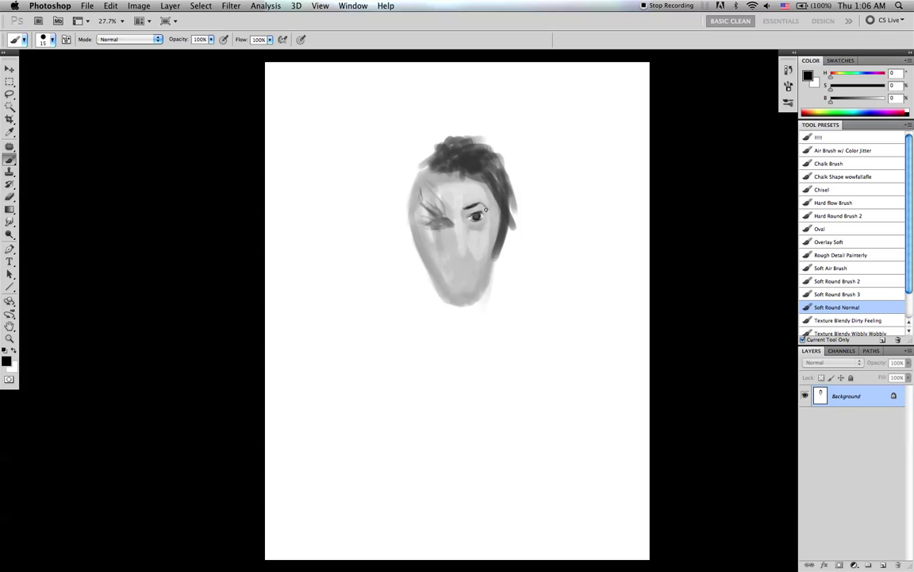
{"action": "left_click", "coordinate": [474, 206], "text": "alt"}
{"action": "left_click", "coordinate": [478, 216], "text": "alt"}
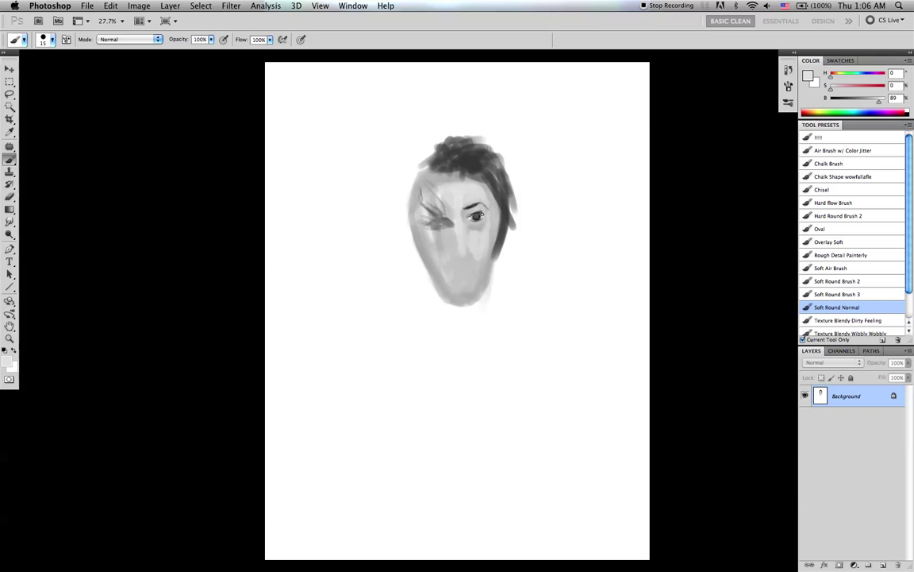
{"action": "left_click", "coordinate": [450, 176], "text": "alt"}
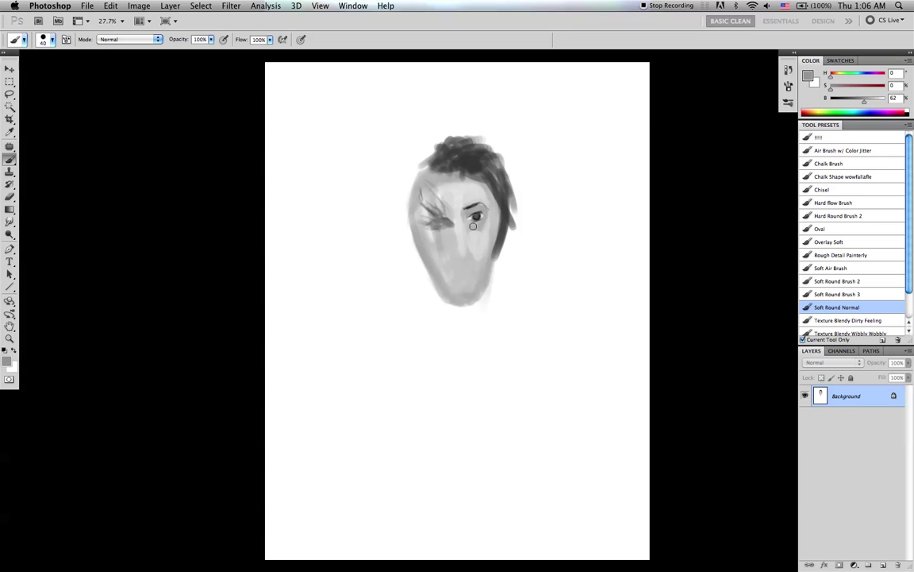
- Shade the right temple and hairline with sampled greys, using a brush of up to 70 px
{"action": "key", "text": "bracketleft"}
{"action": "left_click", "coordinate": [487, 195], "text": "alt"}
{"action": "left_click", "coordinate": [490, 186], "text": "alt"}
{"action": "key", "text": "bracketright"}
{"action": "key", "text": "bracketright"}
{"action": "left_click", "coordinate": [490, 201], "text": "alt"}
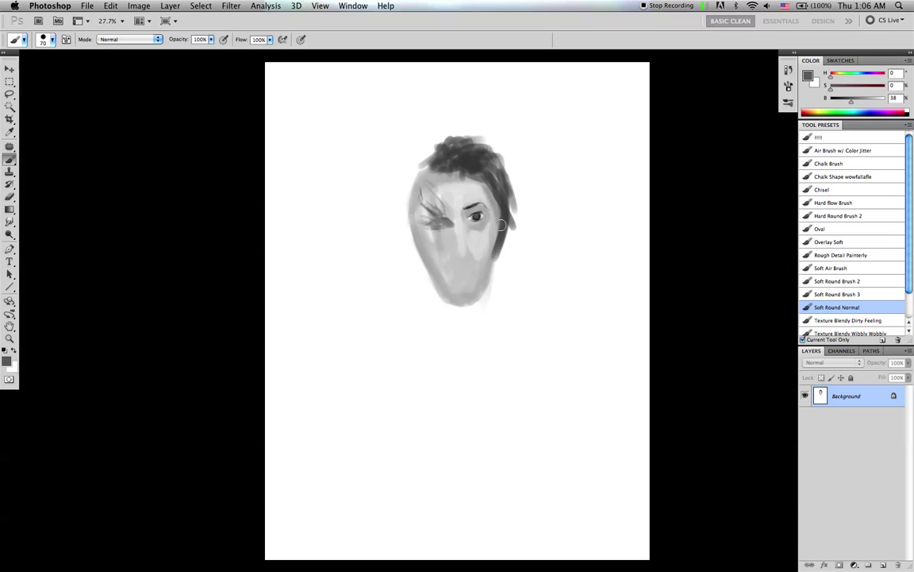
{"action": "left_click", "coordinate": [491, 200], "text": "alt"}
{"action": "key", "text": "bracketright"}
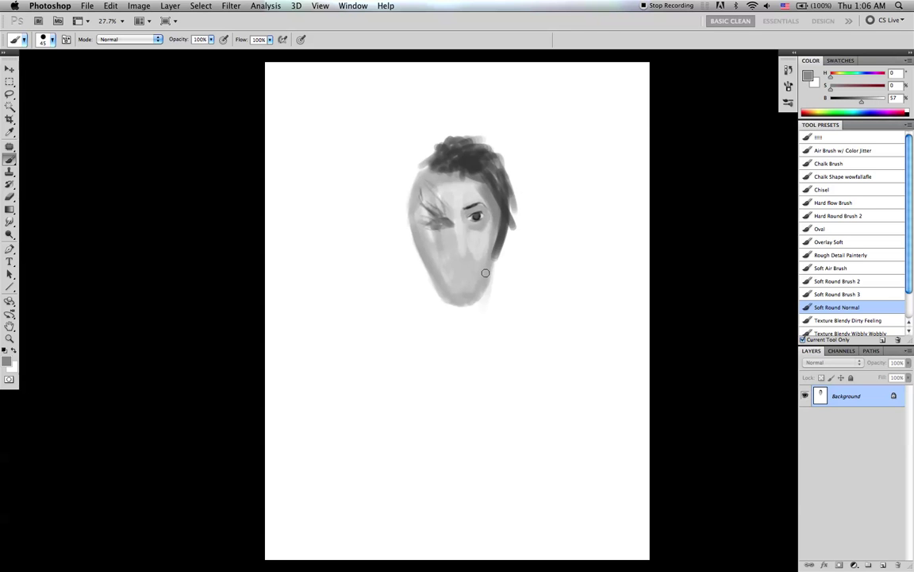
{"action": "key", "text": "bracketright"}
{"action": "key", "text": "bracketright"}
- Flip the canvas horizontally to check the portrait and darken the jaw on the unfinished eye's side
{"action": "key", "text": "super+shift+h"}
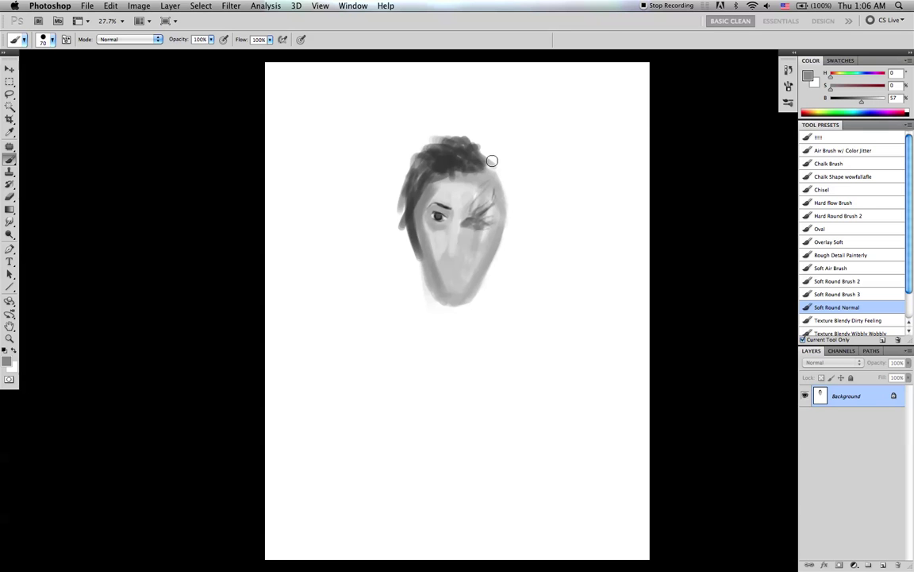
{"action": "key", "text": "ctrl+shift+h"}
{"action": "key", "text": "ctrl+shift+h"}
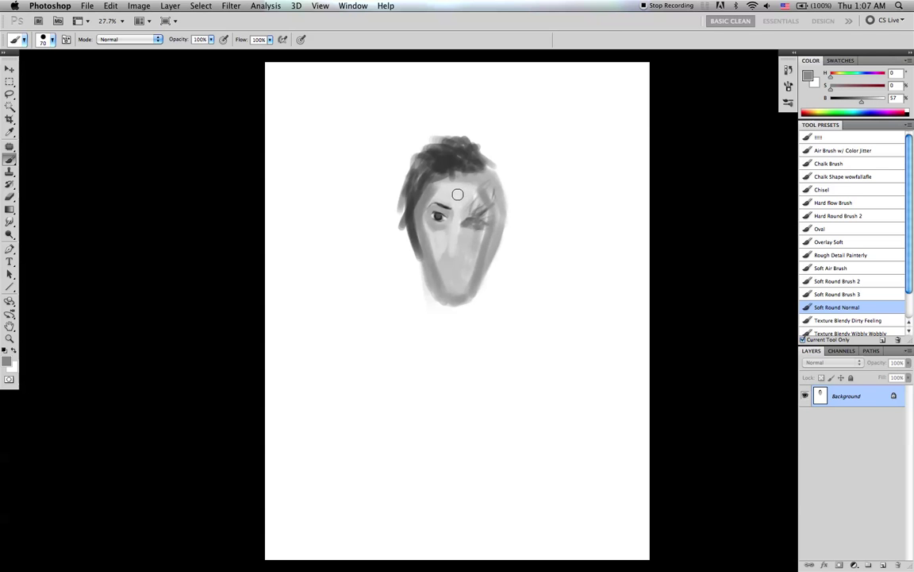
{"action": "key", "text": "super+shift+h"}
{"action": "key", "text": "h"}
- Sample a light grey from the forehead and smudge the left temple's hairline with the 70 px Smudge tool
{"action": "left_click", "coordinate": [443, 196], "text": "alt"}
{"action": "key", "text": "r"}
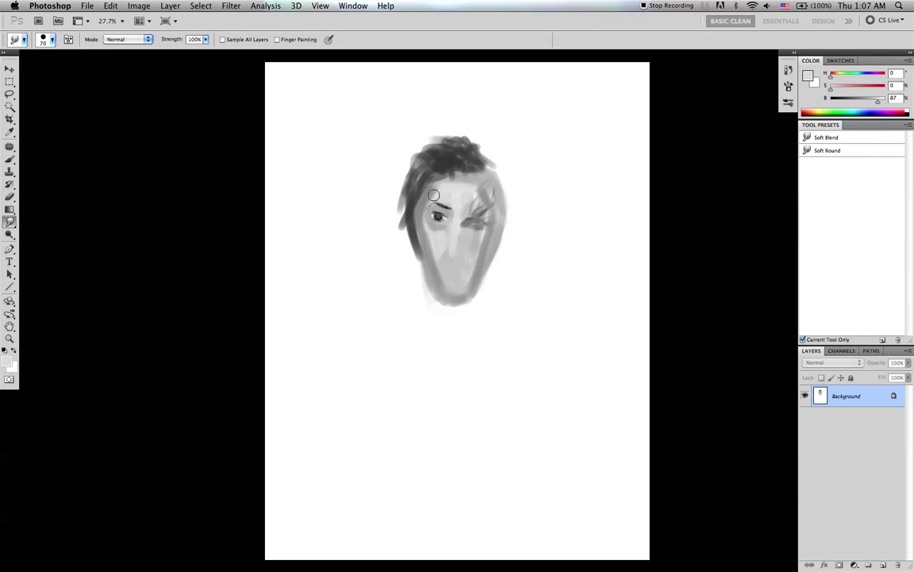
{"action": "key", "text": "b"}
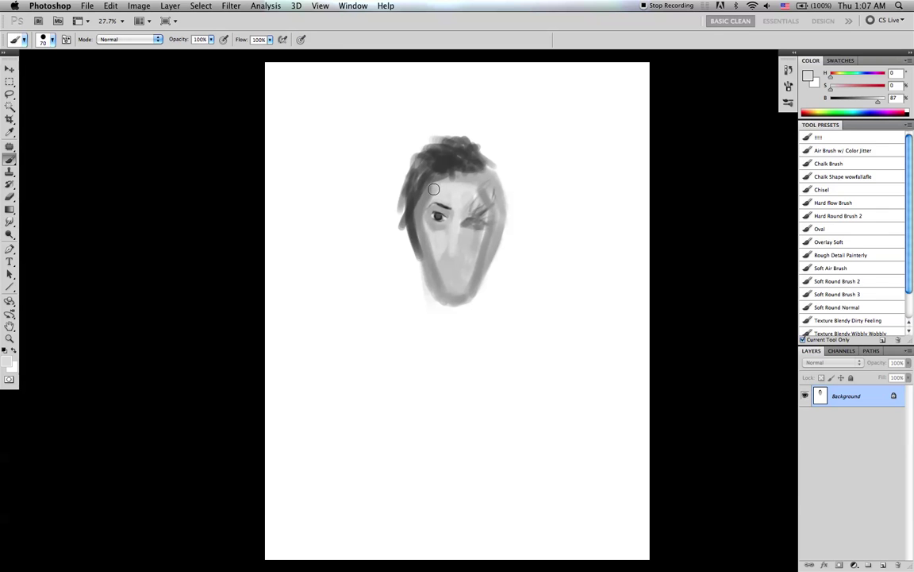
{"action": "key", "text": "r"}
{"action": "left_click_drag", "start_coordinate": [430, 191], "coordinate": [430, 198]}
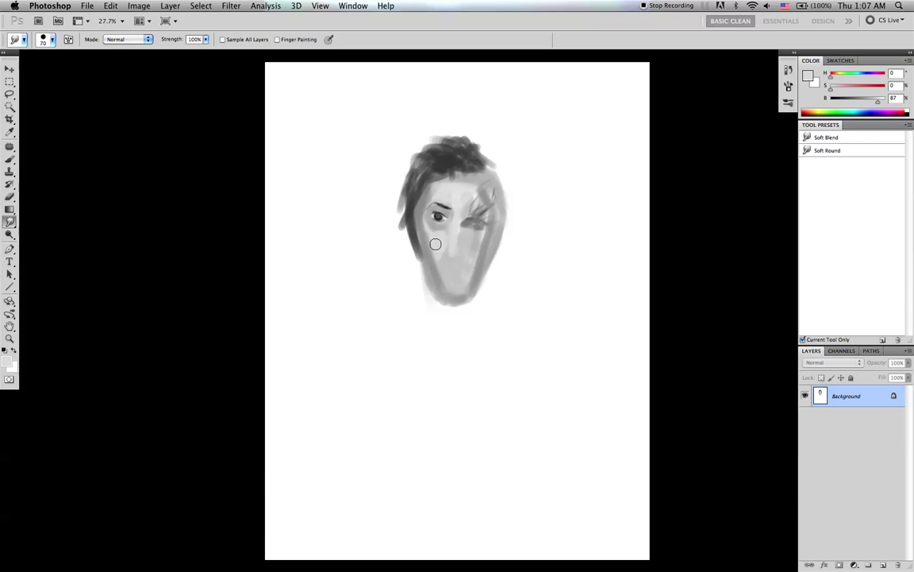
- Brush light grey over the left cheek down toward the mouth area with a smaller brush
{"action": "key", "text": "b"}
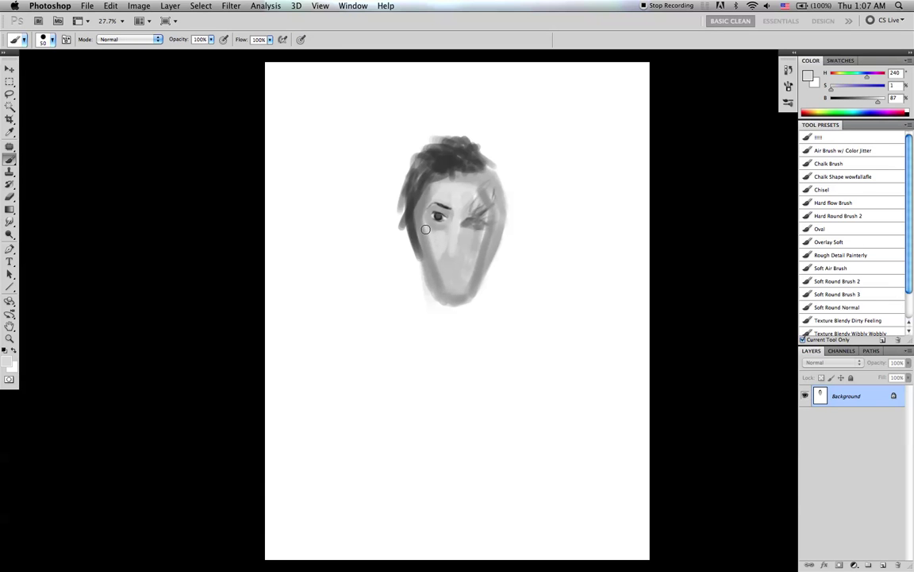
{"action": "key", "text": "bracketleft"}
{"action": "key", "text": "bracketleft"}
{"action": "left_click_drag", "start_coordinate": [426, 235], "coordinate": [447, 275]}
{"action": "key", "text": "d"}
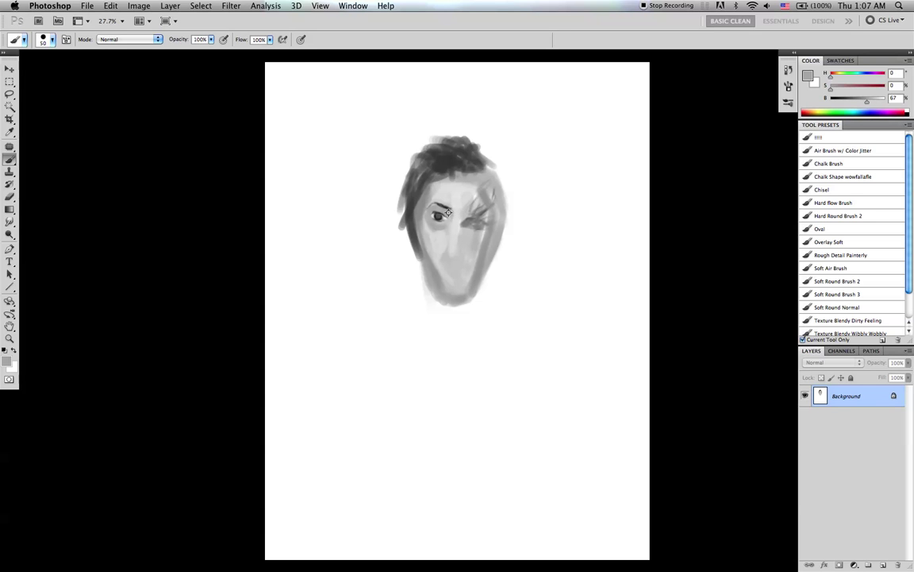
- Rework the forehead and hairline above the finished eye with greys sampled from the face
{"action": "left_click", "coordinate": [449, 194], "text": "alt"}
{"action": "left_click", "coordinate": [450, 195], "text": "alt"}
{"action": "left_click", "coordinate": [427, 201], "text": "alt"}
{"action": "key", "text": "bracketleft"}
{"action": "key", "text": "bracketright"}
{"action": "key", "text": "bracketright"}
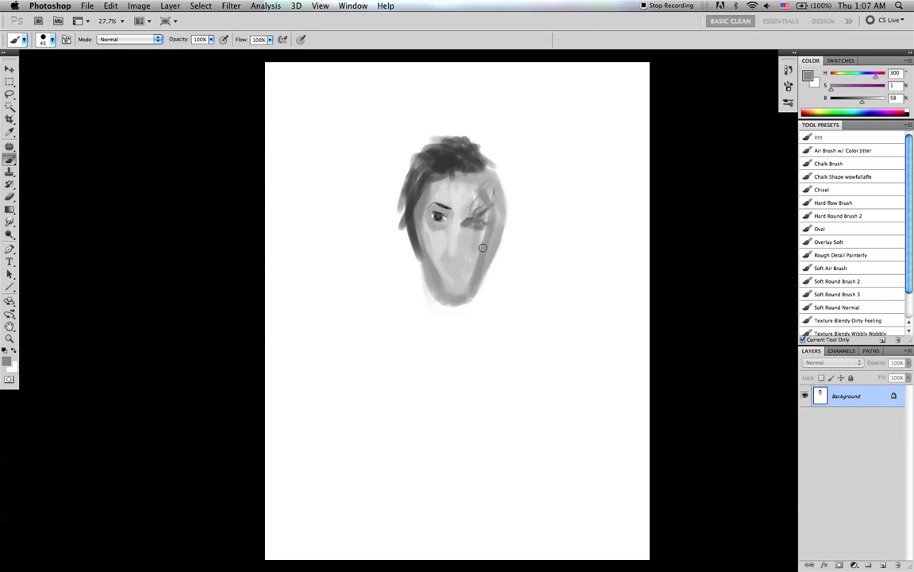
- Darken the unfinished eye's socket with dark greys sampled from around it, using a soft brush
{"action": "key", "text": "d"}
{"action": "left_click_drag", "start_coordinate": [469, 213], "coordinate": [481, 211]}
{"action": "left_click", "coordinate": [479, 212], "text": "alt"}
{"action": "key", "text": "bracketright"}
{"action": "key", "text": "bracketright"}
{"action": "key", "text": "bracketright"}
{"action": "key", "text": "bracketright"}
{"action": "left_click", "coordinate": [478, 212], "text": "alt"}
{"action": "left_click_drag", "start_coordinate": [468, 213], "coordinate": [481, 210]}
{"action": "left_click", "coordinate": [472, 210], "text": "alt"}
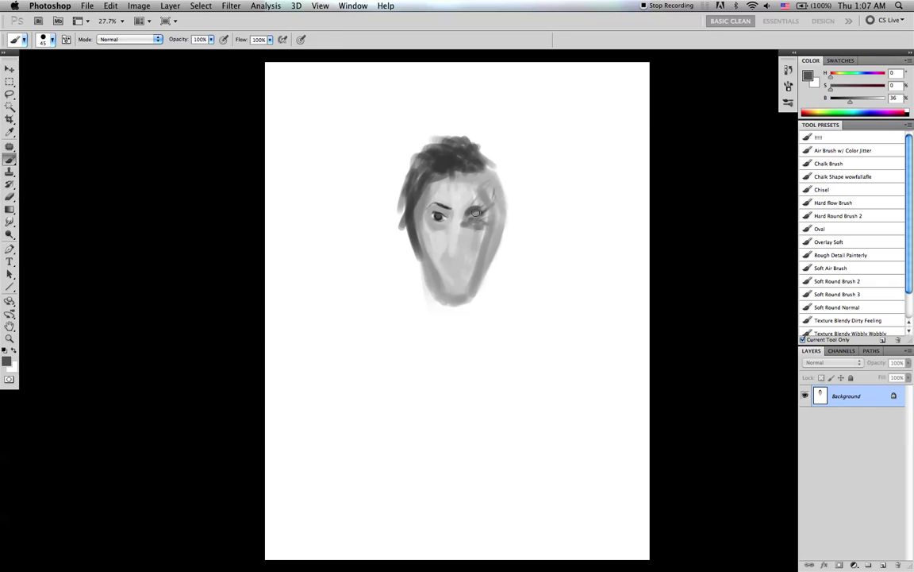
- Brush a sampled mid grey across the lower part of the unfinished eye's socket to even out its tone
{"action": "key", "text": "r"}
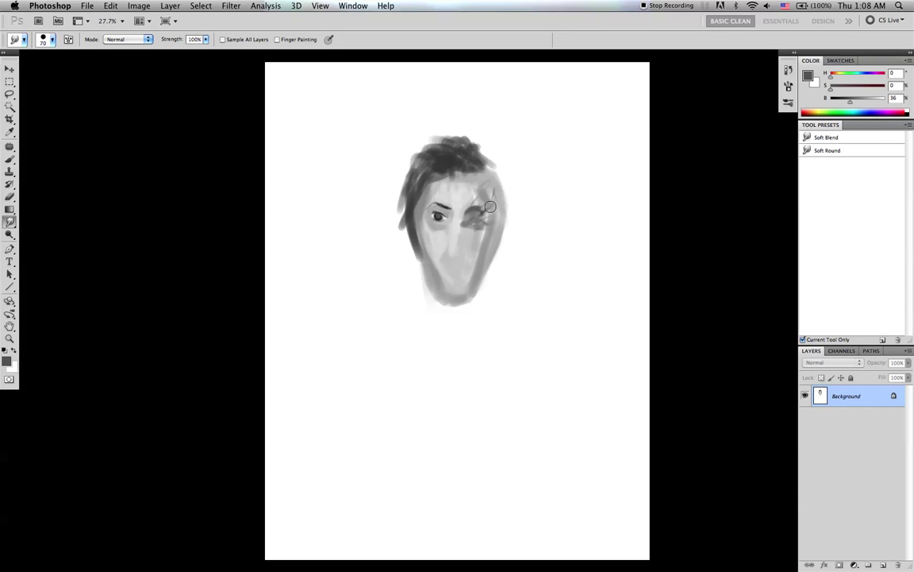
{"action": "key", "text": "b"}
{"action": "left_click", "coordinate": [477, 211], "text": "alt"}
{"action": "left_click_drag", "start_coordinate": [467, 216], "coordinate": [480, 212]}
- Paint thin mid-grey strokes fanning from the unfinished eye up to the temple with a 15 px brush
{"action": "key", "text": "bracketleft"}
{"action": "key", "text": "bracketleft"}
{"action": "key", "text": "bracketleft"}
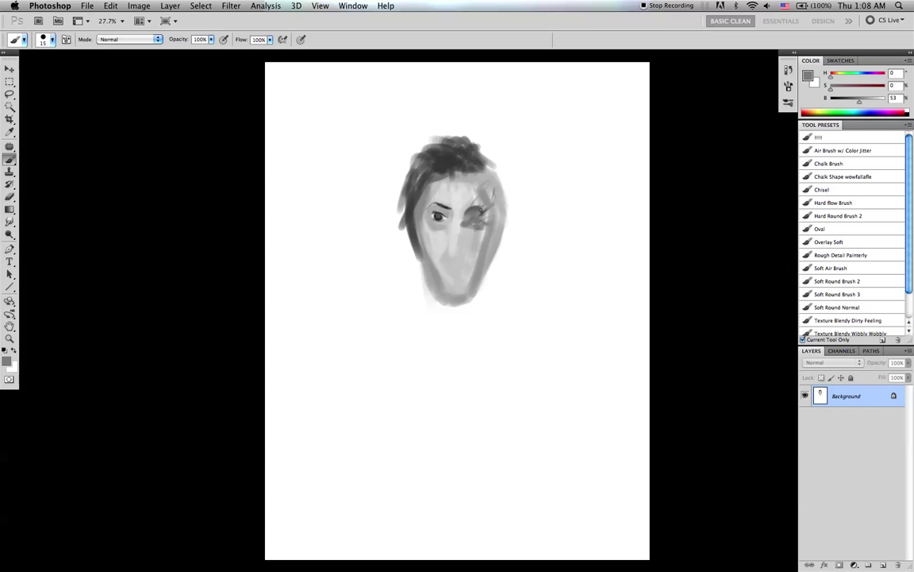
{"action": "left_click_drag", "start_coordinate": [491, 180], "coordinate": [489, 193]}
{"action": "key", "text": "bracketleft"}
{"action": "key", "text": "bracketleft"}
- Refine the inner corner and lower lid of the finished eye with greys sampled from the face and small brushes
{"action": "left_click", "coordinate": [482, 236], "text": "alt"}
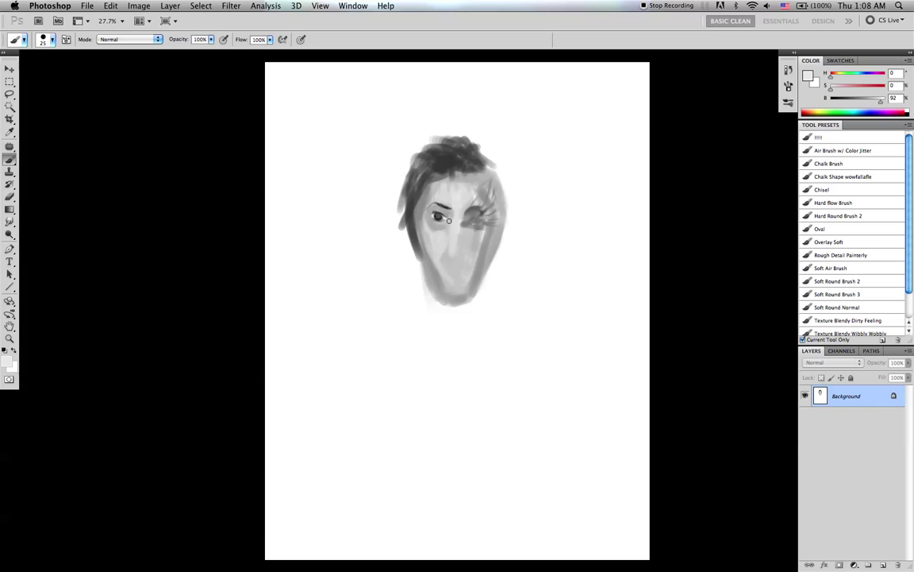
{"action": "left_click", "coordinate": [439, 226], "text": "alt"}
{"action": "left_click", "coordinate": [457, 214], "text": "alt"}
{"action": "key", "text": "bracketleft"}
{"action": "key", "text": "r"}
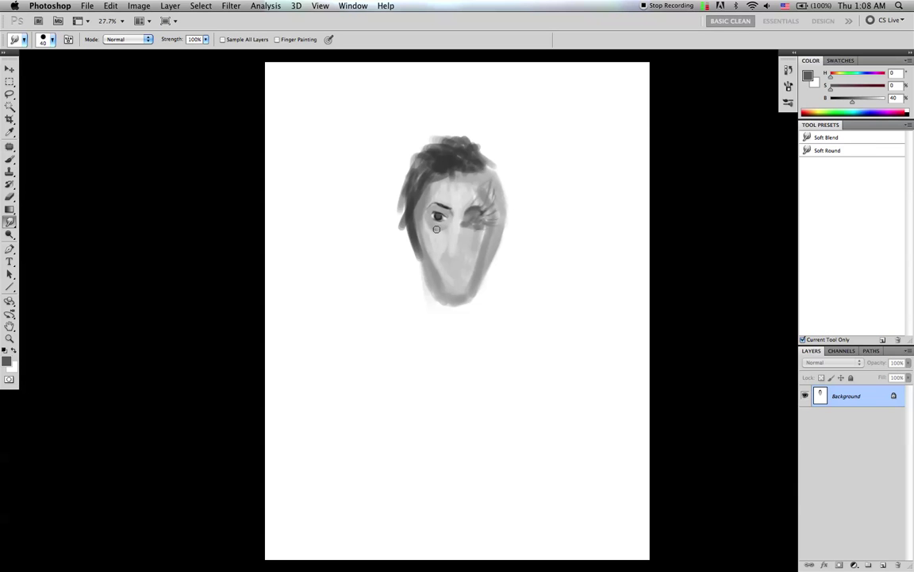
{"action": "key", "text": "b"}
{"action": "left_click", "coordinate": [435, 226], "text": "alt"}
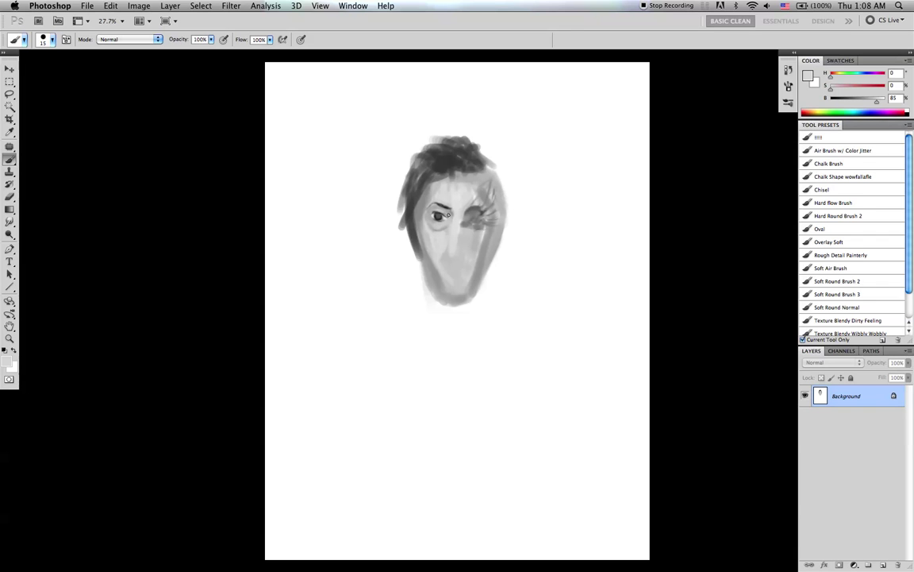
- Touch up the finished eye with a 10 px black brush and a 20 px sampled mid grey
{"action": "key", "text": "d"}
{"action": "key", "text": "bracketleft"}
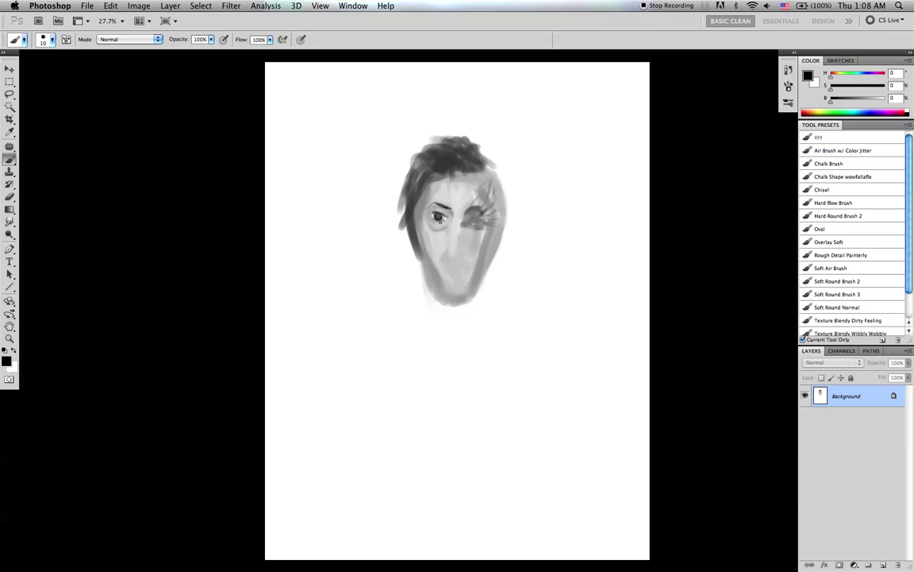
{"action": "left_click", "coordinate": [465, 219], "text": "alt"}
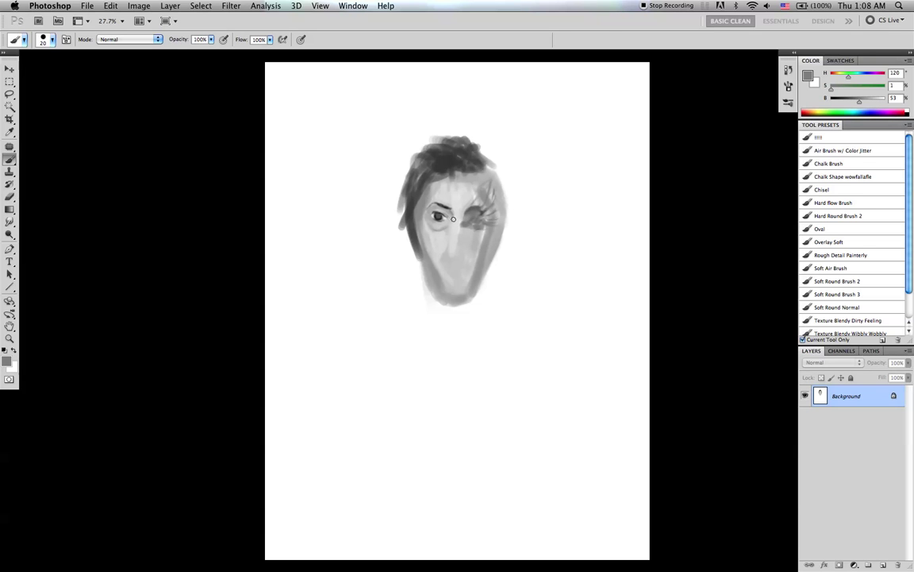
{"action": "key", "text": "r"}
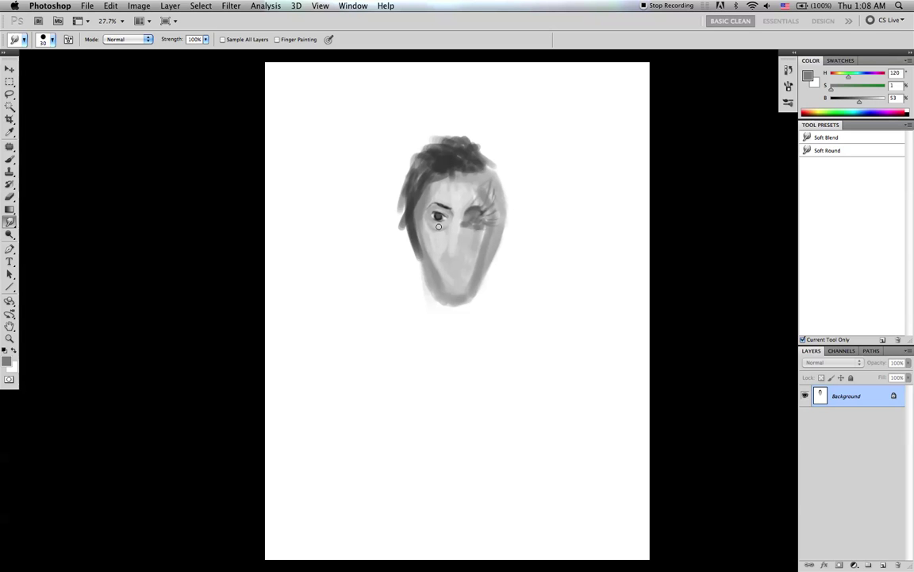
- Lighten the skin beneath the finished eye with light greys sampled from the cheek, using a 30 px brush
{"action": "key", "text": "b"}
{"action": "left_click", "coordinate": [428, 226], "text": "alt"}
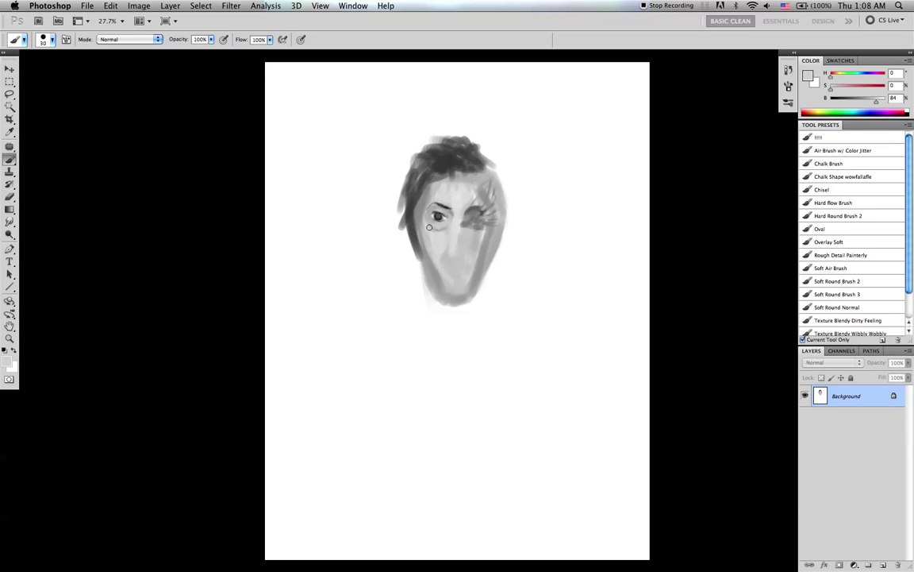
{"action": "left_click", "coordinate": [425, 225], "text": "alt"}
- Shade the side of the nose from the finished eye's inner corner downward with a sampled mid grey
{"action": "left_click", "coordinate": [453, 212], "text": "alt"}
{"action": "key", "text": "bracketleft"}
{"action": "key", "text": "bracketleft"}
{"action": "key", "text": "bracketright"}
{"action": "key", "text": "bracketleft"}
{"action": "key", "text": "bracketleft"}
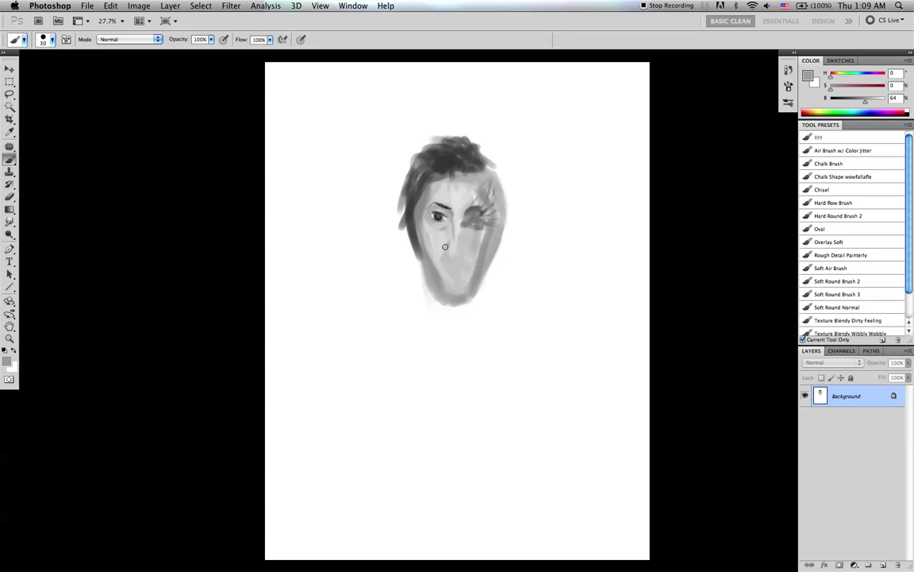
- Model the nose's side, bridge and tip with white and light greys sampled from the face, using 30 to 40 px brushes
{"action": "left_click", "coordinate": [443, 243], "text": "alt"}
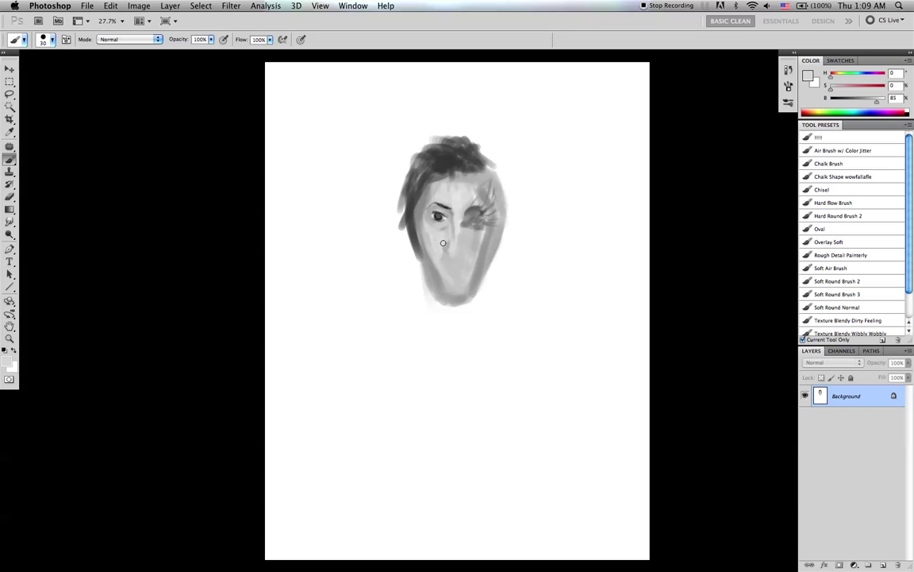
{"action": "key", "text": "d"}
{"action": "key", "text": "x"}
{"action": "left_click", "coordinate": [454, 253], "text": "alt"}
{"action": "left_click", "coordinate": [451, 244], "text": "alt"}
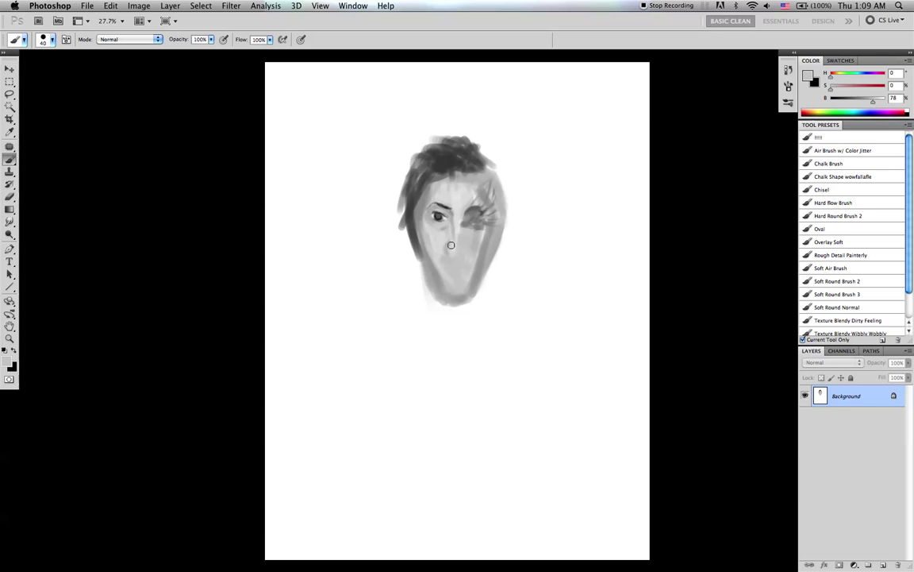
{"action": "left_click", "coordinate": [477, 234], "text": "alt"}
{"action": "key", "text": "bracketleft"}
{"action": "left_click_drag", "start_coordinate": [451, 247], "coordinate": [450, 252]}
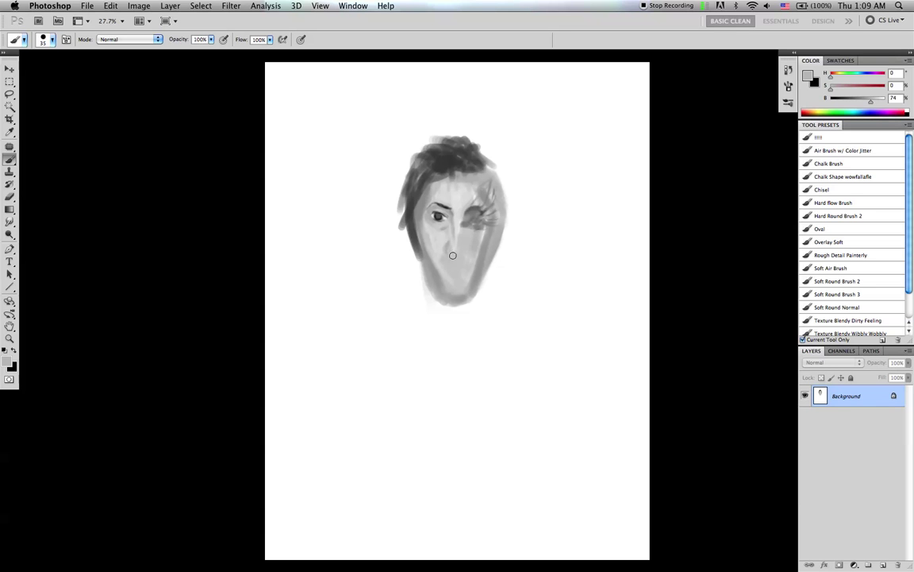
- Define the base of the nose and its nostrils with a much smaller brush and sampled grey
{"action": "key", "text": "bracketleft"}
{"action": "key", "text": "bracketleft"}
{"action": "key", "text": "bracketleft"}
{"action": "key", "text": "bracketleft"}
{"action": "key", "text": "bracketleft"}
{"action": "left_click", "coordinate": [445, 254], "text": "alt"}
- Paint black hair from the forehead's hairline down past the finished eye to the jaw, starting with a 30 px brush
{"action": "key", "text": "d"}
{"action": "key", "text": "bracketright"}
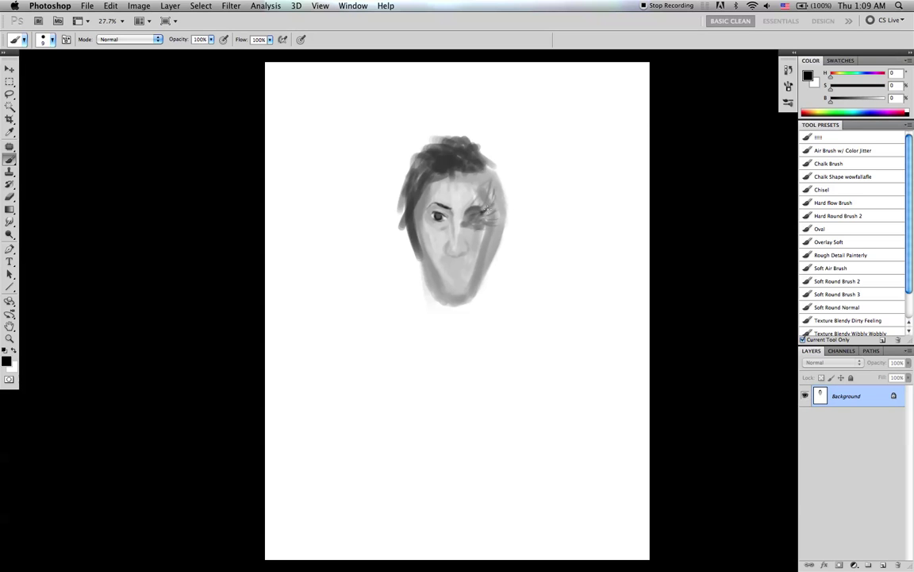
{"action": "key", "text": "bracketright"}
{"action": "key", "text": "bracketright"}
{"action": "key", "text": "bracketright"}
{"action": "key", "text": "bracketright"}
{"action": "key", "text": "bracketright"}
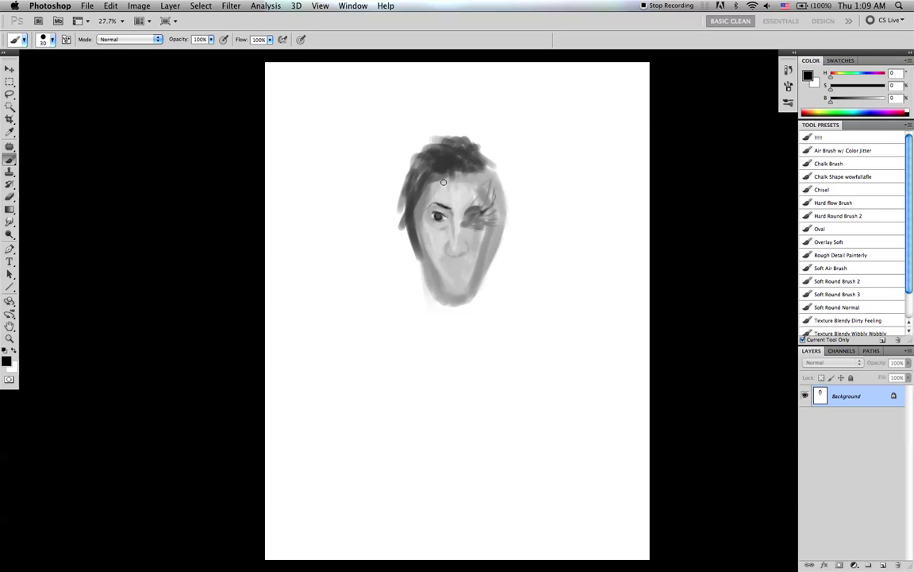
{"action": "left_click_drag", "start_coordinate": [429, 198], "coordinate": [443, 183]}
{"action": "key", "text": "bracketright"}
{"action": "left_click_drag", "start_coordinate": [432, 186], "coordinate": [420, 269]}
{"action": "left_click_drag", "start_coordinate": [419, 213], "coordinate": [416, 263]}
{"action": "left_click_drag", "start_coordinate": [426, 180], "coordinate": [413, 211]}
{"action": "left_click_drag", "start_coordinate": [451, 177], "coordinate": [420, 208]}
- Sweep a long black strand outward from the crown above the finished eye and darken it with a smaller brush
{"action": "key", "text": "bracketright"}
{"action": "key", "text": "bracketright"}
{"action": "key", "text": "bracketright"}
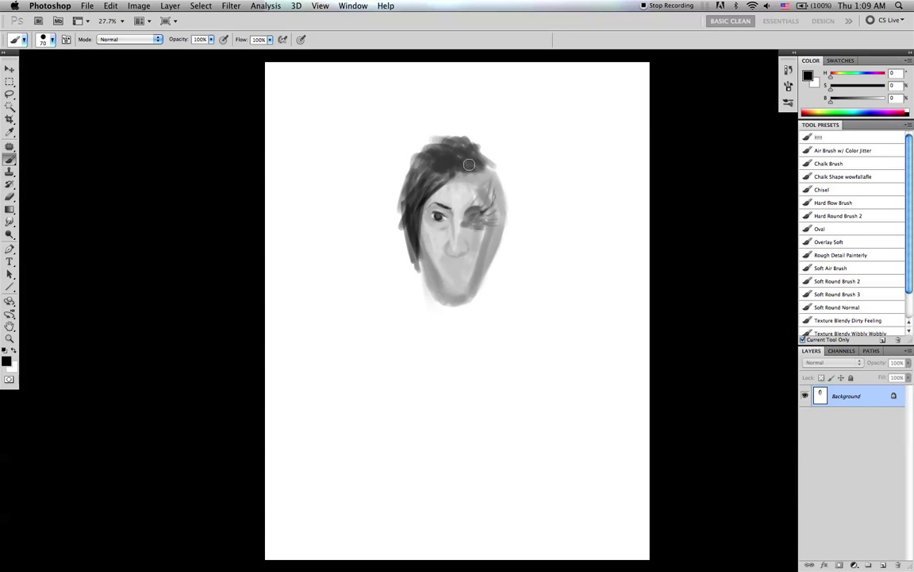
{"action": "key", "text": "bracketleft"}
{"action": "mouse_move", "coordinate": [453, 174]}
{"action": "left_mouse_down"}
{"action": "mouse_move", "coordinate": [427, 155]}
{"action": "mouse_move", "coordinate": [381, 164]}
{"action": "mouse_move", "coordinate": [401, 156]}
{"action": "left_mouse_up"}
{"action": "key", "text": "bracketleft"}
{"action": "key", "text": "bracketleft"}
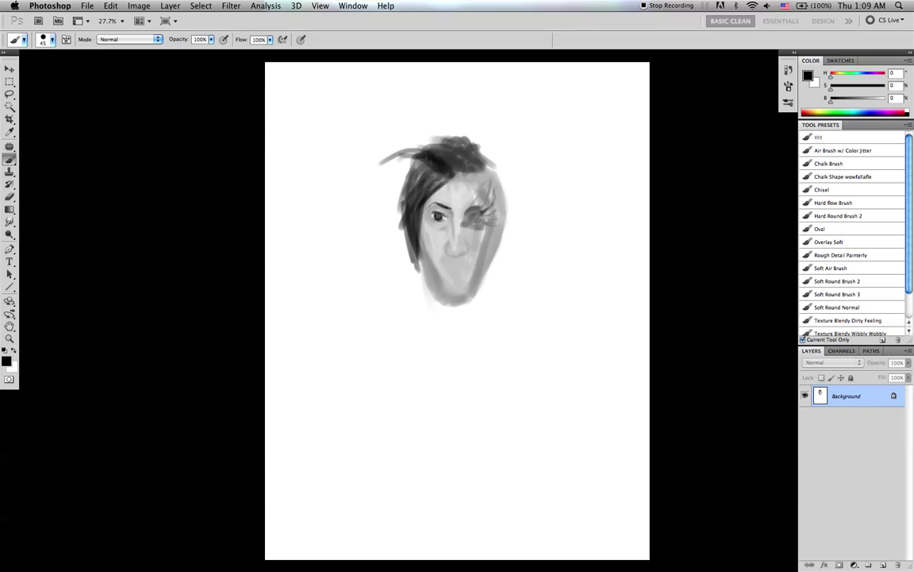
{"action": "key", "text": "bracketleft"}
{"action": "left_click_drag", "start_coordinate": [418, 153], "coordinate": [398, 158]}
{"action": "key", "text": "bracketright"}
{"action": "key", "text": "bracketright"}
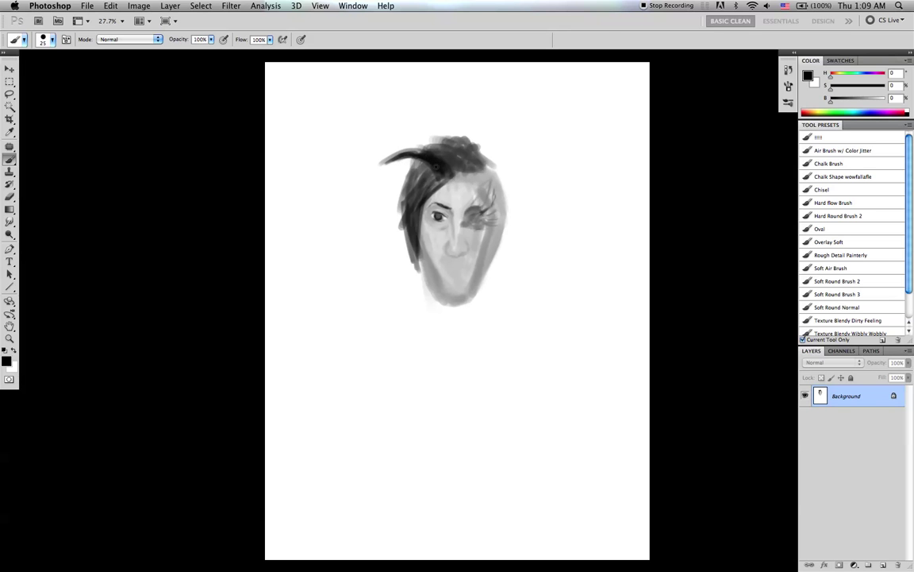
- Add spiky black strands rising from the top of the head with small brushes
{"action": "key", "text": "bracketleft"}
{"action": "left_click_drag", "start_coordinate": [447, 156], "coordinate": [429, 132]}
{"action": "left_click_drag", "start_coordinate": [450, 142], "coordinate": [462, 129]}
{"action": "key", "text": "bracketright"}
{"action": "mouse_move", "coordinate": [439, 145]}
{"action": "left_mouse_down"}
{"action": "mouse_move", "coordinate": [398, 134]}
{"action": "mouse_move", "coordinate": [426, 152]}
{"action": "mouse_move", "coordinate": [398, 130]}
{"action": "mouse_move", "coordinate": [455, 173]}
{"action": "mouse_move", "coordinate": [449, 153]}
{"action": "mouse_move", "coordinate": [456, 159]}
{"action": "mouse_move", "coordinate": [445, 151]}
{"action": "mouse_move", "coordinate": [474, 148]}
{"action": "mouse_move", "coordinate": [452, 151]}
{"action": "mouse_move", "coordinate": [472, 132]}
{"action": "mouse_move", "coordinate": [456, 147]}
{"action": "mouse_move", "coordinate": [478, 138]}
{"action": "left_mouse_up"}
{"action": "key", "text": "bracketright"}
{"action": "key", "text": "bracketright"}
{"action": "key", "text": "bracketleft"}
{"action": "key", "text": "bracketleft"}
{"action": "key", "text": "bracketleft"}
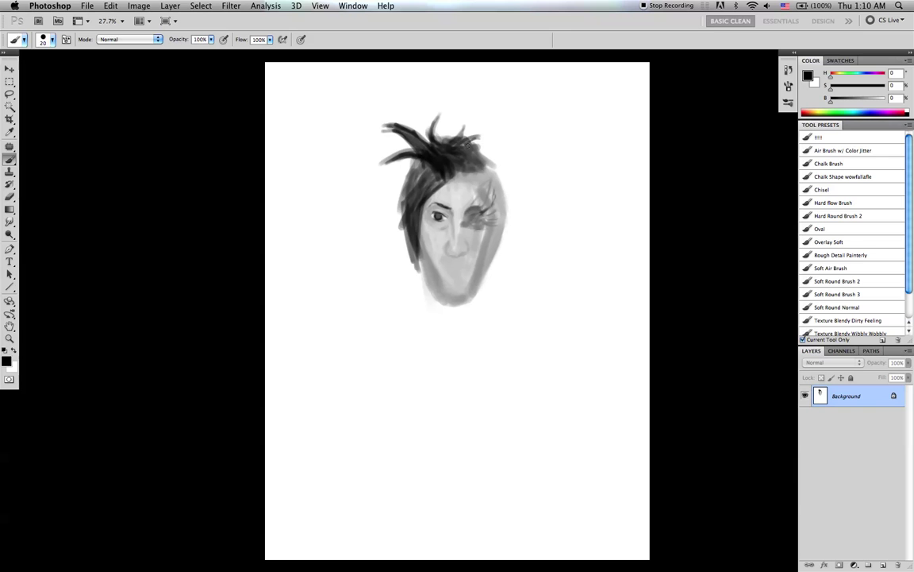
- Deepen the black hair framing the face beside the finished eye with a 25 px brush
{"action": "key", "text": "bracketleft"}
{"action": "key", "text": "bracketleft"}
{"action": "left_click_drag", "start_coordinate": [422, 200], "coordinate": [416, 270]}
{"action": "left_click_drag", "start_coordinate": [426, 200], "coordinate": [401, 253]}
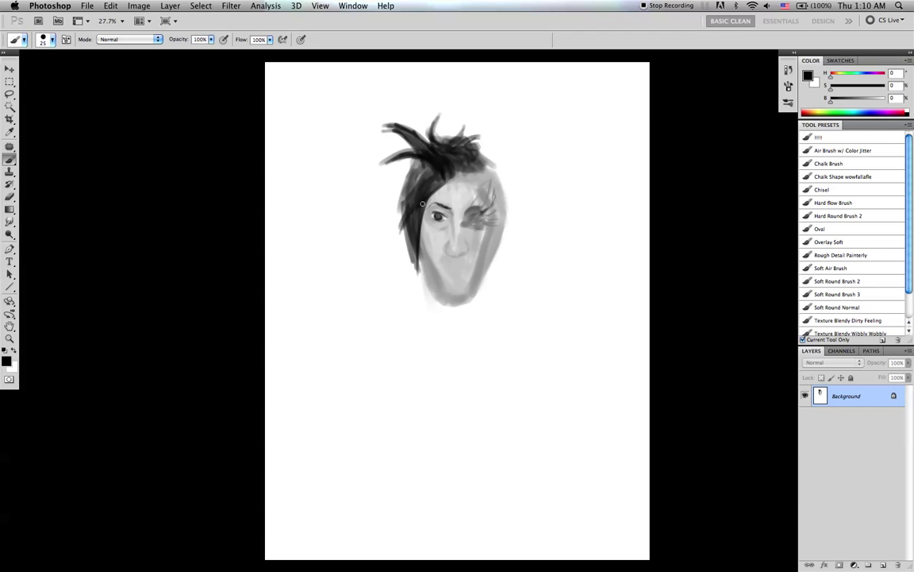
{"action": "mouse_move", "coordinate": [421, 204]}
{"action": "left_mouse_down"}
{"action": "mouse_move", "coordinate": [392, 264]}
{"action": "mouse_move", "coordinate": [421, 166]}
{"action": "left_mouse_up"}
- Paint long black strands hanging down the outer side of the hair to jaw level
{"action": "key", "text": "bracketright"}
{"action": "key", "text": "bracketright"}
{"action": "key", "text": "bracketright"}
{"action": "key", "text": "bracketright"}
{"action": "key", "text": "bracketleft"}
{"action": "key", "text": "bracketleft"}
{"action": "left_click_drag", "start_coordinate": [417, 174], "coordinate": [395, 244]}
{"action": "mouse_move", "coordinate": [406, 196]}
{"action": "left_mouse_down"}
{"action": "mouse_move", "coordinate": [396, 248]}
{"action": "mouse_move", "coordinate": [410, 266]}
{"action": "left_mouse_up"}
{"action": "key", "text": "bracketleft"}
{"action": "left_click_drag", "start_coordinate": [407, 222], "coordinate": [405, 278]}
{"action": "key", "text": "bracketright"}
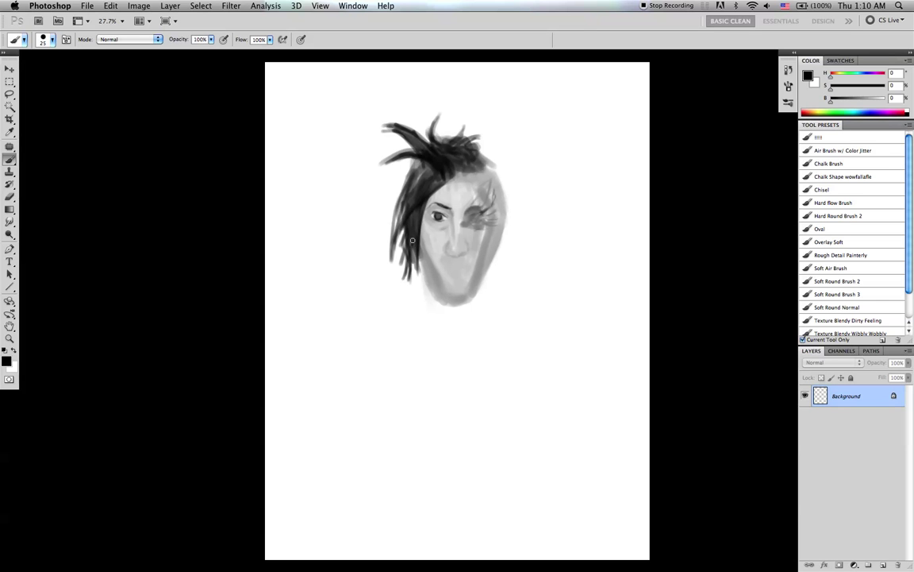
- Extend a black strand along the cheek and add short black hair tips over the forehead
{"action": "left_click_drag", "start_coordinate": [422, 205], "coordinate": [423, 274]}
{"action": "key", "text": "bracketleft"}
{"action": "left_click_drag", "start_coordinate": [451, 169], "coordinate": [455, 181]}
{"action": "key", "text": "bracketleft"}
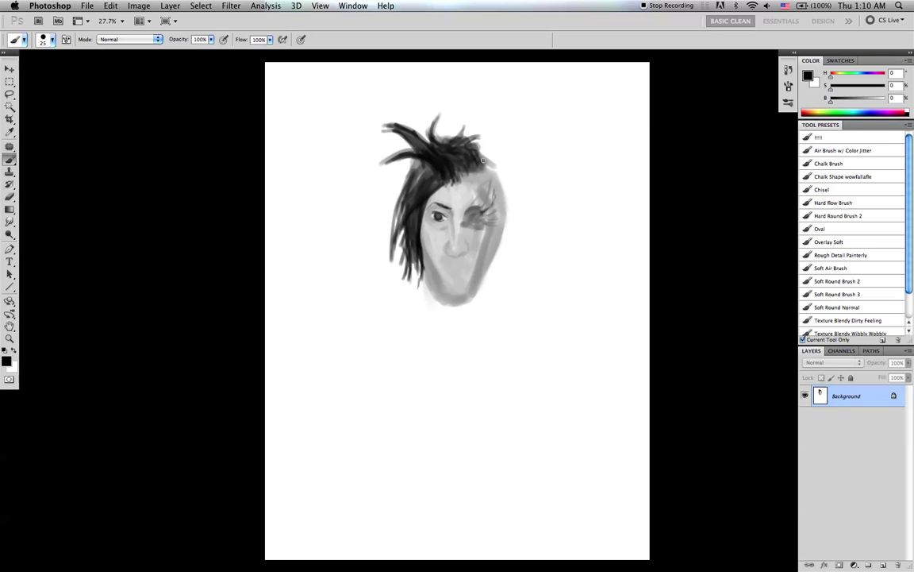
- Draw fine black flyaway hairs along the top of the head above the unfinished eye with a very small brush
{"action": "key", "text": "bracketleft"}
{"action": "key", "text": "bracketleft"}
{"action": "left_click_drag", "start_coordinate": [483, 148], "coordinate": [494, 152]}
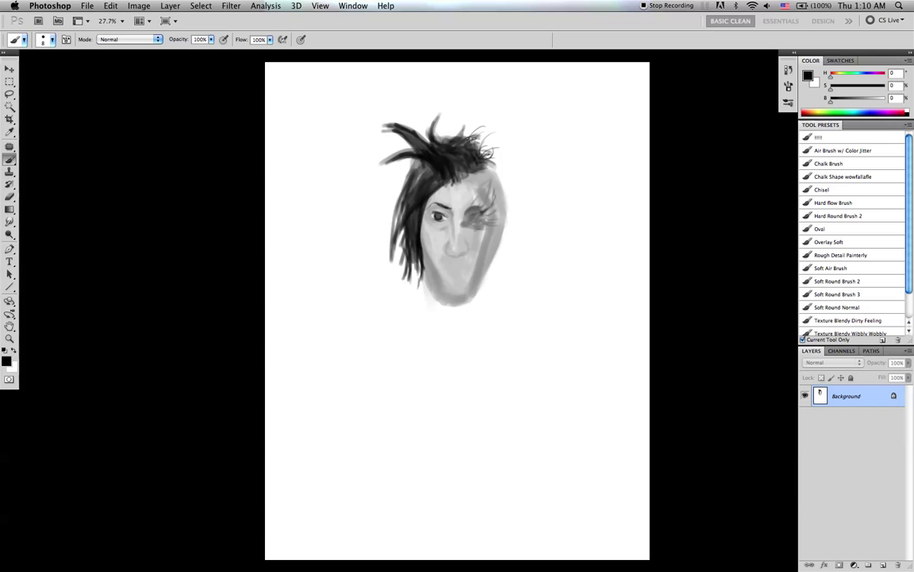
{"action": "mouse_move", "coordinate": [462, 137]}
{"action": "left_mouse_down"}
{"action": "mouse_move", "coordinate": [478, 127]}
{"action": "mouse_move", "coordinate": [431, 138]}
{"action": "left_mouse_up"}
{"action": "key", "text": "bracketleft"}
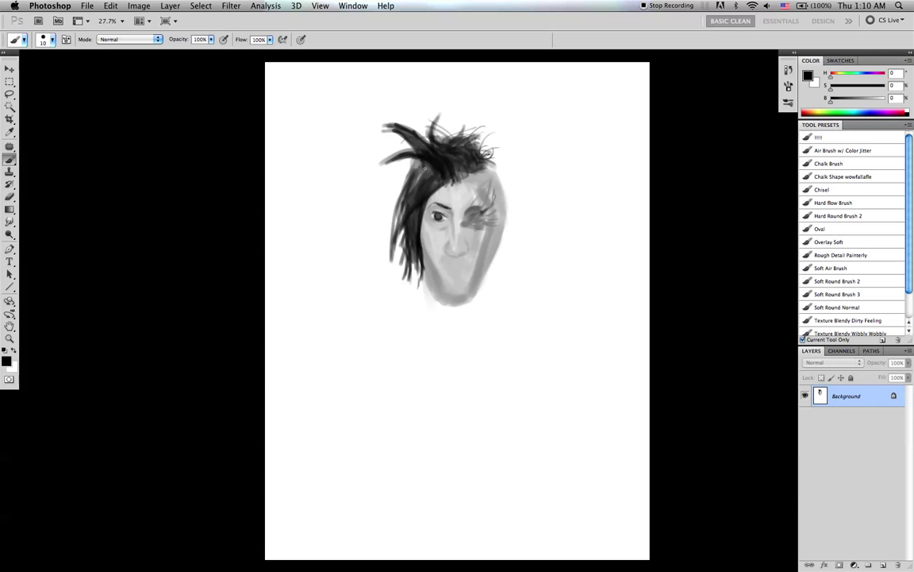
- Thicken and darken the outer strands of the side hair with black, using brushes up to 30 px
{"action": "key", "text": "bracketright"}
{"action": "mouse_move", "coordinate": [393, 193]}
{"action": "left_mouse_down"}
{"action": "mouse_move", "coordinate": [388, 224]}
{"action": "mouse_move", "coordinate": [413, 193]}
{"action": "mouse_move", "coordinate": [403, 185]}
{"action": "mouse_move", "coordinate": [385, 259]}
{"action": "mouse_move", "coordinate": [400, 223]}
{"action": "left_mouse_up"}
{"action": "key", "text": "bracketright"}
{"action": "key", "text": "bracketright"}
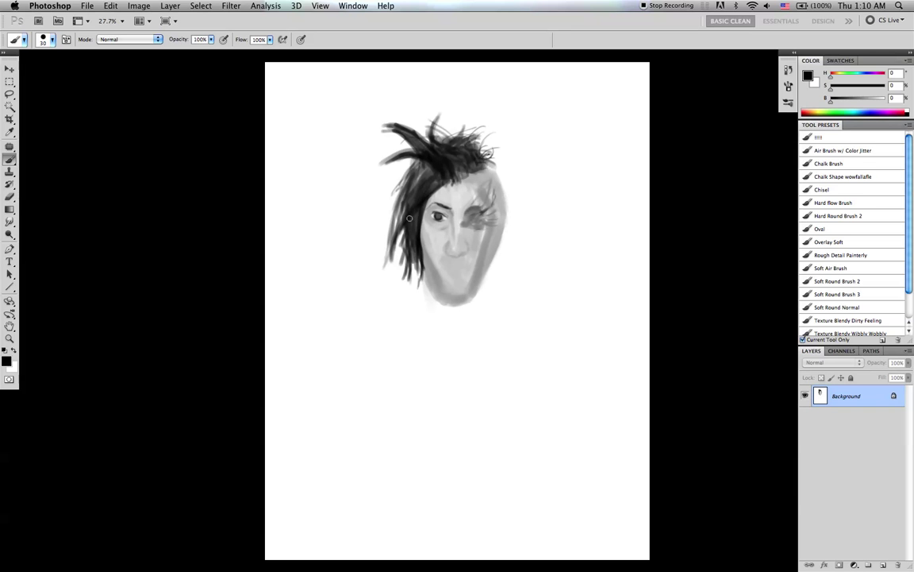
{"action": "key", "text": "bracketleft"}
{"action": "left_click_drag", "start_coordinate": [419, 166], "coordinate": [392, 200]}
{"action": "key", "text": "bracketleft"}
{"action": "key", "text": "bracketright"}
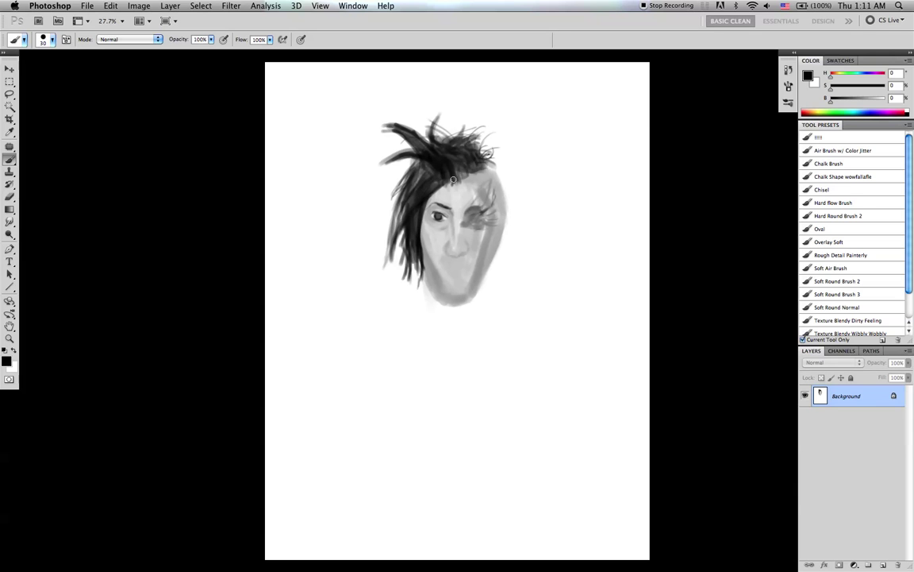
- Flip the canvas horizontally and rework the temple and outer face contour beside the unfinished eye with a larger brush
{"action": "key", "text": "super+f"}
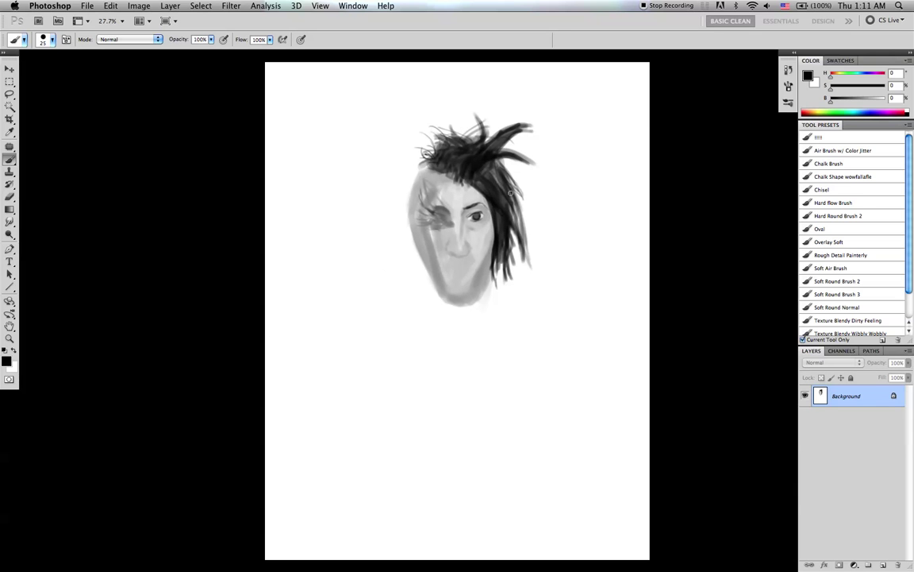
{"action": "key", "text": "bracketright"}
{"action": "key", "text": "bracketright"}
{"action": "left_click_drag", "start_coordinate": [439, 183], "coordinate": [421, 219]}
{"action": "key", "text": "x"}
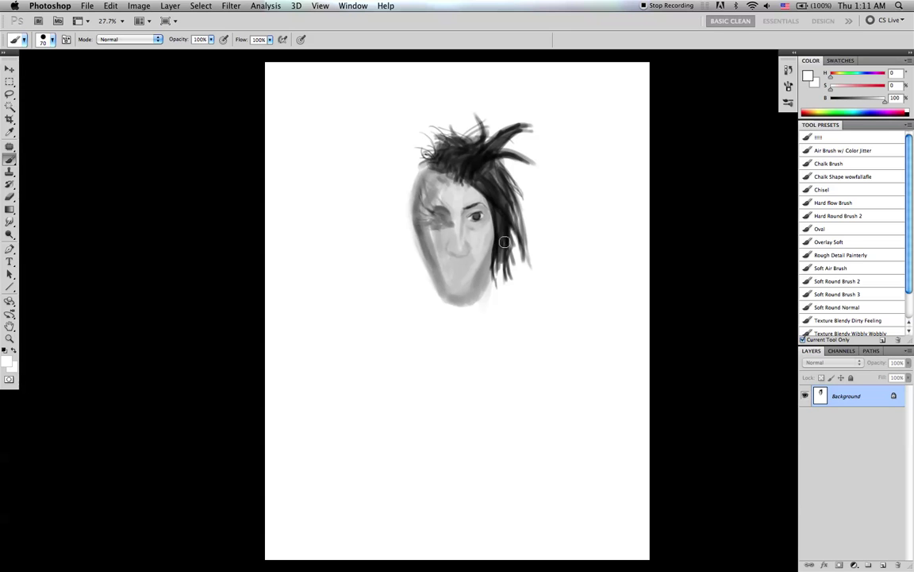
- Paint white over the bottom of the chin with a 90 px brush to shorten the jaw
{"action": "key", "text": "bracketleft"}
{"action": "key", "text": "bracketright"}
{"action": "key", "text": "bracketright"}
{"action": "key", "text": "bracketright"}
{"action": "left_click_drag", "start_coordinate": [470, 300], "coordinate": [455, 302]}
{"action": "key", "text": "x"}
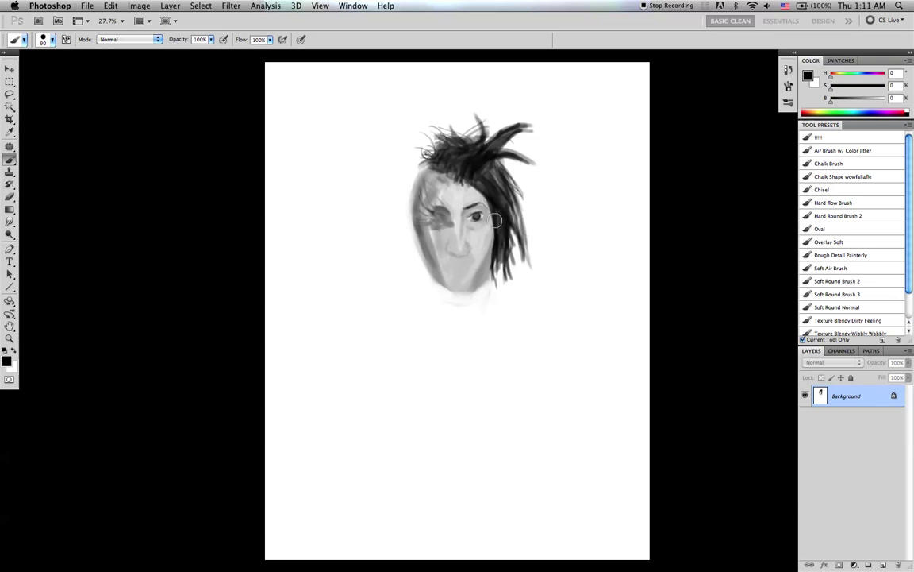
- Redraw the chin's contour with a smaller brush in grey sampled from the jawline
{"action": "left_click", "coordinate": [425, 257], "text": "alt"}
{"action": "key", "text": "bracketleft"}
{"action": "key", "text": "bracketleft"}
{"action": "key", "text": "bracketleft"}
{"action": "key", "text": "bracketleft"}
{"action": "key", "text": "bracketleft"}
{"action": "mouse_move", "coordinate": [441, 282]}
{"action": "left_mouse_down"}
{"action": "mouse_move", "coordinate": [465, 297]}
{"action": "mouse_move", "coordinate": [485, 283]}
{"action": "mouse_move", "coordinate": [467, 288]}
{"action": "left_mouse_up"}
- Shade the lower cheek and chin on the unfinished eye's side with sampled greys and a 70 px brush
{"action": "left_click", "coordinate": [480, 267], "text": "alt"}
{"action": "key", "text": "bracketright"}
{"action": "key", "text": "bracketright"}
{"action": "key", "text": "bracketright"}
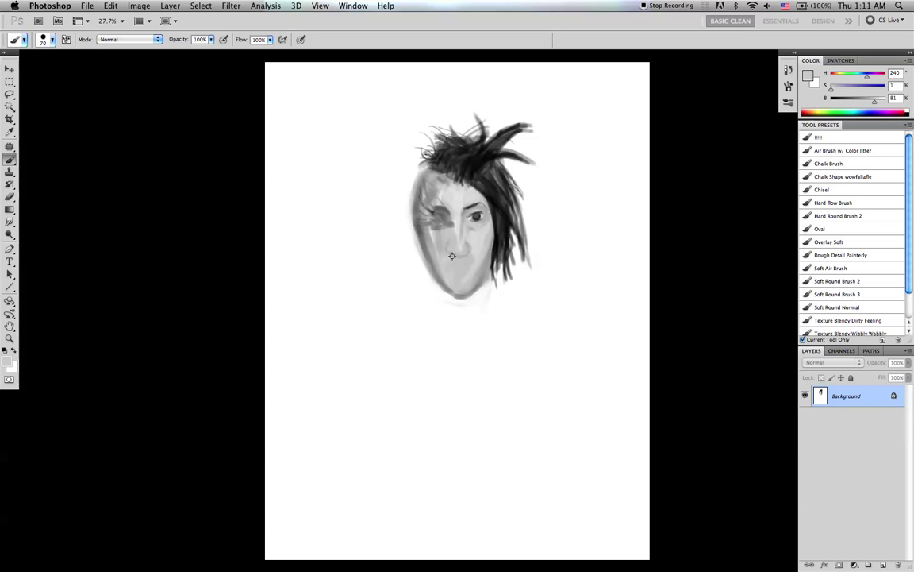
{"action": "left_click", "coordinate": [463, 247], "text": "alt"}
{"action": "left_click_drag", "start_coordinate": [439, 254], "coordinate": [459, 288]}
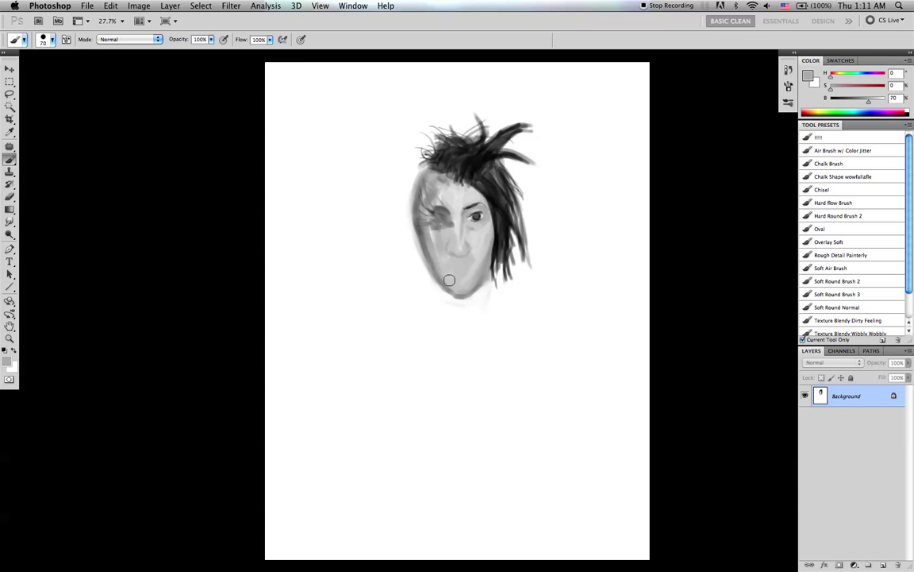
- Blend the cheek and jaw on the unfinished eye's side with an enlarged Smudge tool
{"action": "key", "text": "r"}
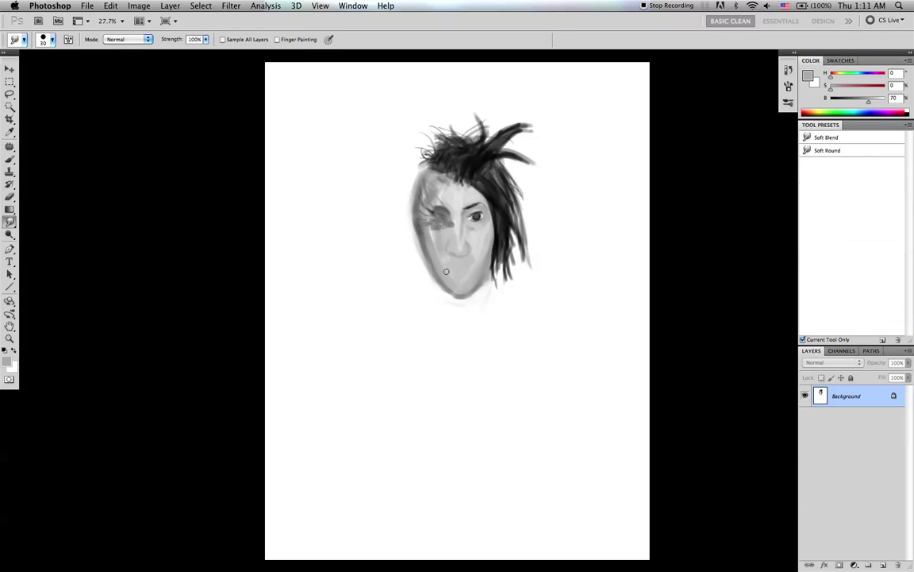
{"action": "key", "text": "bracketright"}
{"action": "key", "text": "bracketright"}
{"action": "key", "text": "bracketright"}
{"action": "key", "text": "bracketright"}
{"action": "key", "text": "bracketright"}
{"action": "left_click_drag", "start_coordinate": [432, 259], "coordinate": [452, 289]}
{"action": "left_click_drag", "start_coordinate": [429, 235], "coordinate": [446, 273]}
- Touch up the inner end of the finished eye's brow with a 20 px brush in near-black sampled from the brow, and smudge it
{"action": "key", "text": "b"}
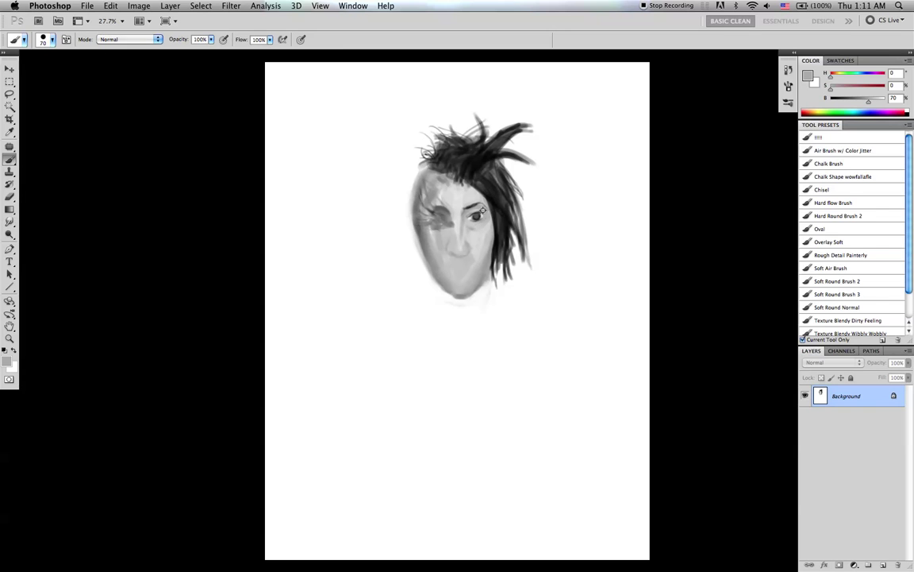
{"action": "left_click", "coordinate": [466, 210], "text": "alt"}
{"action": "left_click", "coordinate": [469, 210], "text": "alt"}
{"action": "key", "text": "bracketleft"}
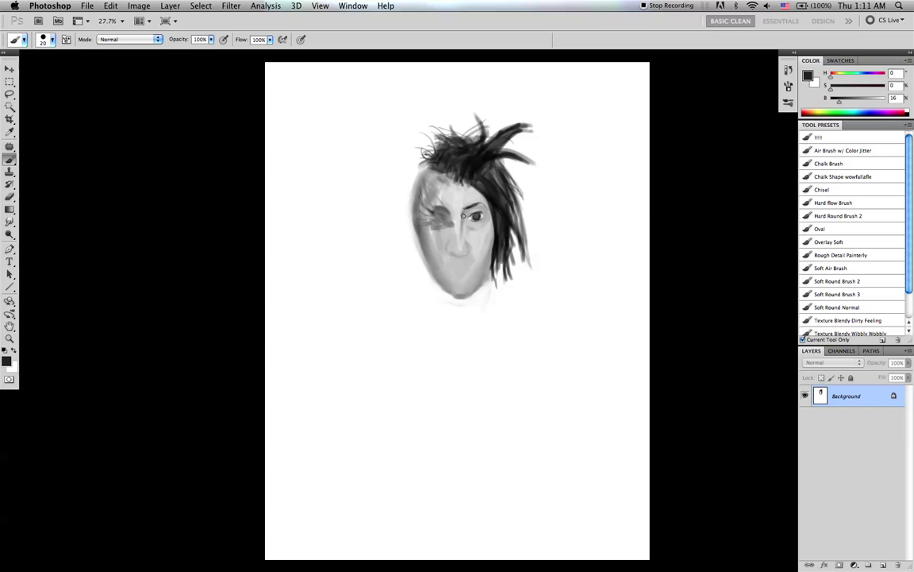
{"action": "key", "text": "r"}
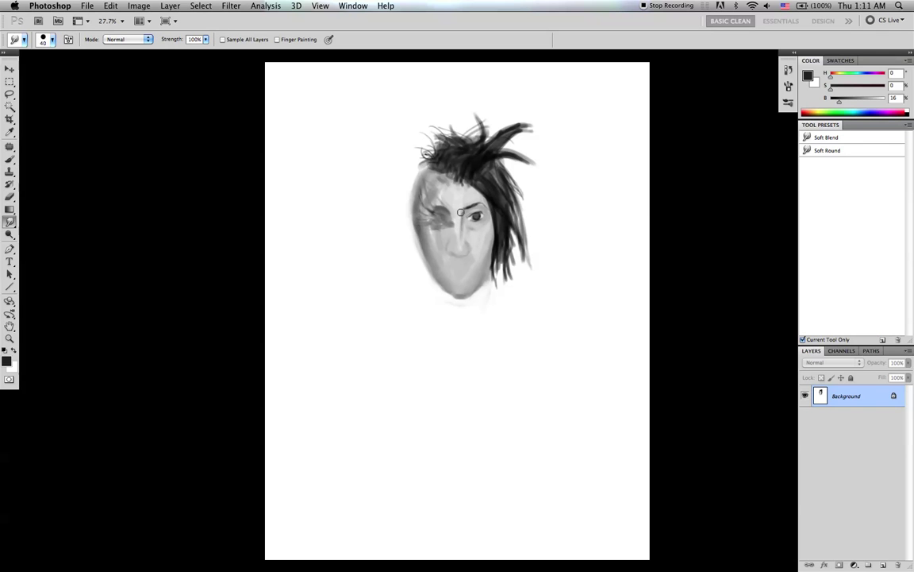
- Shade the cheek crease beside the nose below the finished eye, smudge it, and soften it with light grey sampled from the cheek
{"action": "key", "text": "b"}
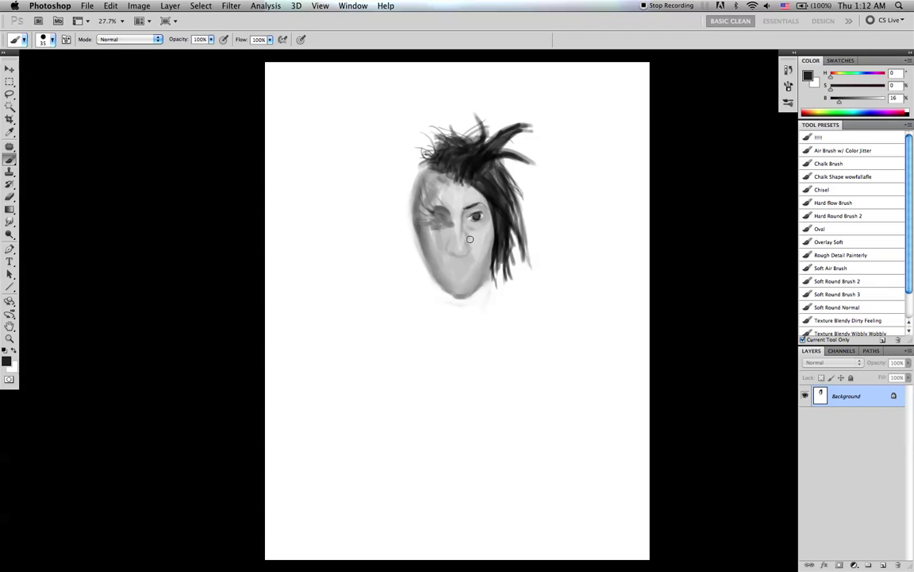
{"action": "key", "text": "r"}
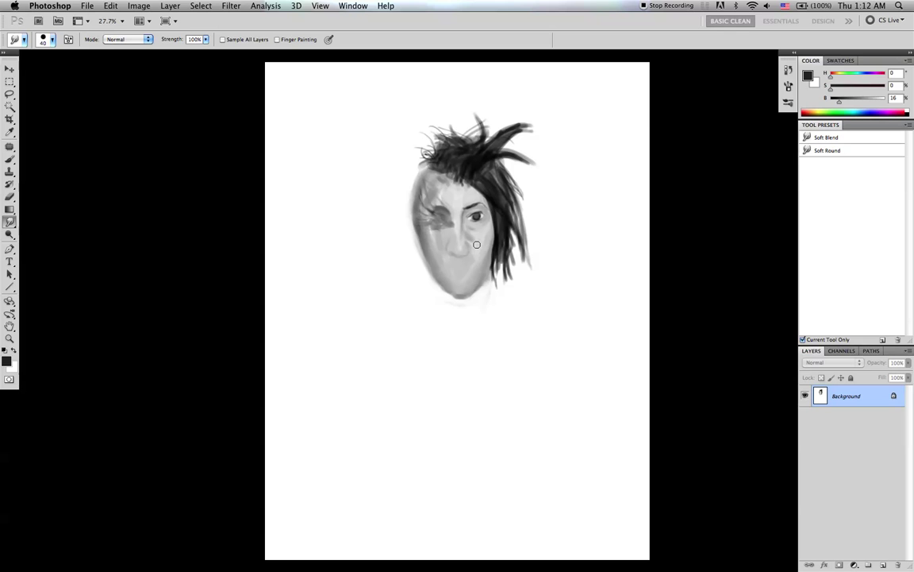
{"action": "key", "text": "b"}
{"action": "left_click", "coordinate": [480, 240], "text": "alt"}
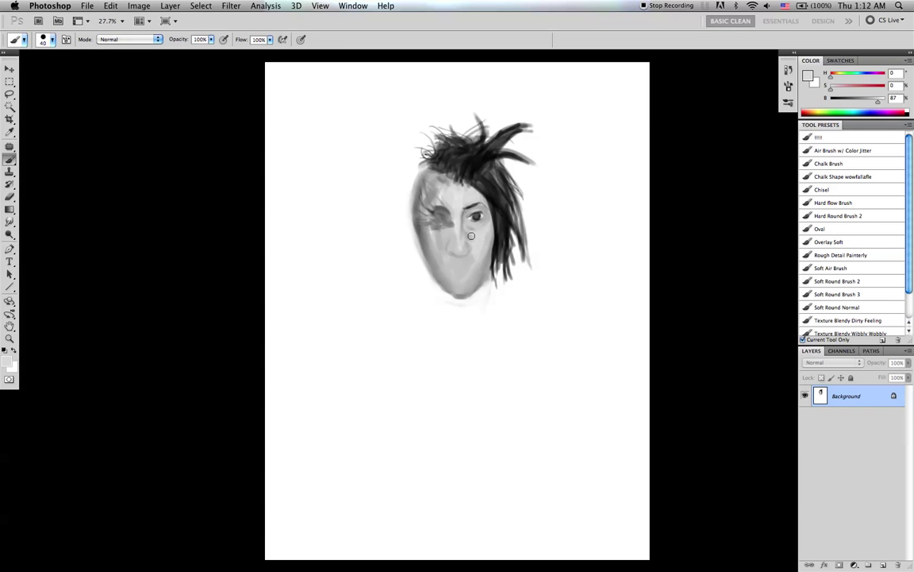
- Define the nostrils and underside of the nose with a 20 px brush in sampled dark grey
{"action": "left_click", "coordinate": [470, 245], "text": "alt"}
{"action": "left_click", "coordinate": [469, 246], "text": "alt"}
{"action": "key", "text": "bracketright"}
{"action": "key", "text": "bracketleft"}
{"action": "key", "text": "bracketleft"}
{"action": "key", "text": "bracketleft"}
{"action": "key", "text": "bracketright"}
{"action": "key", "text": "bracketright"}
{"action": "key", "text": "bracketleft"}
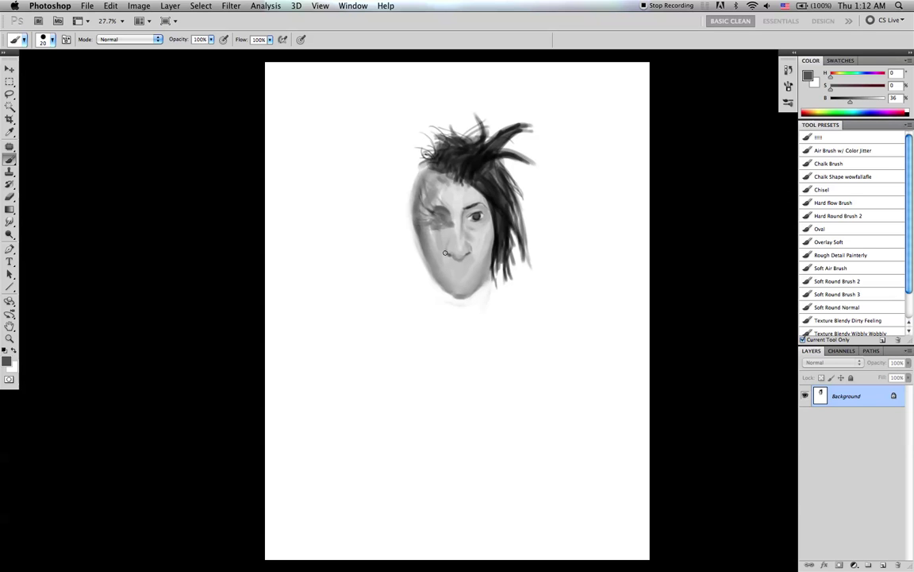
- Lighten the bridge and side of the nose with a 30 px brush in light grey sampled from the cheek
{"action": "left_click", "coordinate": [471, 240], "text": "alt"}
{"action": "key", "text": "bracketright"}
{"action": "key", "text": "bracketright"}
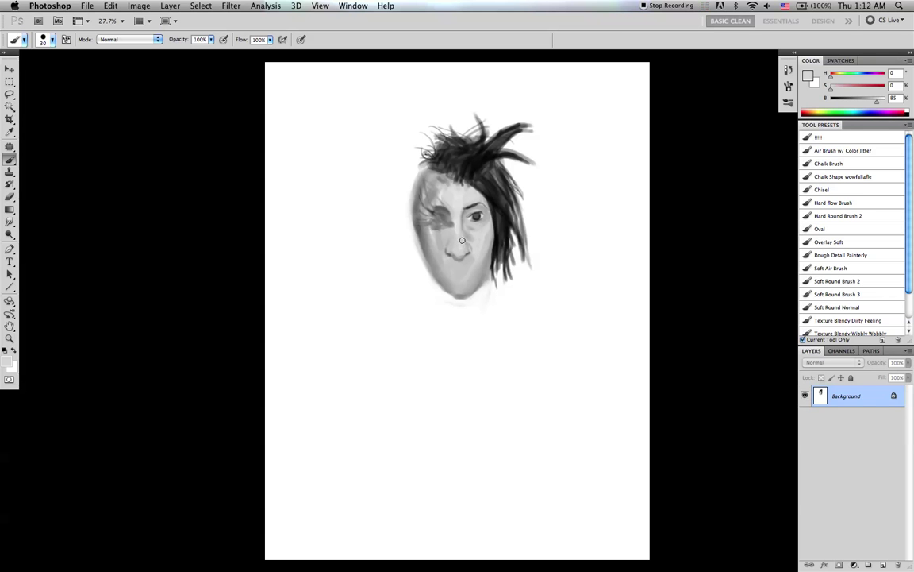
- Flip the canvas horizontally and touch up the nose bridge and the unfinished eye's side with sampled greys
{"action": "key", "text": "super+shift+h"}
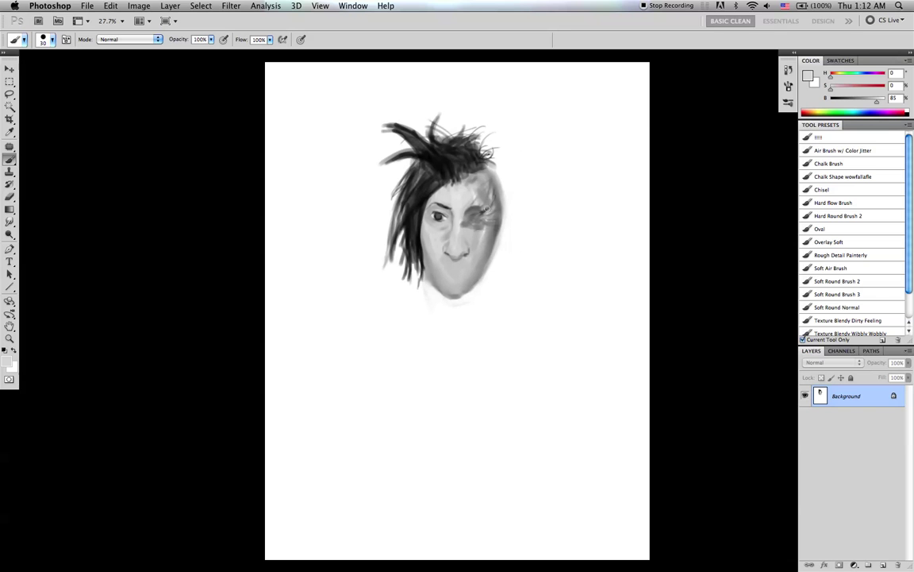
{"action": "key", "text": "d"}
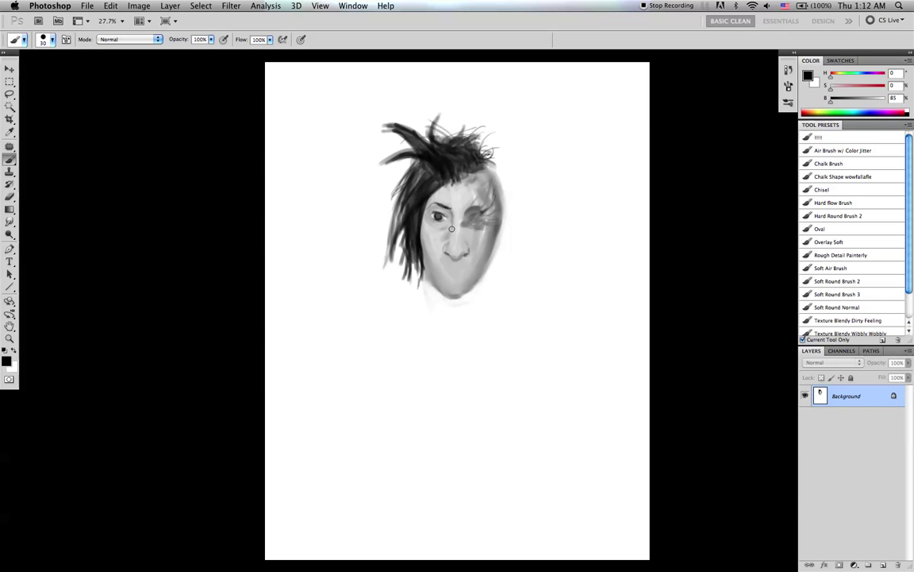
{"action": "left_click", "coordinate": [454, 226], "text": "alt"}
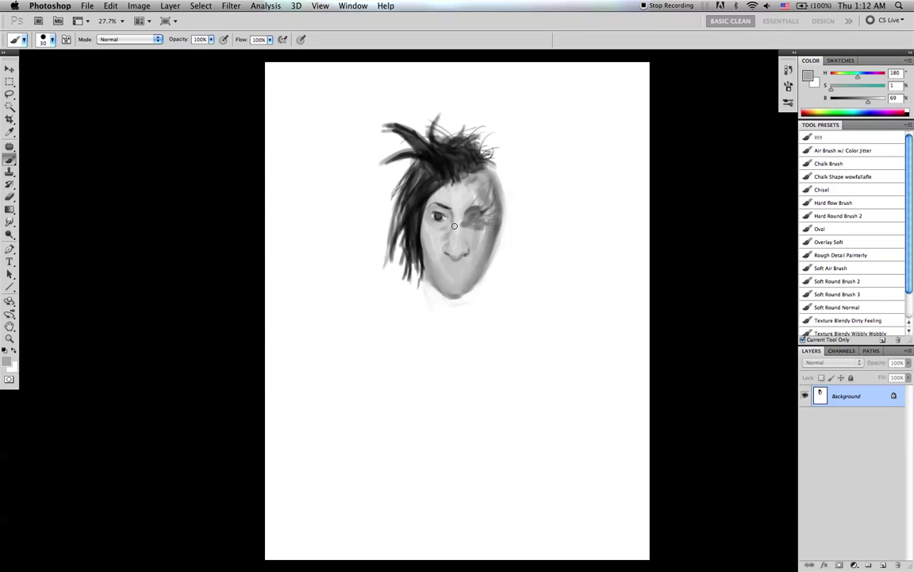
{"action": "key", "text": "bracketright"}
{"action": "left_click", "coordinate": [488, 192], "text": "alt"}
{"action": "key", "text": "bracketleft"}
{"action": "key", "text": "bracketleft"}
{"action": "key", "text": "bracketleft"}
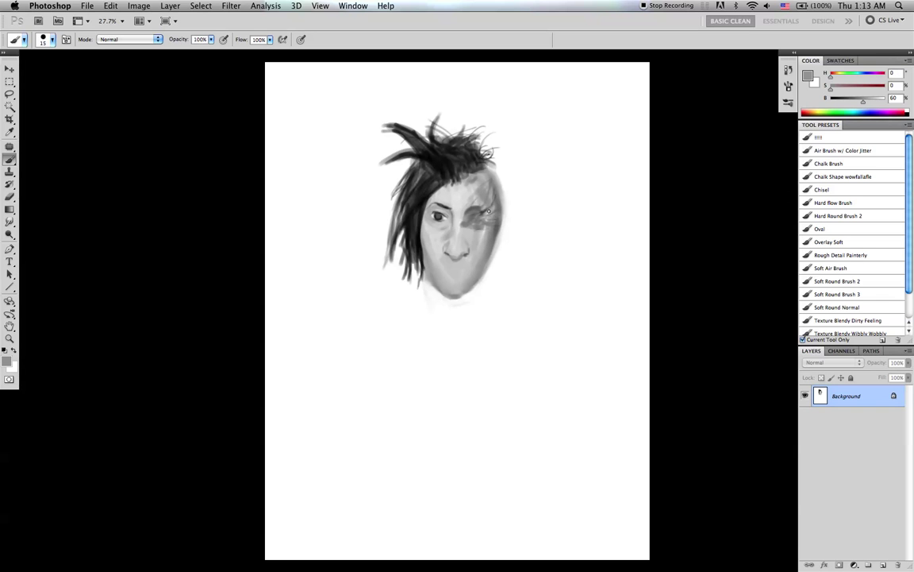
- Trim the outer edge of the face on the unfinished eye's side with white
{"action": "key", "text": "d"}
{"action": "key", "text": "x"}
{"action": "key", "text": "bracketright"}
{"action": "key", "text": "bracketright"}
- Shade the chin and the area below the nose with a 35 px brush in mid grey sampled from the jaw
{"action": "key", "text": "x"}
{"action": "key", "text": "bracketleft"}
{"action": "key", "text": "bracketleft"}
{"action": "key", "text": "bracketleft"}
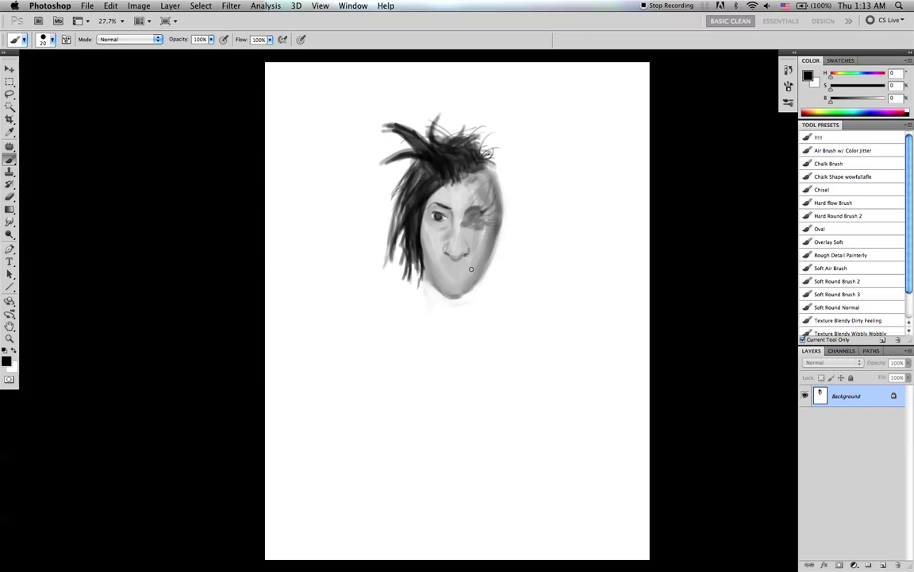
{"action": "key", "text": "bracketright"}
{"action": "left_click", "coordinate": [442, 278], "text": "alt"}
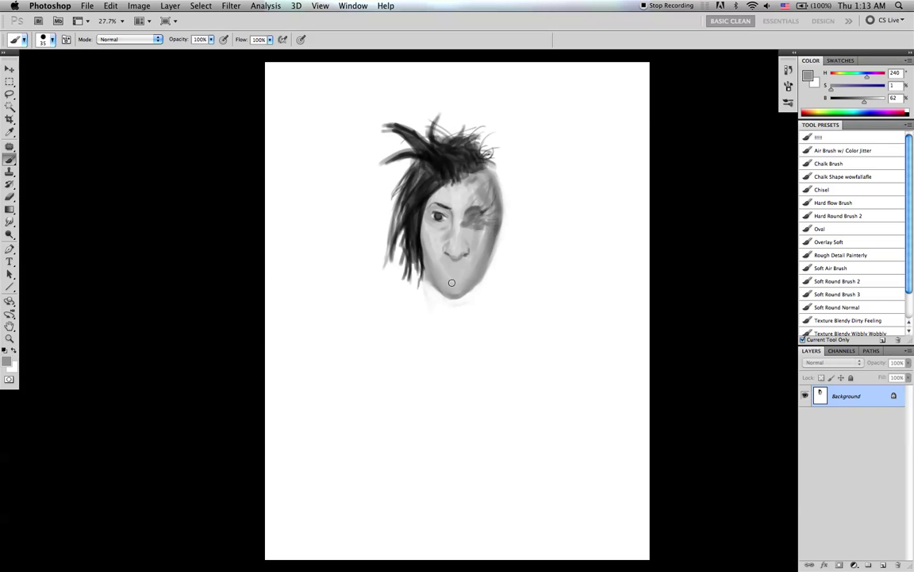
- Block in the lips below the nose with black and greys sampled from the face and the pupil
{"action": "key", "text": "d"}
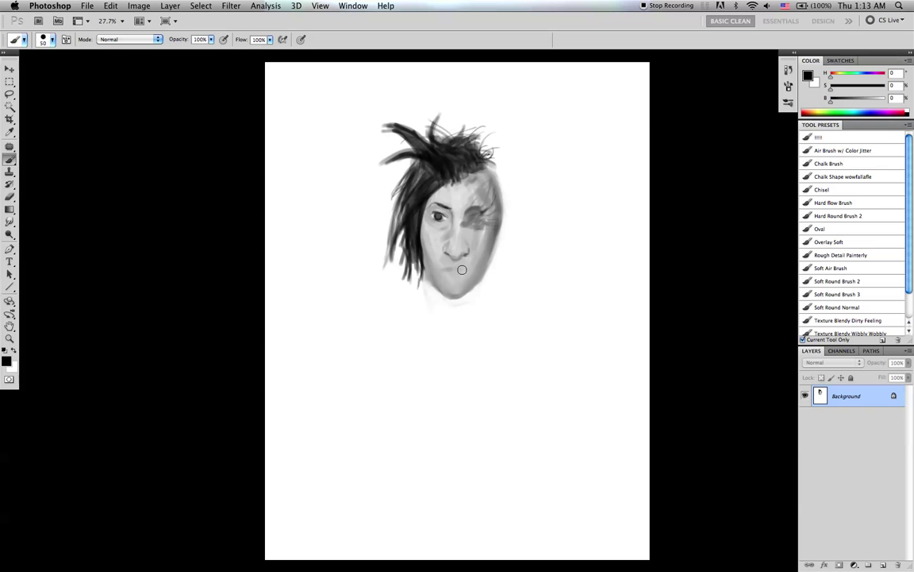
{"action": "left_click_drag", "start_coordinate": [443, 269], "coordinate": [449, 267]}
{"action": "left_click", "coordinate": [454, 269], "text": "alt"}
{"action": "key", "text": "d"}
{"action": "left_click", "coordinate": [438, 217], "text": "alt"}
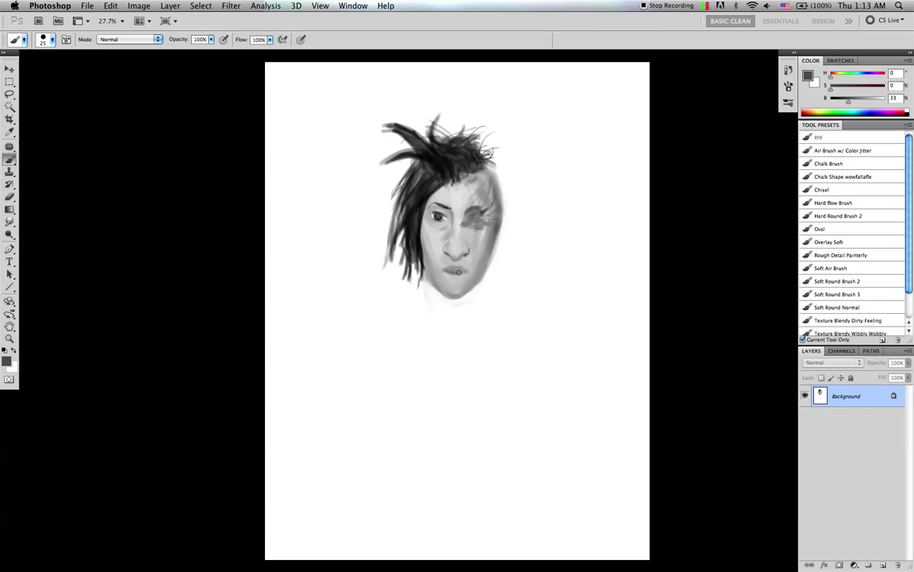
- Darken the line between the lips out to the mouth corner with the dark grey sampled from the pupil
{"action": "key", "text": "bracketright"}
{"action": "key", "text": "bracketright"}
{"action": "left_click_drag", "start_coordinate": [457, 271], "coordinate": [459, 272]}
{"action": "left_click_drag", "start_coordinate": [448, 271], "coordinate": [465, 271]}
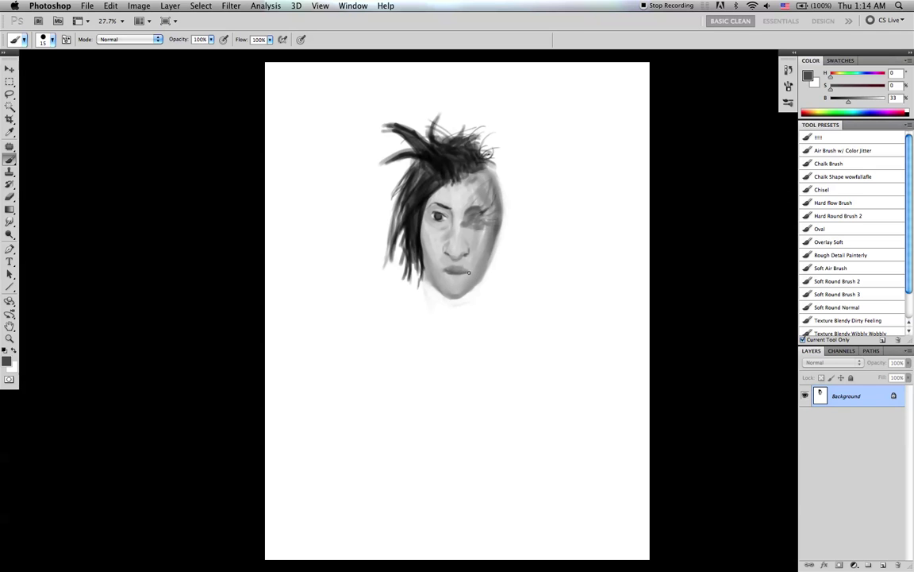
- Shape the lower lip and the area beneath it with greys sampled from the lip and chin, finishing with a 20 px brush
{"action": "key", "text": "bracketright"}
{"action": "key", "text": "bracketright"}
{"action": "key", "text": "bracketright"}
{"action": "key", "text": "bracketright"}
{"action": "key", "text": "bracketright"}
{"action": "left_click", "coordinate": [455, 276], "text": "alt"}
{"action": "key", "text": "e"}
{"action": "key", "text": "b"}
{"action": "key", "text": "bracketleft"}
{"action": "key", "text": "bracketleft"}
{"action": "key", "text": "bracketleft"}
{"action": "key", "text": "bracketleft"}
{"action": "left_click", "coordinate": [453, 285], "text": "alt"}
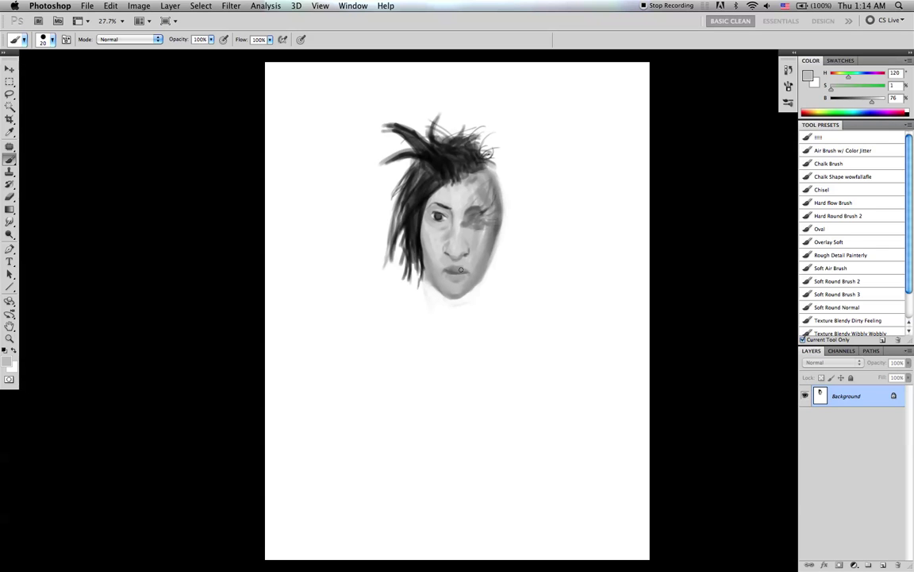
- Add small highlights to the lower lip in light grey and white with a brush of about 10 px
{"action": "left_click", "coordinate": [473, 253], "text": "alt"}
{"action": "key", "text": "bracketleft"}
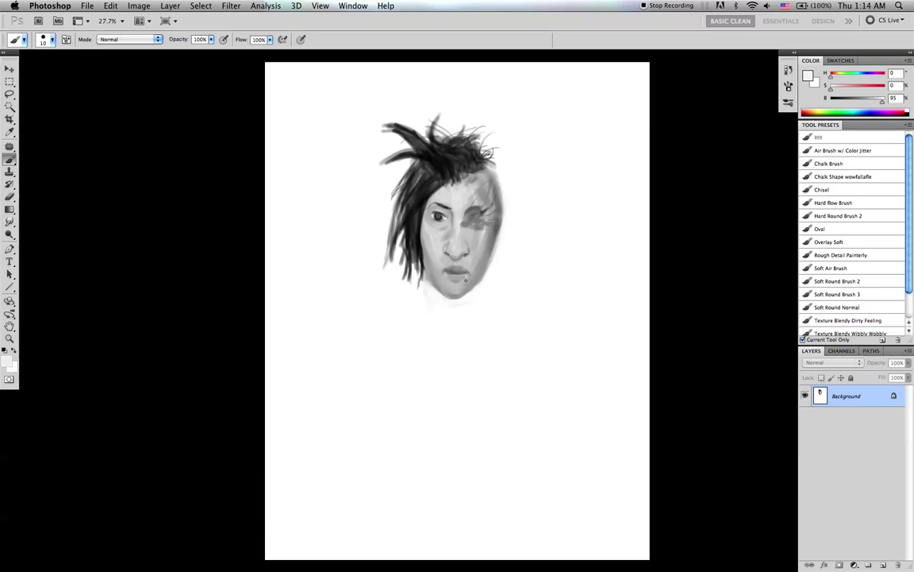
{"action": "key", "text": "bracketright"}
{"action": "key", "text": "d"}
{"action": "key", "text": "x"}
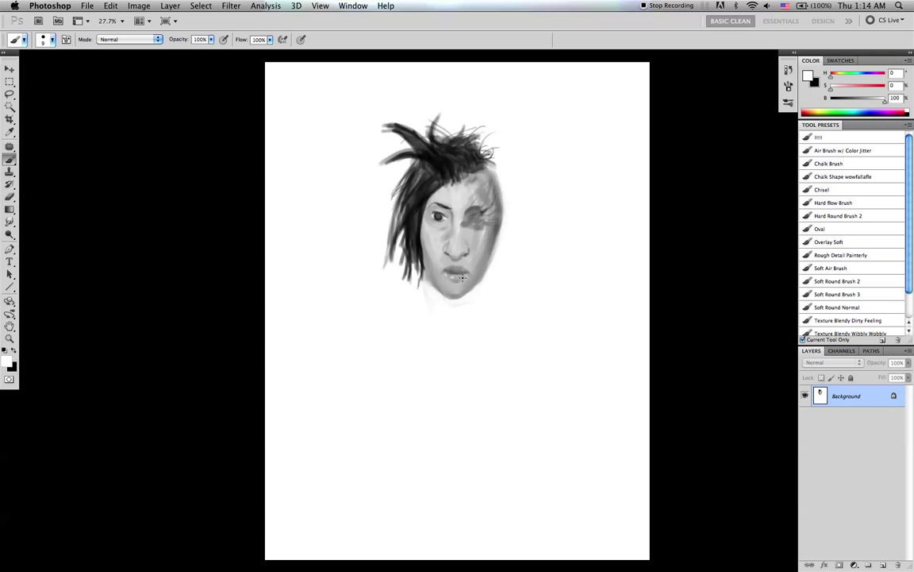
- Refine the lips and the area between the nose and upper lip with grey sampled from the mouth and light grey from the cheek
{"action": "key", "text": "x"}
{"action": "left_click", "coordinate": [452, 274], "text": "alt"}
{"action": "key", "text": "bracketright"}
{"action": "key", "text": "bracketright"}
{"action": "key", "text": "bracketright"}
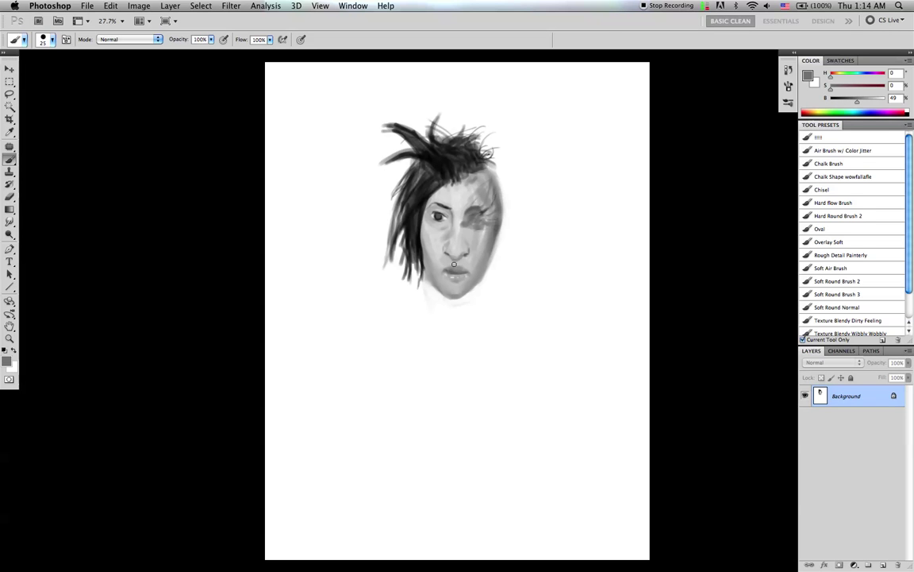
{"action": "key", "text": "bracketright"}
{"action": "left_click", "coordinate": [438, 239], "text": "alt"}
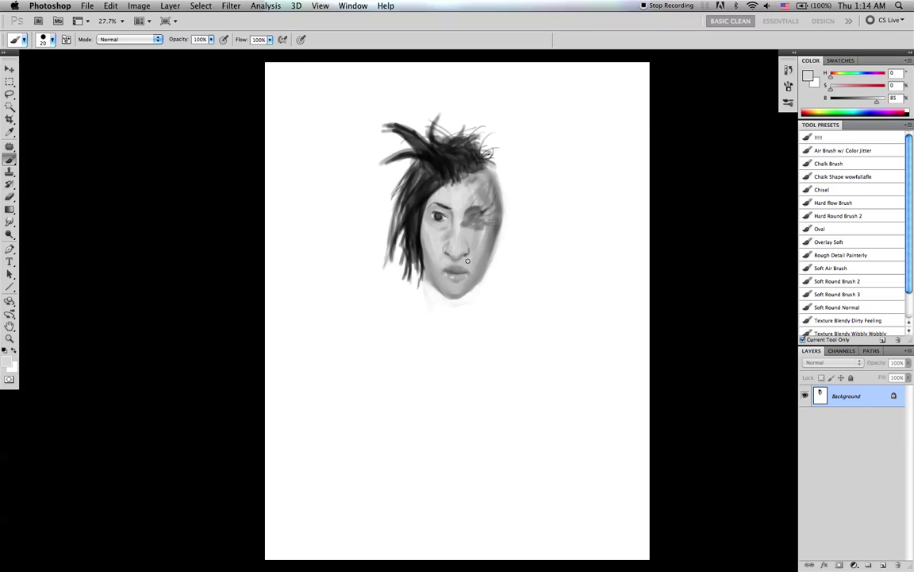
- Smooth the cheek below the unfinished eye with sampled light greys and an 80 px brush
{"action": "left_click", "coordinate": [481, 238], "text": "alt"}
{"action": "key", "text": "]"}
{"action": "left_click", "coordinate": [485, 229], "text": "alt"}
{"action": "key", "text": "bracketright"}
{"action": "key", "text": "bracketright"}
{"action": "key", "text": "bracketright"}
{"action": "key", "text": "bracketright"}
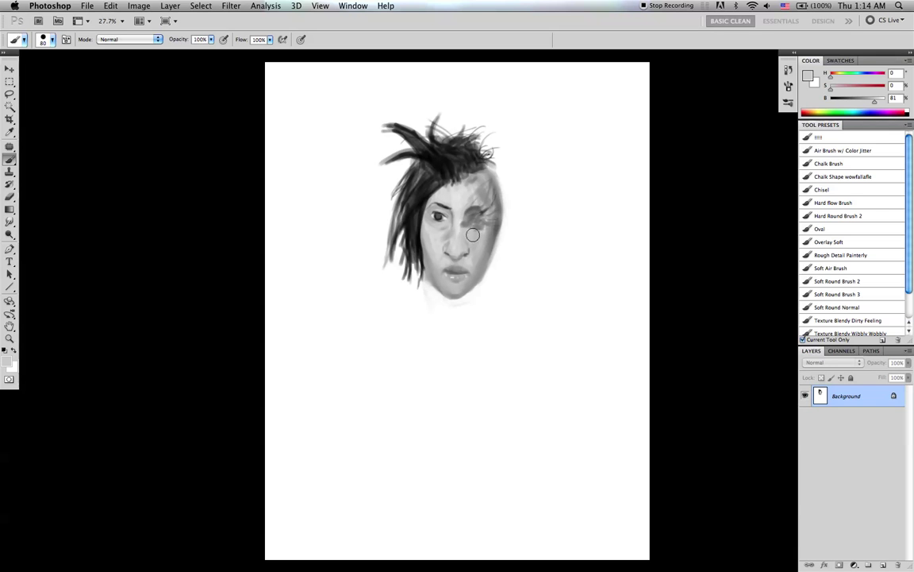
- Paint a black stroke from the jaw on the unfinished eye's side down past the chin
{"action": "key", "text": "bracketleft"}
{"action": "key", "text": "d"}
{"action": "key", "text": "bracketright"}
{"action": "key", "text": "bracketright"}
{"action": "key", "text": "bracketright"}
{"action": "key", "text": "bracketleft"}
{"action": "key", "text": "bracketleft"}
{"action": "key", "text": "bracketleft"}
{"action": "key", "text": "bracketleft"}
{"action": "key", "text": "bracketleft"}
{"action": "key", "text": "bracketleft"}
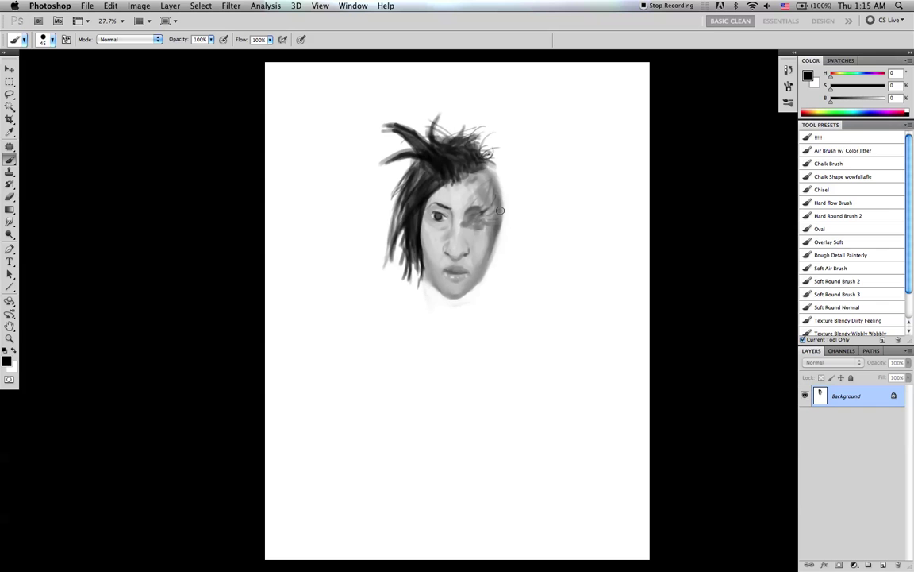
{"action": "key", "text": "bracketleft"}
{"action": "mouse_move", "coordinate": [497, 258]}
{"action": "left_mouse_down"}
{"action": "mouse_move", "coordinate": [497, 286]}
{"action": "mouse_move", "coordinate": [492, 271]}
{"action": "mouse_move", "coordinate": [512, 283]}
{"action": "mouse_move", "coordinate": [479, 334]}
{"action": "left_mouse_up"}
- Widen the black stroke beside the jaw into a collar-like shape with a larger brush
{"action": "key", "text": "bracketright"}
{"action": "key", "text": "bracketright"}
{"action": "key", "text": "bracketright"}
{"action": "mouse_move", "coordinate": [488, 283]}
{"action": "left_mouse_down"}
{"action": "mouse_move", "coordinate": [499, 310]}
{"action": "mouse_move", "coordinate": [501, 291]}
{"action": "mouse_move", "coordinate": [482, 329]}
{"action": "mouse_move", "coordinate": [494, 280]}
{"action": "mouse_move", "coordinate": [492, 306]}
{"action": "left_mouse_up"}
{"action": "key", "text": "bracketright"}
{"action": "key", "text": "bracketright"}
{"action": "mouse_move", "coordinate": [495, 275]}
{"action": "left_mouse_down"}
{"action": "mouse_move", "coordinate": [497, 300]}
{"action": "mouse_move", "coordinate": [491, 270]}
{"action": "left_mouse_up"}
{"action": "key", "text": "bracketleft"}
{"action": "key", "text": "bracketleft"}
{"action": "key", "text": "bracketleft"}
- Extend the black shape with long downward strokes below the neck and a short stroke at its outer corner
{"action": "left_click_drag", "start_coordinate": [486, 318], "coordinate": [481, 414]}
{"action": "mouse_move", "coordinate": [485, 329]}
{"action": "left_mouse_down"}
{"action": "mouse_move", "coordinate": [480, 412]}
{"action": "mouse_move", "coordinate": [485, 319]}
{"action": "mouse_move", "coordinate": [483, 414]}
{"action": "left_mouse_up"}
{"action": "left_click_drag", "start_coordinate": [482, 389], "coordinate": [487, 443]}
{"action": "key", "text": "bracketright"}
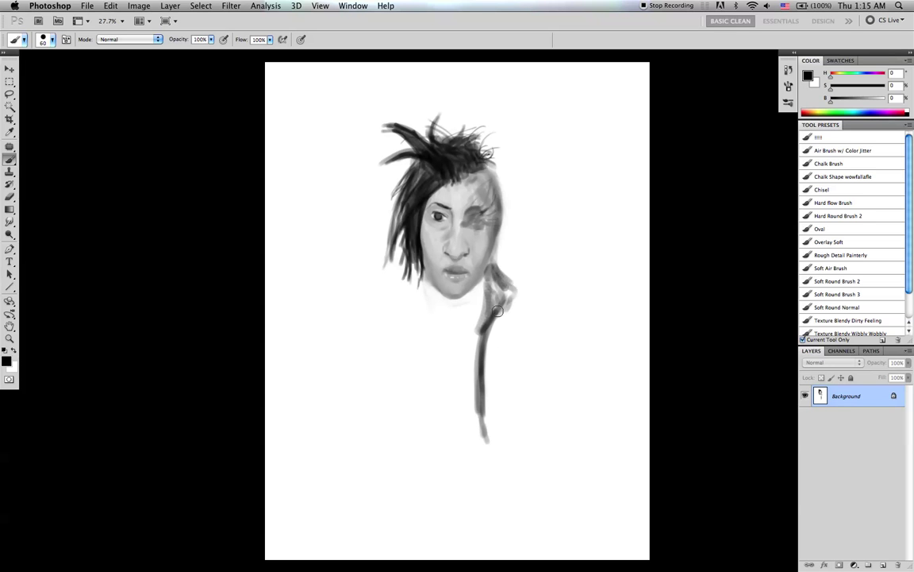
{"action": "mouse_move", "coordinate": [518, 294]}
{"action": "left_mouse_down"}
{"action": "mouse_move", "coordinate": [522, 305]}
{"action": "mouse_move", "coordinate": [510, 306]}
{"action": "mouse_move", "coordinate": [507, 277]}
{"action": "left_mouse_up"}
- Try flipping the canvas horizontally and painting white over the collar-like shape beside the jaw with a brush enlarged to 100 px
{"action": "key", "text": "bracketleft"}
{"action": "key", "text": "bracketleft"}
{"action": "key", "text": "F2"}
{"action": "key", "text": "bracketleft"}
{"action": "key", "text": "x"}
{"action": "key", "text": "bracketright"}
{"action": "key", "text": "bracketright"}
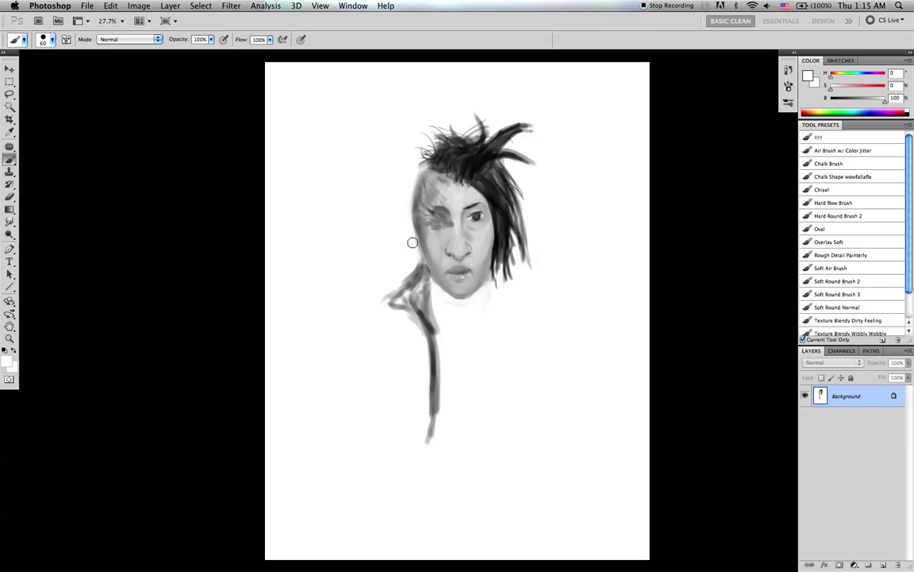
{"action": "mouse_move", "coordinate": [413, 272]}
{"action": "left_mouse_down"}
{"action": "mouse_move", "coordinate": [422, 246]}
{"action": "mouse_move", "coordinate": [431, 253]}
{"action": "mouse_move", "coordinate": [418, 244]}
{"action": "mouse_move", "coordinate": [425, 299]}
{"action": "mouse_move", "coordinate": [394, 296]}
{"action": "mouse_move", "coordinate": [415, 290]}
{"action": "mouse_move", "coordinate": [400, 303]}
{"action": "mouse_move", "coordinate": [408, 296]}
{"action": "mouse_move", "coordinate": [421, 316]}
{"action": "mouse_move", "coordinate": [411, 281]}
{"action": "left_mouse_up"}
{"action": "key", "text": "bracketright"}
{"action": "key", "text": "bracketright"}
{"action": "key", "text": "bracketright"}
{"action": "key", "text": "bracketright"}
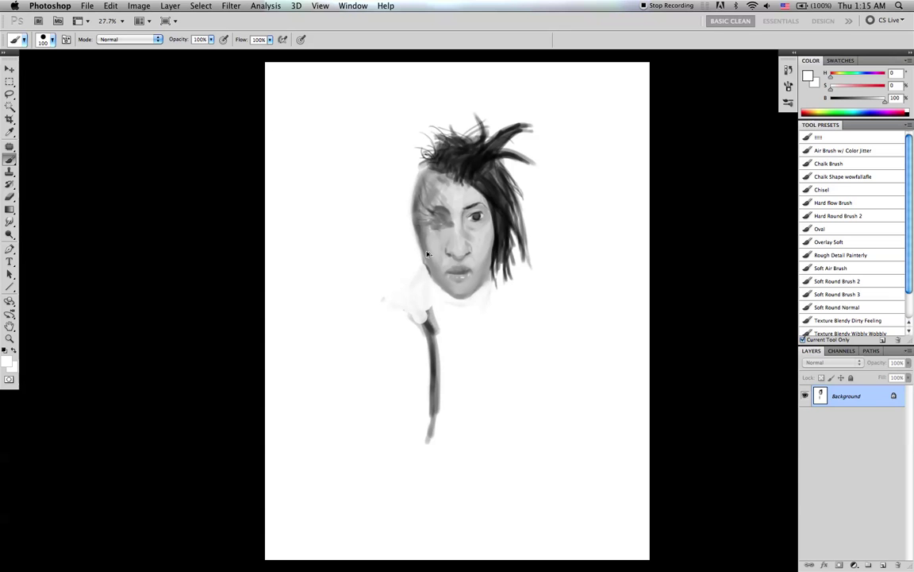
- Undo the white overpainting and the canvas flip
{"action": "key", "text": "super+alt+z"}
{"action": "key", "text": "super+alt+z"}
{"action": "key", "text": "super+alt+z"}
{"action": "key", "text": "super+alt+z"}
{"action": "key", "text": "super+alt+z"}
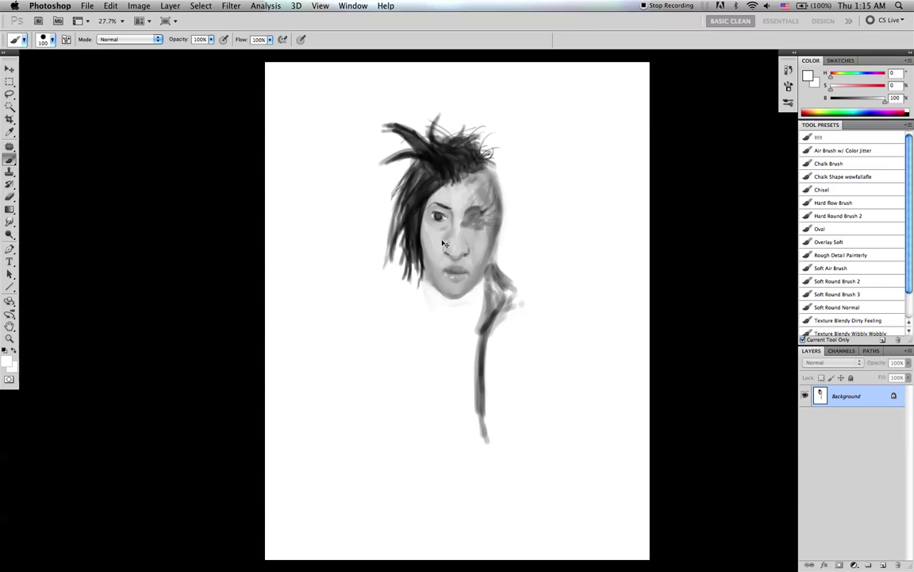
- Flip the canvas horizontally, paint out the black strokes below the jaw in white, and sample the jaw's grey for a 40 px brush
{"action": "key", "text": "super+shift+h"}
{"action": "mouse_move", "coordinate": [411, 302]}
{"action": "left_mouse_down"}
{"action": "mouse_move", "coordinate": [434, 339]}
{"action": "mouse_move", "coordinate": [427, 461]}
{"action": "mouse_move", "coordinate": [436, 401]}
{"action": "mouse_move", "coordinate": [421, 284]}
{"action": "left_mouse_up"}
{"action": "left_click", "coordinate": [435, 255], "text": "alt"}
{"action": "key", "text": "bracketleft"}
{"action": "key", "text": "bracketleft"}
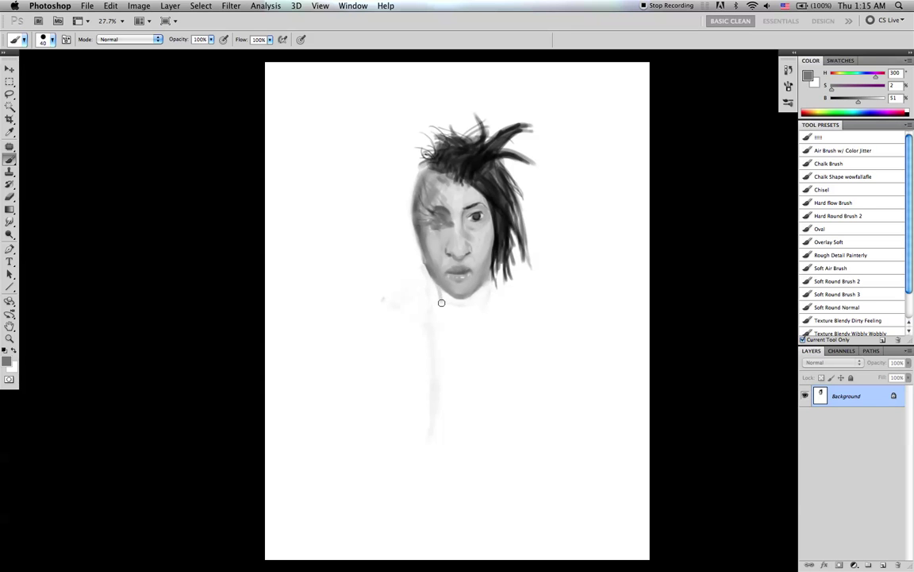
- Try sketching the side contours of the neck in grey below the jaw, and undo the strokes
{"action": "left_click_drag", "start_coordinate": [445, 321], "coordinate": [439, 285]}
{"action": "key", "text": "super+z"}
{"action": "key", "text": "super+z"}
{"action": "key", "text": "super+z"}
{"action": "key", "text": "super+z"}
{"action": "left_click_drag", "start_coordinate": [438, 286], "coordinate": [428, 318]}
{"action": "left_click_drag", "start_coordinate": [482, 292], "coordinate": [492, 331]}
{"action": "key", "text": "ctrl+alt+z"}
{"action": "key", "text": "ctrl+alt+z"}
{"action": "key", "text": "super+alt+z"}
{"action": "key", "text": "super+alt+z"}
- Draw both side contours of the neck in grey below the jaw and thicken the one under the unfinished eye with an 80 px brush
{"action": "left_click_drag", "start_coordinate": [430, 273], "coordinate": [435, 312]}
{"action": "left_click_drag", "start_coordinate": [485, 282], "coordinate": [490, 319]}
{"action": "key", "text": "]"}
{"action": "key", "text": "]"}
{"action": "key", "text": "]"}
{"action": "left_click_drag", "start_coordinate": [437, 292], "coordinate": [440, 323]}
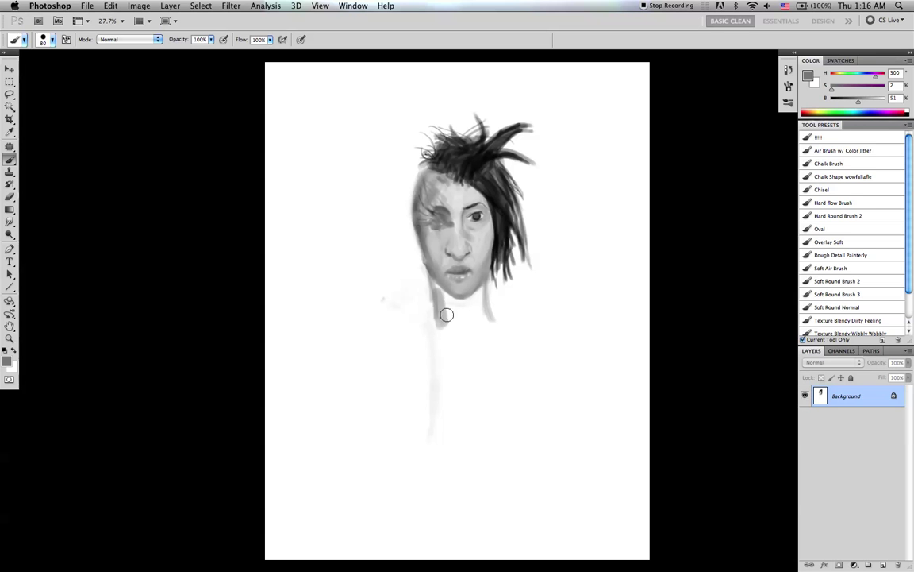
- Fill the neck between its two side contours with grey strokes using a brush of about 70 px
{"action": "key", "text": "bracketleft"}
{"action": "key", "text": "bracketleft"}
{"action": "key", "text": "bracketright"}
{"action": "mouse_move", "coordinate": [454, 306]}
{"action": "left_mouse_down"}
{"action": "mouse_move", "coordinate": [461, 322]}
{"action": "mouse_move", "coordinate": [482, 296]}
{"action": "mouse_move", "coordinate": [489, 326]}
{"action": "mouse_move", "coordinate": [453, 303]}
{"action": "mouse_move", "coordinate": [455, 320]}
{"action": "mouse_move", "coordinate": [442, 333]}
{"action": "mouse_move", "coordinate": [463, 318]}
{"action": "mouse_move", "coordinate": [486, 327]}
{"action": "left_mouse_up"}
{"action": "key", "text": "bracketright"}
{"action": "key", "text": "bracketright"}
{"action": "key", "text": "bracketright"}
{"action": "key", "text": "bracketright"}
{"action": "key", "text": "bracketleft"}
{"action": "key", "text": "bracketleft"}
{"action": "key", "text": "bracketleft"}
{"action": "key", "text": "bracketright"}
{"action": "key", "text": "bracketright"}
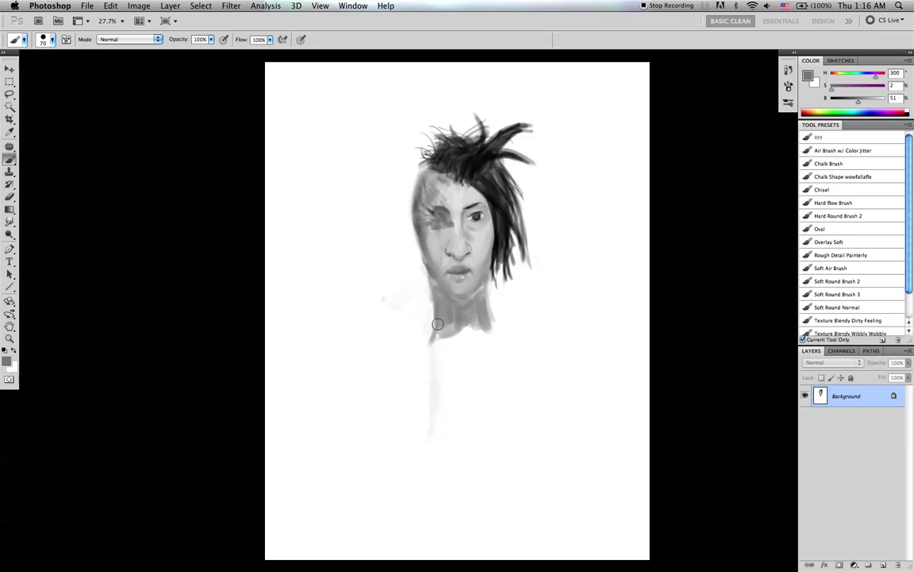
- Draw the shoulder and upper-arm contour below the unfinished eye in grey with a smaller brush, and flip the canvas horizontally
{"action": "key", "text": "bracketleft"}
{"action": "key", "text": "bracketleft"}
{"action": "key", "text": "bracketleft"}
{"action": "key", "text": "bracketleft"}
{"action": "mouse_move", "coordinate": [432, 338]}
{"action": "left_mouse_down"}
{"action": "mouse_move", "coordinate": [381, 363]}
{"action": "mouse_move", "coordinate": [424, 336]}
{"action": "mouse_move", "coordinate": [376, 372]}
{"action": "mouse_move", "coordinate": [391, 358]}
{"action": "mouse_move", "coordinate": [381, 420]}
{"action": "left_mouse_up"}
{"action": "left_click_drag", "start_coordinate": [428, 340], "coordinate": [399, 361]}
{"action": "key", "text": "bracketright"}
{"action": "key", "text": "bracketright"}
{"action": "key", "text": "super+shift+h"}
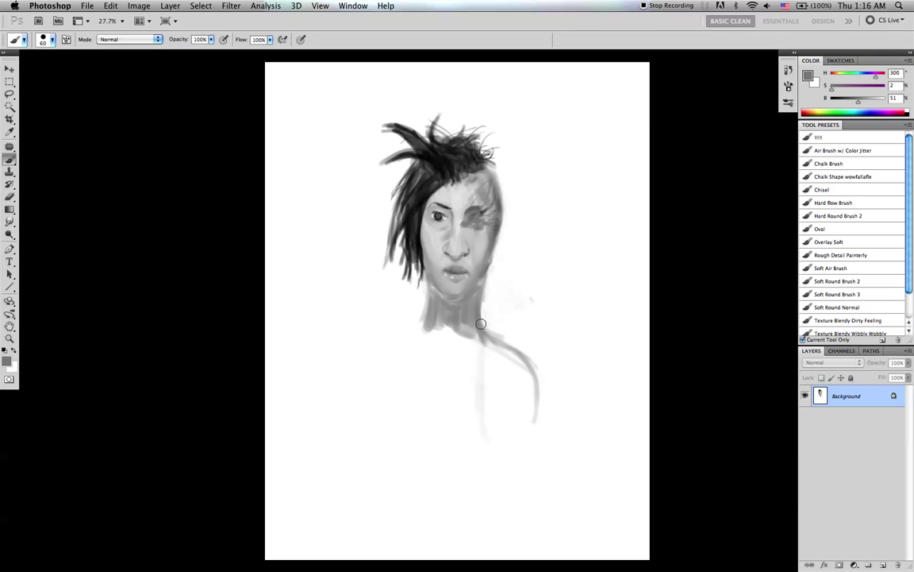
- Thicken the drawn shoulder contour in grey and sketch the opposite shoulder from the neck down to the upper arm
{"action": "mouse_move", "coordinate": [501, 335]}
{"action": "left_mouse_down"}
{"action": "mouse_move", "coordinate": [530, 351]}
{"action": "mouse_move", "coordinate": [537, 384]}
{"action": "mouse_move", "coordinate": [517, 349]}
{"action": "mouse_move", "coordinate": [543, 413]}
{"action": "left_mouse_up"}
{"action": "key", "text": "bracketleft"}
{"action": "key", "text": "bracketright"}
{"action": "mouse_move", "coordinate": [430, 321]}
{"action": "left_mouse_down"}
{"action": "mouse_move", "coordinate": [402, 346]}
{"action": "mouse_move", "coordinate": [458, 340]}
{"action": "mouse_move", "coordinate": [425, 326]}
{"action": "mouse_move", "coordinate": [386, 346]}
{"action": "mouse_move", "coordinate": [367, 411]}
{"action": "mouse_move", "coordinate": [398, 344]}
{"action": "left_mouse_up"}
{"action": "key", "text": "bracketleft"}
- Start a long black lock of hair from the jaw under the unfinished eye, running over the shoulder and onto the chest
{"action": "key", "text": "d"}
{"action": "key", "text": "bracketleft"}
{"action": "key", "text": "bracketleft"}
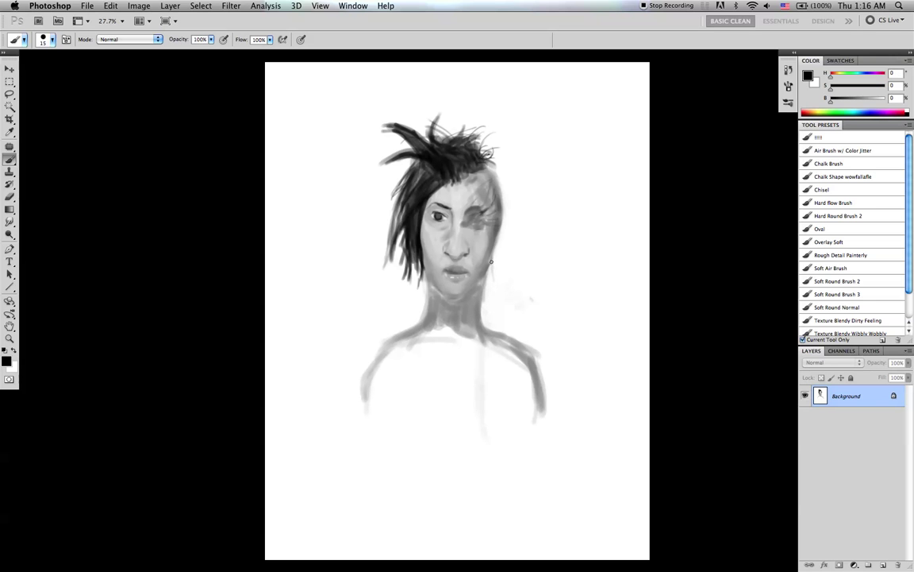
{"action": "left_click_drag", "start_coordinate": [493, 276], "coordinate": [507, 307]}
{"action": "key", "text": "bracketright"}
{"action": "key", "text": "bracketright"}
{"action": "mouse_move", "coordinate": [492, 299]}
{"action": "left_mouse_down"}
{"action": "mouse_move", "coordinate": [525, 341]}
{"action": "mouse_move", "coordinate": [511, 347]}
{"action": "left_mouse_up"}
{"action": "key", "text": "bracketleft"}
{"action": "key", "text": "bracketleft"}
{"action": "left_click_drag", "start_coordinate": [492, 272], "coordinate": [524, 338]}
{"action": "mouse_move", "coordinate": [490, 276]}
{"action": "left_mouse_down"}
{"action": "mouse_move", "coordinate": [506, 328]}
{"action": "mouse_move", "coordinate": [491, 359]}
{"action": "left_mouse_up"}
{"action": "left_click_drag", "start_coordinate": [497, 324], "coordinate": [479, 392]}
{"action": "left_click_drag", "start_coordinate": [491, 350], "coordinate": [463, 419]}
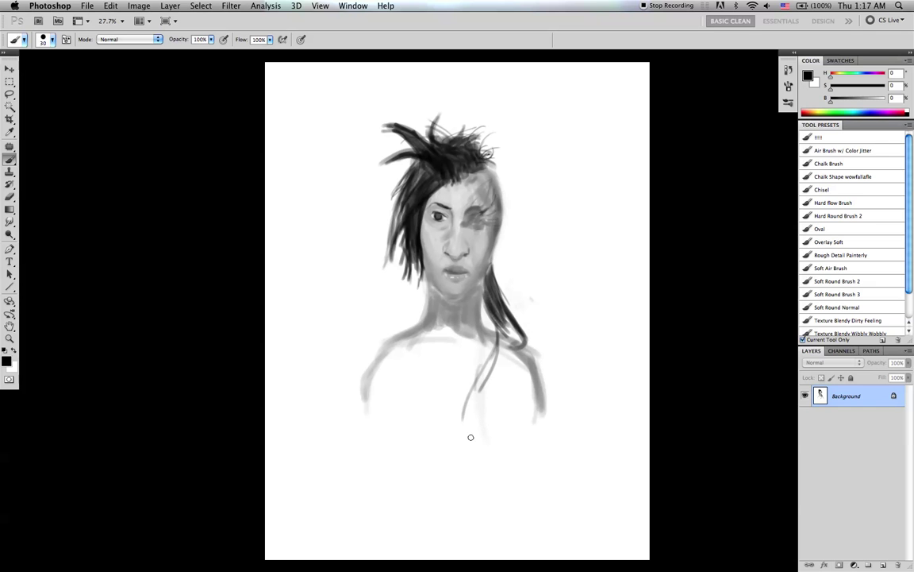
- Extend the lock down the chest with broad black strokes and add thinner strands curving back up to the shoulder
{"action": "key", "text": "bracketright"}
{"action": "key", "text": "bracketright"}
{"action": "key", "text": "bracketright"}
{"action": "mouse_move", "coordinate": [470, 461]}
{"action": "left_mouse_down"}
{"action": "mouse_move", "coordinate": [502, 343]}
{"action": "mouse_move", "coordinate": [481, 407]}
{"action": "mouse_move", "coordinate": [481, 482]}
{"action": "left_mouse_up"}
{"action": "mouse_move", "coordinate": [483, 407]}
{"action": "left_mouse_down"}
{"action": "mouse_move", "coordinate": [508, 357]}
{"action": "mouse_move", "coordinate": [527, 343]}
{"action": "mouse_move", "coordinate": [532, 355]}
{"action": "mouse_move", "coordinate": [512, 371]}
{"action": "mouse_move", "coordinate": [491, 432]}
{"action": "left_mouse_up"}
{"action": "key", "text": "bracketleft"}
{"action": "key", "text": "bracketleft"}
{"action": "key", "text": "bracketleft"}
{"action": "key", "text": "bracketleft"}
{"action": "left_click_drag", "start_coordinate": [512, 385], "coordinate": [487, 438]}
{"action": "left_click_drag", "start_coordinate": [488, 438], "coordinate": [533, 365]}
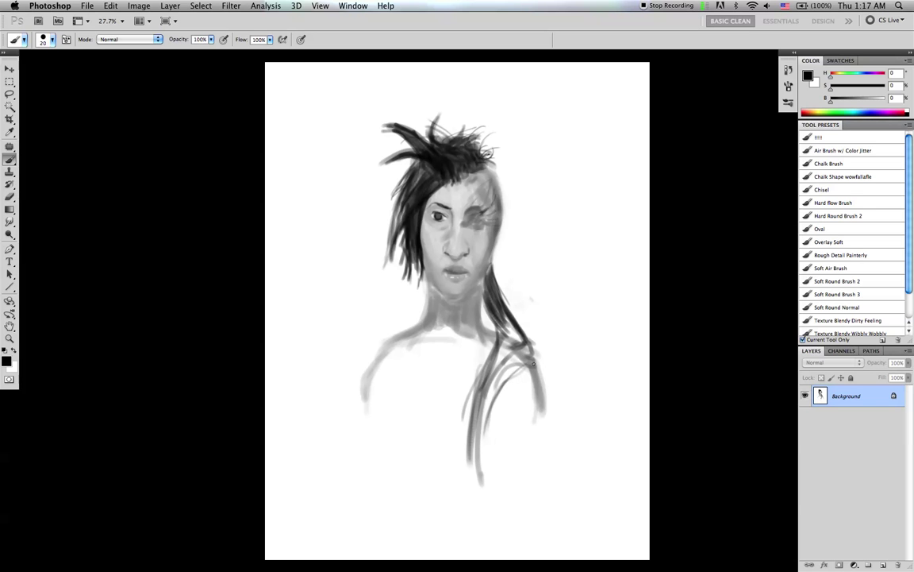
- Add black strands to the upper lock between the neck and the shoulder
{"action": "left_click_drag", "start_coordinate": [505, 318], "coordinate": [529, 359]}
{"action": "left_click_drag", "start_coordinate": [493, 306], "coordinate": [530, 362]}
{"action": "key", "text": "bracketleft"}
{"action": "key", "text": "bracketleft"}
{"action": "left_click_drag", "start_coordinate": [485, 306], "coordinate": [488, 329]}
{"action": "left_click_drag", "start_coordinate": [483, 306], "coordinate": [496, 327]}
{"action": "key", "text": "bracketleft"}
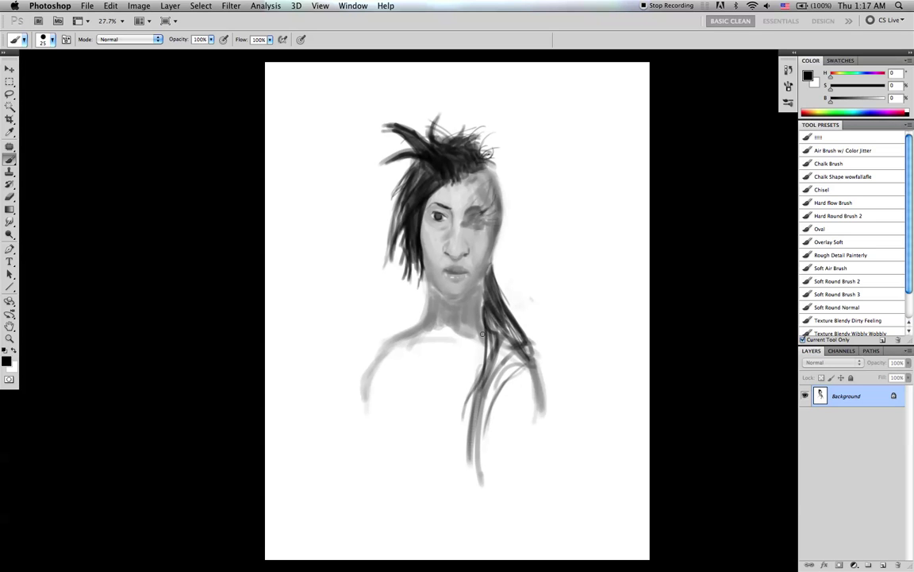
- Paint long thin black strands down the inner edge of the lock on the chest
{"action": "mouse_move", "coordinate": [482, 367]}
{"action": "left_mouse_down"}
{"action": "mouse_move", "coordinate": [458, 418]}
{"action": "mouse_move", "coordinate": [472, 372]}
{"action": "mouse_move", "coordinate": [461, 481]}
{"action": "left_mouse_up"}
{"action": "left_click_drag", "start_coordinate": [483, 365], "coordinate": [464, 446]}
{"action": "key", "text": "bracketright"}
{"action": "key", "text": "bracketright"}
{"action": "key", "text": "bracketright"}
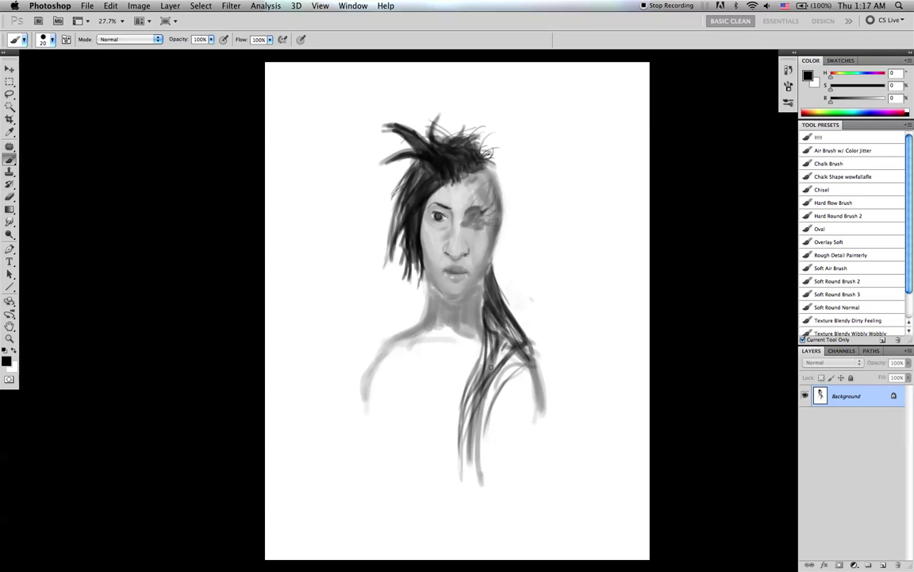
- Darken the chest part of the lock with overlapping black strokes, lengthen its tip, and reinforce the bend on the shoulder
{"action": "left_click_drag", "start_coordinate": [506, 368], "coordinate": [481, 425]}
{"action": "left_click_drag", "start_coordinate": [512, 346], "coordinate": [468, 459]}
{"action": "left_click_drag", "start_coordinate": [497, 382], "coordinate": [468, 506]}
{"action": "left_click_drag", "start_coordinate": [482, 401], "coordinate": [469, 508]}
{"action": "left_click_drag", "start_coordinate": [486, 380], "coordinate": [467, 444]}
{"action": "mouse_move", "coordinate": [516, 353]}
{"action": "left_mouse_down"}
{"action": "mouse_move", "coordinate": [491, 386]}
{"action": "mouse_move", "coordinate": [533, 365]}
{"action": "mouse_move", "coordinate": [530, 350]}
{"action": "left_mouse_up"}
{"action": "key", "text": "bracketleft"}
{"action": "key", "text": "bracketleft"}
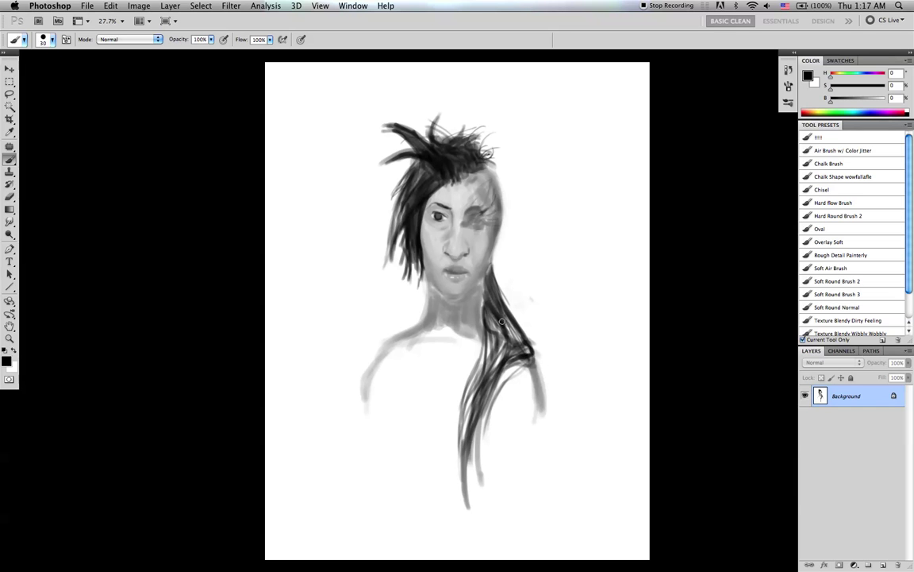
- Thicken the upper lock beside the neck in black with a fine brush and add thin loose strands along the cheek
{"action": "key", "text": "bracketleft"}
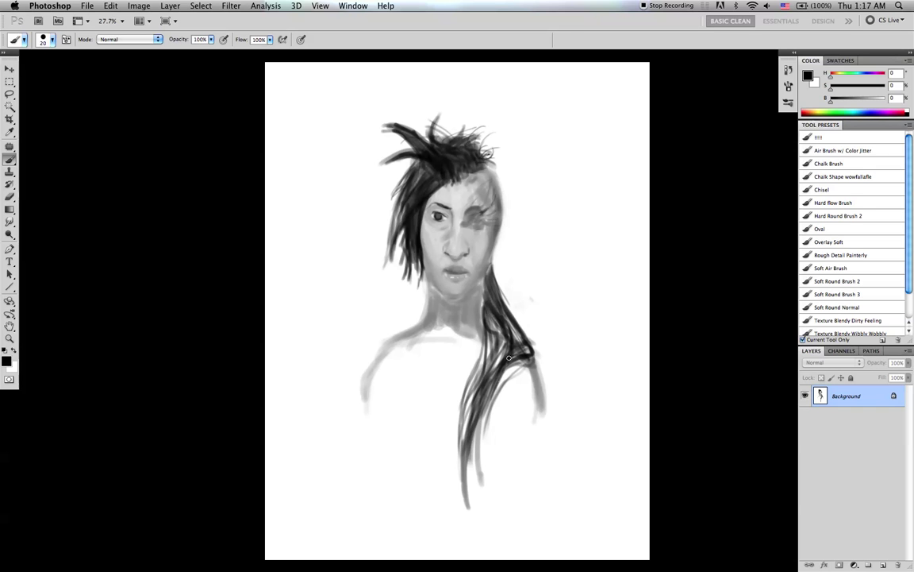
{"action": "left_click_drag", "start_coordinate": [486, 331], "coordinate": [482, 384]}
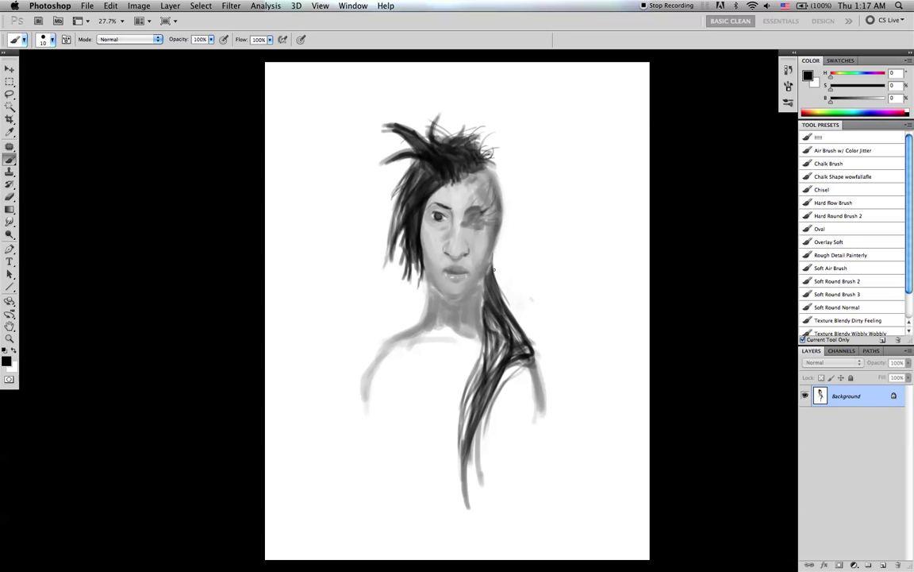
{"action": "key", "text": "bracketleft"}
{"action": "left_click_drag", "start_coordinate": [488, 275], "coordinate": [494, 329]}
{"action": "key", "text": "bracketright"}
{"action": "left_click", "coordinate": [486, 303], "text": "alt"}
{"action": "key", "text": "d"}
- Sample the lock's dark grey and fill the gaps in the hair between the neck and the shoulder bend
{"action": "left_click", "coordinate": [520, 325], "text": "alt"}
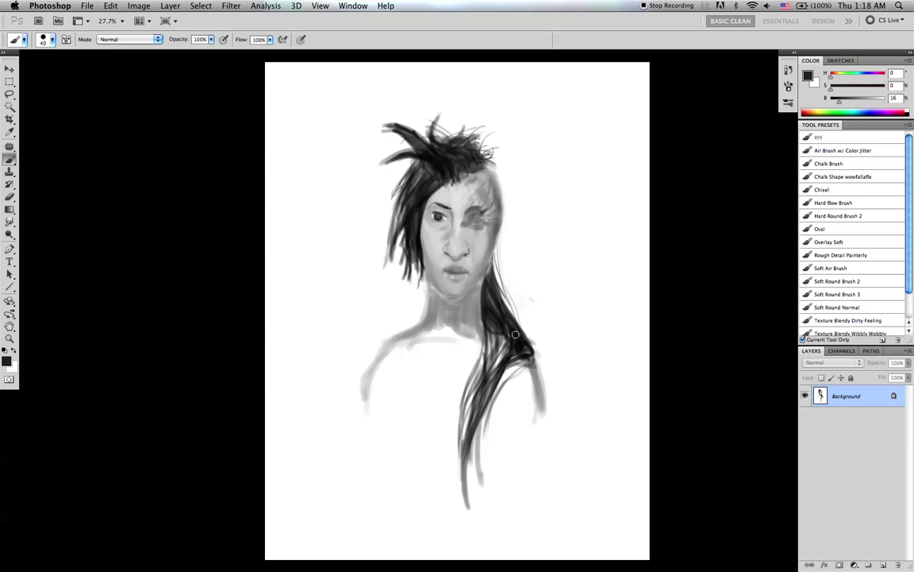
{"action": "key", "text": "bracketright"}
{"action": "key", "text": "bracketleft"}
{"action": "key", "text": "bracketleft"}
{"action": "key", "text": "bracketleft"}
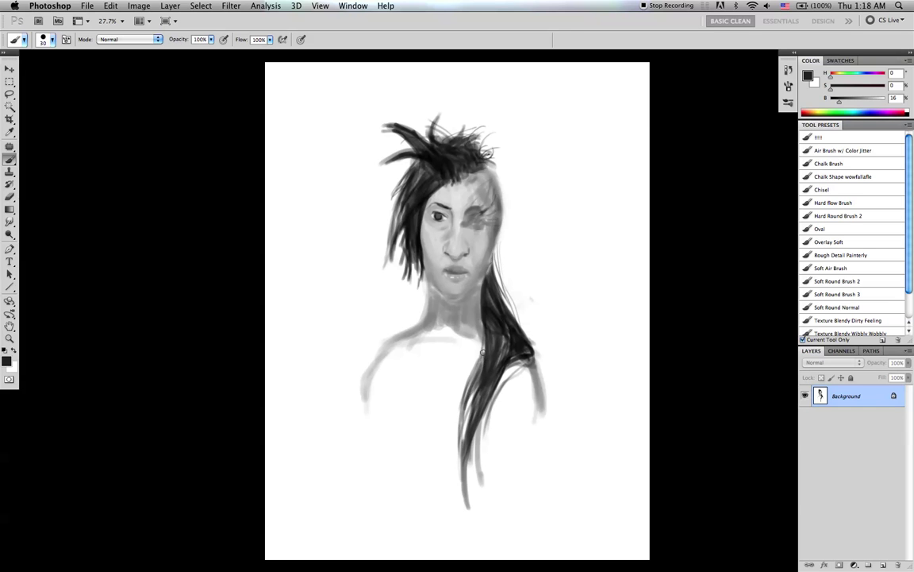
- Reset the colour to black and add fine strands along the chest part of the lock
{"action": "key", "text": "d"}
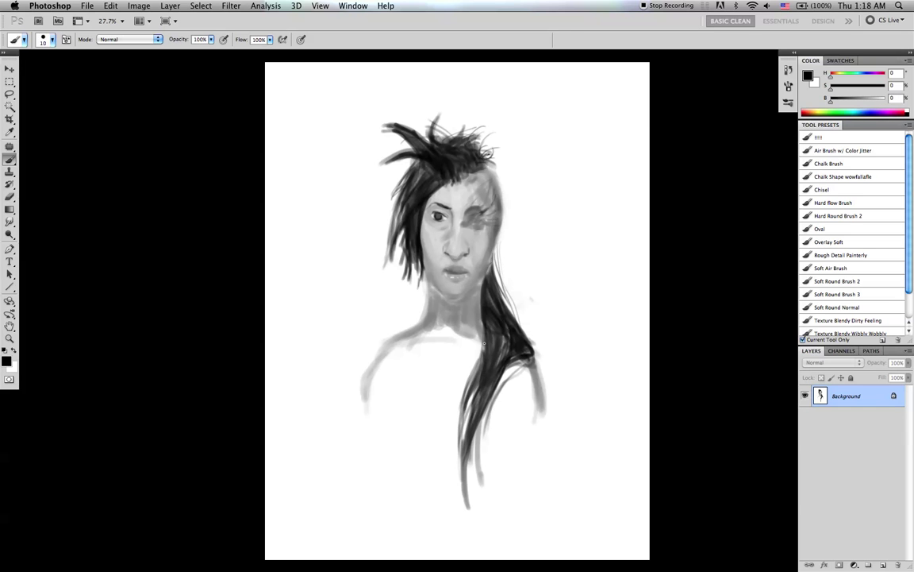
{"action": "key", "text": "bracketleft"}
{"action": "left_click_drag", "start_coordinate": [477, 401], "coordinate": [466, 449]}
{"action": "key", "text": "bracketright"}
{"action": "key", "text": "bracketright"}
{"action": "key", "text": "bracketleft"}
{"action": "key", "text": "bracketright"}
- Sample the white background and trim the outer edge of the bare shoulder and neck with a 70 px brush
{"action": "left_click", "coordinate": [398, 310], "text": "alt"}
{"action": "key", "text": "bracketright"}
{"action": "key", "text": "bracketright"}
{"action": "key", "text": "bracketright"}
{"action": "key", "text": "bracketright"}
{"action": "key", "text": "bracketright"}
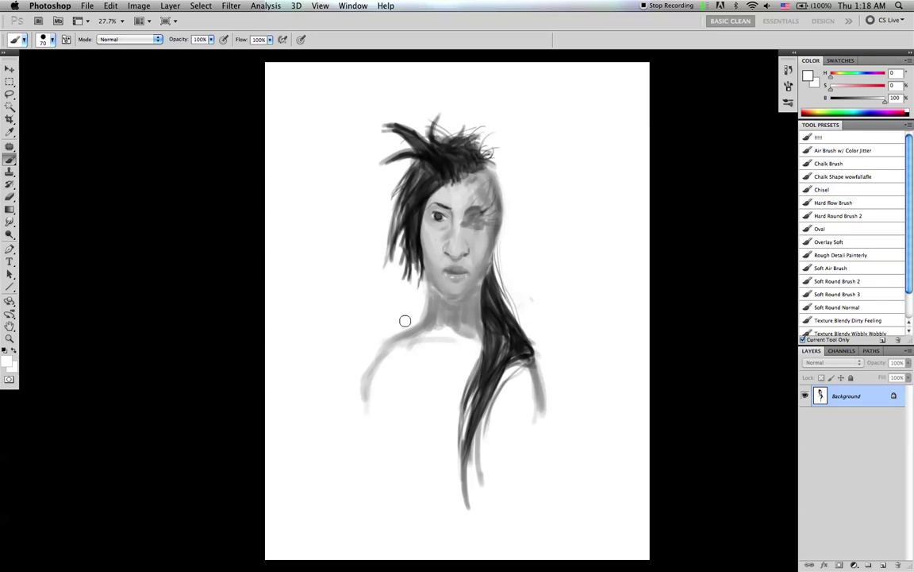
{"action": "left_click_drag", "start_coordinate": [389, 335], "coordinate": [408, 326]}
- Sample the neck's grey and extend the base of the neck into a V shape on the upper chest
{"action": "left_click", "coordinate": [439, 311], "text": "alt"}
{"action": "left_click", "coordinate": [419, 299], "text": "alt"}
{"action": "left_click", "coordinate": [441, 312], "text": "alt"}
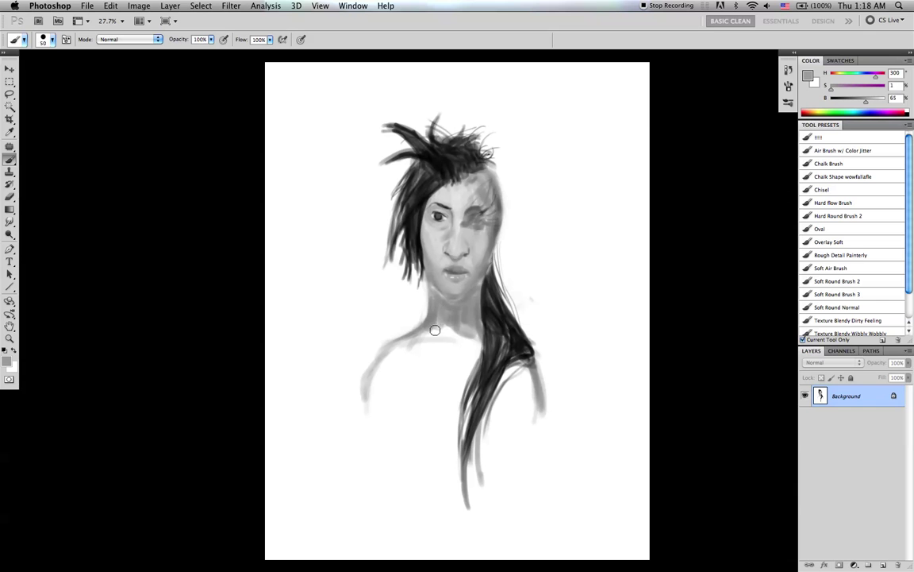
{"action": "mouse_move", "coordinate": [434, 317]}
{"action": "left_mouse_down"}
{"action": "mouse_move", "coordinate": [449, 338]}
{"action": "mouse_move", "coordinate": [473, 323]}
{"action": "mouse_move", "coordinate": [440, 360]}
{"action": "mouse_move", "coordinate": [442, 336]}
{"action": "mouse_move", "coordinate": [450, 355]}
{"action": "mouse_move", "coordinate": [438, 329]}
{"action": "mouse_move", "coordinate": [448, 350]}
{"action": "mouse_move", "coordinate": [464, 325]}
{"action": "mouse_move", "coordinate": [461, 335]}
{"action": "mouse_move", "coordinate": [438, 323]}
{"action": "mouse_move", "coordinate": [448, 357]}
{"action": "mouse_move", "coordinate": [432, 325]}
{"action": "mouse_move", "coordinate": [447, 360]}
{"action": "mouse_move", "coordinate": [471, 328]}
{"action": "mouse_move", "coordinate": [456, 365]}
{"action": "left_mouse_up"}
{"action": "key", "text": "["}
{"action": "key", "text": "bracketleft"}
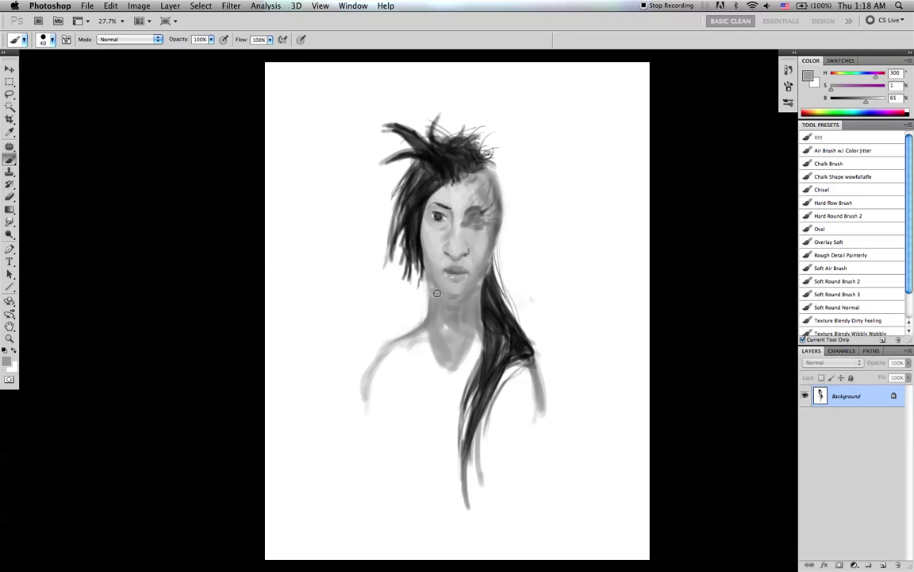
- Sample dark greys from the face and define the chin's lower edge with a thin 10 px line
{"action": "left_click", "coordinate": [482, 211], "text": "alt"}
{"action": "left_click", "coordinate": [485, 237], "text": "alt"}
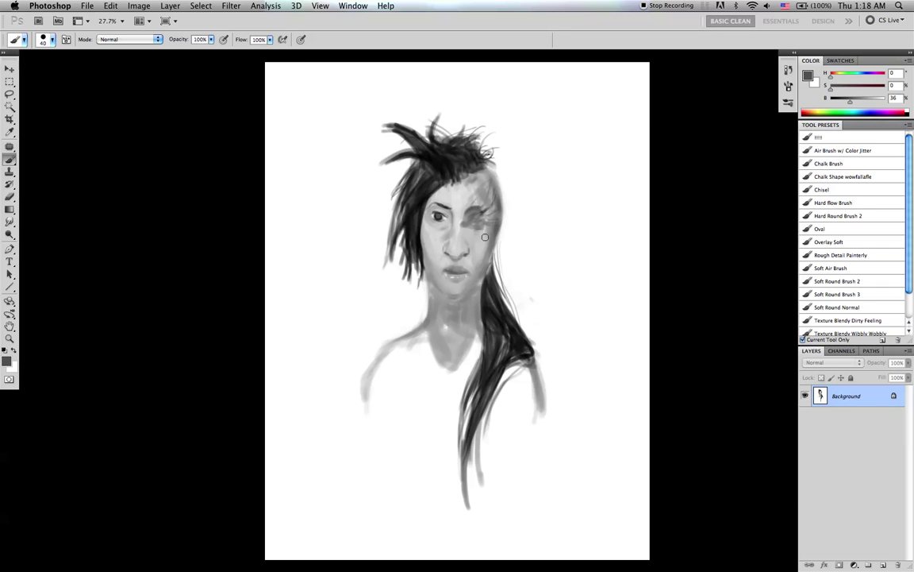
{"action": "left_click", "coordinate": [470, 264], "text": "alt"}
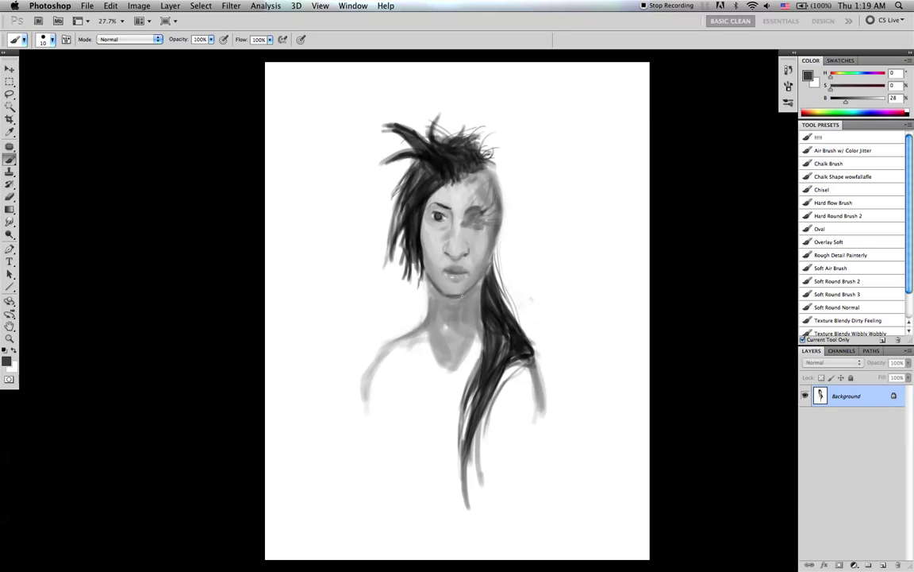
{"action": "left_click", "coordinate": [457, 289], "text": "alt"}
{"action": "key", "text": "d"}
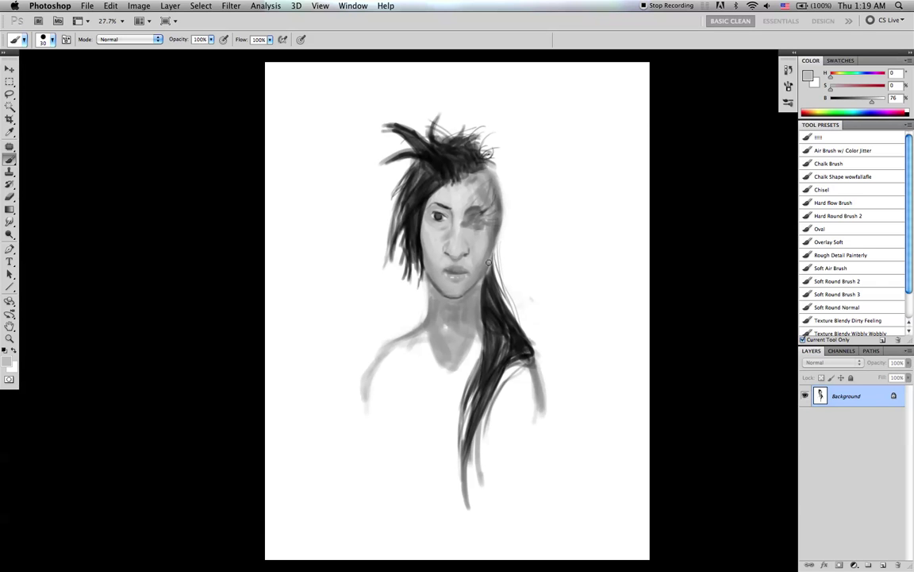
- Shade the side of the neck beside the long lock in a sampled dark grey and blend it with the Smudge tool
{"action": "left_click_drag", "start_coordinate": [483, 308], "coordinate": [489, 328]}
{"action": "left_click", "coordinate": [480, 305], "text": "alt"}
{"action": "key", "text": "["}
{"action": "key", "text": "bracketright"}
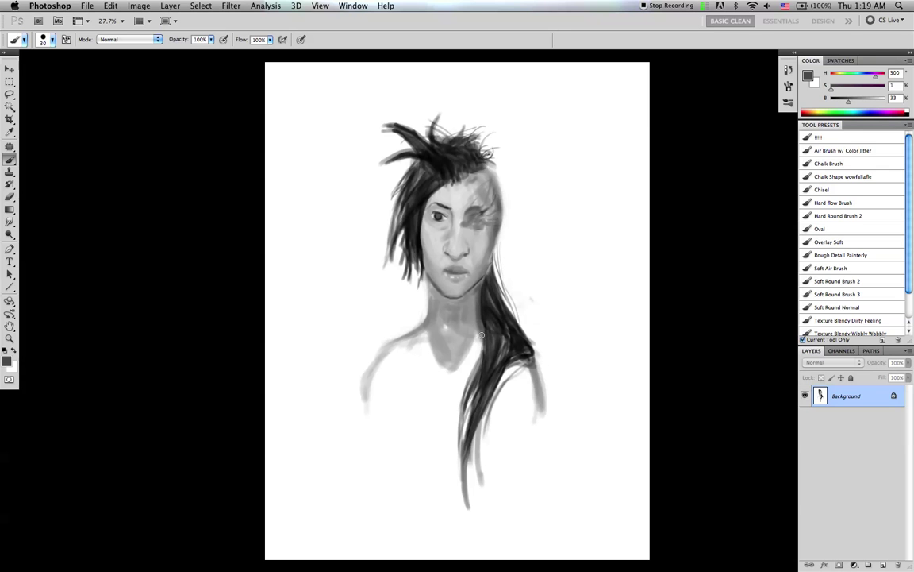
{"action": "key", "text": "r"}
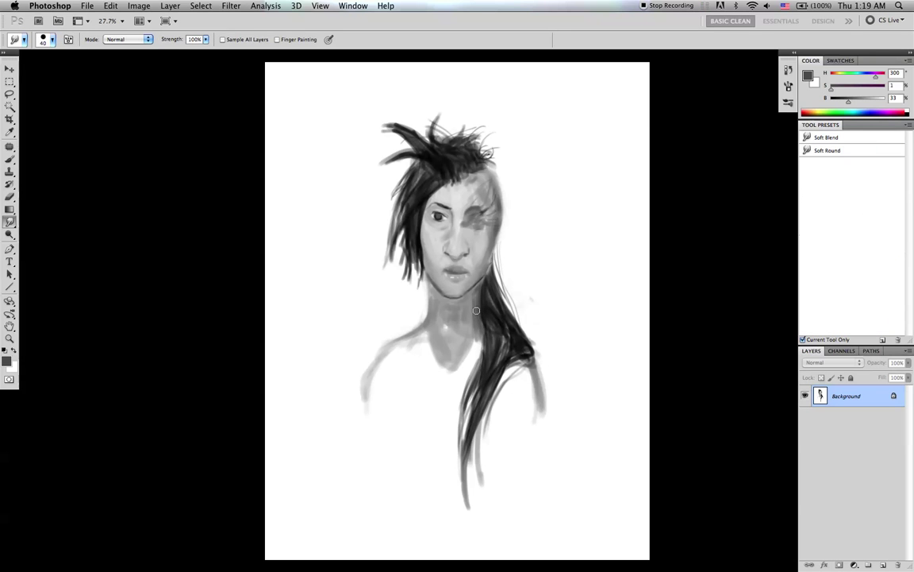
{"action": "key", "text": "b"}
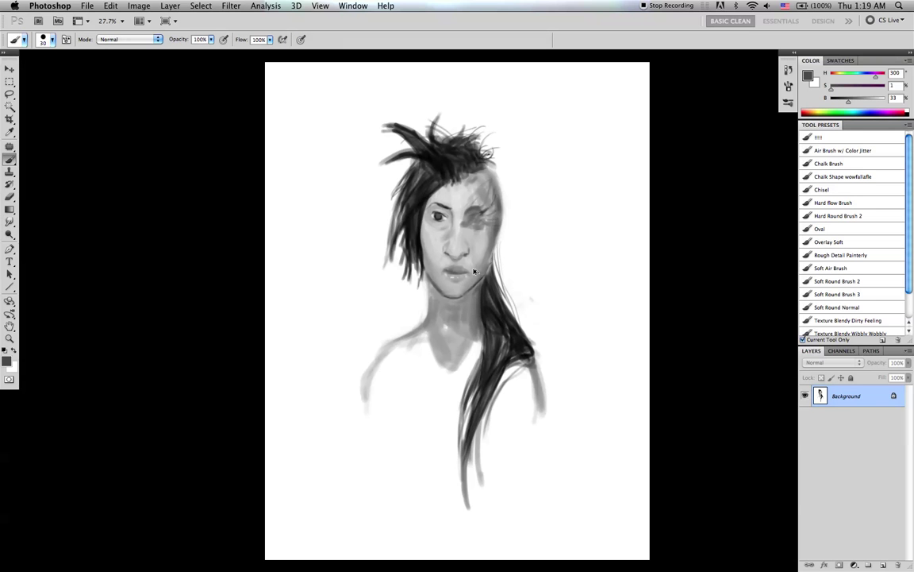
- Flip the canvas horizontally, sample a light grey from the neck, and lighten the middle of the neck
{"action": "key", "text": "super+shift+h"}
{"action": "left_click", "coordinate": [462, 334], "text": "alt"}
{"action": "key", "text": "bracketright"}
{"action": "key", "text": "bracketright"}
{"action": "key", "text": "bracketright"}
{"action": "key", "text": "bracketright"}
{"action": "key", "text": "bracketright"}
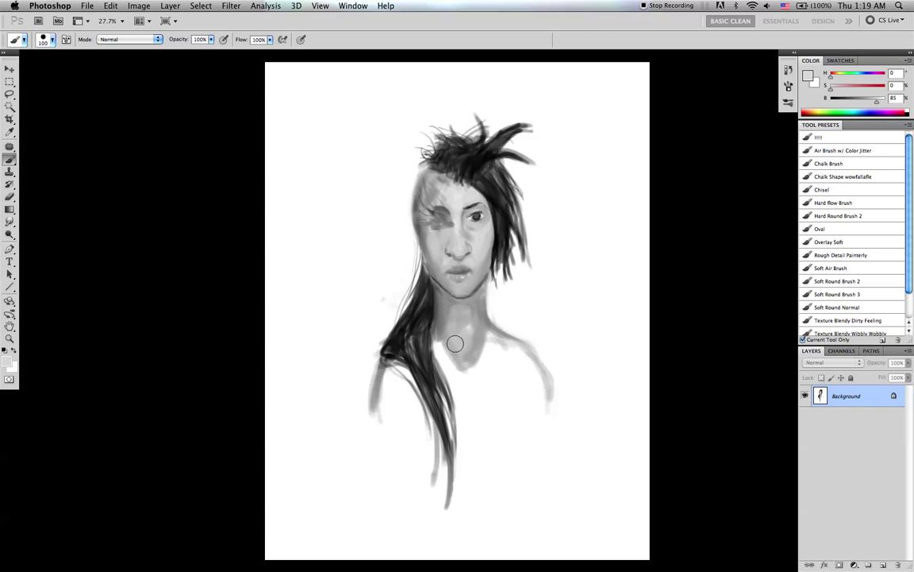
{"action": "key", "text": "bracketleft"}
{"action": "key", "text": "bracketleft"}
{"action": "key", "text": "bracketleft"}
- Smudge the neck tones together, and touch up the middle of the neck with a sampled grey at 50 px
{"action": "key", "text": "r"}
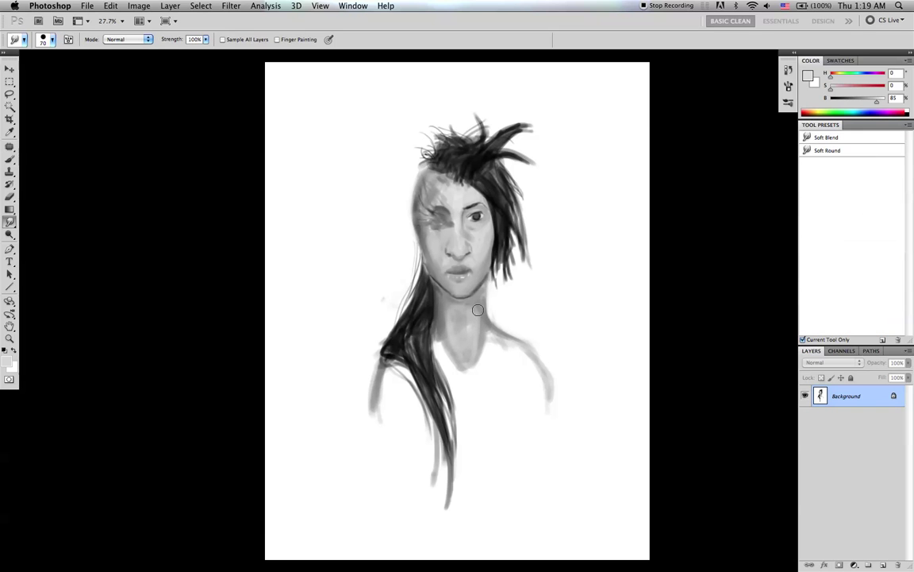
{"action": "key", "text": "bracketleft"}
{"action": "key", "text": "b"}
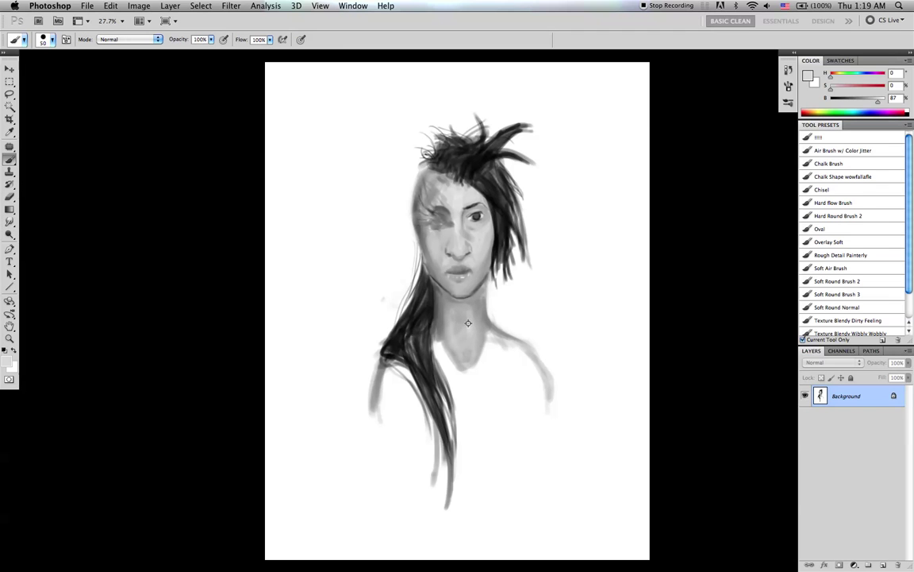
{"action": "left_click", "coordinate": [469, 323], "text": "alt"}
{"action": "key", "text": "d"}
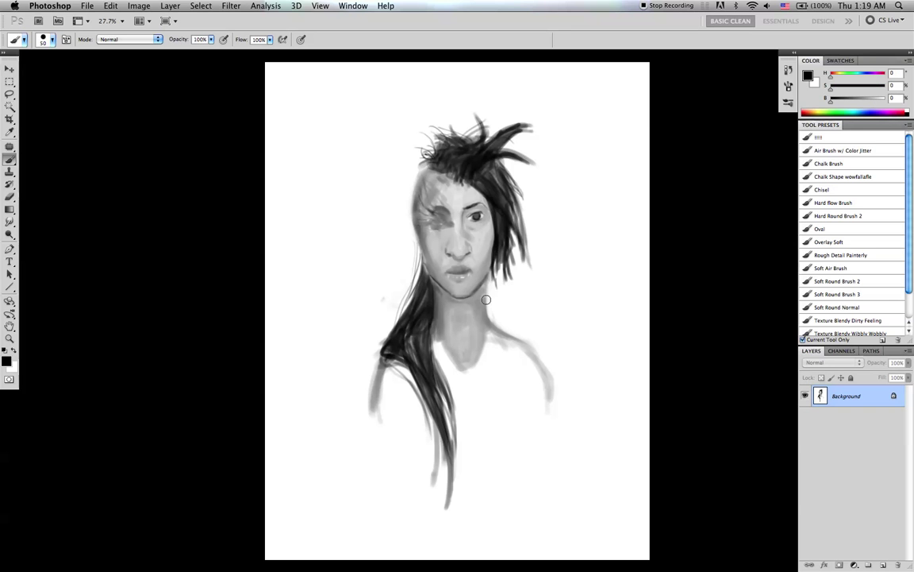
- Sample the white background and clean up the neck's outer edge below the short hair with a small brush
{"action": "left_click", "coordinate": [493, 291], "text": "alt"}
{"action": "key", "text": "bracketleft"}
{"action": "key", "text": "bracketleft"}
{"action": "key", "text": "bracketleft"}
{"action": "key", "text": "bracketleft"}
{"action": "key", "text": "bracketleft"}
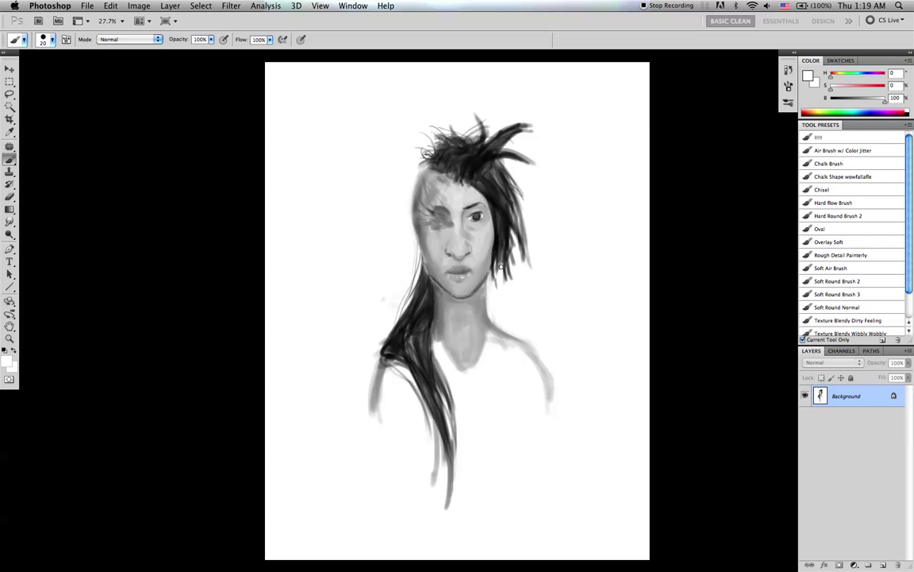
- Switch to black and add thin strands to the tips of the short hair beside the jaw
{"action": "key", "text": "x"}
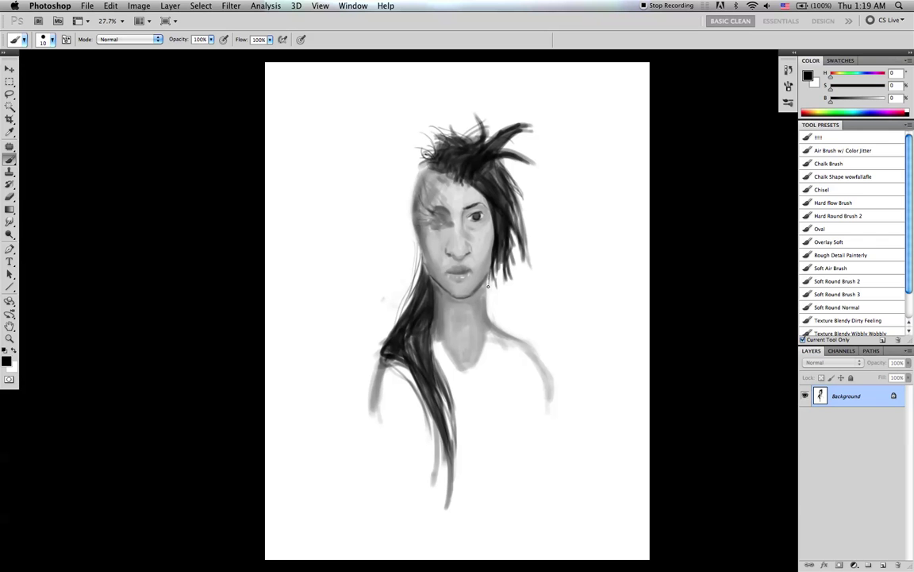
{"action": "key", "text": "bracketright"}
{"action": "mouse_move", "coordinate": [488, 283]}
{"action": "left_mouse_down"}
{"action": "mouse_move", "coordinate": [491, 272]}
{"action": "mouse_move", "coordinate": [492, 283]}
{"action": "left_mouse_up"}
{"action": "key", "text": "bracketleft"}
{"action": "left_click_drag", "start_coordinate": [519, 243], "coordinate": [523, 279]}
{"action": "key", "text": "bracketright"}
{"action": "key", "text": "bracketright"}
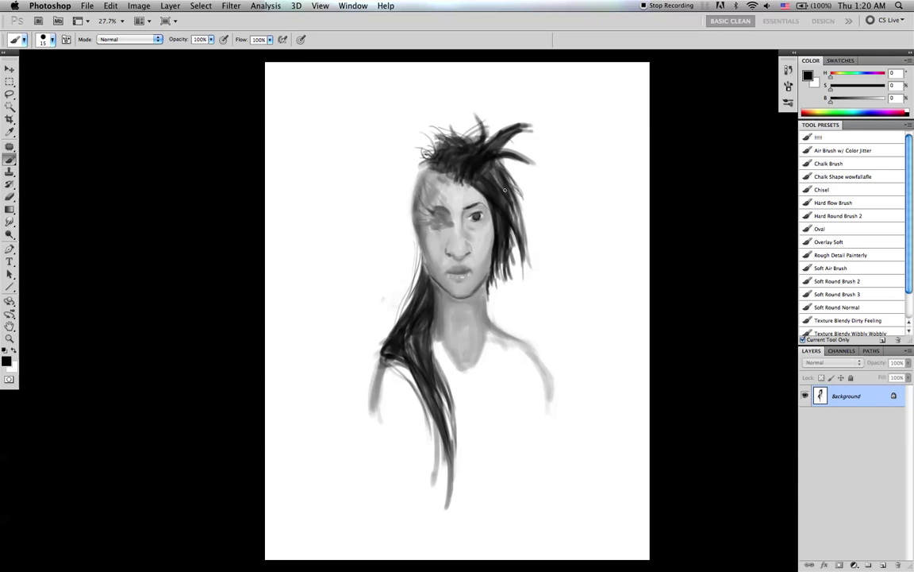
- Add fine black strands along the outer side of the short hair and at the hairline above the finished eye
{"action": "mouse_move", "coordinate": [509, 191]}
{"action": "left_mouse_down"}
{"action": "mouse_move", "coordinate": [522, 240]}
{"action": "mouse_move", "coordinate": [519, 223]}
{"action": "left_mouse_up"}
{"action": "key", "text": "bracketleft"}
{"action": "left_click_drag", "start_coordinate": [501, 176], "coordinate": [519, 212]}
{"action": "key", "text": "bracketleft"}
{"action": "key", "text": "bracketleft"}
{"action": "key", "text": "bracketleft"}
{"action": "left_click_drag", "start_coordinate": [461, 184], "coordinate": [477, 216]}
{"action": "left_click_drag", "start_coordinate": [461, 169], "coordinate": [474, 204]}
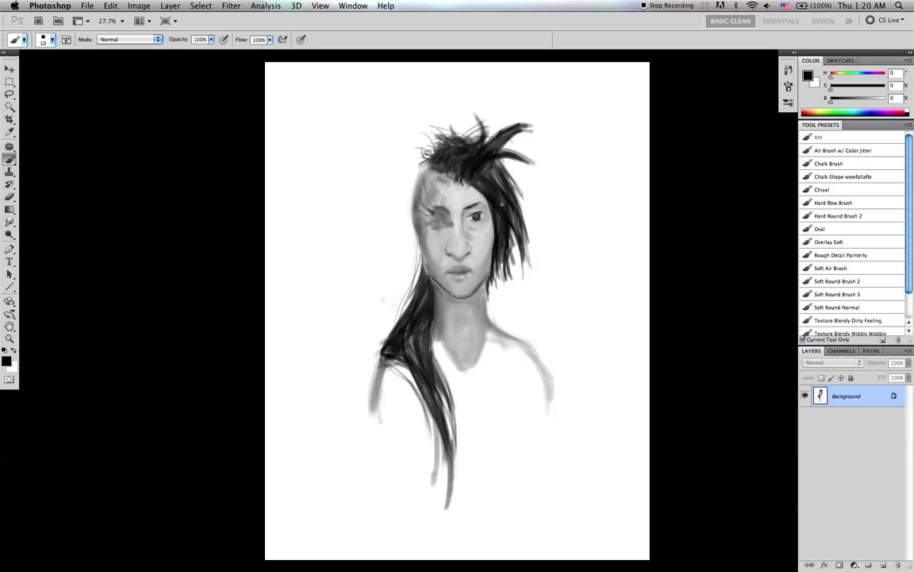
{"action": "key", "text": "bracketright"}
{"action": "key", "text": "bracketright"}
{"action": "key", "text": "bracketright"}
{"action": "key", "text": "bracketright"}
{"action": "key", "text": "bracketright"}
{"action": "key", "text": "bracketright"}
{"action": "key", "text": "bracketright"}
{"action": "key", "text": "bracketright"}
{"action": "key", "text": "bracketleft"}
{"action": "key", "text": "bracketleft"}
{"action": "key", "text": "bracketleft"}
{"action": "key", "text": "bracketleft"}
{"action": "key", "text": "bracketleft"}
{"action": "key", "text": "bracketleft"}
{"action": "key", "text": "bracketright"}
{"action": "key", "text": "bracketleft"}
{"action": "key", "text": "bracketleft"}
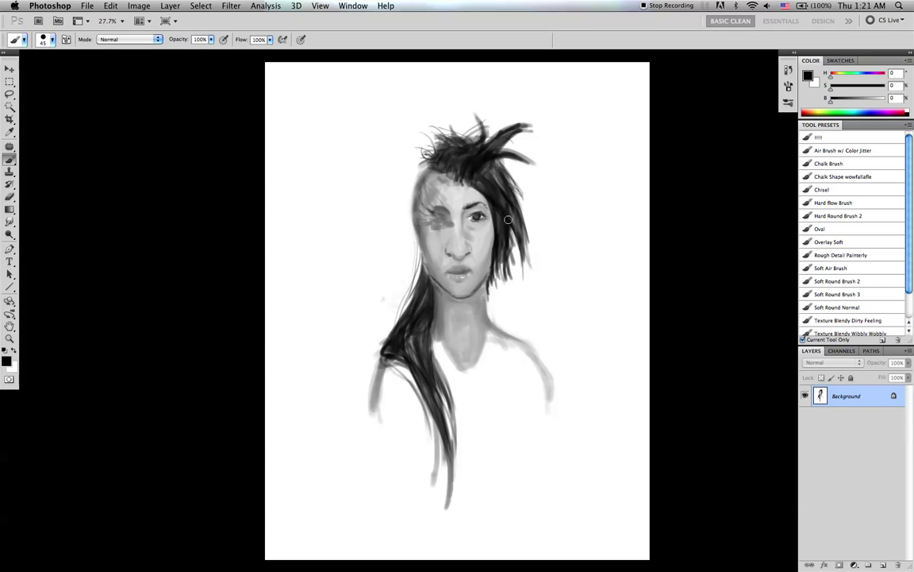
{"action": "left_click", "coordinate": [485, 240], "text": "alt"}
{"action": "left_click", "coordinate": [482, 254], "text": "alt"}
- Reset to black and paint a diagonal collar band from the base of the neck down to the long hair lock
{"action": "key", "text": "d"}
{"action": "key", "text": "bracketleft"}
{"action": "left_click_drag", "start_coordinate": [504, 336], "coordinate": [499, 343]}
{"action": "left_click_drag", "start_coordinate": [498, 322], "coordinate": [460, 406]}
{"action": "key", "text": "]"}
{"action": "mouse_move", "coordinate": [504, 330]}
{"action": "left_mouse_down"}
{"action": "mouse_move", "coordinate": [476, 395]}
{"action": "mouse_move", "coordinate": [501, 337]}
{"action": "mouse_move", "coordinate": [460, 428]}
{"action": "mouse_move", "coordinate": [475, 396]}
{"action": "mouse_move", "coordinate": [457, 422]}
{"action": "mouse_move", "coordinate": [466, 398]}
{"action": "mouse_move", "coordinate": [460, 406]}
{"action": "mouse_move", "coordinate": [497, 334]}
{"action": "mouse_move", "coordinate": [461, 420]}
{"action": "mouse_move", "coordinate": [496, 330]}
{"action": "left_mouse_up"}
- Sample the collar's greys and define the band's outer edge down to its lower end beside the hair lock
{"action": "key", "text": "]"}
{"action": "key", "text": "]"}
{"action": "key", "text": "]"}
{"action": "key", "text": "]"}
{"action": "left_click", "coordinate": [493, 334], "text": "alt"}
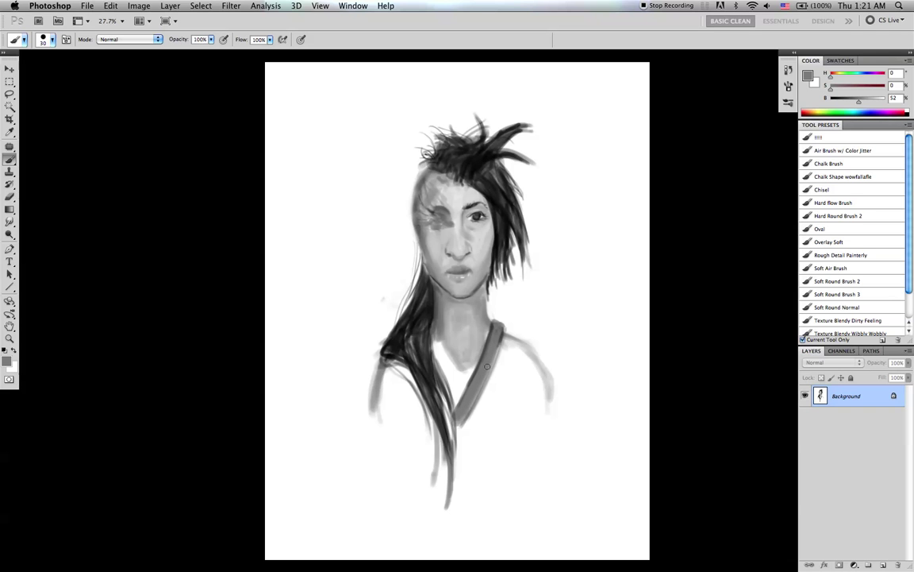
{"action": "left_click", "coordinate": [495, 350], "text": "alt"}
{"action": "left_click_drag", "start_coordinate": [502, 341], "coordinate": [458, 436]}
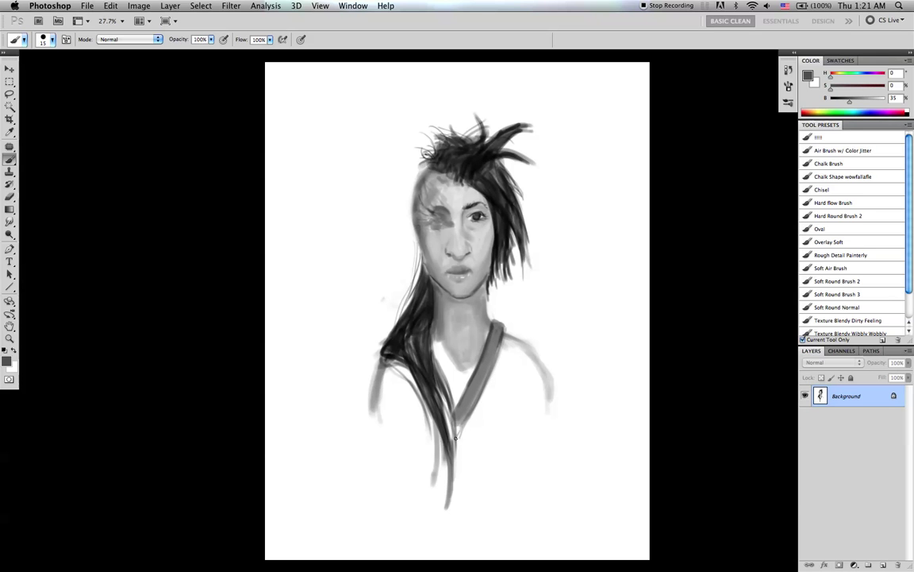
- Flip the canvas horizontally and touch up the shoulder line beside the collar with a sampled grey
{"action": "key", "text": "super+shift+h"}
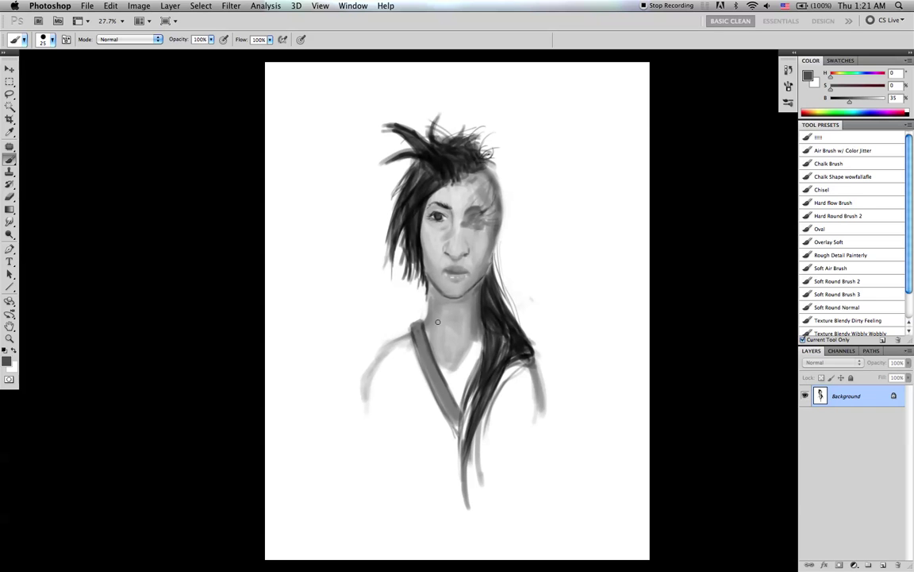
{"action": "key", "text": "bracketleft"}
{"action": "left_click", "coordinate": [408, 334], "text": "alt"}
{"action": "mouse_move", "coordinate": [410, 335]}
{"action": "left_mouse_down"}
{"action": "mouse_move", "coordinate": [388, 348]}
{"action": "mouse_move", "coordinate": [409, 331]}
{"action": "left_mouse_up"}
- Sample a light grey from the face and block in the garment below the shoulder with broad downward strokes
{"action": "left_click", "coordinate": [461, 231], "text": "alt"}
{"action": "key", "text": "bracketright"}
{"action": "key", "text": "bracketright"}
{"action": "key", "text": "bracketright"}
{"action": "key", "text": "bracketright"}
{"action": "key", "text": "bracketright"}
{"action": "mouse_move", "coordinate": [408, 352]}
{"action": "left_mouse_down"}
{"action": "mouse_move", "coordinate": [439, 436]}
{"action": "mouse_move", "coordinate": [399, 355]}
{"action": "mouse_move", "coordinate": [415, 476]}
{"action": "left_mouse_up"}
{"action": "left_click_drag", "start_coordinate": [380, 392], "coordinate": [389, 506]}
{"action": "key", "text": "bracketright"}
{"action": "key", "text": "bracketright"}
{"action": "key", "text": "bracketleft"}
{"action": "left_click_drag", "start_coordinate": [375, 406], "coordinate": [390, 378]}
{"action": "key", "text": "bracketleft"}
{"action": "key", "text": "bracketleft"}
{"action": "mouse_move", "coordinate": [380, 431]}
{"action": "left_mouse_down"}
{"action": "mouse_move", "coordinate": [414, 391]}
{"action": "mouse_move", "coordinate": [378, 428]}
{"action": "mouse_move", "coordinate": [398, 409]}
{"action": "mouse_move", "coordinate": [417, 423]}
{"action": "mouse_move", "coordinate": [388, 419]}
{"action": "mouse_move", "coordinate": [407, 437]}
{"action": "left_mouse_up"}
- Switch to black with a smaller brush and add faint fold strokes on the chest and beside the hair lock
{"action": "key", "text": "bracketleft"}
{"action": "key", "text": "bracketright"}
{"action": "key", "text": "bracketright"}
{"action": "key", "text": "d"}
{"action": "key", "text": "bracketleft"}
{"action": "key", "text": "bracketleft"}
{"action": "key", "text": "bracketleft"}
{"action": "key", "text": "bracketleft"}
{"action": "key", "text": "bracketleft"}
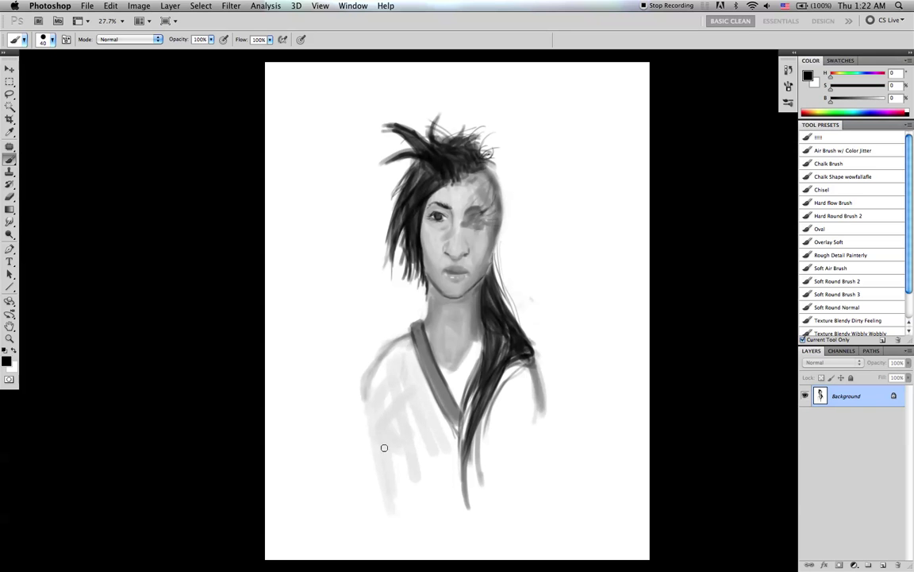
{"action": "left_click_drag", "start_coordinate": [398, 374], "coordinate": [394, 393]}
{"action": "left_click_drag", "start_coordinate": [497, 407], "coordinate": [503, 470]}
- Select the figure with a rectangular marquee, scale it to about 64%, move it to the upper middle of the canvas, and deselect
{"action": "key", "text": "m"}
{"action": "mouse_move", "coordinate": [332, 105]}
{"action": "left_mouse_down"}
{"action": "mouse_move", "coordinate": [575, 351]}
{"action": "mouse_move", "coordinate": [577, 519]}
{"action": "mouse_move", "coordinate": [563, 437]}
{"action": "mouse_move", "coordinate": [528, 412]}
{"action": "mouse_move", "coordinate": [506, 363]}
{"action": "left_mouse_up"}
{"action": "key", "text": "super+t"}
{"action": "mouse_move", "coordinate": [457, 257]}
{"action": "left_mouse_down"}
{"action": "mouse_move", "coordinate": [512, 230]}
{"action": "mouse_move", "coordinate": [504, 229]}
{"action": "left_mouse_up"}
{"action": "left_click_drag", "start_coordinate": [538, 343], "coordinate": [535, 339]}
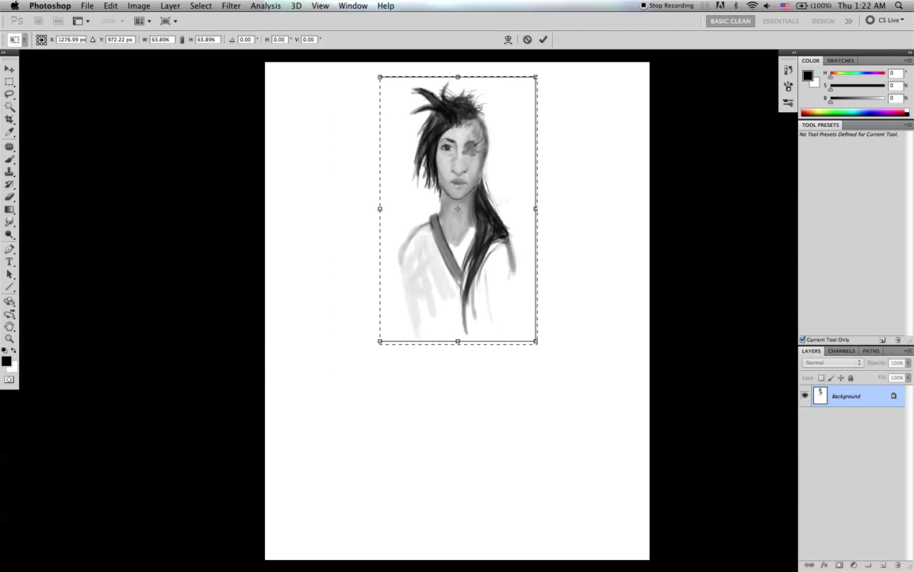
{"action": "left_click_drag", "start_coordinate": [503, 282], "coordinate": [488, 279]}
{"action": "key", "text": "Return"}
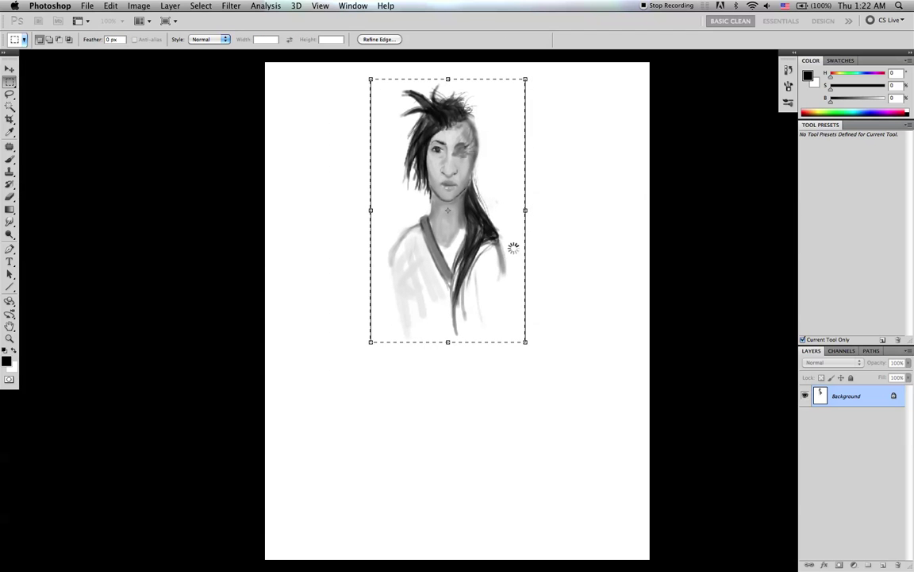
{"action": "key", "text": "super+d"}
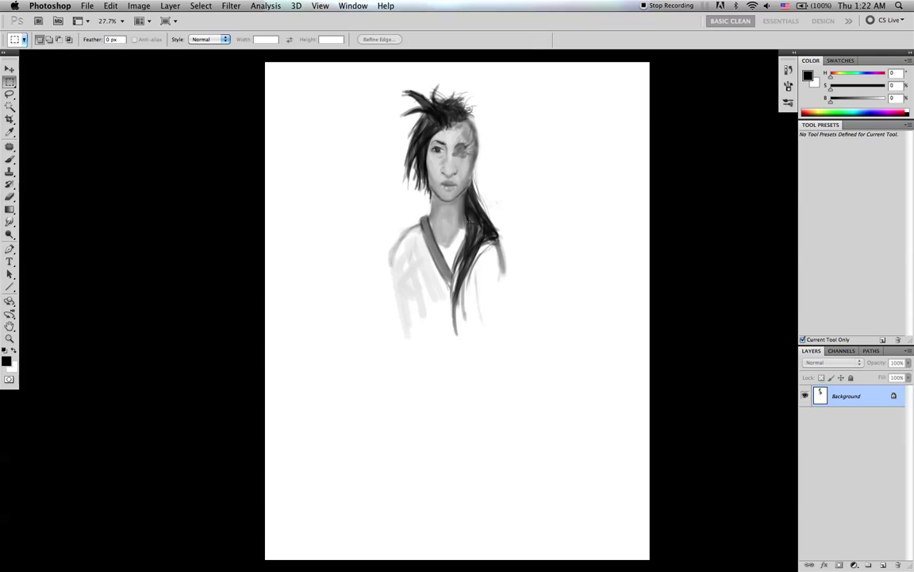
- Refine the collar's edge with sampled dark grey and black, and add short strokes beside the tip of the hair lock
{"action": "key", "text": "b"}
{"action": "left_click", "coordinate": [428, 221], "text": "alt"}
{"action": "key", "text": "["}
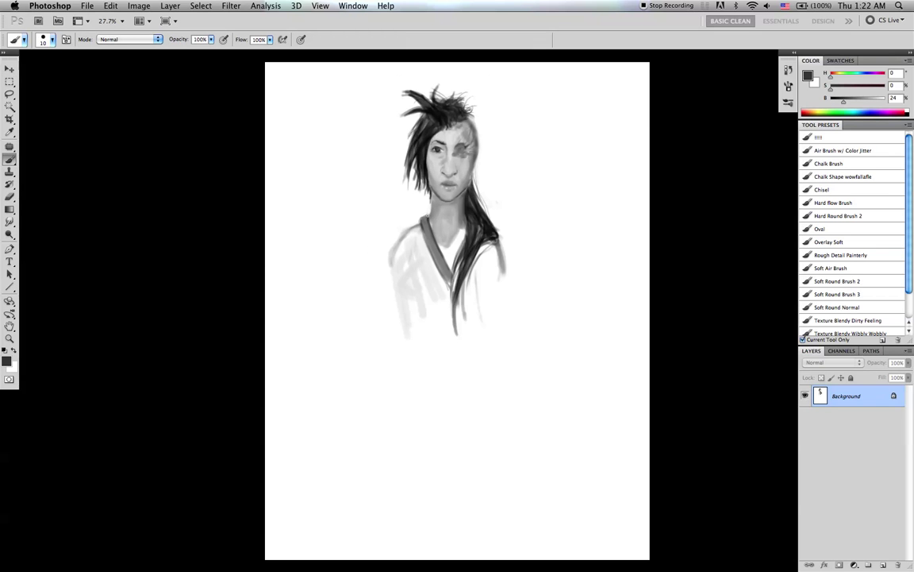
{"action": "key", "text": "d"}
{"action": "left_click", "coordinate": [427, 216], "text": "alt"}
{"action": "left_click", "coordinate": [446, 244], "text": "alt"}
{"action": "key", "text": "d"}
{"action": "key", "text": "["}
{"action": "left_click", "coordinate": [446, 272], "text": "alt"}
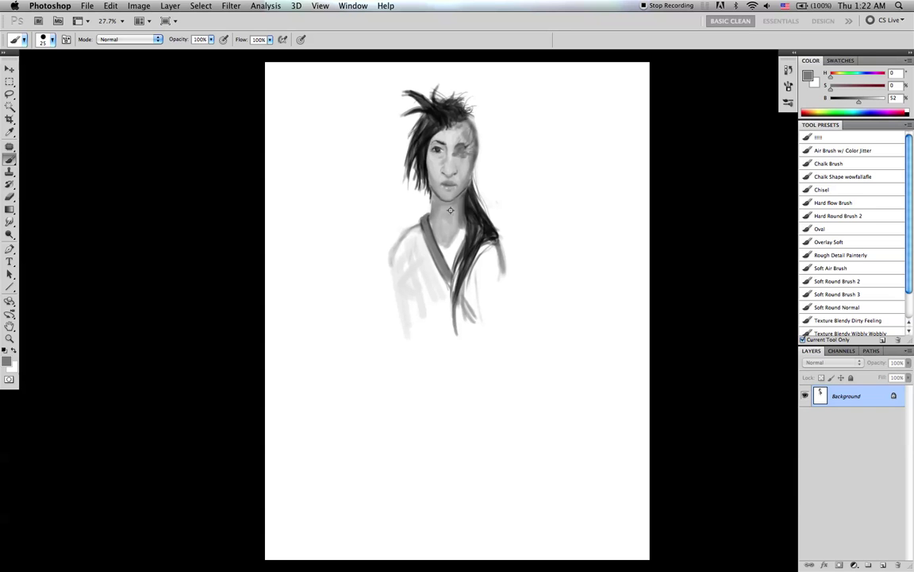
- Sample a light grey from the face and rough in both arms below the shoulders with an 80 px brush
{"action": "left_click", "coordinate": [450, 153], "text": "alt"}
{"action": "key", "text": "]"}
{"action": "key", "text": "]"}
{"action": "key", "text": "]"}
{"action": "key", "text": "]"}
{"action": "key", "text": "]"}
{"action": "key", "text": "]"}
{"action": "mouse_move", "coordinate": [500, 250]}
{"action": "left_mouse_down"}
{"action": "mouse_move", "coordinate": [514, 290]}
{"action": "mouse_move", "coordinate": [500, 266]}
{"action": "mouse_move", "coordinate": [501, 286]}
{"action": "mouse_move", "coordinate": [483, 290]}
{"action": "mouse_move", "coordinate": [490, 252]}
{"action": "mouse_move", "coordinate": [485, 263]}
{"action": "mouse_move", "coordinate": [509, 297]}
{"action": "mouse_move", "coordinate": [501, 348]}
{"action": "mouse_move", "coordinate": [511, 330]}
{"action": "mouse_move", "coordinate": [521, 337]}
{"action": "mouse_move", "coordinate": [497, 318]}
{"action": "mouse_move", "coordinate": [515, 311]}
{"action": "mouse_move", "coordinate": [537, 323]}
{"action": "mouse_move", "coordinate": [532, 317]}
{"action": "mouse_move", "coordinate": [559, 463]}
{"action": "mouse_move", "coordinate": [527, 387]}
{"action": "mouse_move", "coordinate": [546, 459]}
{"action": "left_mouse_up"}
{"action": "left_click_drag", "start_coordinate": [400, 307], "coordinate": [377, 361]}
{"action": "mouse_move", "coordinate": [391, 291]}
{"action": "left_mouse_down"}
{"action": "mouse_move", "coordinate": [351, 371]}
{"action": "mouse_move", "coordinate": [360, 312]}
{"action": "mouse_move", "coordinate": [340, 361]}
{"action": "left_mouse_up"}
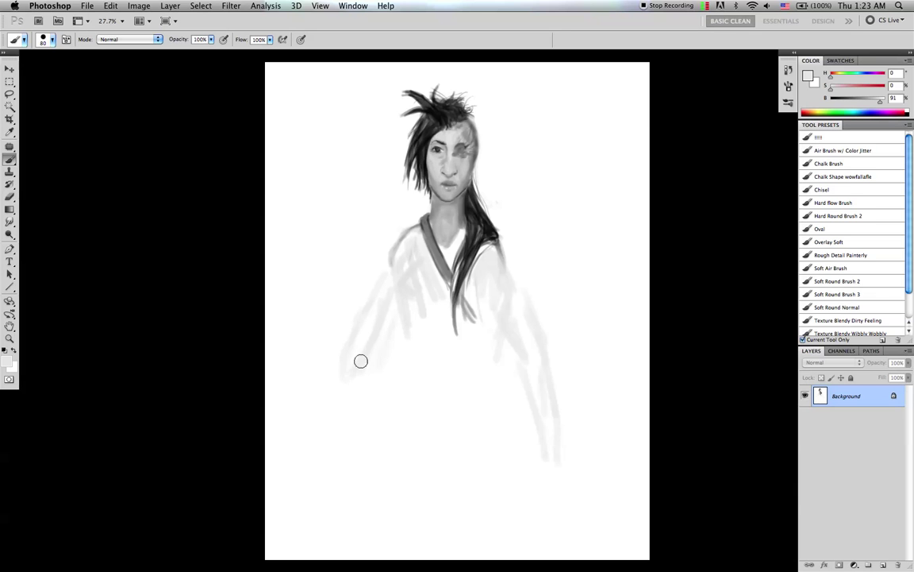
- Flip the canvas horizontally and sketch both forearms extending outward in light grey with a 40 px brush
{"action": "key", "text": "super+f"}
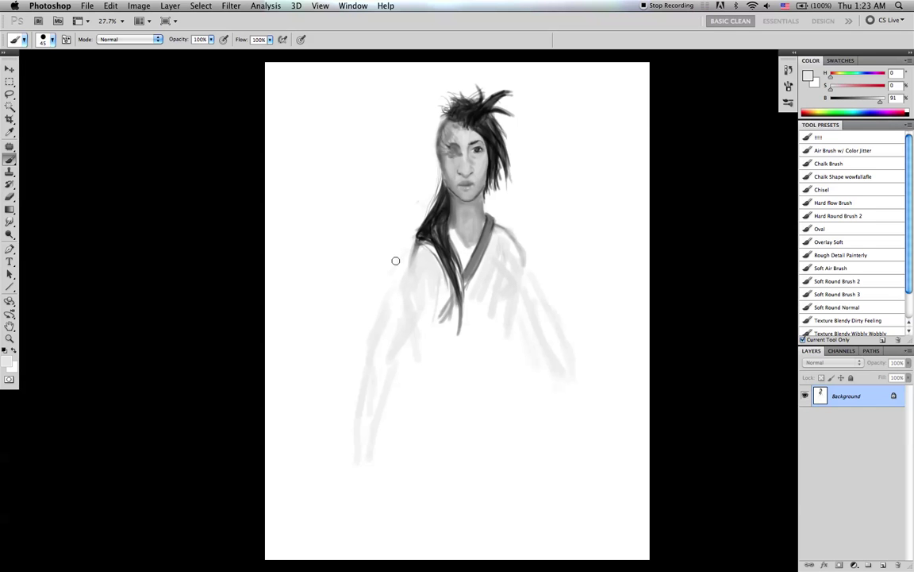
{"action": "key", "text": "bracketright"}
{"action": "key", "text": "bracketright"}
{"action": "key", "text": "bracketright"}
{"action": "key", "text": "bracketright"}
{"action": "key", "text": "super+z"}
{"action": "key", "text": "bracketleft"}
{"action": "key", "text": "bracketleft"}
{"action": "key", "text": "bracketleft"}
{"action": "key", "text": "bracketleft"}
{"action": "key", "text": "bracketleft"}
{"action": "key", "text": "bracketright"}
{"action": "key", "text": "bracketright"}
{"action": "key", "text": "bracketright"}
{"action": "mouse_move", "coordinate": [316, 404]}
{"action": "left_mouse_down"}
{"action": "mouse_move", "coordinate": [365, 364]}
{"action": "mouse_move", "coordinate": [316, 410]}
{"action": "left_mouse_up"}
{"action": "left_click_drag", "start_coordinate": [504, 331], "coordinate": [601, 382]}
{"action": "left_click_drag", "start_coordinate": [553, 324], "coordinate": [588, 382]}
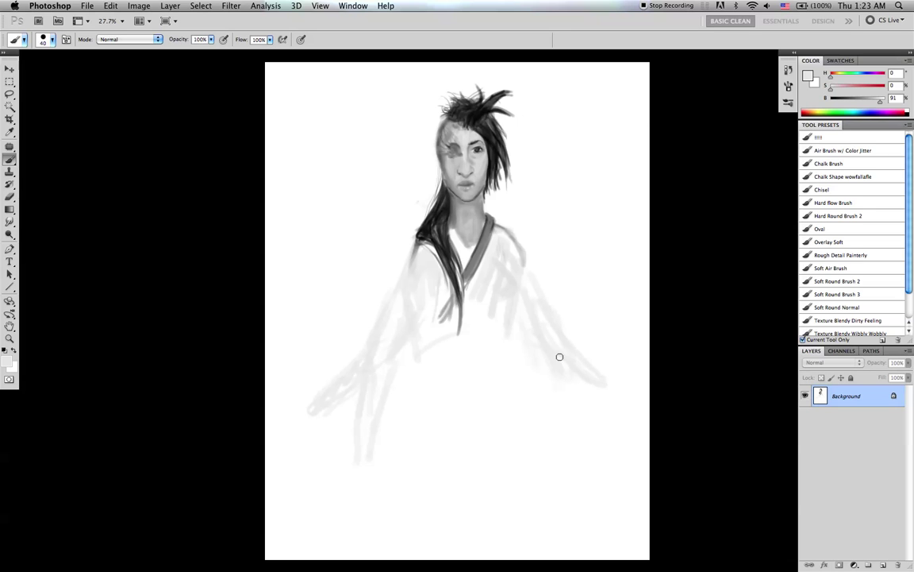
- Sketch light grey guide lines for both sides of the torso and the waist
{"action": "key", "text": "bracketright"}
{"action": "mouse_move", "coordinate": [411, 350]}
{"action": "left_mouse_down"}
{"action": "mouse_move", "coordinate": [442, 368]}
{"action": "mouse_move", "coordinate": [434, 348]}
{"action": "mouse_move", "coordinate": [479, 399]}
{"action": "left_mouse_up"}
{"action": "left_click_drag", "start_coordinate": [522, 355], "coordinate": [506, 413]}
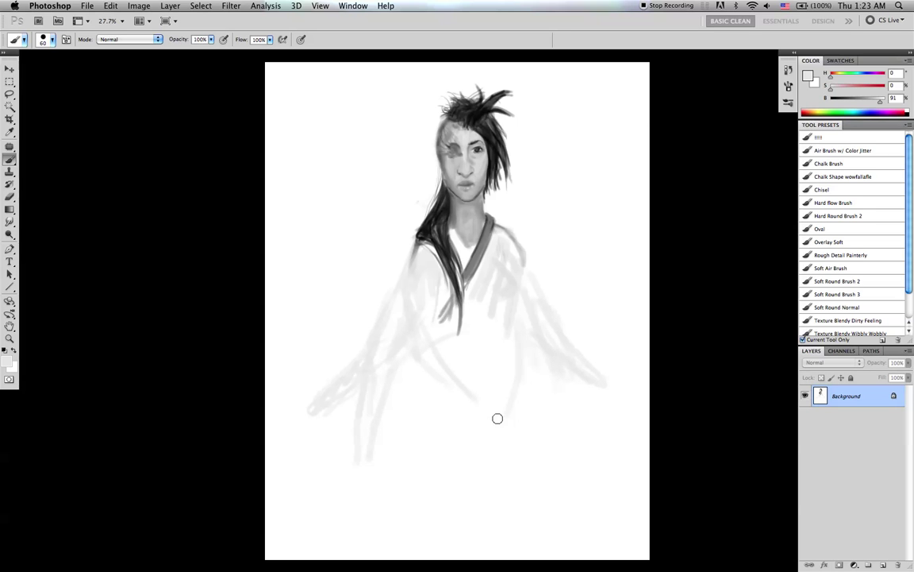
{"action": "mouse_move", "coordinate": [443, 368]}
{"action": "left_mouse_down"}
{"action": "mouse_move", "coordinate": [459, 413]}
{"action": "mouse_move", "coordinate": [443, 402]}
{"action": "mouse_move", "coordinate": [451, 424]}
{"action": "left_mouse_up"}
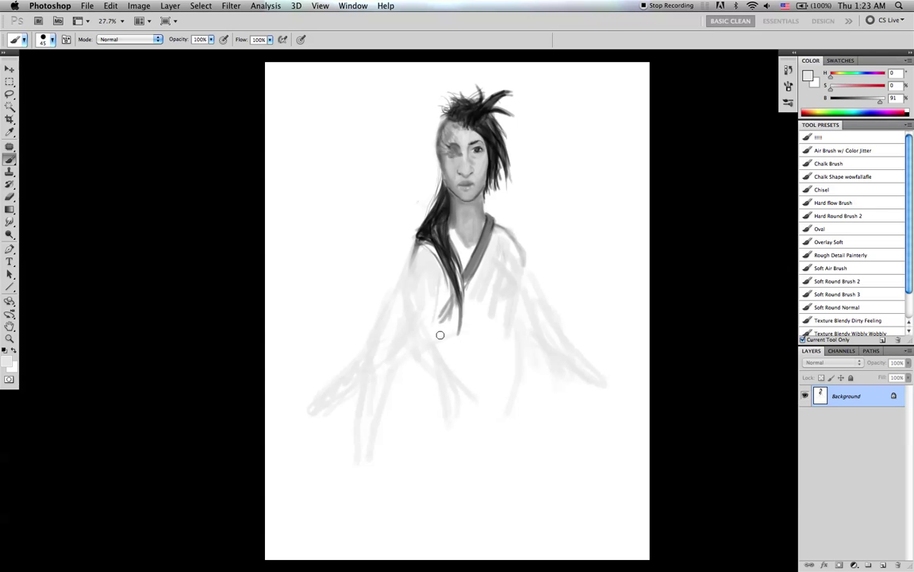
- Sample the white background and paint over the old downward arm sketch with a larger brush
{"action": "key", "text": "bracketright"}
{"action": "key", "text": "bracketright"}
{"action": "key", "text": "bracketright"}
{"action": "left_click", "coordinate": [401, 400], "text": "alt"}
{"action": "mouse_move", "coordinate": [384, 389]}
{"action": "left_mouse_down"}
{"action": "mouse_move", "coordinate": [348, 459]}
{"action": "mouse_move", "coordinate": [370, 411]}
{"action": "mouse_move", "coordinate": [395, 394]}
{"action": "mouse_move", "coordinate": [381, 389]}
{"action": "mouse_move", "coordinate": [335, 431]}
{"action": "left_mouse_up"}
{"action": "key", "text": "bracketright"}
{"action": "key", "text": "bracketright"}
- Switch to black at 30 px and draw the outer contour of the shoulder below the hair lock
{"action": "key", "text": "d"}
{"action": "key", "text": "bracketleft"}
{"action": "key", "text": "bracketleft"}
{"action": "key", "text": "bracketleft"}
{"action": "key", "text": "bracketleft"}
{"action": "key", "text": "bracketleft"}
{"action": "key", "text": "bracketleft"}
{"action": "key", "text": "bracketleft"}
{"action": "key", "text": "bracketleft"}
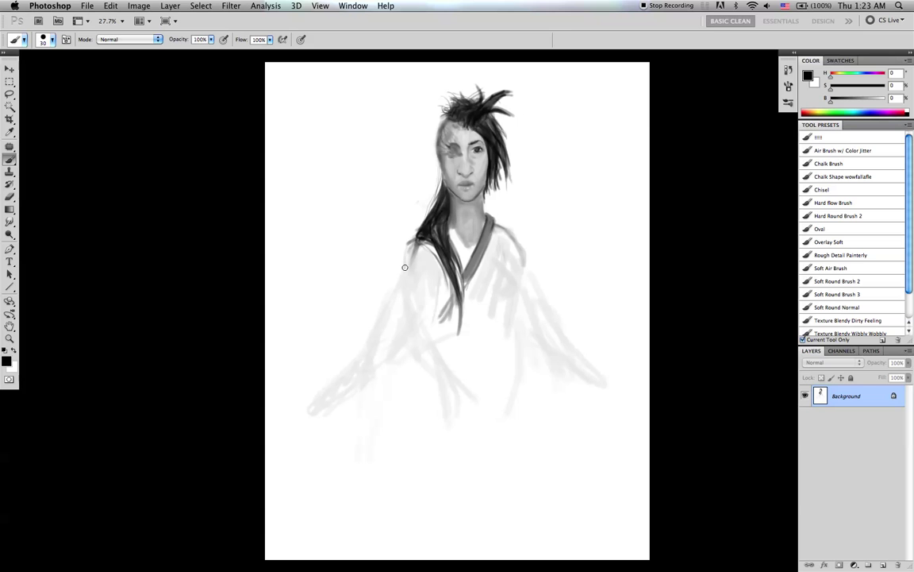
{"action": "left_click_drag", "start_coordinate": [401, 270], "coordinate": [398, 281]}
{"action": "left_click_drag", "start_coordinate": [406, 247], "coordinate": [399, 295]}
- Sample a mid grey from the shoulder line and draw the upper and lower contours of the arm beneath the hair lock
{"action": "left_click", "coordinate": [405, 255], "text": "alt"}
{"action": "key", "text": "bracketright"}
{"action": "key", "text": "bracketleft"}
{"action": "key", "text": "bracketleft"}
{"action": "left_click_drag", "start_coordinate": [398, 266], "coordinate": [381, 320]}
{"action": "left_click_drag", "start_coordinate": [396, 285], "coordinate": [365, 348]}
{"action": "mouse_move", "coordinate": [384, 310]}
{"action": "left_mouse_down"}
{"action": "mouse_move", "coordinate": [362, 354]}
{"action": "mouse_move", "coordinate": [380, 350]}
{"action": "left_mouse_up"}
{"action": "left_click_drag", "start_coordinate": [417, 320], "coordinate": [386, 358]}
{"action": "left_click_drag", "start_coordinate": [421, 283], "coordinate": [398, 343]}
{"action": "left_click_drag", "start_coordinate": [424, 290], "coordinate": [411, 325]}
{"action": "key", "text": "bracketright"}
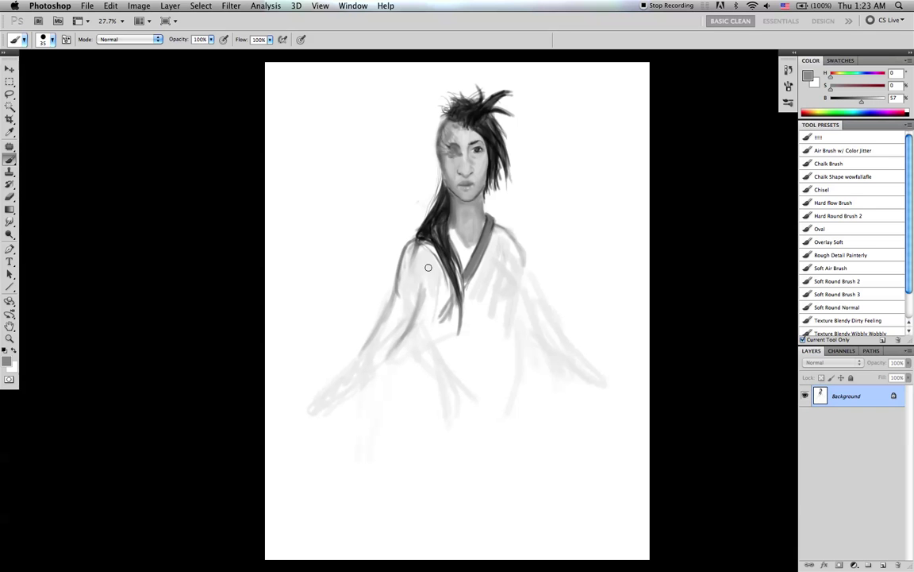
- Draw the torso contour from the armpit in to the waist and down along the hip in mid grey
{"action": "key", "text": "bracketleft"}
{"action": "mouse_move", "coordinate": [415, 318]}
{"action": "left_mouse_down"}
{"action": "mouse_move", "coordinate": [443, 350]}
{"action": "mouse_move", "coordinate": [435, 341]}
{"action": "mouse_move", "coordinate": [457, 396]}
{"action": "mouse_move", "coordinate": [428, 335]}
{"action": "mouse_move", "coordinate": [463, 412]}
{"action": "left_mouse_up"}
{"action": "mouse_move", "coordinate": [431, 335]}
{"action": "left_mouse_down"}
{"action": "mouse_move", "coordinate": [459, 394]}
{"action": "mouse_move", "coordinate": [450, 364]}
{"action": "mouse_move", "coordinate": [451, 409]}
{"action": "mouse_move", "coordinate": [425, 468]}
{"action": "left_mouse_up"}
{"action": "key", "text": "bracketright"}
{"action": "key", "text": "bracketright"}
{"action": "key", "text": "bracketright"}
{"action": "key", "text": "bracketright"}
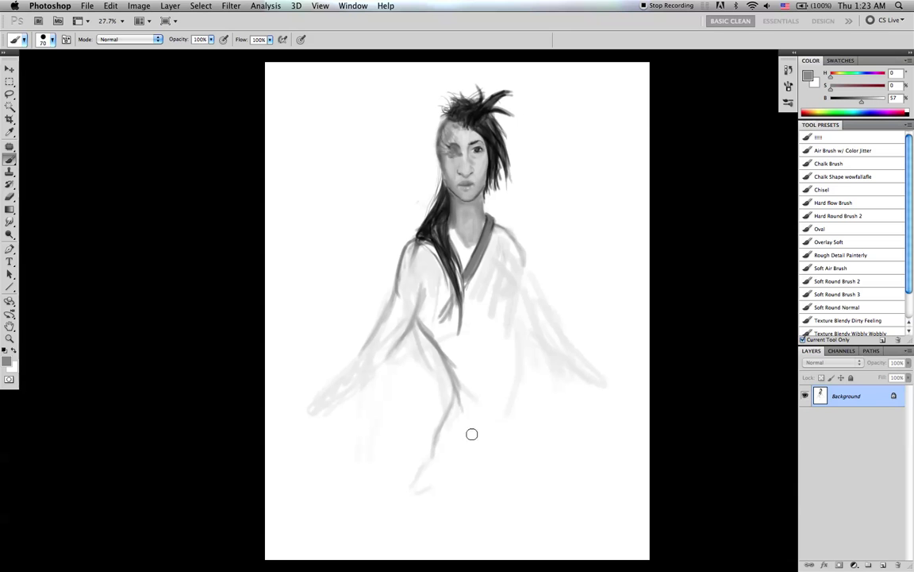
- Flip the canvas horizontally and refine the waist contour and the upper arm's edge, using a sampled light grey on the arm
{"action": "key", "text": "bracketleft"}
{"action": "key", "text": "bracketleft"}
{"action": "key", "text": "super+shift+h"}
{"action": "key", "text": "bracketleft"}
{"action": "key", "text": "bracketleft"}
{"action": "key", "text": "bracketleft"}
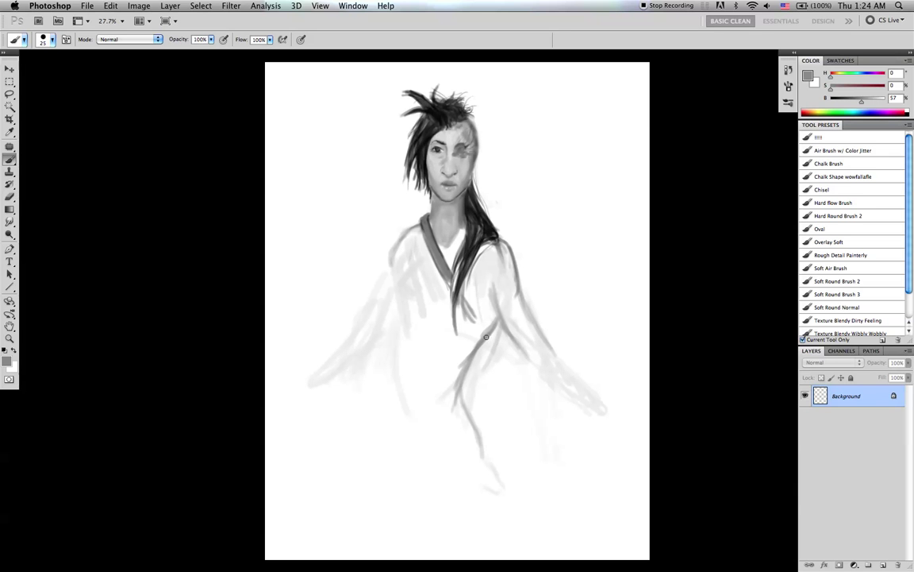
{"action": "mouse_move", "coordinate": [485, 346]}
{"action": "left_mouse_down"}
{"action": "mouse_move", "coordinate": [473, 403]}
{"action": "mouse_move", "coordinate": [494, 336]}
{"action": "left_mouse_up"}
{"action": "left_click", "coordinate": [509, 282], "text": "alt"}
{"action": "left_click_drag", "start_coordinate": [509, 260], "coordinate": [520, 300]}
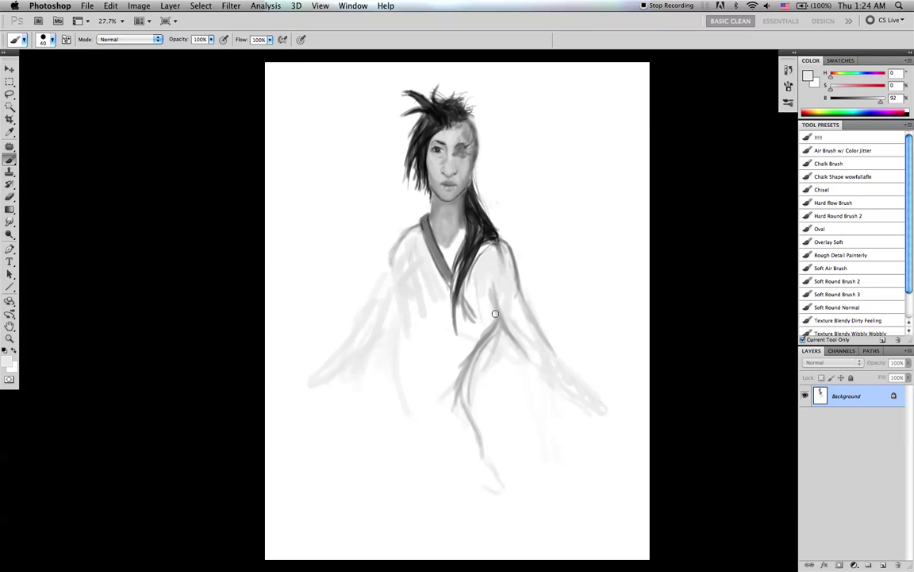
- Sample a mid grey from the armpit and strengthen the waist contour, continuing it over the hip and down the thigh up to 70 px
{"action": "left_click", "coordinate": [492, 327], "text": "alt"}
{"action": "key", "text": "bracketleft"}
{"action": "left_click_drag", "start_coordinate": [499, 323], "coordinate": [470, 403]}
{"action": "key", "text": "bracketright"}
{"action": "key", "text": "bracketright"}
{"action": "mouse_move", "coordinate": [474, 366]}
{"action": "left_mouse_down"}
{"action": "mouse_move", "coordinate": [482, 412]}
{"action": "mouse_move", "coordinate": [477, 400]}
{"action": "left_mouse_up"}
{"action": "key", "text": "bracketleft"}
{"action": "mouse_move", "coordinate": [485, 346]}
{"action": "left_mouse_down"}
{"action": "mouse_move", "coordinate": [475, 392]}
{"action": "mouse_move", "coordinate": [484, 340]}
{"action": "mouse_move", "coordinate": [475, 381]}
{"action": "mouse_move", "coordinate": [492, 421]}
{"action": "mouse_move", "coordinate": [478, 394]}
{"action": "mouse_move", "coordinate": [510, 429]}
{"action": "mouse_move", "coordinate": [478, 397]}
{"action": "mouse_move", "coordinate": [528, 462]}
{"action": "mouse_move", "coordinate": [511, 446]}
{"action": "mouse_move", "coordinate": [520, 493]}
{"action": "left_mouse_up"}
{"action": "key", "text": "bracketright"}
{"action": "key", "text": "bracketright"}
{"action": "key", "text": "bracketright"}
{"action": "mouse_move", "coordinate": [509, 446]}
{"action": "left_mouse_down"}
{"action": "mouse_move", "coordinate": [505, 523]}
{"action": "mouse_move", "coordinate": [508, 457]}
{"action": "mouse_move", "coordinate": [504, 517]}
{"action": "mouse_move", "coordinate": [497, 464]}
{"action": "mouse_move", "coordinate": [486, 499]}
{"action": "mouse_move", "coordinate": [497, 426]}
{"action": "left_mouse_up"}
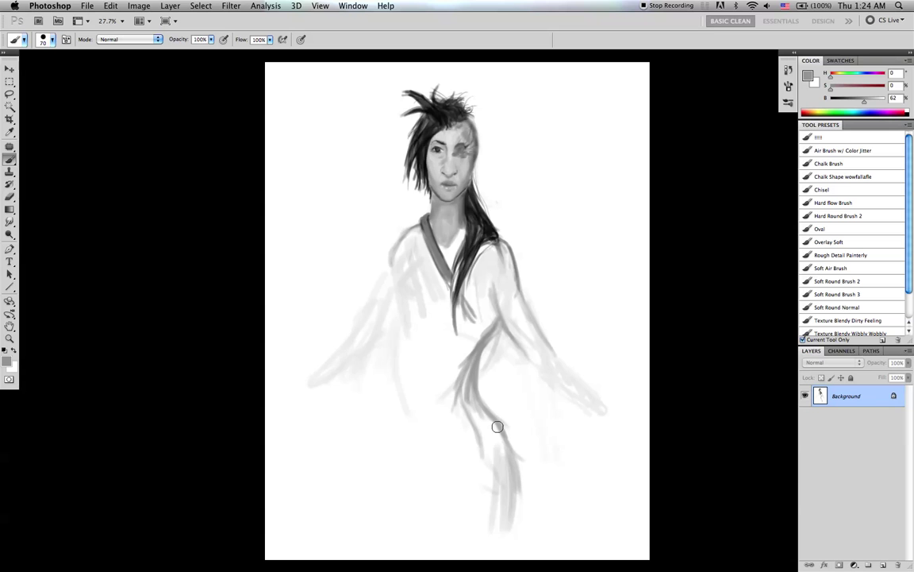
- Flip the canvas horizontally and paint a sampled light tone with a larger brush along the outer side of the hip
{"action": "key", "text": "super+shift+h"}
{"action": "key", "text": "bracketright"}
{"action": "key", "text": "bracketright"}
{"action": "key", "text": "bracketright"}
{"action": "left_click", "coordinate": [405, 414], "text": "alt"}
{"action": "mouse_move", "coordinate": [411, 410]}
{"action": "left_mouse_down"}
{"action": "mouse_move", "coordinate": [397, 445]}
{"action": "mouse_move", "coordinate": [415, 458]}
{"action": "mouse_move", "coordinate": [426, 493]}
{"action": "left_mouse_up"}
- Sample a mid grey from the waist and draw the hip and thigh contours with a smaller brush
{"action": "left_click", "coordinate": [440, 378], "text": "alt"}
{"action": "key", "text": "bracketleft"}
{"action": "key", "text": "bracketleft"}
{"action": "key", "text": "bracketleft"}
{"action": "key", "text": "bracketleft"}
{"action": "key", "text": "bracketleft"}
{"action": "mouse_move", "coordinate": [442, 397]}
{"action": "left_mouse_down"}
{"action": "mouse_move", "coordinate": [412, 471]}
{"action": "mouse_move", "coordinate": [420, 428]}
{"action": "mouse_move", "coordinate": [416, 449]}
{"action": "mouse_move", "coordinate": [433, 513]}
{"action": "left_mouse_up"}
{"action": "mouse_move", "coordinate": [419, 437]}
{"action": "left_mouse_down"}
{"action": "mouse_move", "coordinate": [423, 501]}
{"action": "mouse_move", "coordinate": [461, 541]}
{"action": "left_mouse_up"}
{"action": "left_click_drag", "start_coordinate": [424, 490], "coordinate": [474, 555]}
- Shade the hip and upper thigh in mid grey with repeated lengthwise strokes
{"action": "key", "text": "bracketright"}
{"action": "key", "text": "bracketright"}
{"action": "key", "text": "bracketright"}
{"action": "mouse_move", "coordinate": [455, 387]}
{"action": "left_mouse_down"}
{"action": "mouse_move", "coordinate": [455, 454]}
{"action": "mouse_move", "coordinate": [439, 414]}
{"action": "mouse_move", "coordinate": [434, 463]}
{"action": "left_mouse_up"}
{"action": "key", "text": "bracketleft"}
{"action": "left_click_drag", "start_coordinate": [429, 427], "coordinate": [438, 499]}
{"action": "left_click_drag", "start_coordinate": [433, 426], "coordinate": [441, 504]}
{"action": "mouse_move", "coordinate": [444, 496]}
{"action": "left_mouse_down"}
{"action": "mouse_move", "coordinate": [444, 422]}
{"action": "mouse_move", "coordinate": [451, 509]}
{"action": "left_mouse_up"}
{"action": "left_click_drag", "start_coordinate": [450, 413], "coordinate": [455, 514]}
{"action": "left_click_drag", "start_coordinate": [428, 442], "coordinate": [430, 489]}
{"action": "left_click_drag", "start_coordinate": [459, 444], "coordinate": [461, 489]}
- Paint a broad grey stroke down the opposite side of the torso and draw the far leg's outer contour below it
{"action": "key", "text": "bracketright"}
{"action": "key", "text": "bracketright"}
{"action": "key", "text": "bracketright"}
{"action": "key", "text": "bracketright"}
{"action": "key", "text": "bracketleft"}
{"action": "left_click_drag", "start_coordinate": [510, 376], "coordinate": [516, 481]}
{"action": "key", "text": "bracketleft"}
{"action": "key", "text": "bracketleft"}
{"action": "key", "text": "bracketleft"}
{"action": "mouse_move", "coordinate": [517, 401]}
{"action": "left_mouse_down"}
{"action": "mouse_move", "coordinate": [543, 459]}
{"action": "mouse_move", "coordinate": [539, 475]}
{"action": "left_mouse_up"}
{"action": "key", "text": "bracketleft"}
{"action": "left_click_drag", "start_coordinate": [517, 429], "coordinate": [560, 513]}
{"action": "key", "text": "bracketright"}
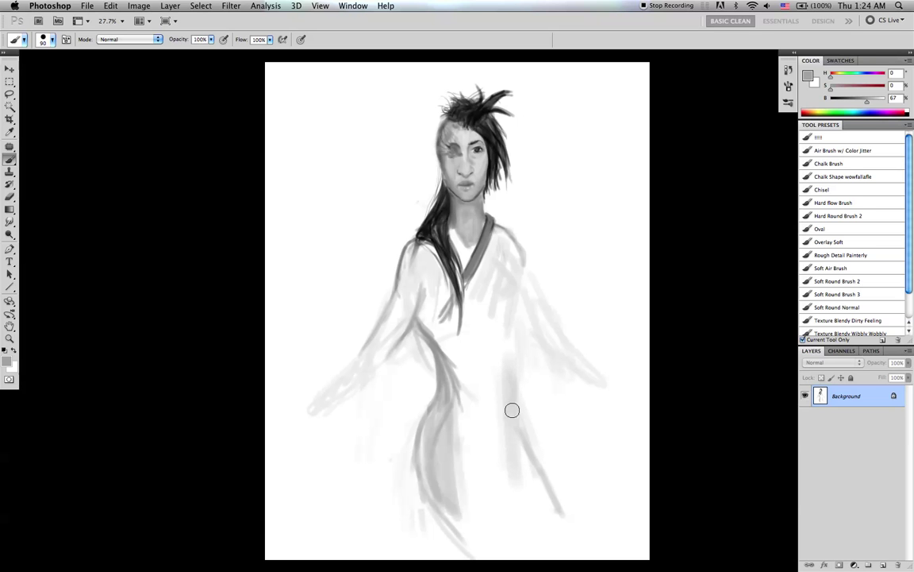
- Draw the torso's far side contour and a curved hem line across the hips in mid grey
{"action": "key", "text": "bracketleft"}
{"action": "key", "text": "bracketleft"}
{"action": "key", "text": "bracketleft"}
{"action": "key", "text": "bracketleft"}
{"action": "key", "text": "bracketleft"}
{"action": "key", "text": "bracketright"}
{"action": "key", "text": "bracketright"}
{"action": "key", "text": "bracketright"}
{"action": "key", "text": "bracketright"}
{"action": "key", "text": "bracketright"}
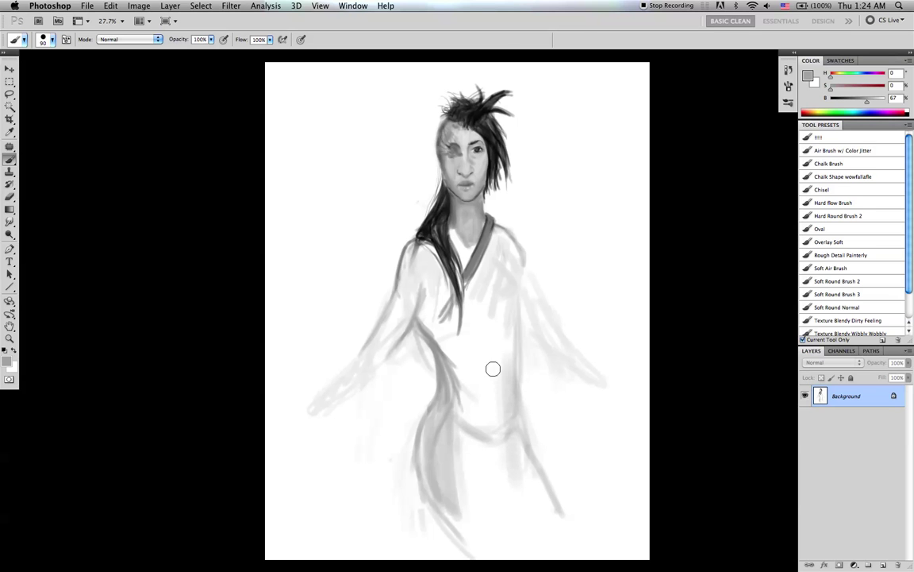
- Extend the collar band under the hair lock to the armpit in sampled grey and darken its lower end with a sampled hair tone
{"action": "left_click", "coordinate": [458, 291], "text": "alt"}
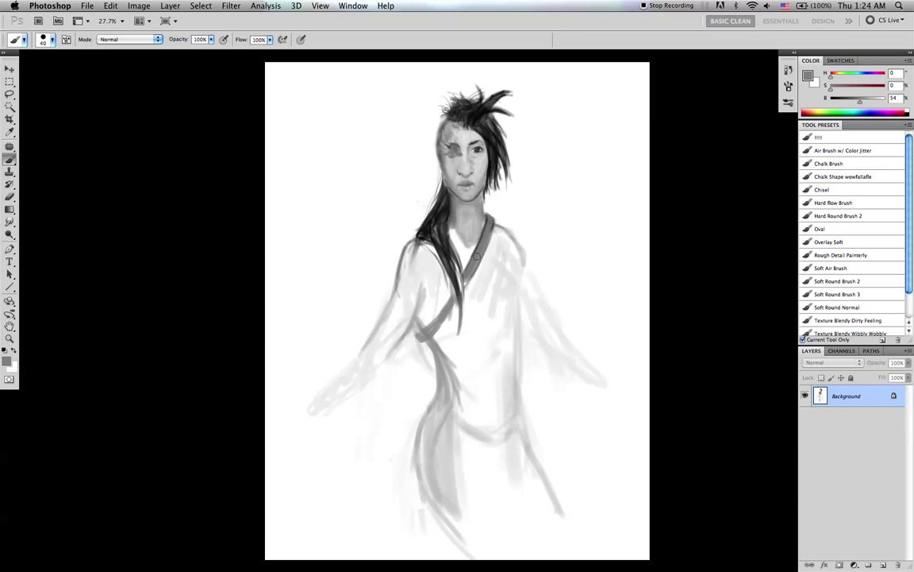
{"action": "left_click", "coordinate": [437, 200], "text": "alt"}
{"action": "key", "text": "["}
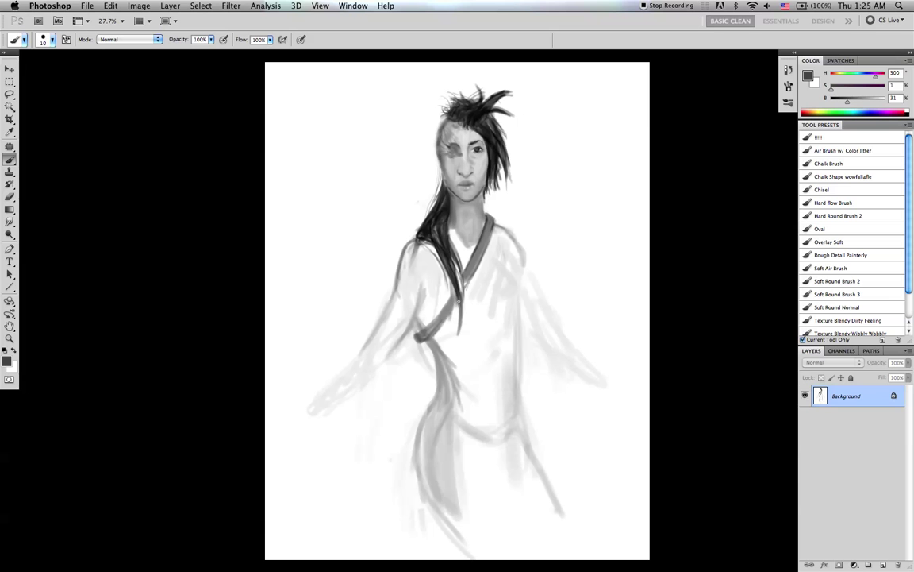
{"action": "left_click", "coordinate": [455, 295], "text": "alt"}
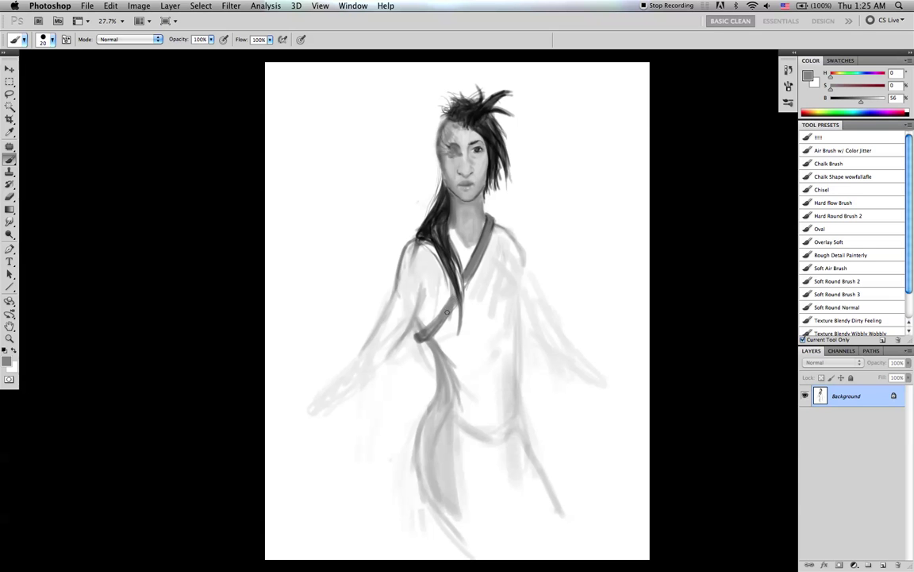
- Flip the canvas horizontally, switch to black at 20 px and sketch faint lines beside the shoulder opposite the hair lock
{"action": "key", "text": "super+shift+h"}
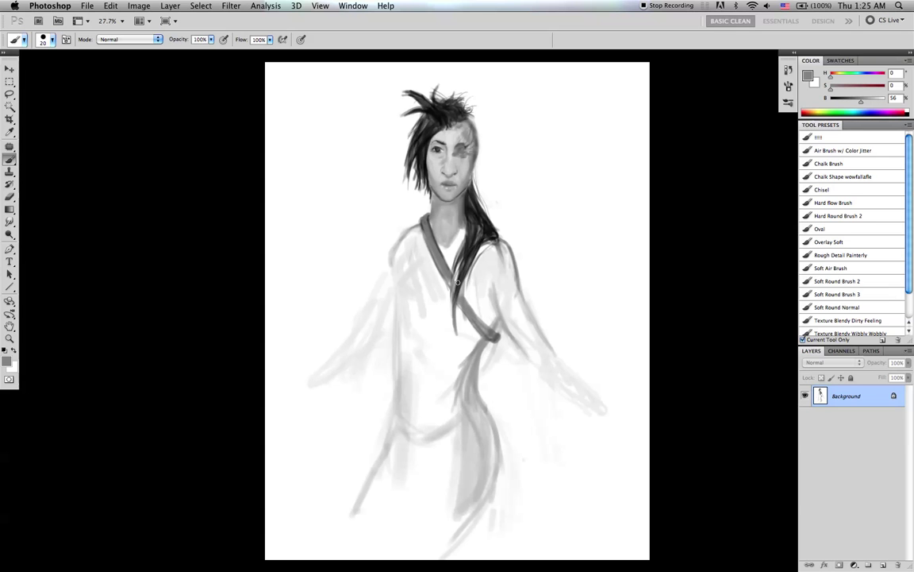
{"action": "key", "text": "d"}
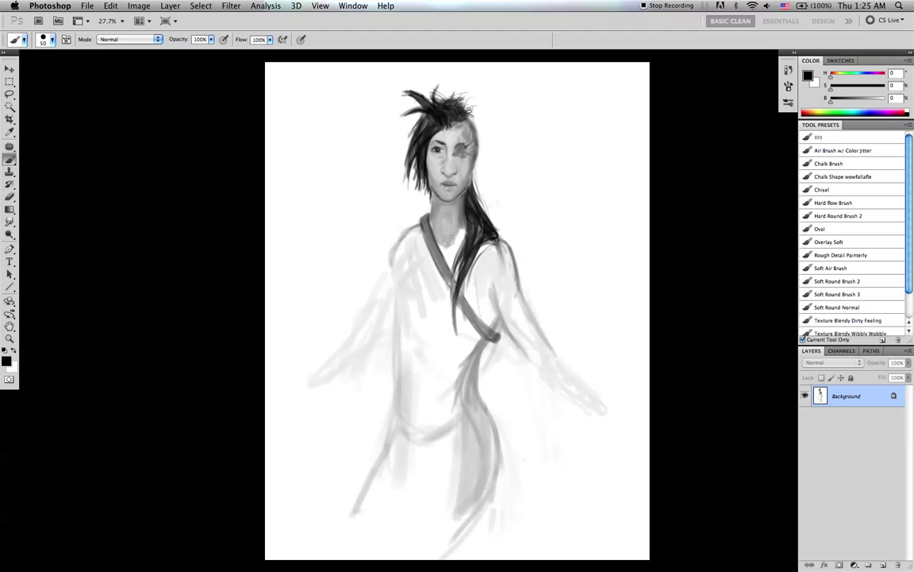
{"action": "left_click", "coordinate": [417, 283], "text": "alt"}
{"action": "key", "text": "d"}
{"action": "key", "text": "bracketleft"}
{"action": "key", "text": "bracketleft"}
{"action": "key", "text": "bracketleft"}
{"action": "left_click_drag", "start_coordinate": [386, 189], "coordinate": [357, 178]}
{"action": "left_click_drag", "start_coordinate": [351, 214], "coordinate": [377, 239]}
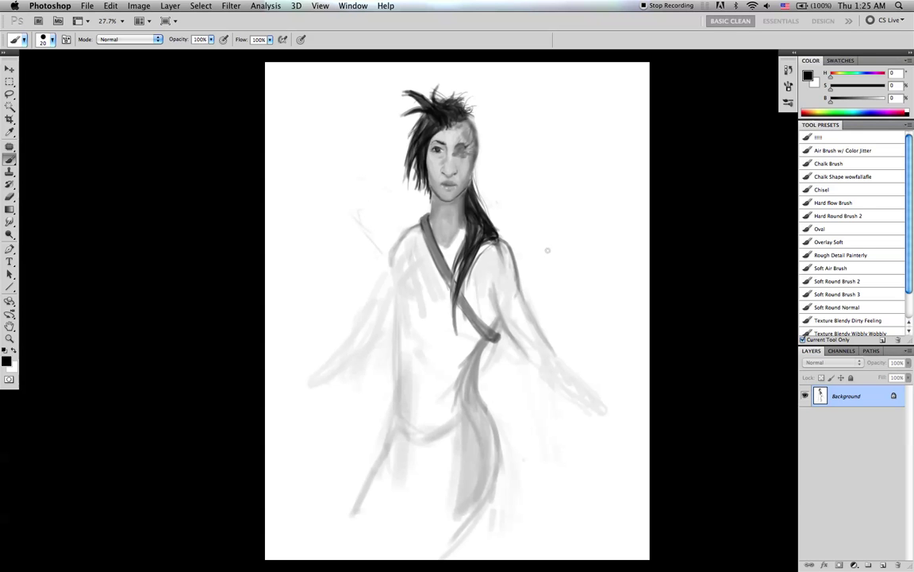
- Draw diagonal lines across the arm below the hair lock and a large arc above them reaching the canvas edge
{"action": "left_click_drag", "start_coordinate": [557, 232], "coordinate": [485, 334]}
{"action": "left_click_drag", "start_coordinate": [527, 278], "coordinate": [454, 366]}
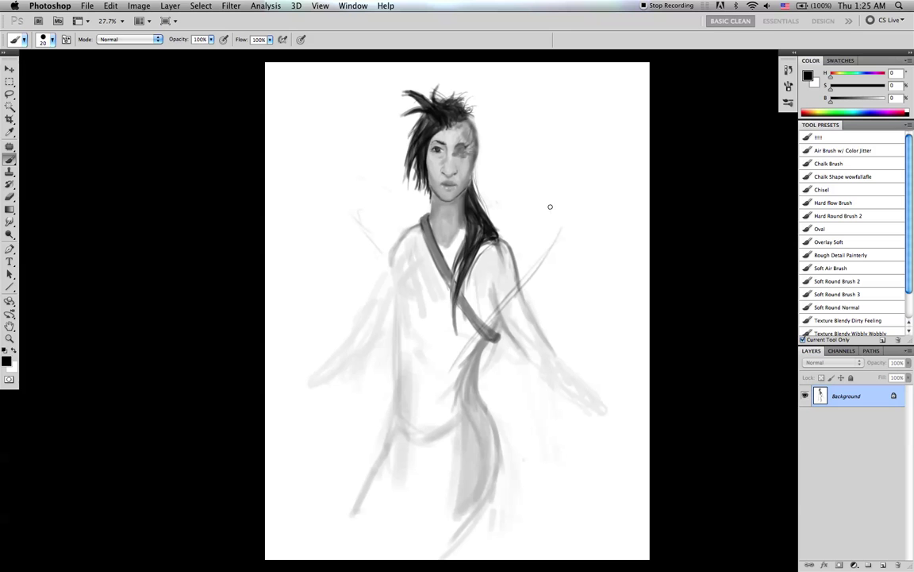
{"action": "key", "text": "bracketright"}
{"action": "key", "text": "bracketright"}
{"action": "key", "text": "bracketright"}
{"action": "mouse_move", "coordinate": [518, 202]}
{"action": "left_mouse_down"}
{"action": "mouse_move", "coordinate": [573, 165]}
{"action": "mouse_move", "coordinate": [542, 176]}
{"action": "mouse_move", "coordinate": [567, 169]}
{"action": "mouse_move", "coordinate": [597, 196]}
{"action": "mouse_move", "coordinate": [589, 168]}
{"action": "mouse_move", "coordinate": [650, 231]}
{"action": "left_mouse_up"}
{"action": "key", "text": "bracketleft"}
{"action": "mouse_move", "coordinate": [550, 175]}
{"action": "left_mouse_down"}
{"action": "mouse_move", "coordinate": [601, 169]}
{"action": "mouse_move", "coordinate": [642, 200]}
{"action": "mouse_move", "coordinate": [615, 172]}
{"action": "mouse_move", "coordinate": [650, 228]}
{"action": "left_mouse_up"}
- Sketch the lower diagonal edges of the large curved shape, running from the hip across the forearm towards the canvas edge
{"action": "key", "text": "bracketright"}
{"action": "key", "text": "bracketright"}
{"action": "key", "text": "bracketleft"}
{"action": "key", "text": "bracketleft"}
{"action": "key", "text": "bracketleft"}
{"action": "left_click_drag", "start_coordinate": [596, 320], "coordinate": [548, 394]}
{"action": "key", "text": "bracketleft"}
{"action": "mouse_move", "coordinate": [572, 340]}
{"action": "left_mouse_down"}
{"action": "mouse_move", "coordinate": [479, 468]}
{"action": "mouse_move", "coordinate": [515, 385]}
{"action": "mouse_move", "coordinate": [471, 470]}
{"action": "left_mouse_up"}
{"action": "key", "text": "bracketleft"}
{"action": "mouse_move", "coordinate": [463, 419]}
{"action": "left_mouse_down"}
{"action": "mouse_move", "coordinate": [438, 487]}
{"action": "mouse_move", "coordinate": [423, 489]}
{"action": "mouse_move", "coordinate": [419, 414]}
{"action": "mouse_move", "coordinate": [597, 319]}
{"action": "left_mouse_up"}
{"action": "left_click_drag", "start_coordinate": [481, 405], "coordinate": [633, 310]}
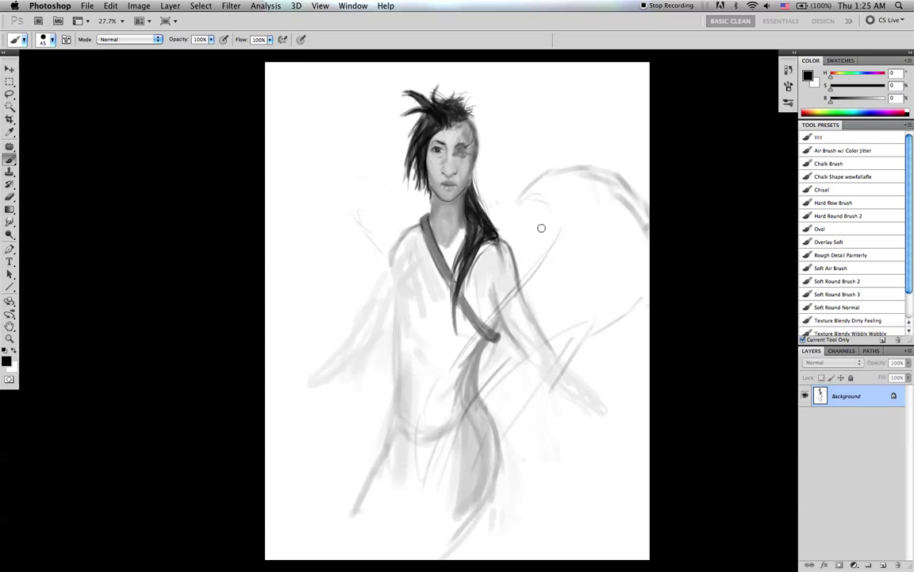
- Sketch thin black arcs from the opposite shoulder out to the canvas edge and a lower arc beside the forearm
{"action": "key", "text": "bracketleft"}
{"action": "left_click_drag", "start_coordinate": [400, 229], "coordinate": [320, 228]}
{"action": "left_click_drag", "start_coordinate": [272, 283], "coordinate": [292, 255]}
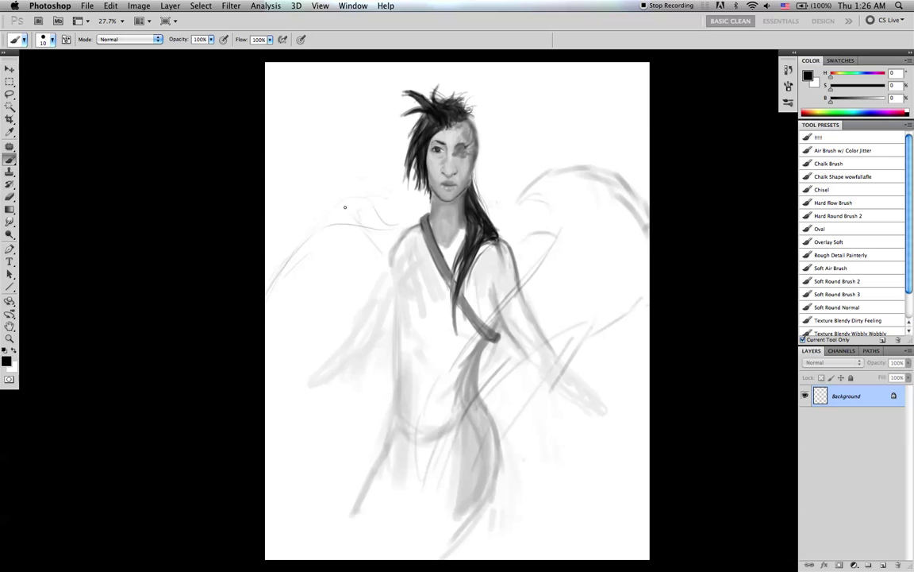
{"action": "key", "text": "]"}
{"action": "key", "text": "]"}
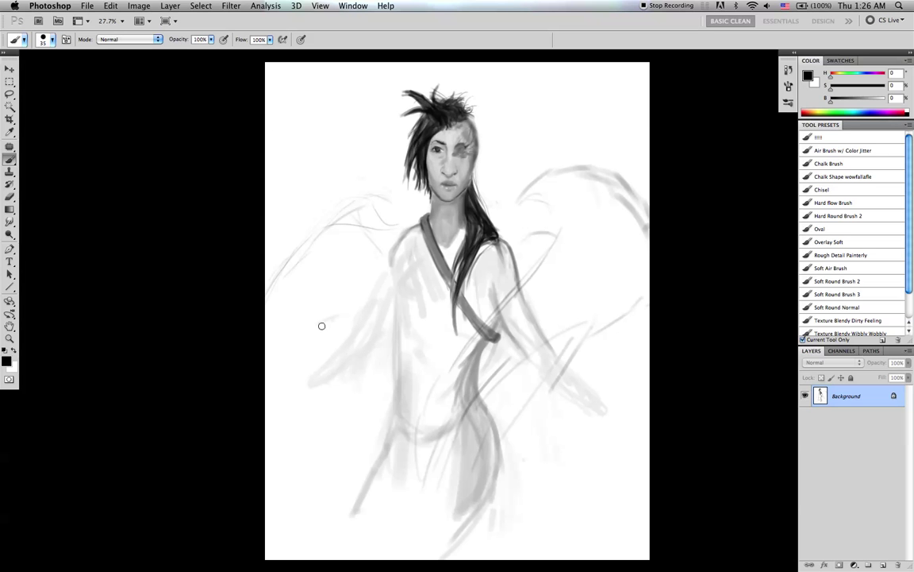
{"action": "left_click_drag", "start_coordinate": [285, 347], "coordinate": [332, 317]}
- Paint broad diagonal black strokes from the large shape past the waist down to the far thigh
{"action": "key", "text": "bracketright"}
{"action": "key", "text": "bracketright"}
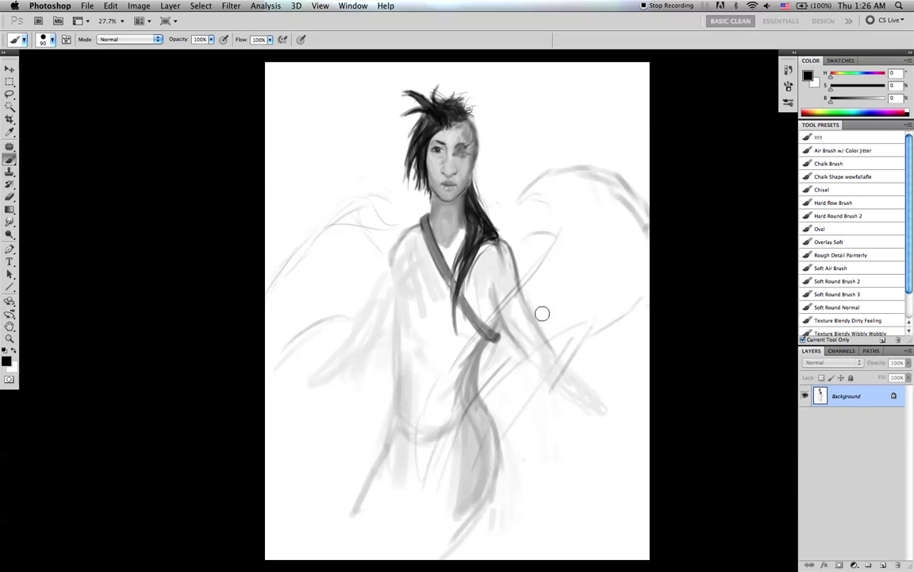
{"action": "key", "text": "bracketleft"}
{"action": "key", "text": "bracketleft"}
{"action": "mouse_move", "coordinate": [512, 300]}
{"action": "left_mouse_down"}
{"action": "mouse_move", "coordinate": [418, 427]}
{"action": "mouse_move", "coordinate": [474, 371]}
{"action": "mouse_move", "coordinate": [453, 400]}
{"action": "mouse_move", "coordinate": [507, 356]}
{"action": "mouse_move", "coordinate": [421, 449]}
{"action": "mouse_move", "coordinate": [447, 413]}
{"action": "mouse_move", "coordinate": [398, 518]}
{"action": "left_mouse_up"}
{"action": "mouse_move", "coordinate": [436, 416]}
{"action": "left_mouse_down"}
{"action": "mouse_move", "coordinate": [403, 482]}
{"action": "mouse_move", "coordinate": [466, 391]}
{"action": "mouse_move", "coordinate": [486, 378]}
{"action": "mouse_move", "coordinate": [470, 354]}
{"action": "mouse_move", "coordinate": [592, 242]}
{"action": "mouse_move", "coordinate": [549, 267]}
{"action": "mouse_move", "coordinate": [567, 239]}
{"action": "left_mouse_up"}
- Sample a light grey of 78% brightness and fill the diagonal part of the large shape behind the arm
{"action": "key", "text": "bracketleft"}
{"action": "key", "text": "bracketright"}
{"action": "key", "text": "bracketright"}
{"action": "key", "text": "bracketright"}
{"action": "key", "text": "bracketright"}
{"action": "key", "text": "bracketright"}
{"action": "key", "text": "bracketright"}
{"action": "key", "text": "bracketright"}
{"action": "left_click", "coordinate": [548, 282], "text": "alt"}
{"action": "key", "text": "bracketleft"}
{"action": "mouse_move", "coordinate": [540, 275]}
{"action": "left_mouse_down"}
{"action": "mouse_move", "coordinate": [492, 336]}
{"action": "mouse_move", "coordinate": [609, 253]}
{"action": "left_mouse_up"}
{"action": "left_click_drag", "start_coordinate": [477, 369], "coordinate": [569, 290]}
{"action": "key", "text": "bracketleft"}
{"action": "key", "text": "bracketleft"}
{"action": "left_click_drag", "start_coordinate": [502, 350], "coordinate": [614, 276]}
{"action": "left_click_drag", "start_coordinate": [534, 341], "coordinate": [623, 280]}
{"action": "left_click_drag", "start_coordinate": [506, 373], "coordinate": [635, 275]}
- Fill the upper curved part of the large shape with light grey, starting with a 200 px brush
{"action": "key", "text": "bracketright"}
{"action": "key", "text": "bracketright"}
{"action": "key", "text": "bracketright"}
{"action": "key", "text": "bracketright"}
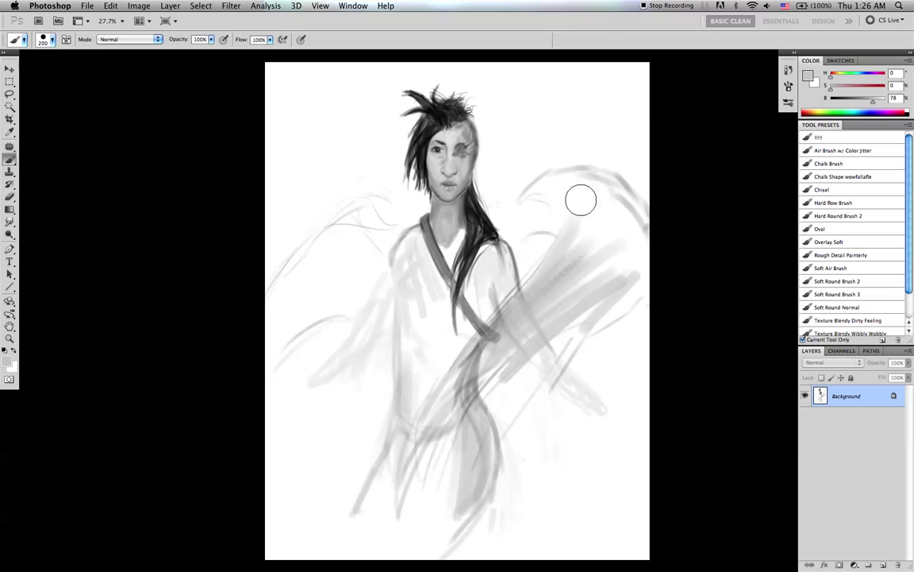
{"action": "left_click_drag", "start_coordinate": [583, 200], "coordinate": [604, 264]}
{"action": "mouse_move", "coordinate": [598, 214]}
{"action": "left_mouse_down"}
{"action": "mouse_move", "coordinate": [626, 245]}
{"action": "mouse_move", "coordinate": [592, 200]}
{"action": "mouse_move", "coordinate": [636, 225]}
{"action": "mouse_move", "coordinate": [623, 198]}
{"action": "mouse_move", "coordinate": [644, 266]}
{"action": "mouse_move", "coordinate": [608, 323]}
{"action": "mouse_move", "coordinate": [587, 257]}
{"action": "mouse_move", "coordinate": [574, 294]}
{"action": "left_mouse_up"}
{"action": "key", "text": "bracketleft"}
{"action": "key", "text": "bracketleft"}
{"action": "key", "text": "bracketleft"}
{"action": "key", "text": "bracketleft"}
{"action": "key", "text": "bracketleft"}
{"action": "key", "text": "bracketright"}
{"action": "key", "text": "bracketright"}
{"action": "key", "text": "bracketright"}
{"action": "key", "text": "bracketleft"}
{"action": "left_click_drag", "start_coordinate": [578, 188], "coordinate": [557, 286]}
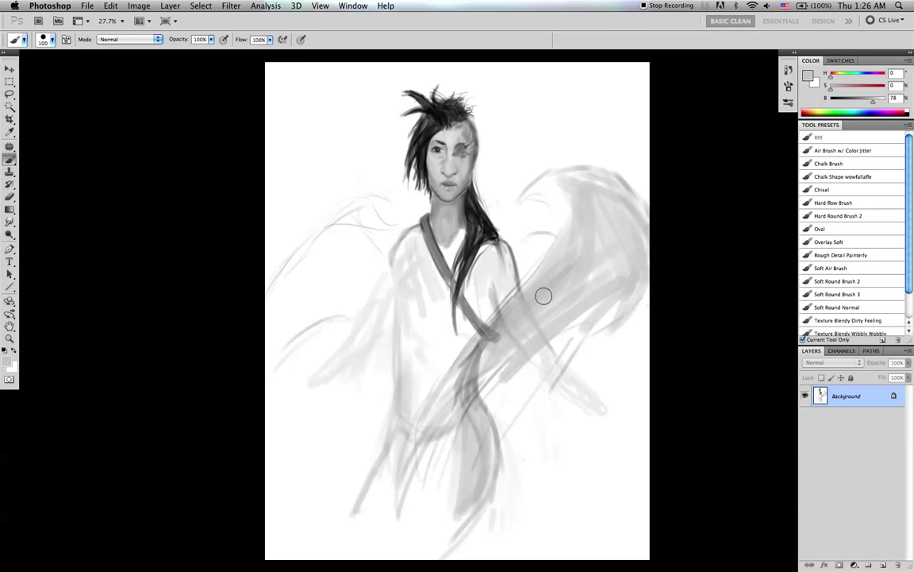
- Even out the large shape's light grey fill out to its outer edge and flip the canvas horizontally
{"action": "key", "text": "bracketright"}
{"action": "key", "text": "bracketright"}
{"action": "key", "text": "bracketleft"}
{"action": "key", "text": "bracketleft"}
{"action": "mouse_move", "coordinate": [596, 207]}
{"action": "left_mouse_down"}
{"action": "mouse_move", "coordinate": [608, 183]}
{"action": "mouse_move", "coordinate": [631, 221]}
{"action": "left_mouse_up"}
{"action": "key", "text": "bracketleft"}
{"action": "key", "text": "bracketright"}
{"action": "key", "text": "bracketright"}
{"action": "key", "text": "bracketright"}
{"action": "key", "text": "bracketleft"}
{"action": "key", "text": "bracketleft"}
{"action": "key", "text": "bracketleft"}
{"action": "key", "text": "bracketleft"}
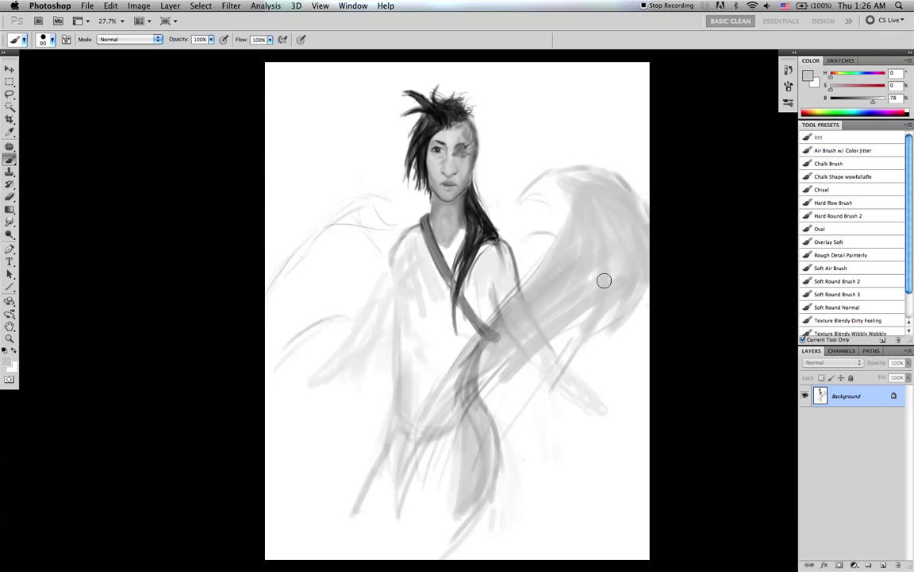
{"action": "key", "text": "bracketright"}
{"action": "key", "text": "bracketright"}
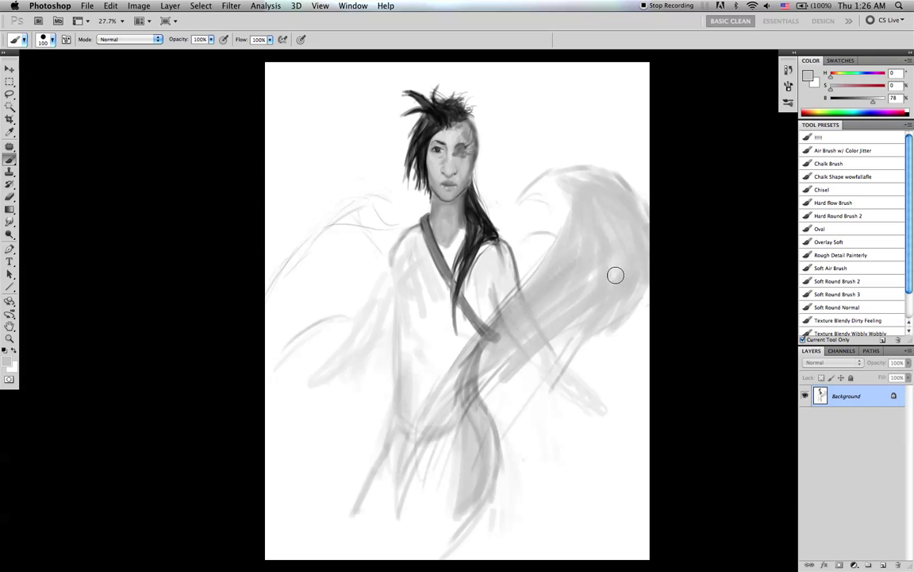
{"action": "key", "text": "bracketleft"}
{"action": "key", "text": "bracketleft"}
{"action": "key", "text": "bracketleft"}
{"action": "key", "text": "bracketleft"}
{"action": "key", "text": "super+shift+h"}
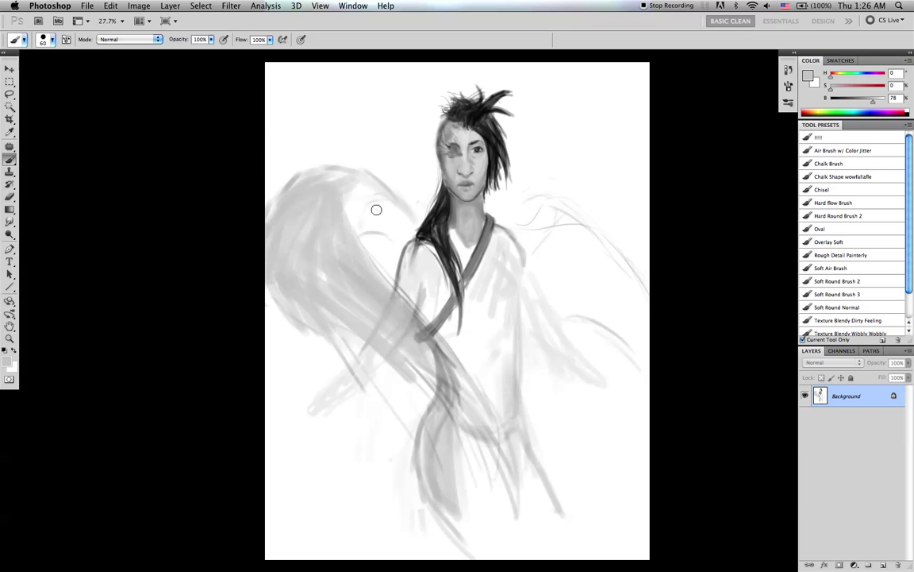
- Fill the hollow between the large shape's upper curve and the shoulder with dark grey, using a 150 px brush
{"action": "key", "text": "d"}
{"action": "key", "text": "bracketright"}
{"action": "key", "text": "bracketright"}
{"action": "key", "text": "bracketright"}
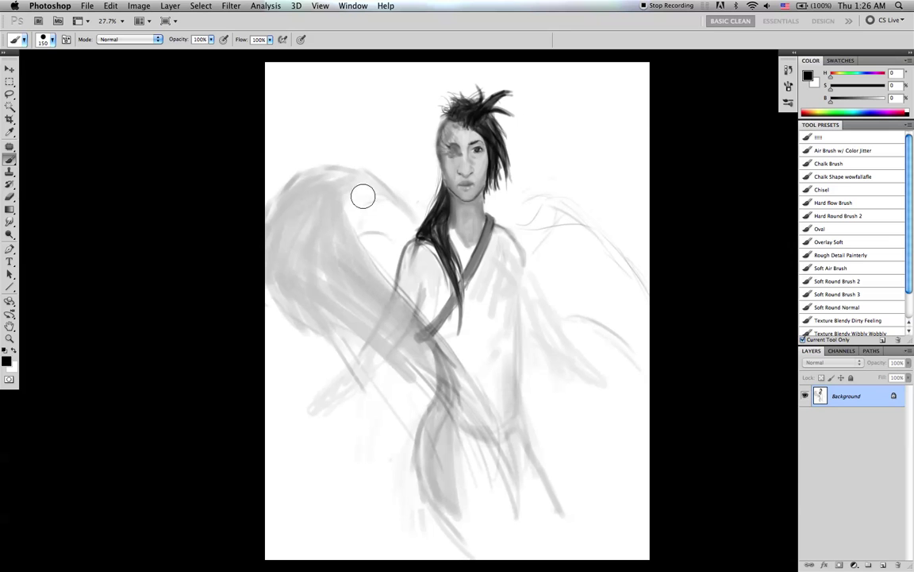
{"action": "mouse_move", "coordinate": [354, 210]}
{"action": "left_mouse_down"}
{"action": "mouse_move", "coordinate": [363, 200]}
{"action": "mouse_move", "coordinate": [365, 217]}
{"action": "mouse_move", "coordinate": [350, 200]}
{"action": "mouse_move", "coordinate": [399, 233]}
{"action": "mouse_move", "coordinate": [365, 213]}
{"action": "mouse_move", "coordinate": [370, 204]}
{"action": "mouse_move", "coordinate": [357, 193]}
{"action": "mouse_move", "coordinate": [396, 215]}
{"action": "mouse_move", "coordinate": [345, 190]}
{"action": "mouse_move", "coordinate": [357, 182]}
{"action": "mouse_move", "coordinate": [379, 200]}
{"action": "left_mouse_up"}
{"action": "left_click", "coordinate": [389, 216], "text": "alt"}
- Shape the dark hollow's lower edge with 50% grey and a 50 px brush, and stroke a fold along the large shape's outer curve
{"action": "key", "text": "bracketleft"}
{"action": "key", "text": "bracketleft"}
{"action": "key", "text": "bracketleft"}
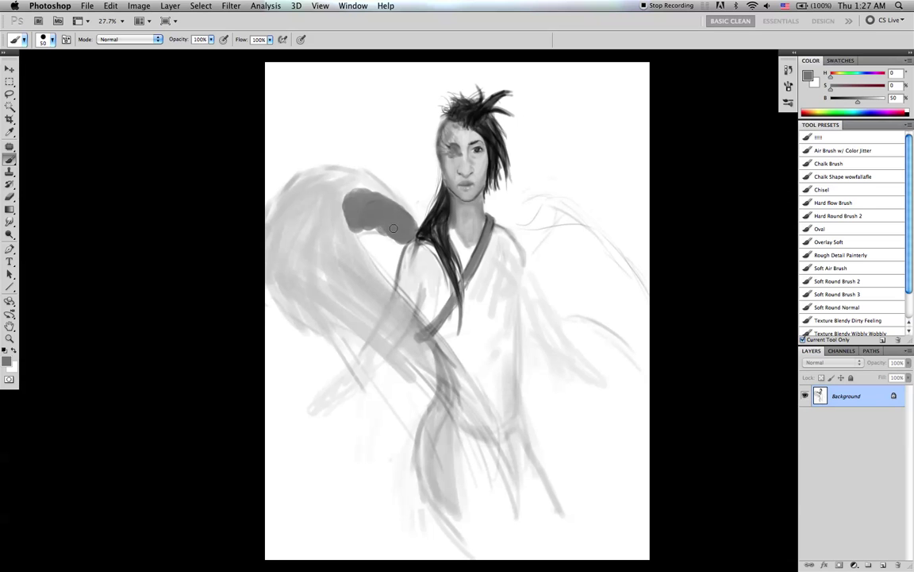
{"action": "mouse_move", "coordinate": [383, 230]}
{"action": "left_mouse_down"}
{"action": "mouse_move", "coordinate": [340, 209]}
{"action": "mouse_move", "coordinate": [368, 232]}
{"action": "left_mouse_up"}
{"action": "left_click_drag", "start_coordinate": [292, 261], "coordinate": [341, 327]}
- Sample a light grey of 80% brightness and lighten the diagonal band across the waist with a brush of about 40 px
{"action": "key", "text": "]"}
{"action": "key", "text": "]"}
{"action": "key", "text": "]"}
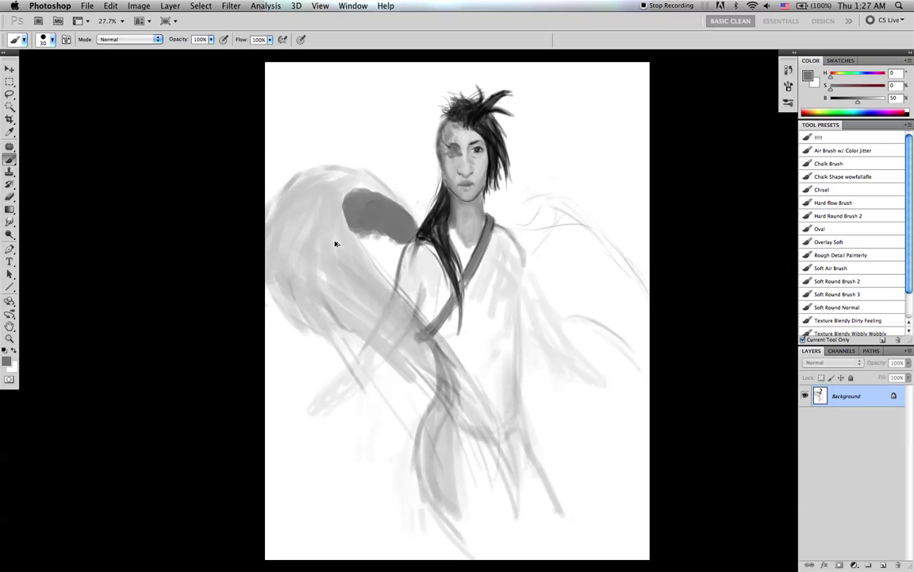
{"action": "key", "text": "bracketleft"}
{"action": "key", "text": "bracketleft"}
{"action": "key", "text": "bracketleft"}
{"action": "left_click", "coordinate": [453, 423], "text": "alt"}
{"action": "key", "text": "bracketright"}
{"action": "key", "text": "bracketright"}
{"action": "key", "text": "bracketright"}
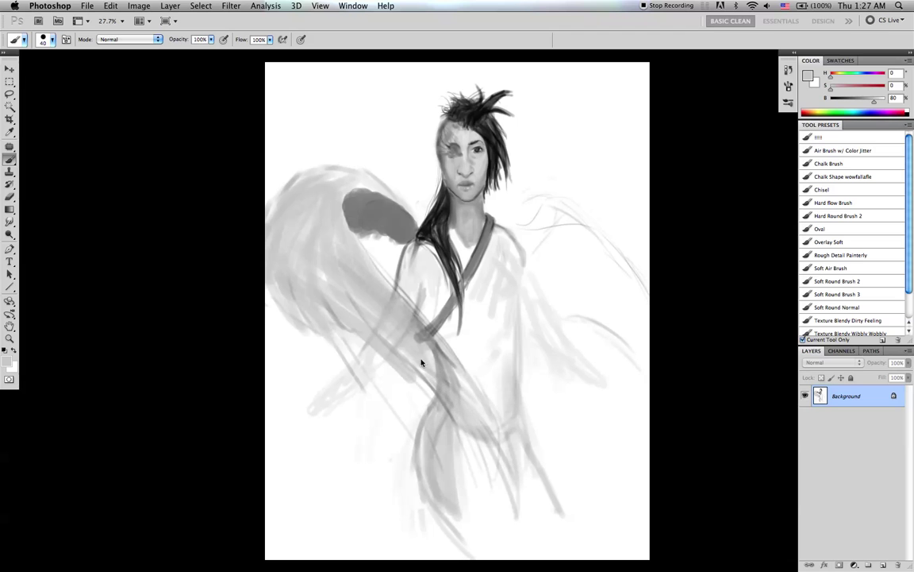
- Paint thin mid-grey fold lines at the band's tapering end over the hip and along the large shape's curve
{"action": "left_click", "coordinate": [399, 240], "text": "alt"}
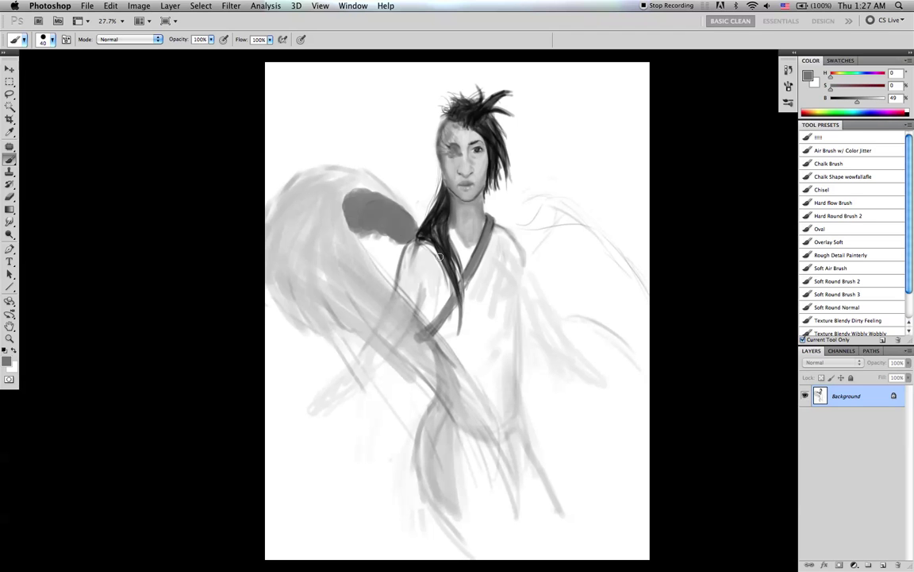
{"action": "key", "text": "["}
{"action": "left_click_drag", "start_coordinate": [463, 410], "coordinate": [473, 450]}
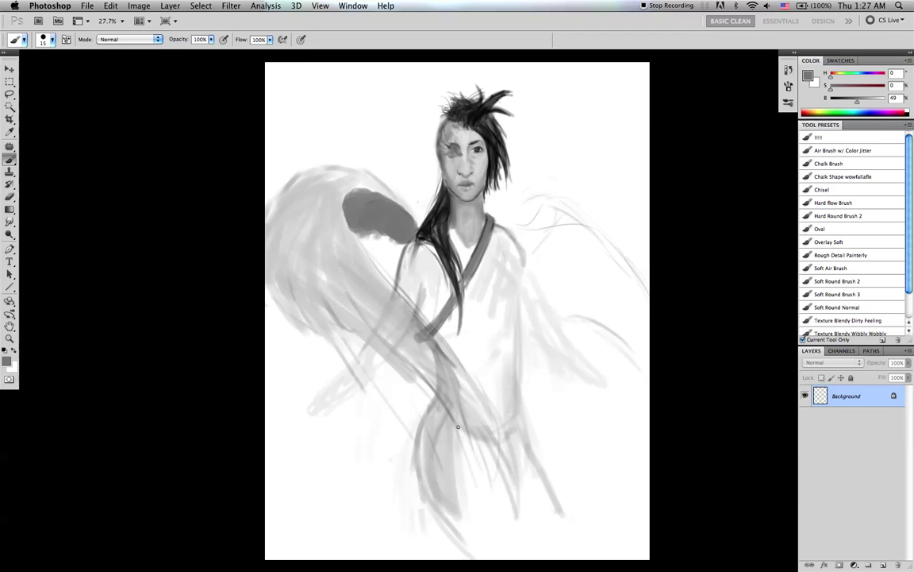
{"action": "left_click_drag", "start_coordinate": [461, 406], "coordinate": [467, 430]}
{"action": "key", "text": "]"}
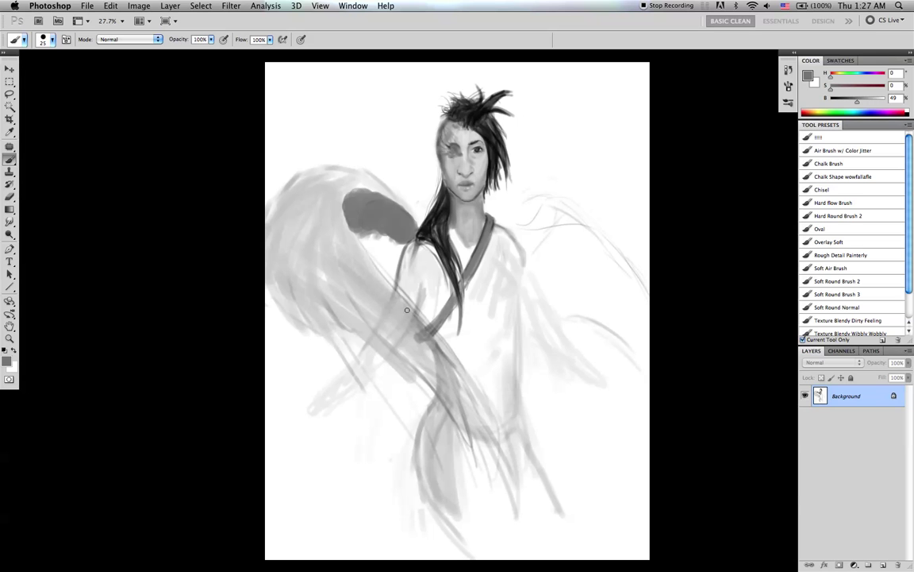
{"action": "left_click", "coordinate": [401, 370], "text": "alt"}
{"action": "left_click", "coordinate": [336, 346], "text": "alt"}
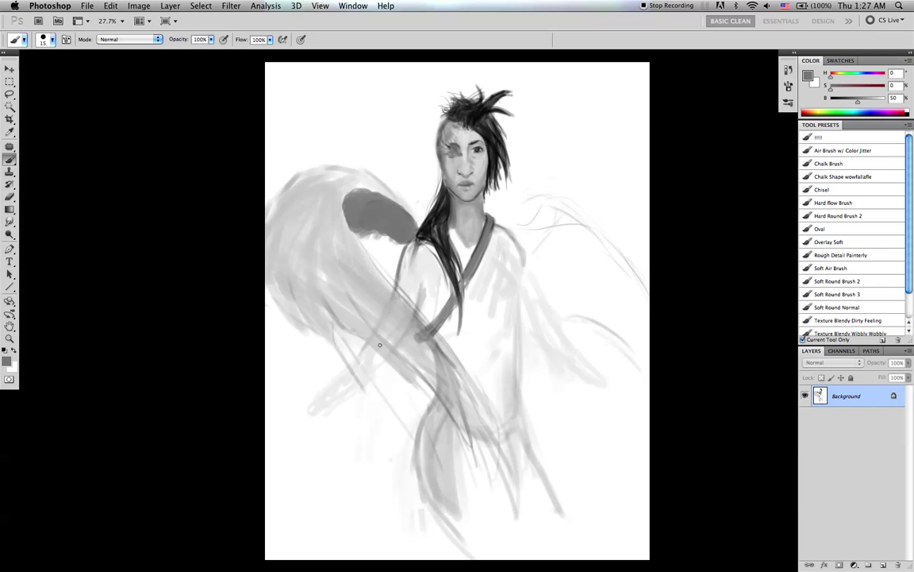
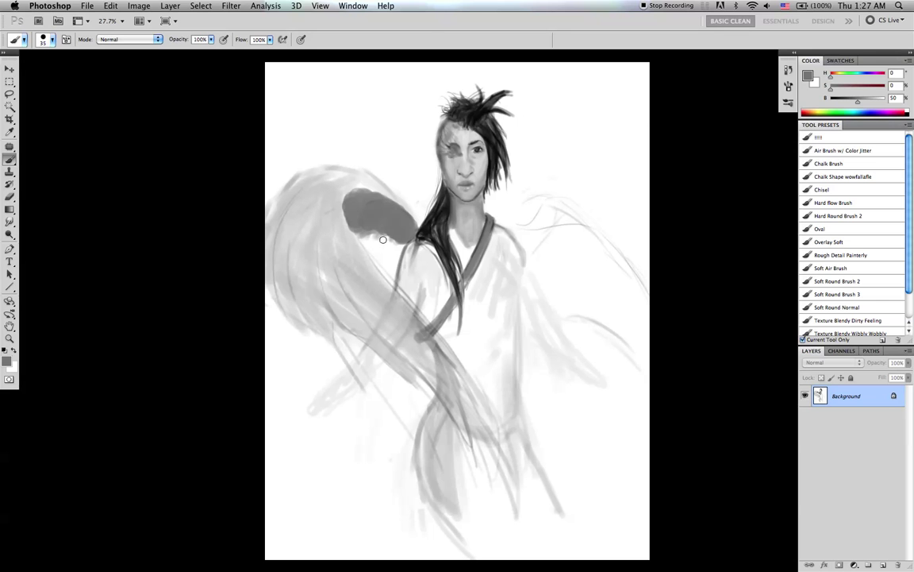
- Darken the hollow behind the shoulder and feather its lower edge with short strokes
{"action": "key", "text": "bracketleft"}
{"action": "key", "text": "d"}
{"action": "left_click", "coordinate": [385, 208], "text": "alt"}
- Smooth the large shape's upper outer edge down to the hair with sampled light greys and flip the canvas horizontally
{"action": "key", "text": "bracketright"}
{"action": "key", "text": "bracketright"}
{"action": "left_click", "coordinate": [316, 191], "text": "alt"}
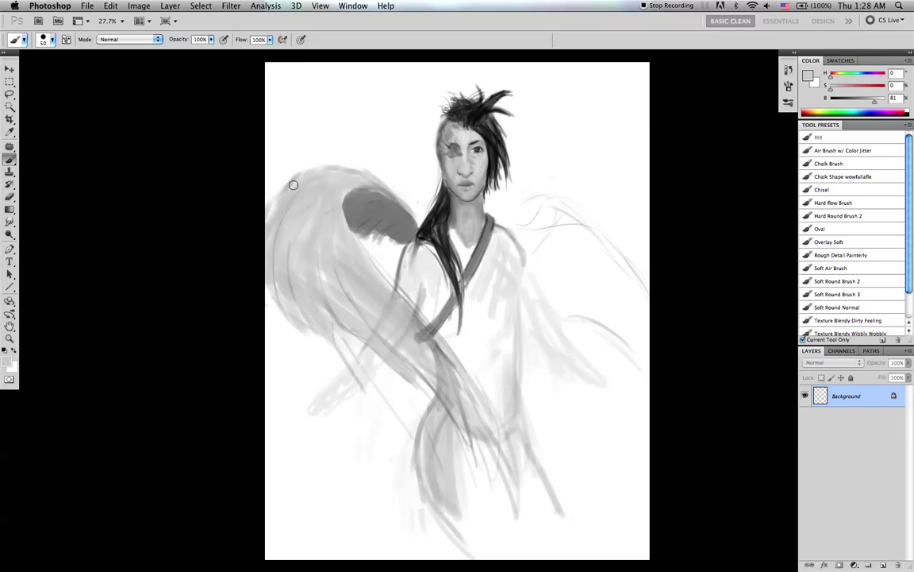
{"action": "left_click", "coordinate": [327, 181], "text": "alt"}
{"action": "key", "text": "["}
{"action": "left_click_drag", "start_coordinate": [382, 191], "coordinate": [412, 211]}
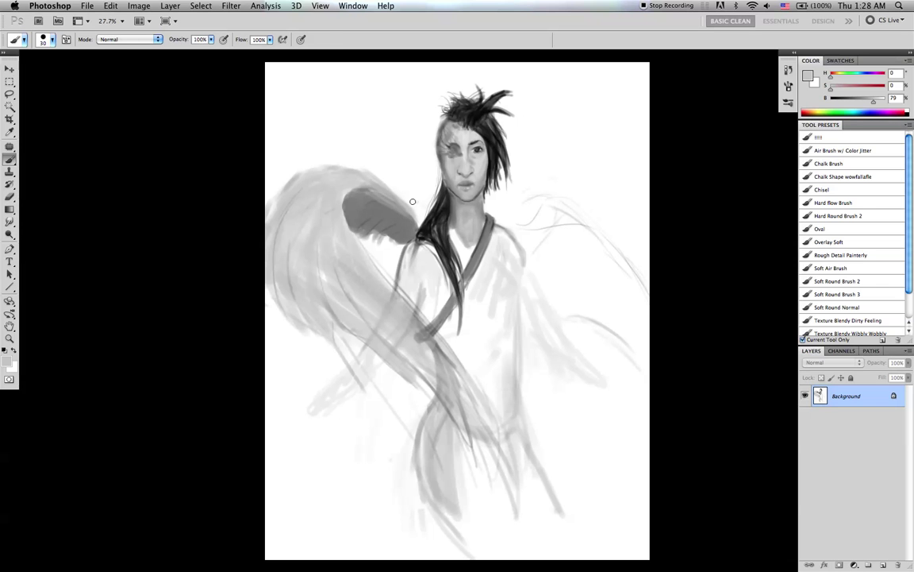
{"action": "key", "text": "r"}
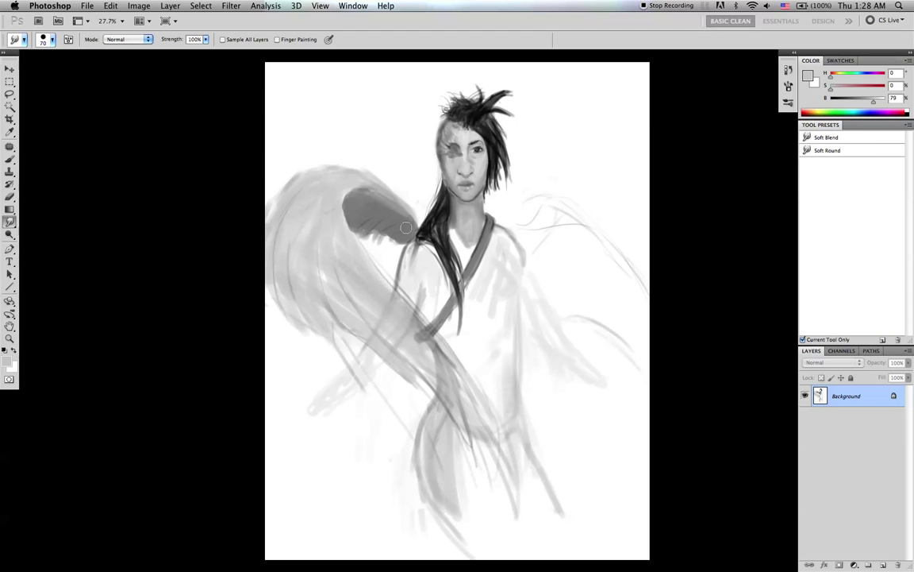
{"action": "key", "text": "b"}
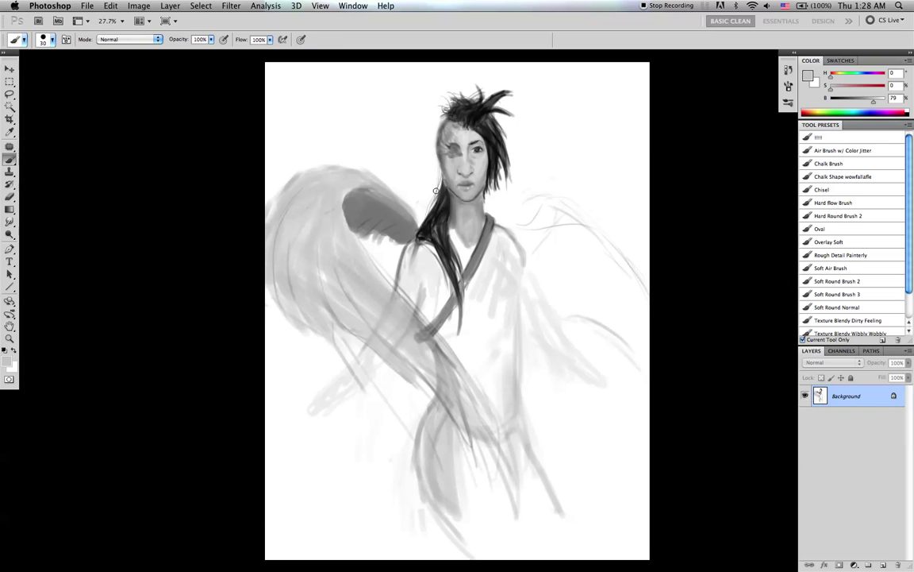
{"action": "key", "text": "super+shift+h"}
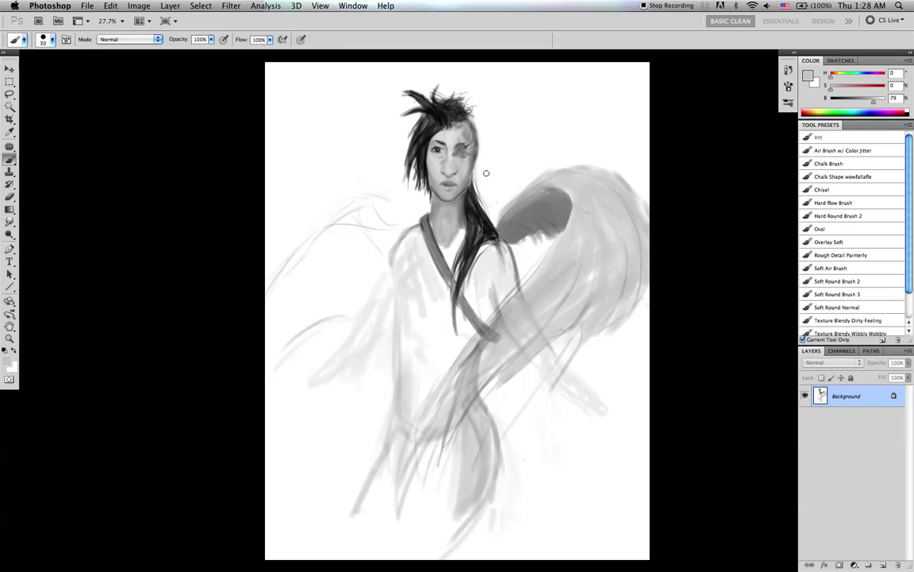
- Block in the top of the shoulder beside the hair with sampled dark greys
{"action": "key", "text": "d"}
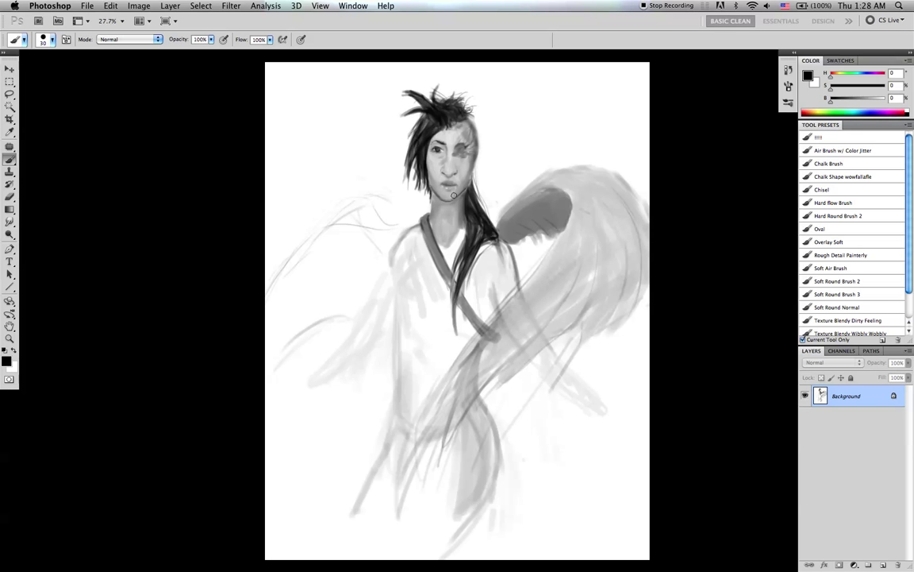
{"action": "left_click", "coordinate": [597, 199], "text": "alt"}
{"action": "left_click", "coordinate": [520, 232], "text": "alt"}
{"action": "key", "text": "["}
{"action": "key", "text": "["}
{"action": "left_click", "coordinate": [510, 250], "text": "alt"}
{"action": "left_click", "coordinate": [489, 249], "text": "alt"}
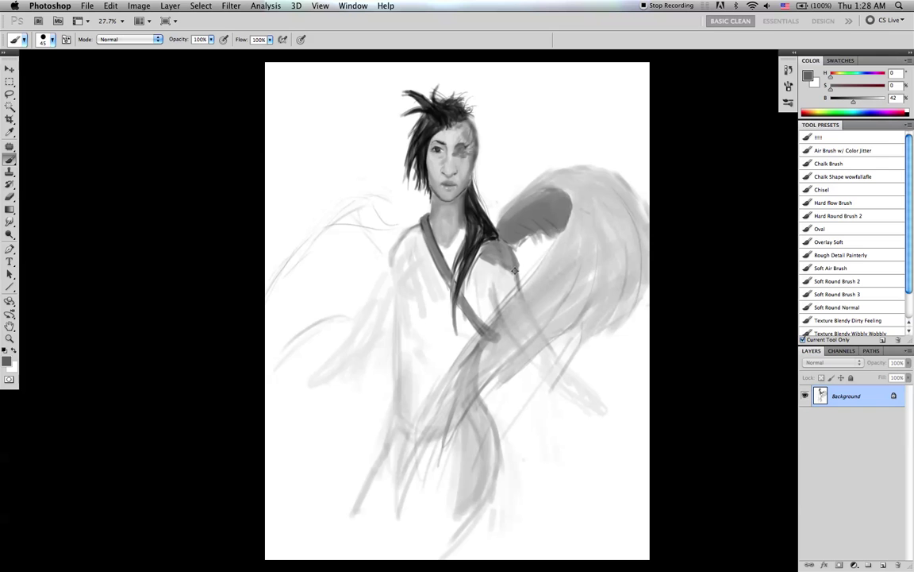
- Even out the shoulder patch with 59% grey and define its lower edge with a 35 px brush
{"action": "left_click", "coordinate": [517, 223], "text": "alt"}
{"action": "left_click", "coordinate": [504, 252], "text": "alt"}
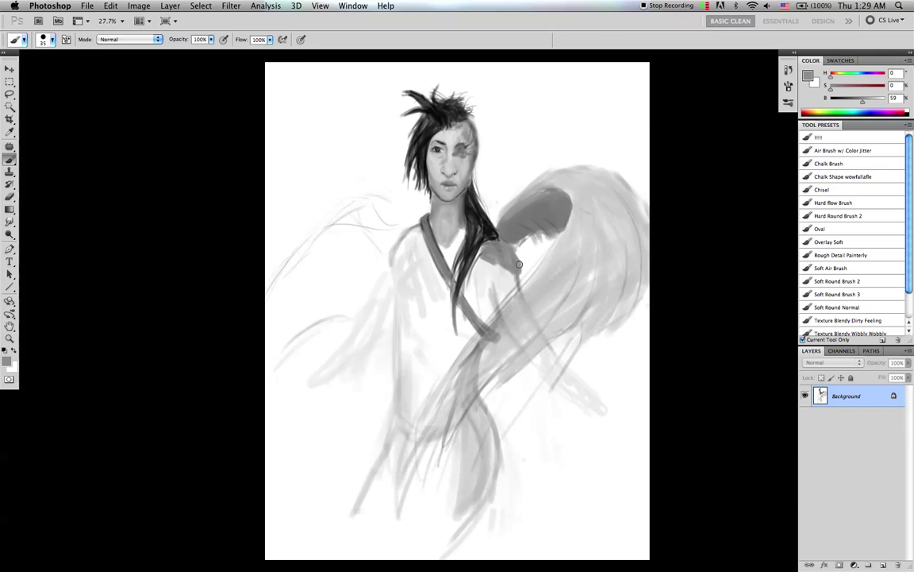
{"action": "key", "text": "x"}
{"action": "key", "text": "d"}
{"action": "key", "text": "bracketleft"}
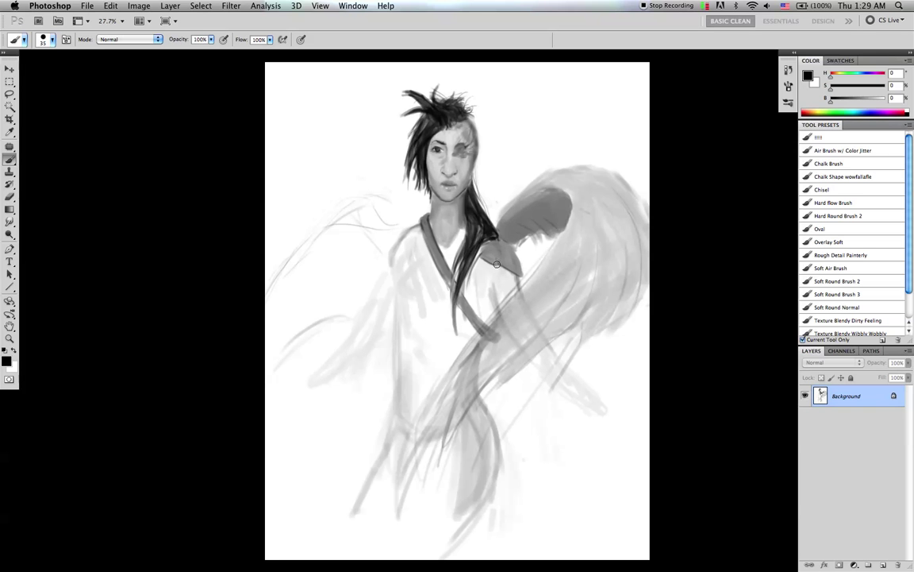
- Highlight the top of the shoulder with white, blend it with smudging and 75% grey, and flip the canvas horizontally
{"action": "key", "text": "x"}
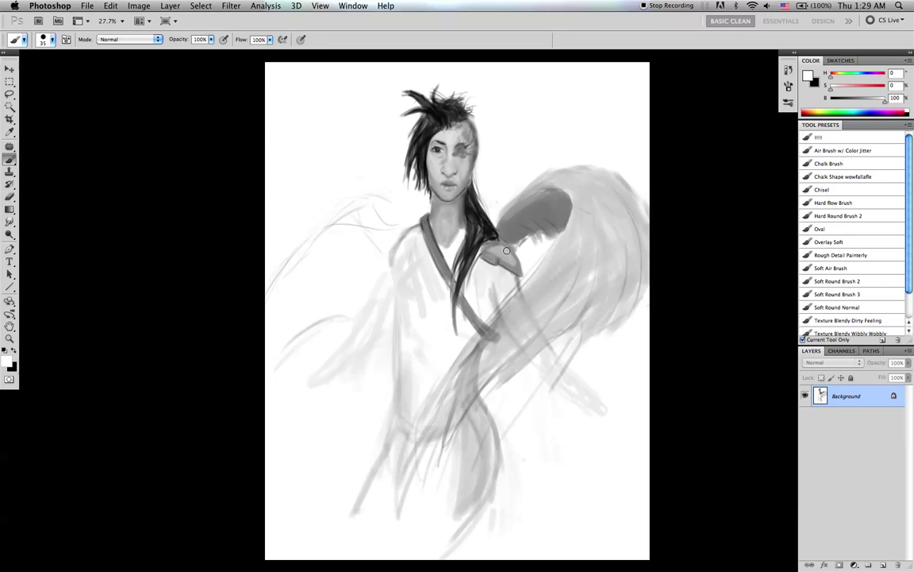
{"action": "key", "text": "r"}
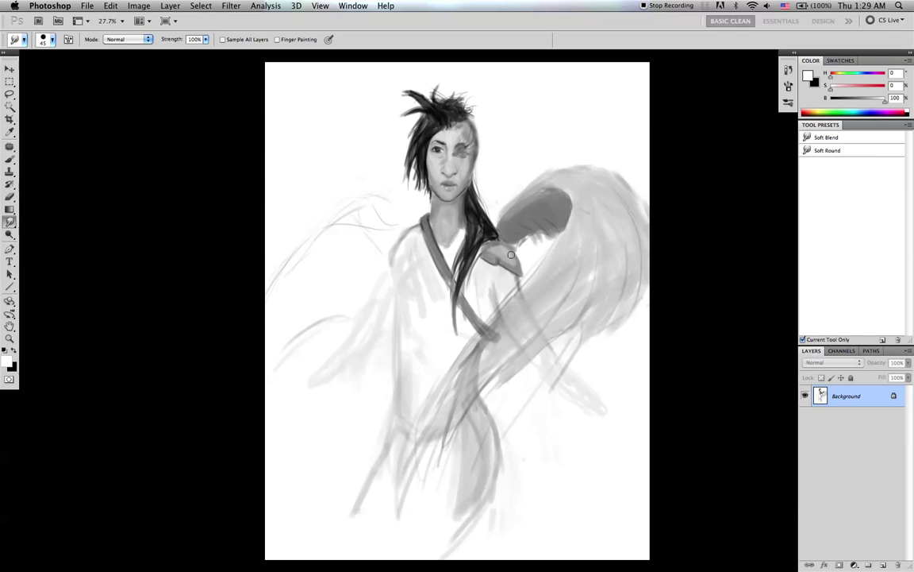
{"action": "key", "text": "b"}
{"action": "left_click", "coordinate": [500, 247], "text": "alt"}
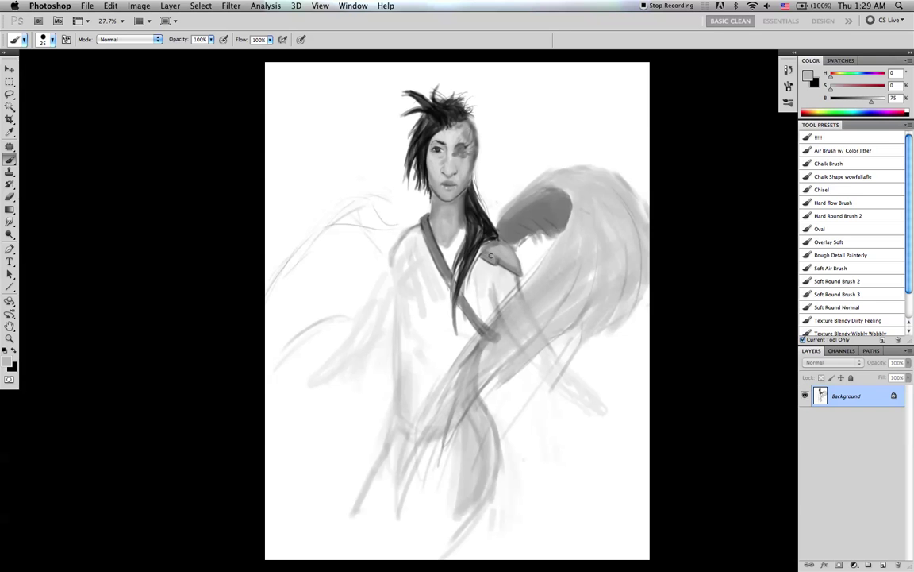
{"action": "key", "text": "super+shift+h"}
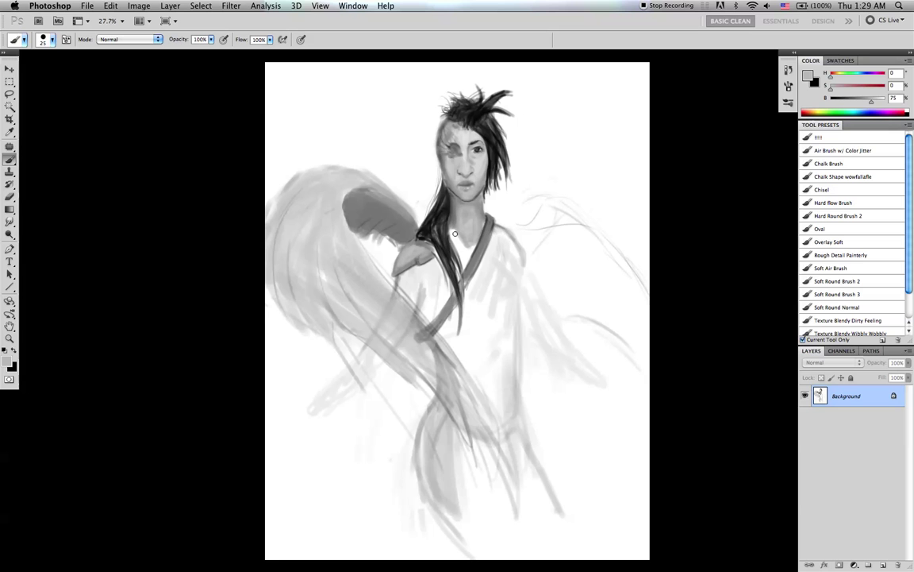
- Draw a thin black neckline curve at the base of the neck, starting with a 10 px brush
{"action": "key", "text": "d"}
{"action": "key", "text": "bracketleft"}
{"action": "key", "text": "bracketleft"}
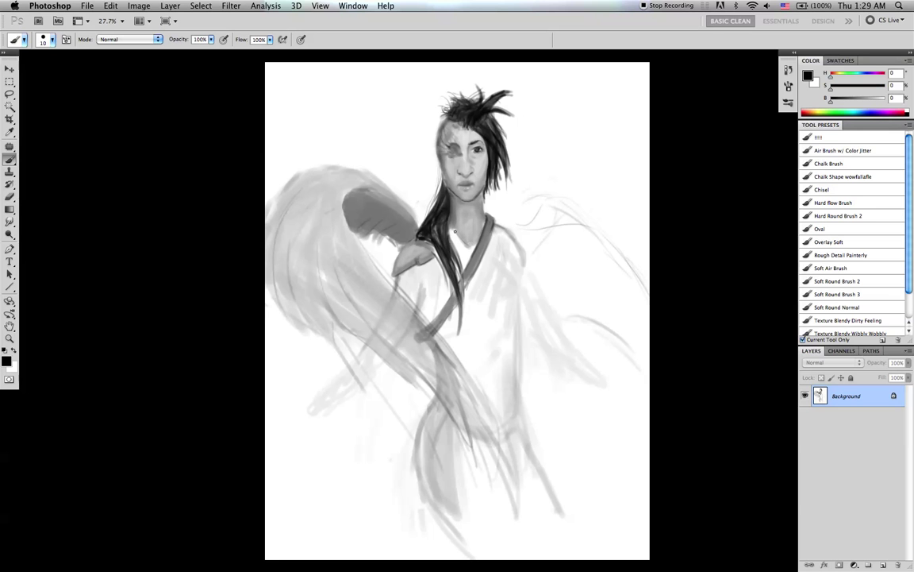
{"action": "key", "text": "bracketright"}
{"action": "key", "text": "bracketleft"}
{"action": "key", "text": "bracketright"}
- Extend the black hair over the top of the shoulder with a 25 px brush
{"action": "left_click", "coordinate": [439, 248], "text": "alt"}
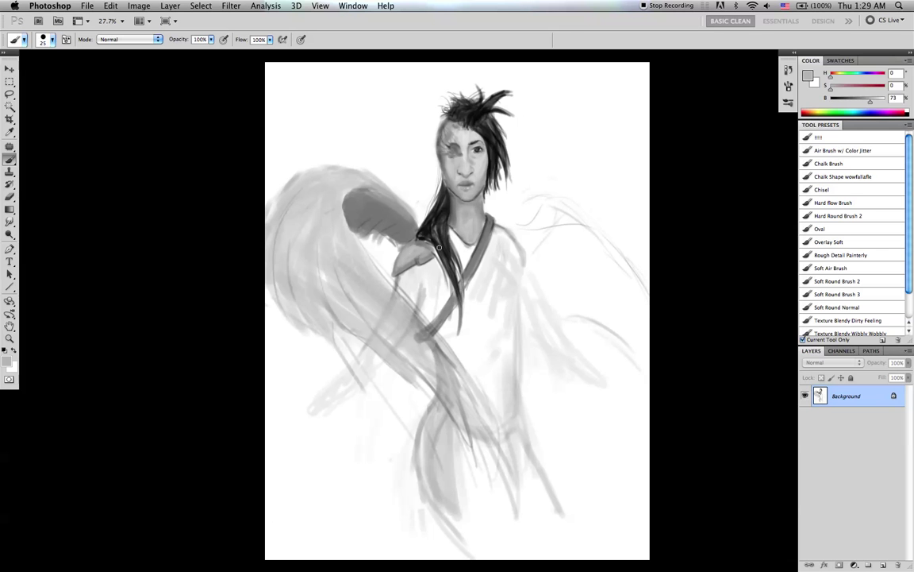
{"action": "left_click", "coordinate": [413, 236], "text": "alt"}
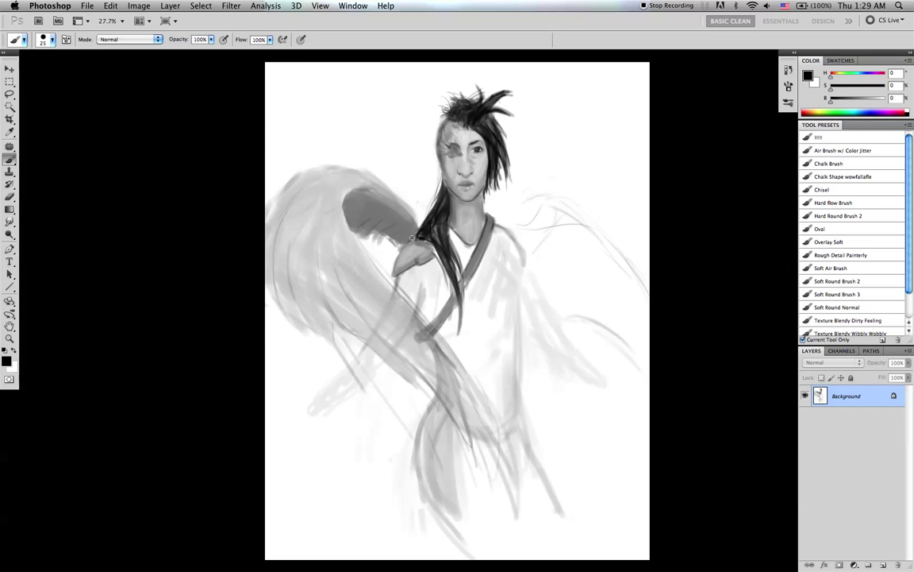
{"action": "mouse_move", "coordinate": [421, 239]}
{"action": "left_mouse_down"}
{"action": "mouse_move", "coordinate": [403, 248]}
{"action": "mouse_move", "coordinate": [438, 248]}
{"action": "left_mouse_up"}
- Paint a black shadow under the shoulder patch beside the long hair strand
{"action": "key", "text": "bracketright"}
{"action": "key", "text": "bracketright"}
{"action": "key", "text": "bracketright"}
{"action": "key", "text": "bracketright"}
{"action": "key", "text": "bracketright"}
{"action": "key", "text": "bracketright"}
{"action": "left_click_drag", "start_coordinate": [410, 273], "coordinate": [436, 267]}
{"action": "key", "text": "bracketleft"}
{"action": "key", "text": "bracketleft"}
{"action": "key", "text": "bracketleft"}
{"action": "key", "text": "bracketleft"}
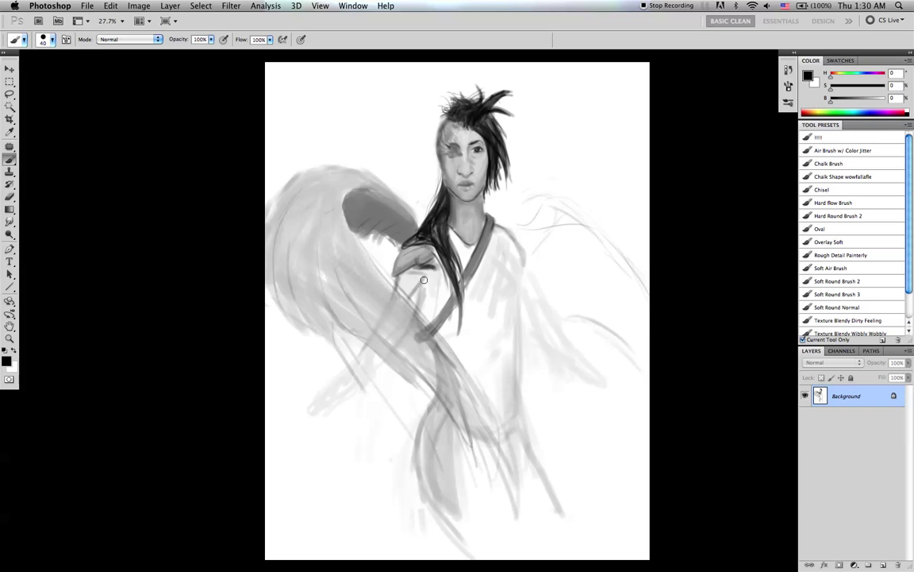
- Cover the collar's end and the diagonal band at the waist with 79% grey using a 50 px brush, and flip the canvas horizontally
{"action": "key", "text": "super+shift+h"}
{"action": "key", "text": "super+shift+h"}
{"action": "left_click", "coordinate": [386, 299], "text": "alt"}
{"action": "key", "text": "bracketright"}
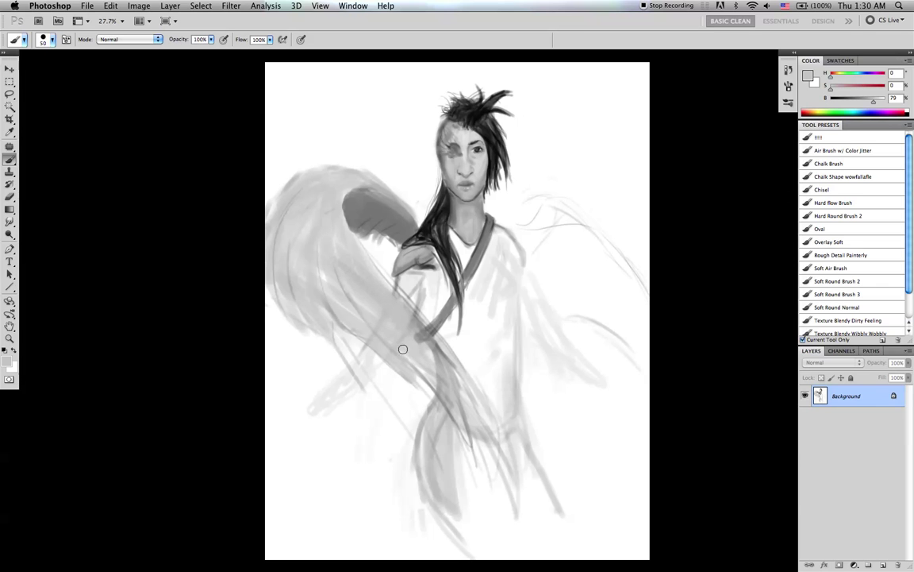
{"action": "left_click_drag", "start_coordinate": [373, 293], "coordinate": [460, 394]}
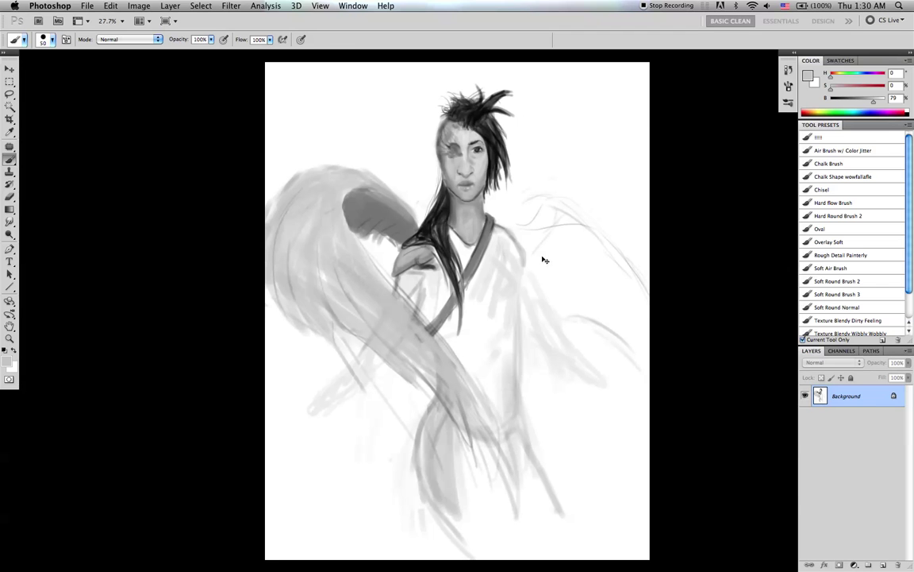
{"action": "key", "text": "super+shift+h"}
- Retouch the dark patch around the far eye with black and a small brush
{"action": "key", "text": "d"}
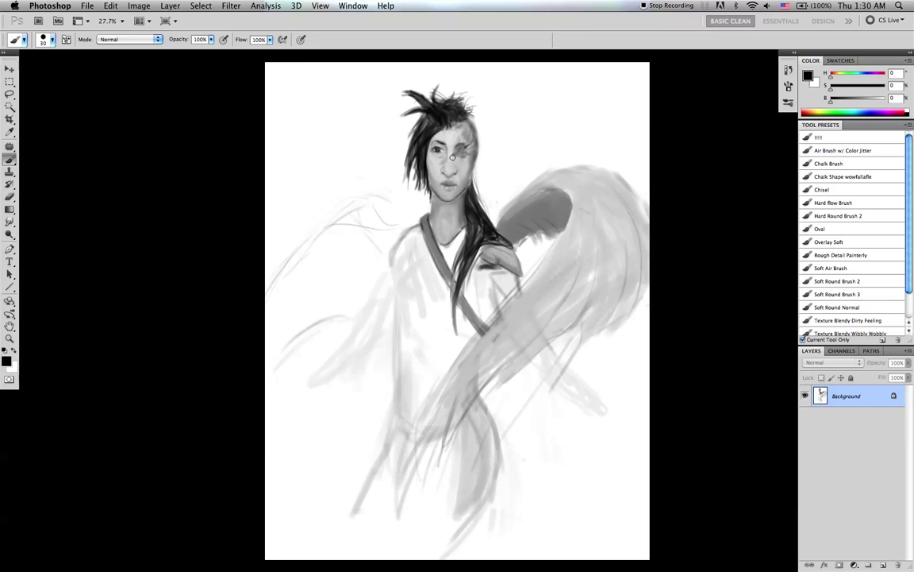
{"action": "key", "text": "bracketleft"}
{"action": "key", "text": "bracketleft"}
{"action": "key", "text": "bracketleft"}
{"action": "key", "text": "bracketright"}
{"action": "key", "text": "bracketright"}
- Trim the far side of the face with white and repaint the cheek edge with greys sampled from the face
{"action": "key", "text": "x"}
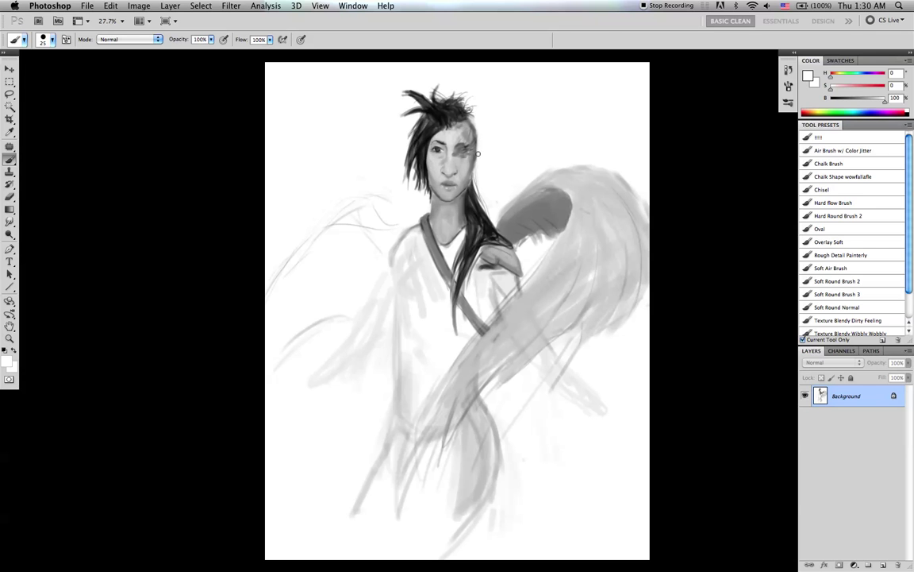
{"action": "left_click", "coordinate": [472, 160], "text": "alt"}
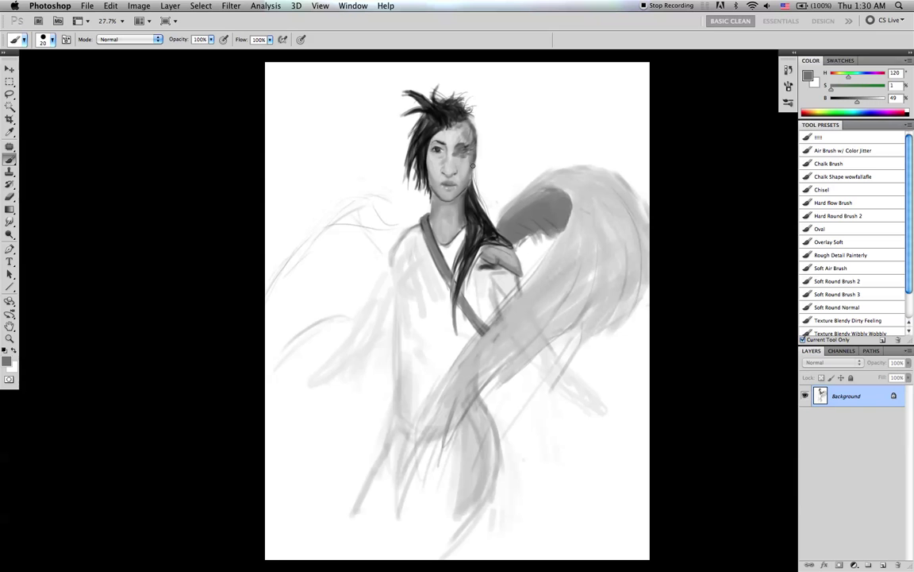
{"action": "left_click", "coordinate": [468, 166], "text": "alt"}
- Smudge the shading on the far cheek and beside the mouth, reducing the smudge size from 40 to 25 px
{"action": "key", "text": "r"}
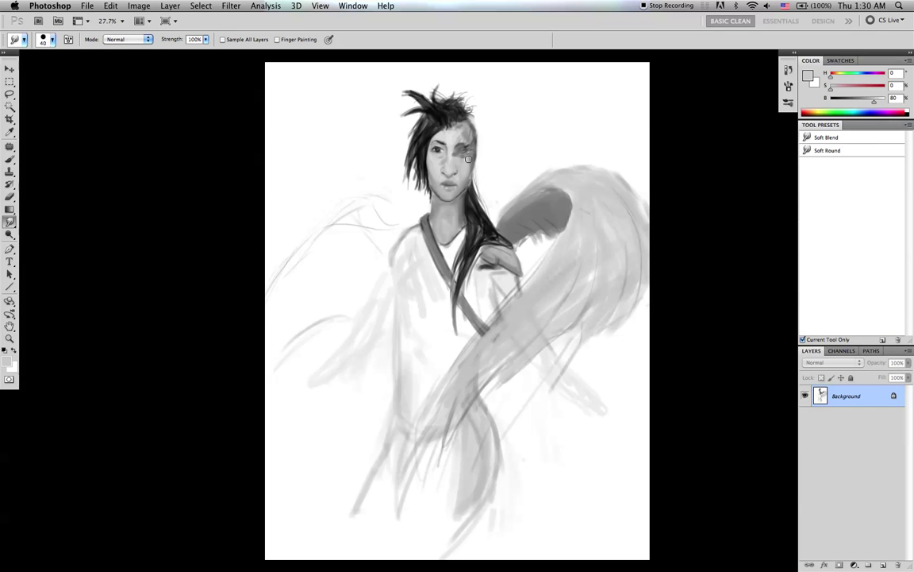
{"action": "key", "text": "d"}
{"action": "key", "text": "bracketleft"}
{"action": "key", "text": "bracketleft"}
{"action": "key", "text": "bracketleft"}
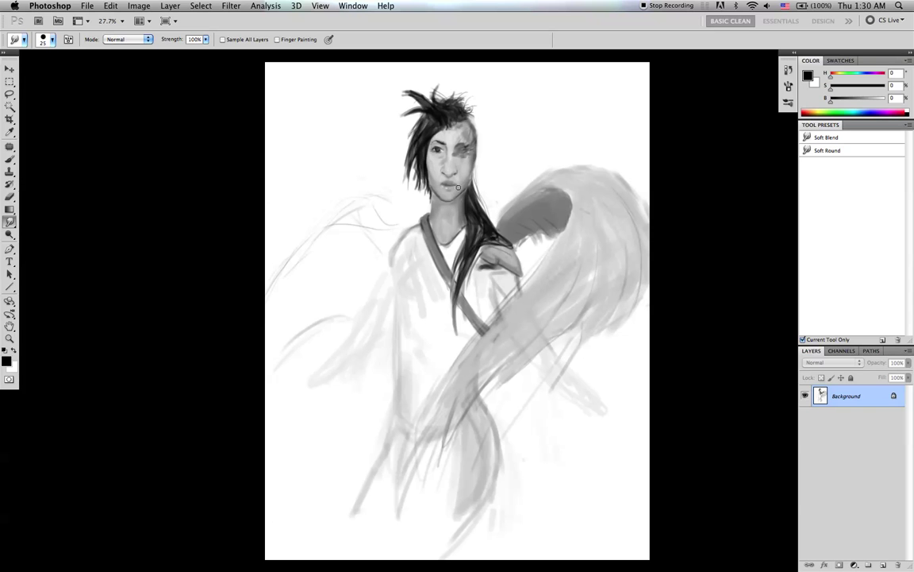
- Retouch the jaw and neck edge beside the hair with black and a sampled 64% grey, using a 10 px brush
{"action": "key", "text": "b"}
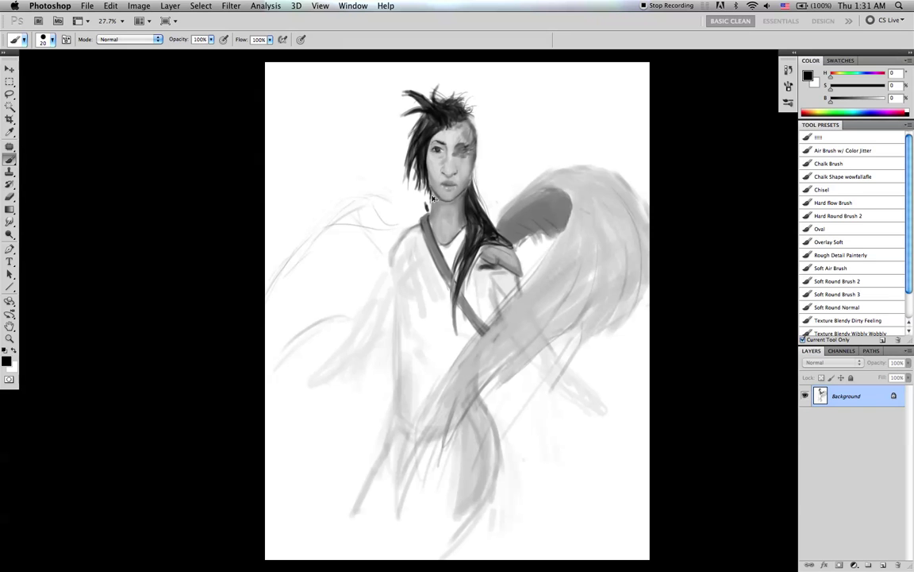
{"action": "key", "text": "x"}
{"action": "left_click", "coordinate": [437, 199], "text": "alt"}
{"action": "key", "text": "["}
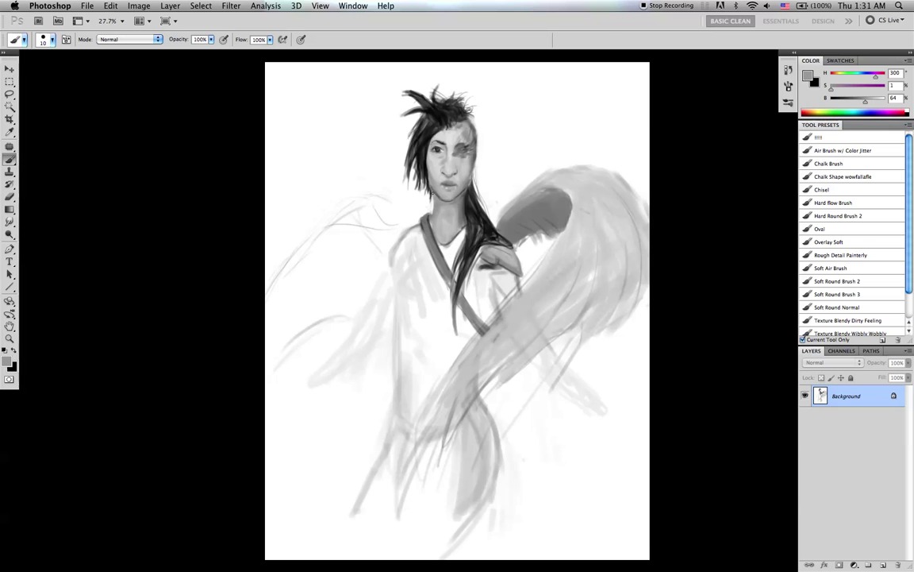
{"action": "left_click", "coordinate": [439, 216], "text": "alt"}
{"action": "key", "text": "d"}
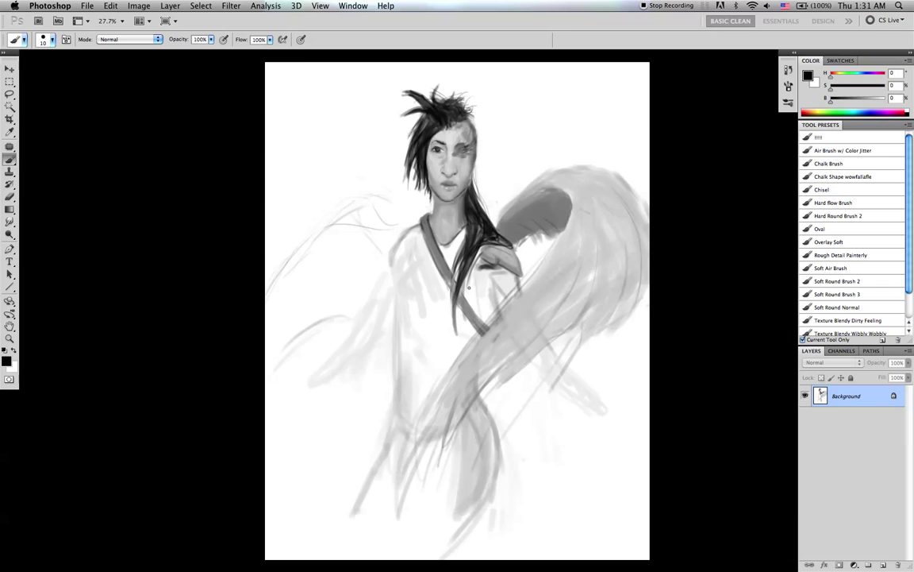
- Sketch the upper contour of the unshaded wing behind the shoulder with grey sampled from the finished wing
{"action": "key", "text": "bracketright"}
{"action": "key", "text": "bracketright"}
{"action": "key", "text": "bracketright"}
{"action": "left_click", "coordinate": [560, 205], "text": "alt"}
{"action": "left_click_drag", "start_coordinate": [353, 210], "coordinate": [278, 290]}
{"action": "mouse_move", "coordinate": [307, 256]}
{"action": "left_mouse_down"}
{"action": "mouse_move", "coordinate": [361, 219]}
{"action": "mouse_move", "coordinate": [378, 223]}
{"action": "left_mouse_up"}
{"action": "mouse_move", "coordinate": [365, 209]}
{"action": "left_mouse_down"}
{"action": "mouse_move", "coordinate": [328, 230]}
{"action": "mouse_move", "coordinate": [256, 314]}
{"action": "mouse_move", "coordinate": [366, 228]}
{"action": "mouse_move", "coordinate": [381, 230]}
{"action": "mouse_move", "coordinate": [370, 220]}
{"action": "mouse_move", "coordinate": [396, 234]}
{"action": "left_mouse_up"}
- Block in the body of that wing with broad grey strokes running from the shoulder to the canvas edge
{"action": "key", "text": "bracketright"}
{"action": "key", "text": "bracketright"}
{"action": "key", "text": "bracketright"}
{"action": "left_click_drag", "start_coordinate": [383, 236], "coordinate": [270, 318]}
{"action": "key", "text": "bracketright"}
{"action": "key", "text": "bracketright"}
{"action": "key", "text": "bracketright"}
{"action": "key", "text": "bracketright"}
{"action": "key", "text": "bracketright"}
{"action": "mouse_move", "coordinate": [357, 233]}
{"action": "left_mouse_down"}
{"action": "mouse_move", "coordinate": [253, 335]}
{"action": "mouse_move", "coordinate": [292, 288]}
{"action": "mouse_move", "coordinate": [262, 337]}
{"action": "left_mouse_up"}
{"action": "mouse_move", "coordinate": [374, 239]}
{"action": "left_mouse_down"}
{"action": "mouse_move", "coordinate": [262, 349]}
{"action": "mouse_move", "coordinate": [259, 370]}
{"action": "mouse_move", "coordinate": [378, 273]}
{"action": "mouse_move", "coordinate": [385, 248]}
{"action": "mouse_move", "coordinate": [352, 219]}
{"action": "mouse_move", "coordinate": [359, 231]}
{"action": "mouse_move", "coordinate": [297, 274]}
{"action": "mouse_move", "coordinate": [273, 310]}
{"action": "left_mouse_up"}
- Add narrower feather strokes across the newly filled wing and along its lower edge, reducing the brush size
{"action": "key", "text": "bracketleft"}
{"action": "key", "text": "bracketleft"}
{"action": "key", "text": "bracketleft"}
{"action": "key", "text": "bracketleft"}
{"action": "left_click_drag", "start_coordinate": [388, 243], "coordinate": [274, 327]}
{"action": "key", "text": "bracketleft"}
{"action": "key", "text": "bracketleft"}
{"action": "key", "text": "bracketleft"}
{"action": "key", "text": "bracketleft"}
{"action": "key", "text": "bracketleft"}
{"action": "left_click_drag", "start_coordinate": [321, 275], "coordinate": [283, 343]}
{"action": "mouse_move", "coordinate": [320, 318]}
{"action": "left_mouse_down"}
{"action": "mouse_move", "coordinate": [356, 260]}
{"action": "mouse_move", "coordinate": [342, 306]}
{"action": "left_mouse_up"}
{"action": "left_click_drag", "start_coordinate": [382, 260], "coordinate": [322, 324]}
- Extend the wing's lower feathers with 85% grey and a 60 px brush, reset the colours to black and white, and flip the canvas horizontally
{"action": "key", "text": "bracketright"}
{"action": "key", "text": "bracketright"}
{"action": "key", "text": "bracketright"}
{"action": "key", "text": "bracketright"}
{"action": "left_click", "coordinate": [320, 325], "text": "alt"}
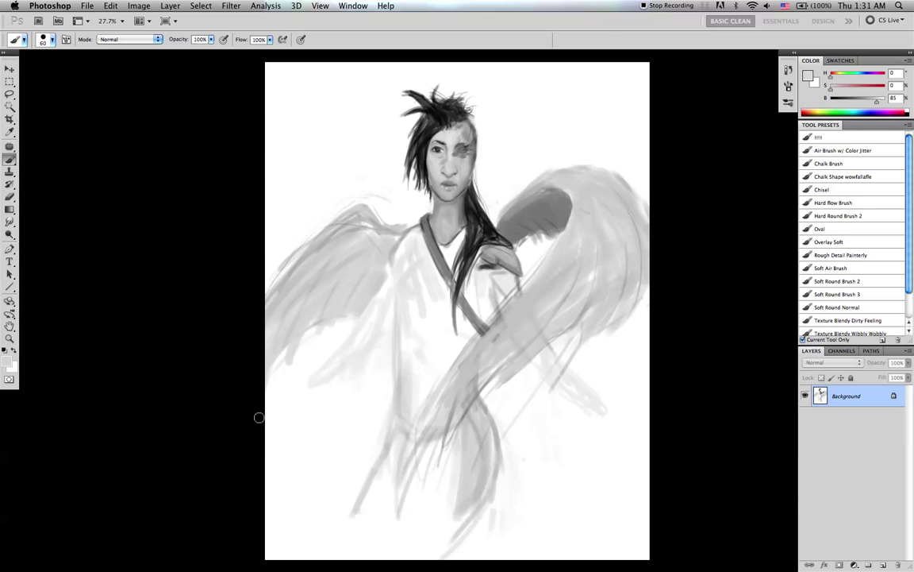
{"action": "key", "text": "bracketleft"}
{"action": "key", "text": "bracketleft"}
{"action": "key", "text": "bracketleft"}
{"action": "key", "text": "d"}
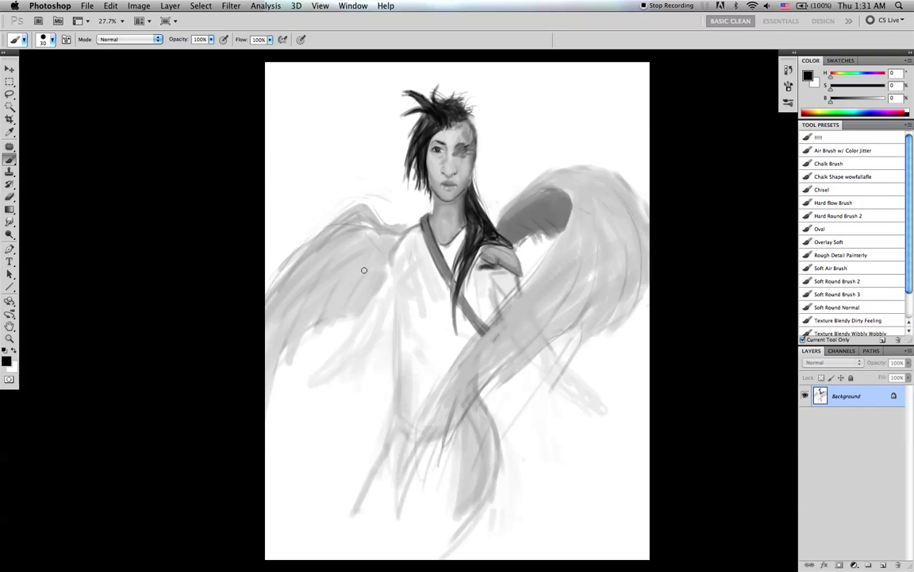
{"action": "key", "text": "super+shift+h"}
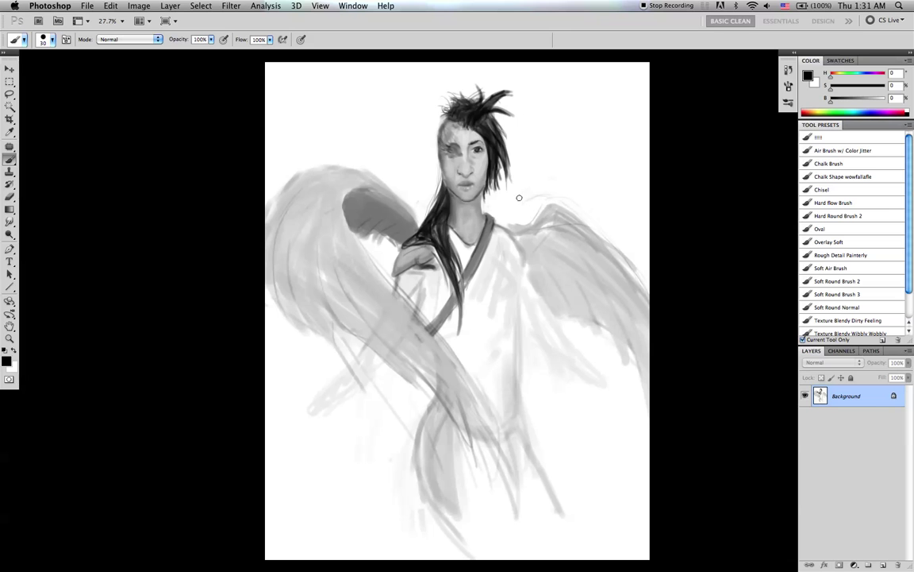
- Paint the long hair down the shadowed side of the face and stubble at the temple with near-black sampled from the hair
{"action": "left_click", "coordinate": [470, 114], "text": "alt"}
{"action": "key", "text": "["}
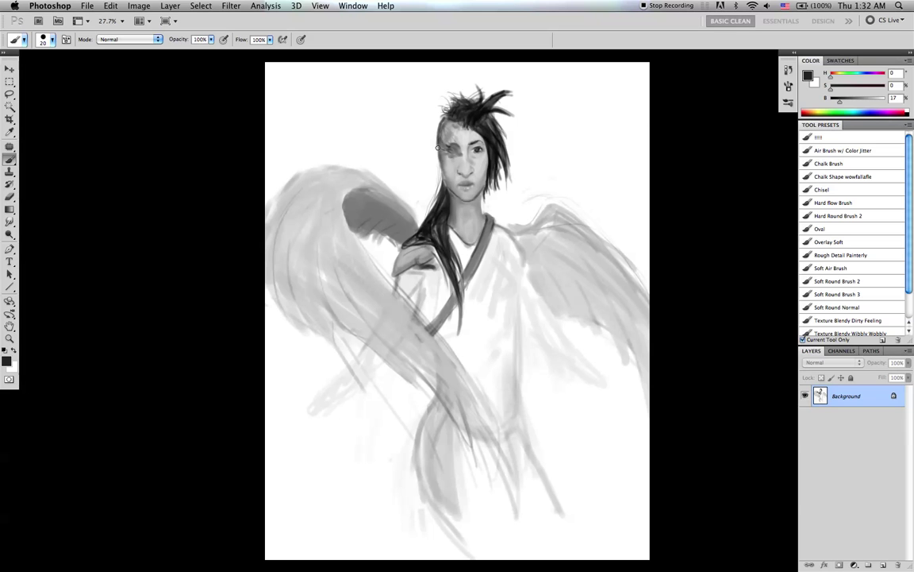
{"action": "mouse_move", "coordinate": [436, 133]}
{"action": "left_mouse_down"}
{"action": "mouse_move", "coordinate": [447, 117]}
{"action": "mouse_move", "coordinate": [436, 143]}
{"action": "mouse_move", "coordinate": [440, 180]}
{"action": "left_mouse_up"}
{"action": "key", "text": "bracketleft"}
{"action": "left_click", "coordinate": [449, 116], "text": "alt"}
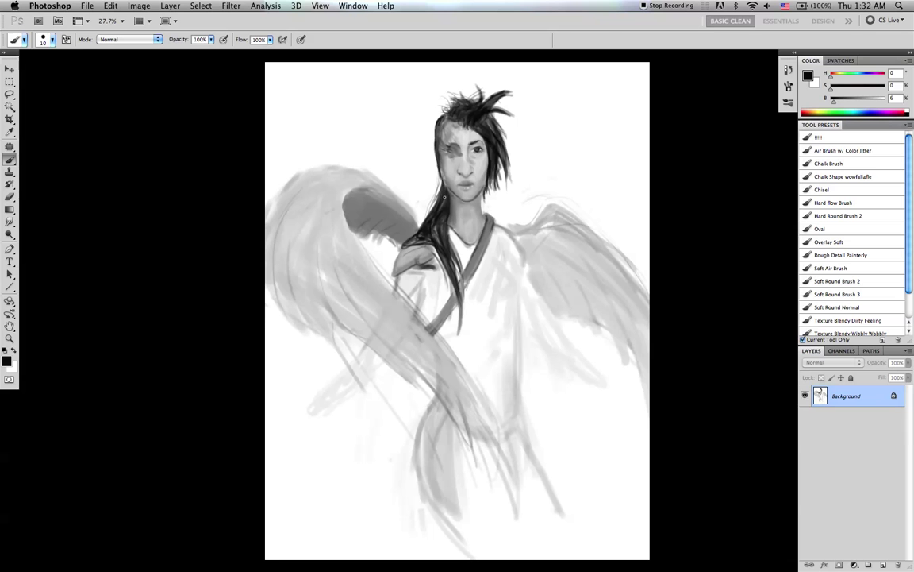
{"action": "left_click_drag", "start_coordinate": [442, 175], "coordinate": [433, 204]}
{"action": "left_click_drag", "start_coordinate": [435, 127], "coordinate": [436, 163]}
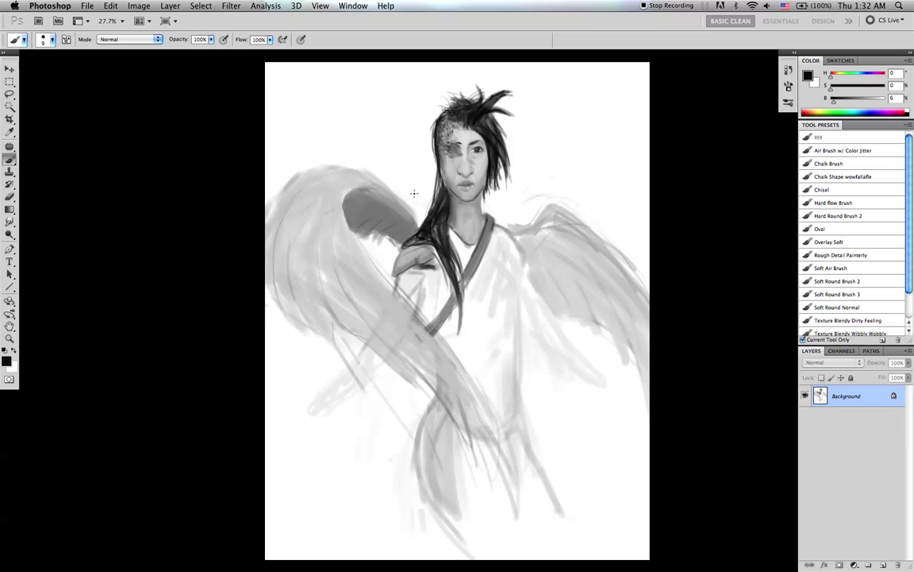
- Shade the nose bridge beside the shadowed eye with 51% grey and a 15 px brush, and smudge the shading
{"action": "key", "text": "bracketright"}
{"action": "key", "text": "bracketright"}
{"action": "key", "text": "bracketright"}
{"action": "left_click", "coordinate": [474, 140], "text": "alt"}
{"action": "left_click", "coordinate": [458, 145], "text": "alt"}
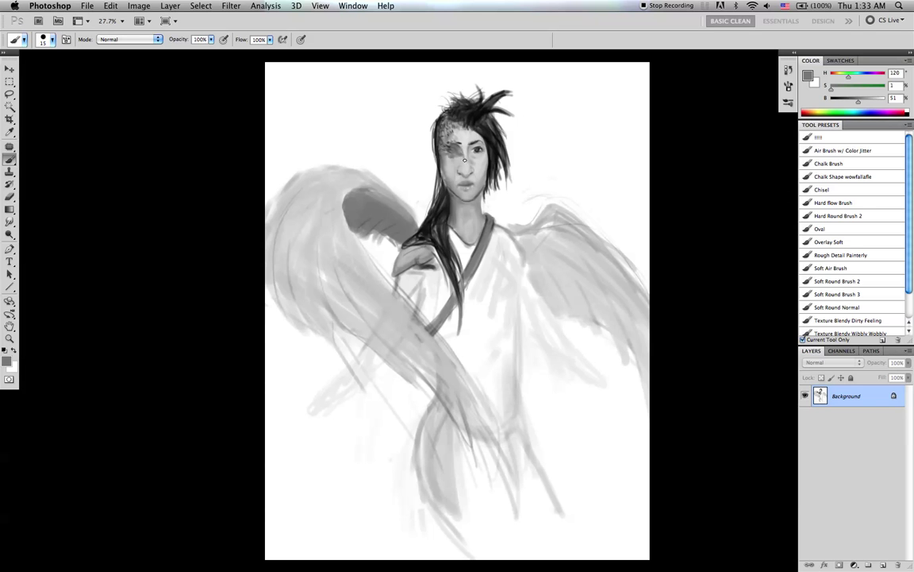
{"action": "key", "text": "bracketright"}
{"action": "key", "text": "r"}
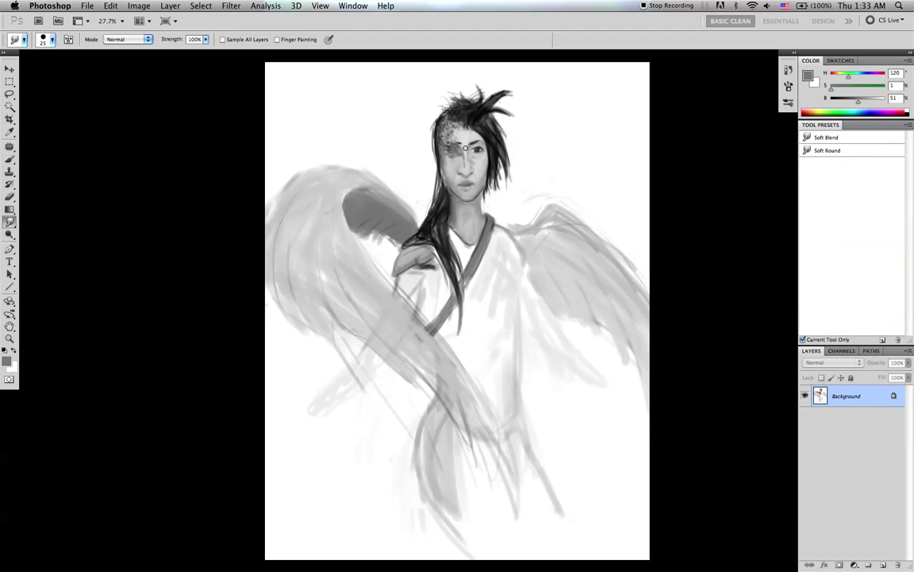
{"action": "key", "text": "bracketright"}
{"action": "key", "text": "b"}
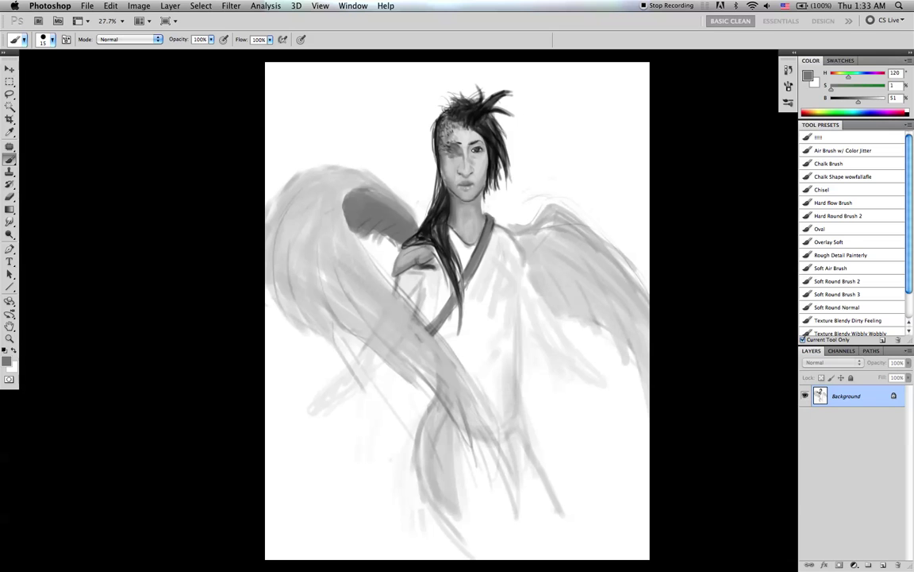
- Paint over the nose's old lines with light grey sampled from the face and a 30 px brush
{"action": "left_click", "coordinate": [470, 174], "text": "alt"}
{"action": "key", "text": "bracketright"}
{"action": "key", "text": "bracketright"}
{"action": "key", "text": "d"}
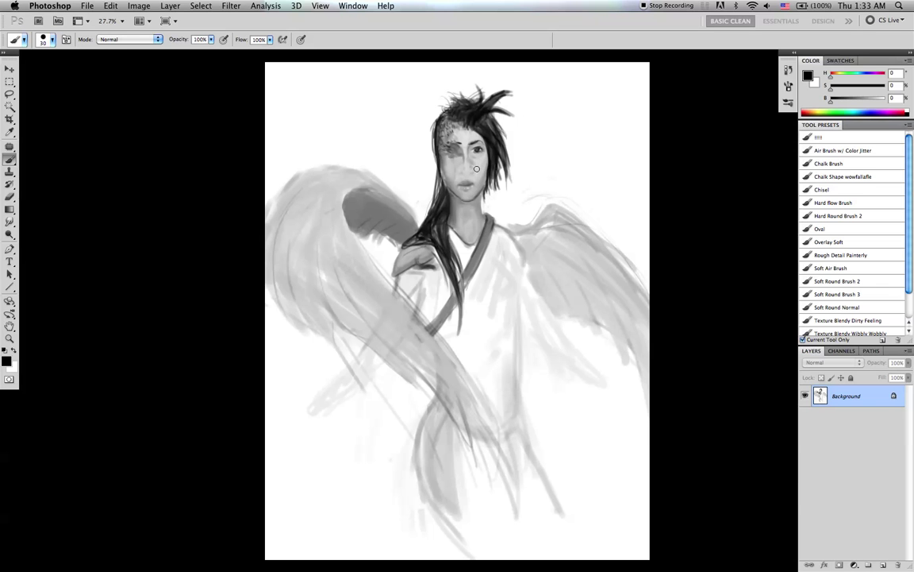
{"action": "left_click", "coordinate": [472, 171], "text": "alt"}
- Redraw the nostrils with black and a 10 px brush
{"action": "key", "text": "z"}
{"action": "mouse_move", "coordinate": [473, 172]}
{"action": "left_mouse_down"}
{"action": "mouse_move", "coordinate": [494, 169]}
{"action": "mouse_move", "coordinate": [488, 188]}
{"action": "left_mouse_up"}
{"action": "key", "text": "b"}
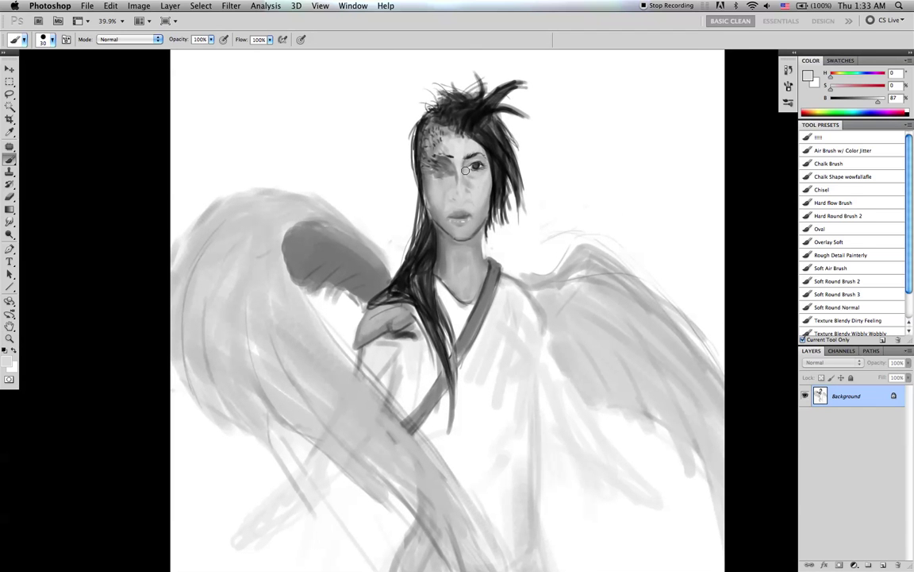
{"action": "key", "text": "d"}
{"action": "key", "text": "bracketleft"}
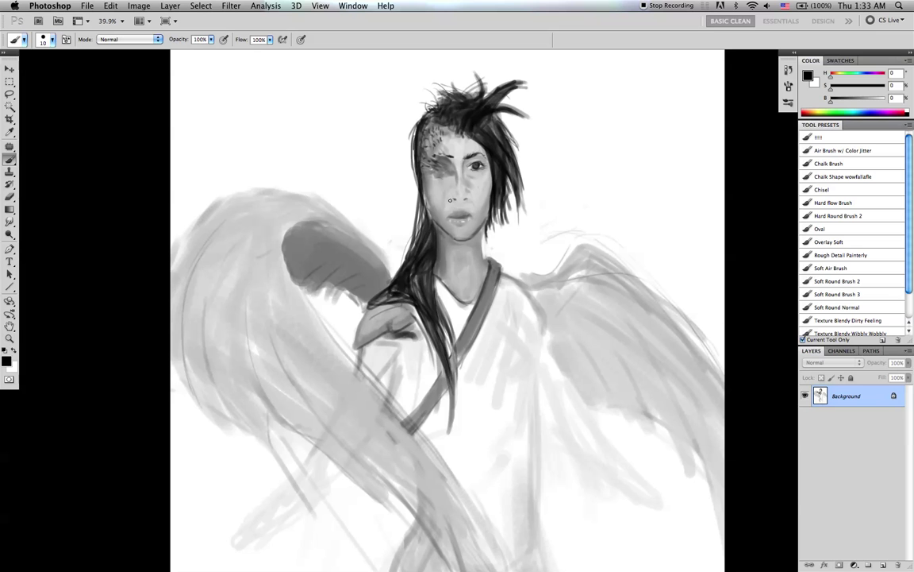
- Model the shadowed side of the nose with sampled 62% and 83% greys, enlarging the brush to 25 px for the lighter tone
{"action": "left_click", "coordinate": [450, 197], "text": "alt"}
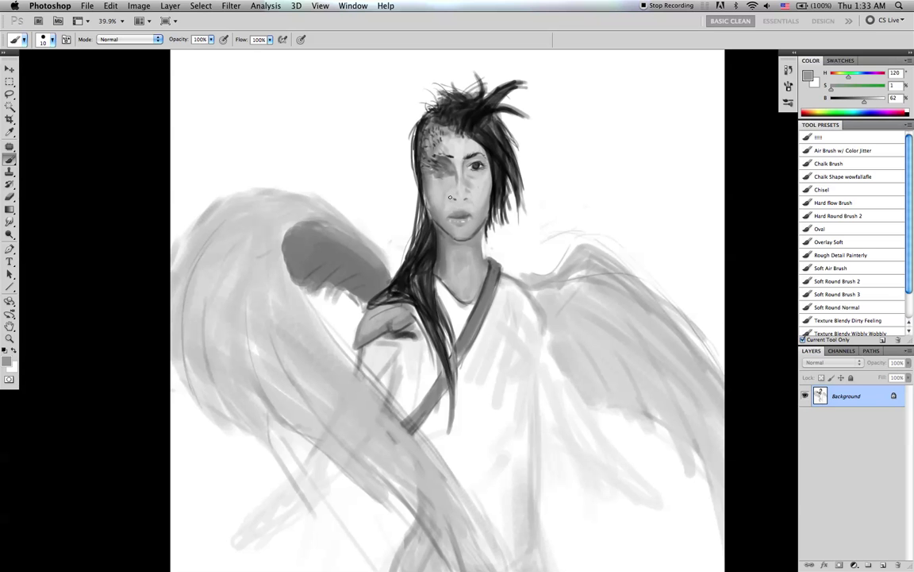
{"action": "left_click", "coordinate": [446, 192], "text": "alt"}
{"action": "key", "text": "bracketright"}
{"action": "key", "text": "bracketright"}
{"action": "left_click_drag", "start_coordinate": [447, 193], "coordinate": [446, 200]}
{"action": "key", "text": "bracketleft"}
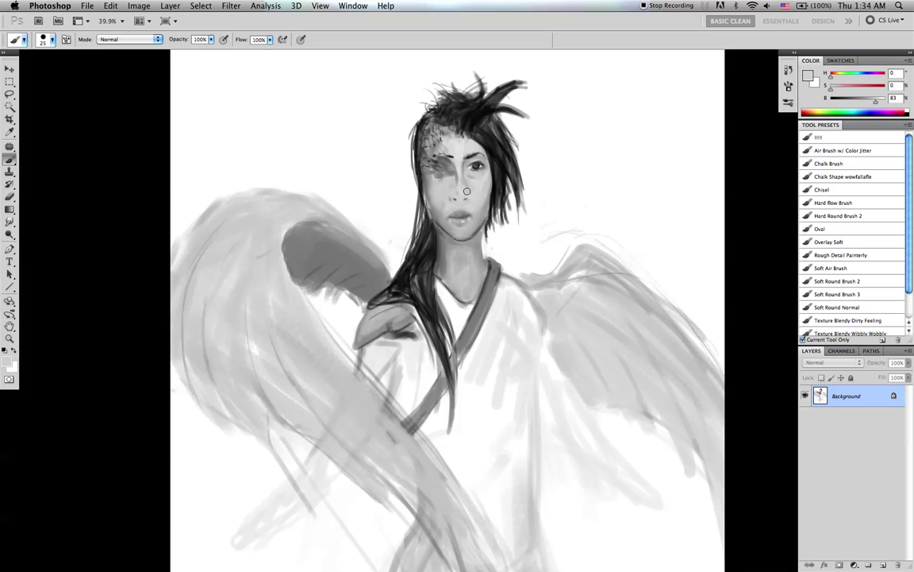
- Lighten the nose and adjoining cheek with white and greys sampled from the face, varying the brush size
{"action": "left_click", "coordinate": [435, 191], "text": "alt"}
{"action": "key", "text": "bracketleft"}
{"action": "key", "text": "bracketleft"}
{"action": "key", "text": "d"}
{"action": "key", "text": "x"}
{"action": "key", "text": "bracketleft"}
{"action": "key", "text": "bracketright"}
{"action": "key", "text": "bracketright"}
{"action": "key", "text": "bracketright"}
{"action": "left_click", "coordinate": [464, 184], "text": "alt"}
{"action": "key", "text": "bracketright"}
- Shade the nostrils and the wings of the nose with sampled 65% grey and an 8 px brush
{"action": "key", "text": "d"}
{"action": "left_click", "coordinate": [459, 200], "text": "alt"}
{"action": "key", "text": "bracketleft"}
{"action": "left_click", "coordinate": [455, 195], "text": "alt"}
{"action": "left_click", "coordinate": [452, 193], "text": "alt"}
{"action": "key", "text": "bracketleft"}
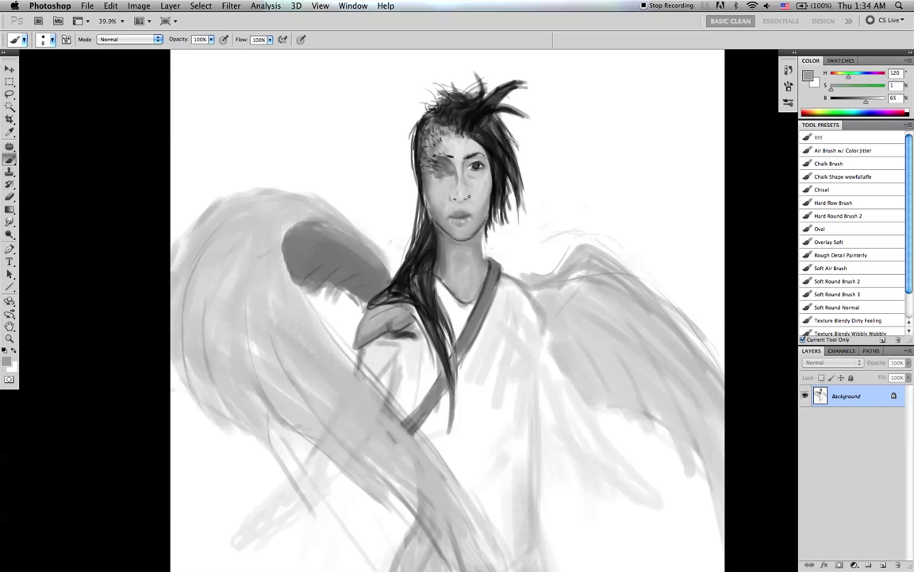
- Define the underside of the nose with 56% grey sampled from the lips, and clean the nostril edge with 88% grey at 7 px
{"action": "key", "text": "bracketright"}
{"action": "key", "text": "bracketright"}
{"action": "left_click", "coordinate": [460, 212], "text": "alt"}
{"action": "left_click", "coordinate": [461, 216], "text": "alt"}
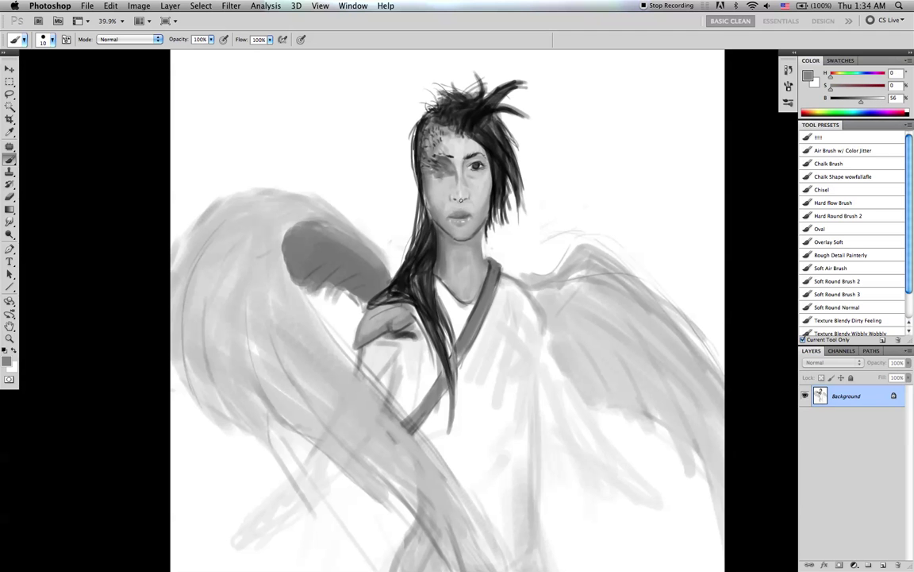
{"action": "key", "text": "bracketright"}
{"action": "key", "text": "d"}
{"action": "key", "text": "bracketleft"}
{"action": "key", "text": "bracketleft"}
{"action": "key", "text": "bracketleft"}
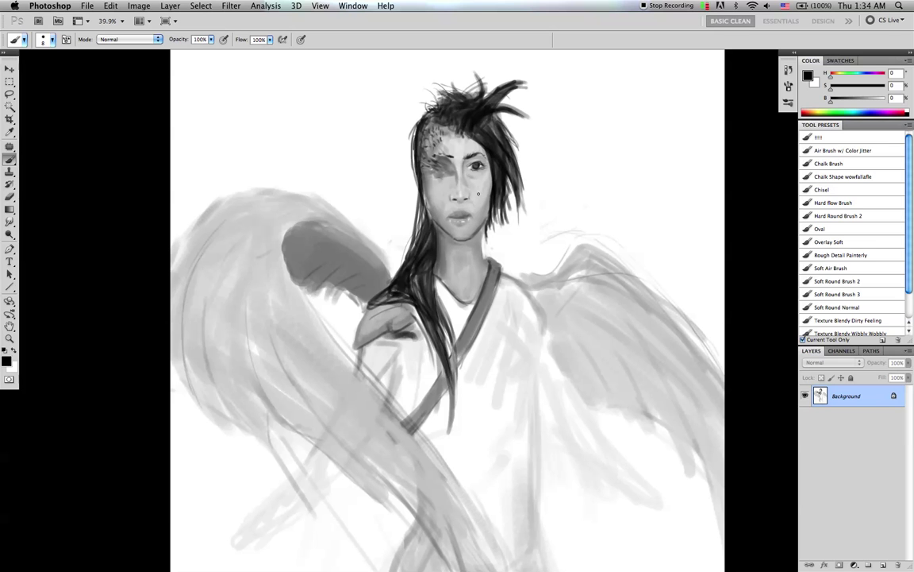
{"action": "left_click", "coordinate": [467, 196], "text": "alt"}
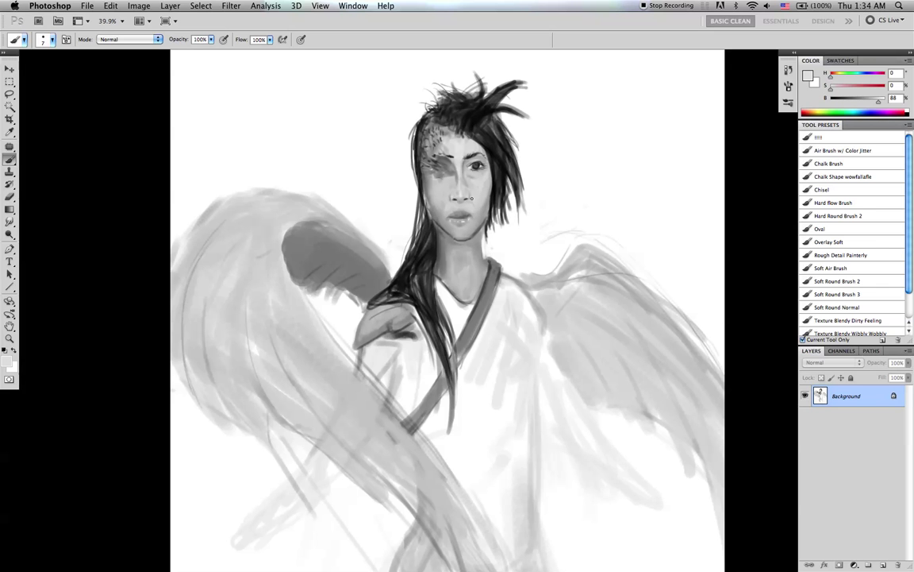
- Add small white highlights to the nose and cheeks, varying the brush size
{"action": "key", "text": "d"}
{"action": "key", "text": "x"}
{"action": "key", "text": "bracketright"}
{"action": "key", "text": "bracketright"}
{"action": "key", "text": "bracketright"}
{"action": "key", "text": "bracketleft"}
{"action": "key", "text": "bracketleft"}
{"action": "key", "text": "bracketleft"}
{"action": "key", "text": "bracketleft"}
{"action": "key", "text": "bracketleft"}
{"action": "key", "text": "bracketleft"}
{"action": "key", "text": "bracketright"}
{"action": "key", "text": "bracketright"}
{"action": "key", "text": "bracketright"}
{"action": "key", "text": "bracketright"}
{"action": "key", "text": "bracketright"}
- Brush soft white highlights on the cheeks at 30% opacity with a 30 px brush, and restore the opacity to 100%
{"action": "key", "text": "3"}
{"action": "key", "text": "bracketright"}
{"action": "key", "text": "bracketright"}
{"action": "key", "text": "bracketright"}
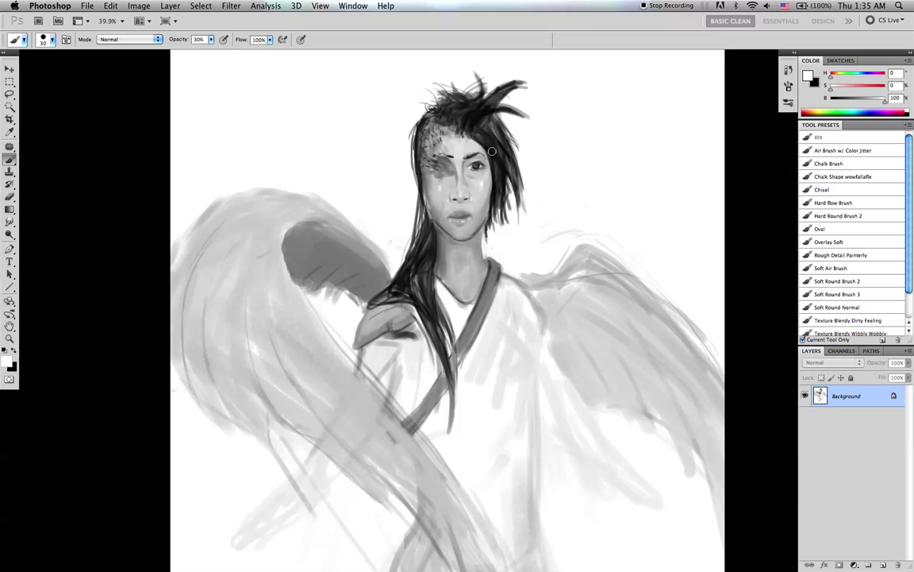
{"action": "key", "text": "0"}
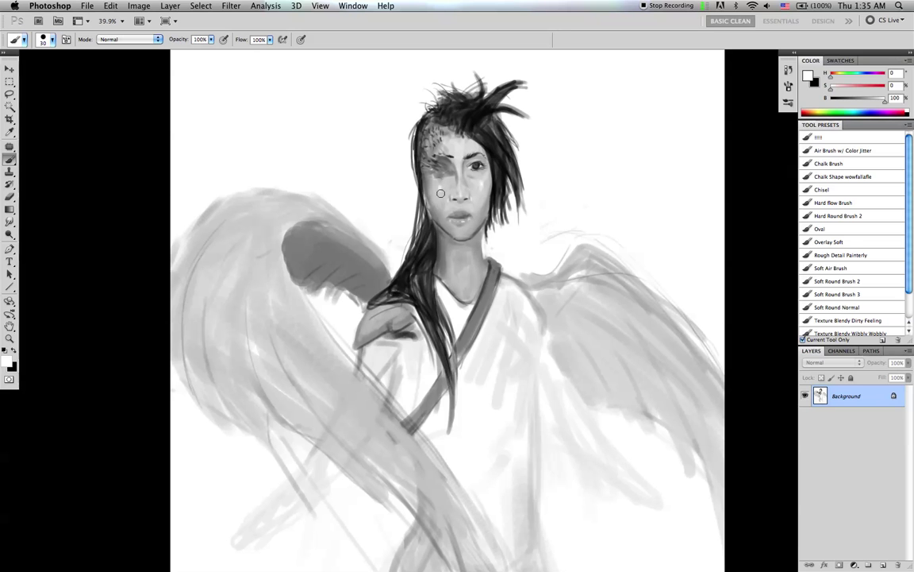
- Draw fine black marks around the shadowed eye with a brush of about 6 px
{"action": "key", "text": "bracketleft"}
{"action": "key", "text": "bracketleft"}
{"action": "key", "text": "bracketleft"}
{"action": "key", "text": "bracketleft"}
{"action": "key", "text": "bracketleft"}
{"action": "key", "text": "x"}
{"action": "key", "text": "bracketleft"}
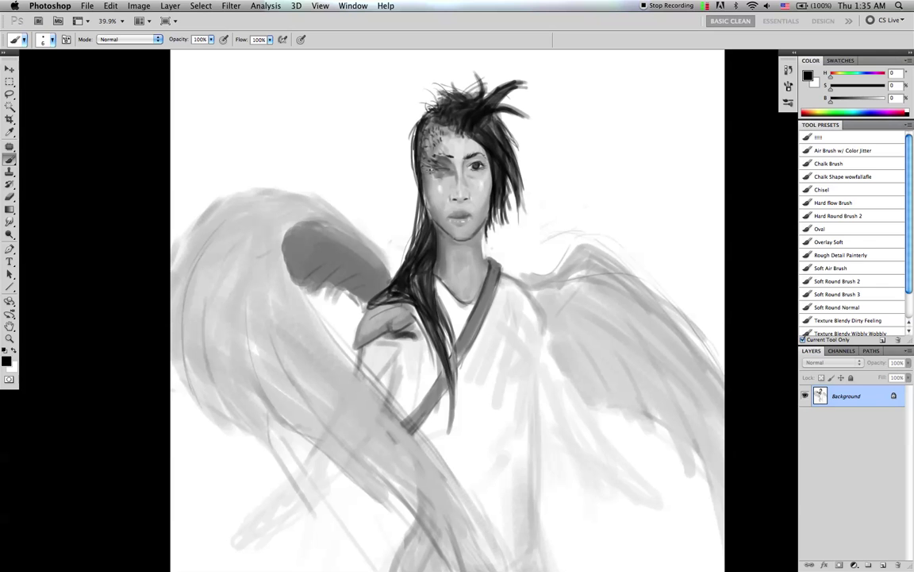
{"action": "key", "text": "bracketright"}
{"action": "key", "text": "bracketright"}
{"action": "key", "text": "bracketleft"}
{"action": "key", "text": "bracketleft"}
- Shade beneath the shadowed eye with sampled 54% grey and define its brow line in black
{"action": "left_click", "coordinate": [444, 169], "text": "alt"}
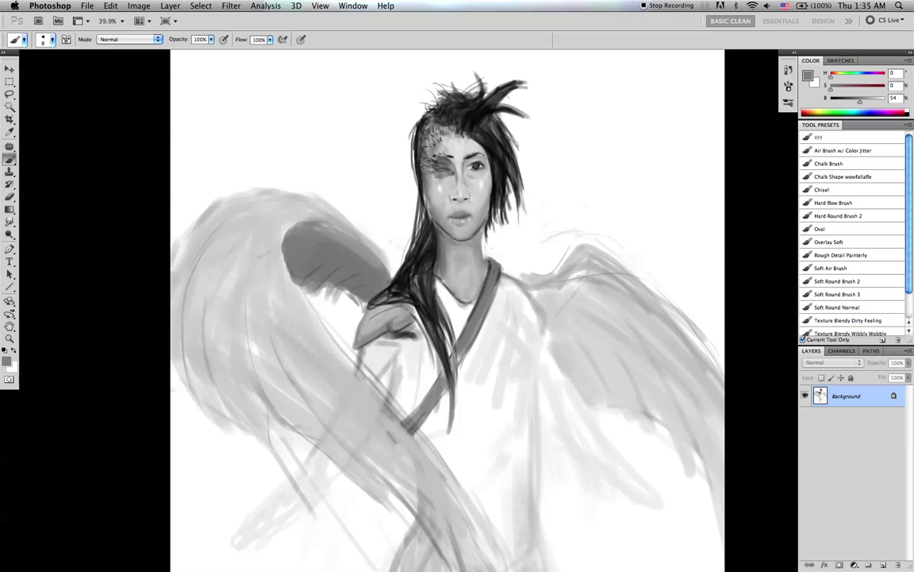
{"action": "key", "text": "bracketright"}
{"action": "left_click_drag", "start_coordinate": [435, 175], "coordinate": [449, 171]}
{"action": "key", "text": "d"}
{"action": "key", "text": "bracketleft"}
{"action": "left_click_drag", "start_coordinate": [430, 158], "coordinate": [446, 158]}
- Darken the stubble on the shaved temple and add loose black strands beside it with a 6 to 7 px brush
{"action": "key", "text": "x"}
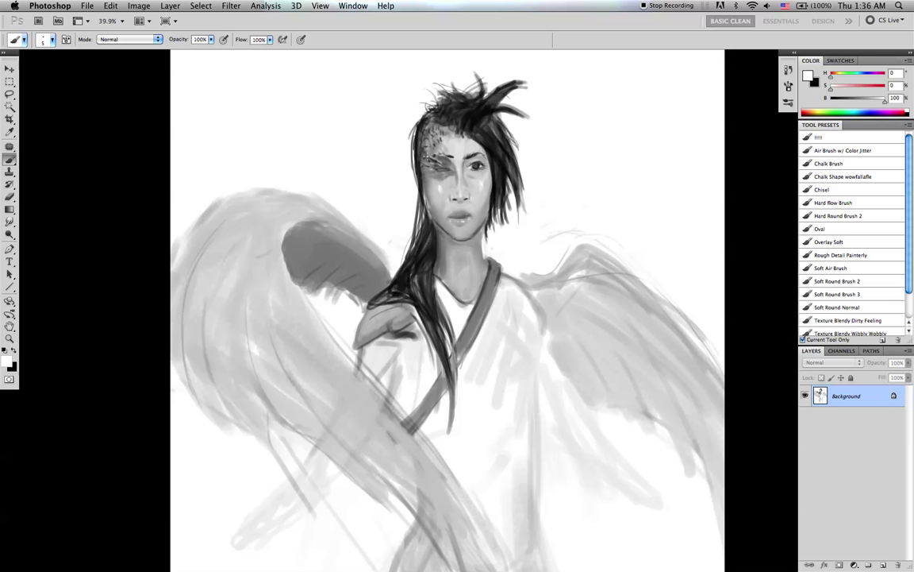
{"action": "key", "text": "x"}
{"action": "key", "text": "["}
{"action": "left_click_drag", "start_coordinate": [429, 128], "coordinate": [430, 132]}
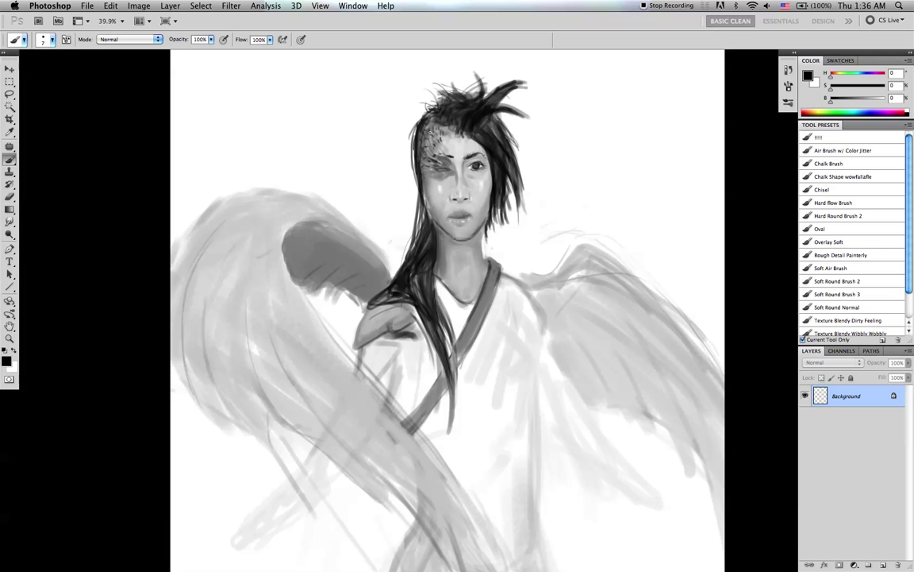
{"action": "key", "text": "bracketright"}
{"action": "key", "text": "bracketright"}
{"action": "key", "text": "bracketright"}
{"action": "key", "text": "bracketright"}
{"action": "key", "text": "bracketleft"}
{"action": "key", "text": "bracketleft"}
{"action": "key", "text": "bracketleft"}
{"action": "key", "text": "bracketleft"}
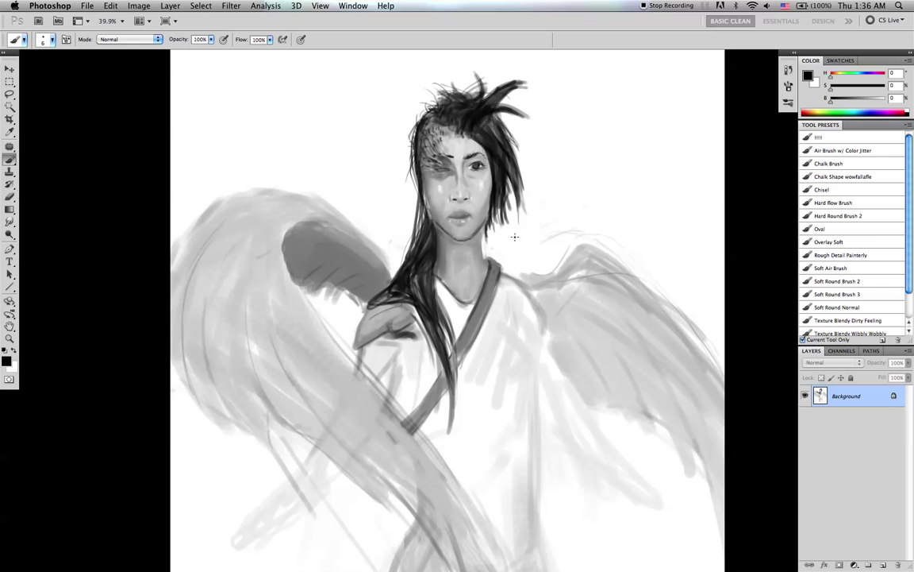
- Sketch a black contour line down the figure's lower leg to the canvas edge with a 40 px brush
{"action": "key", "text": "bracketright"}
{"action": "left_click_drag", "start_coordinate": [554, 251], "coordinate": [512, 205]}
{"action": "key", "text": "bracketright"}
{"action": "key", "text": "bracketright"}
{"action": "key", "text": "bracketright"}
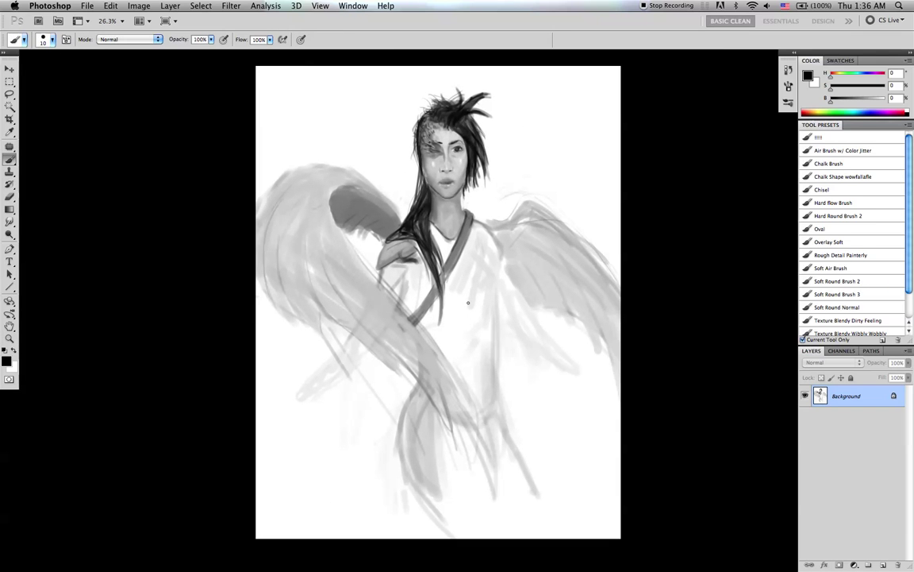
{"action": "key", "text": "bracketright"}
{"action": "left_click_drag", "start_coordinate": [493, 461], "coordinate": [509, 549]}
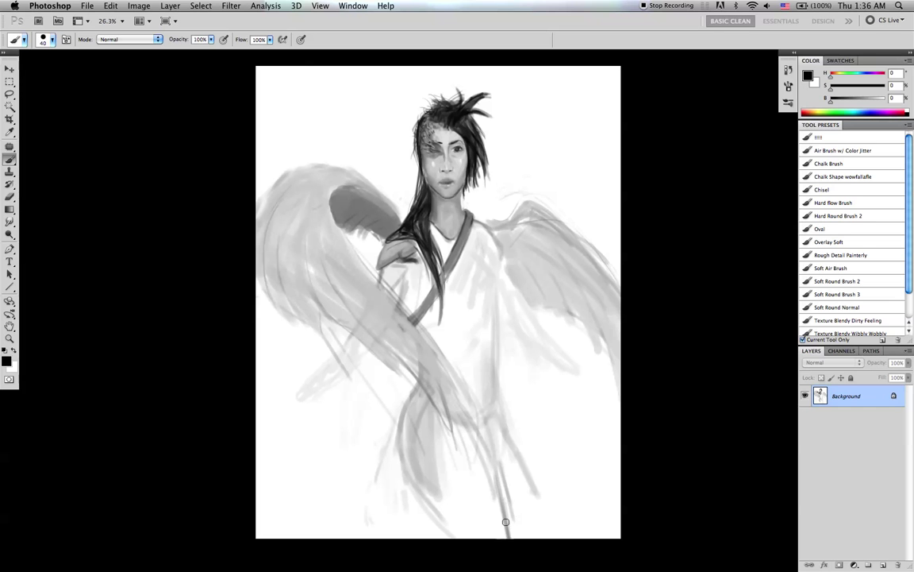
- Block in both legs and the gap between the thighs with sampled 85% light grey using a brush of about 70 px
{"action": "left_click", "coordinate": [426, 437], "text": "alt"}
{"action": "mouse_move", "coordinate": [404, 451]}
{"action": "left_mouse_down"}
{"action": "mouse_move", "coordinate": [374, 515]}
{"action": "mouse_move", "coordinate": [382, 482]}
{"action": "mouse_move", "coordinate": [386, 518]}
{"action": "mouse_move", "coordinate": [420, 488]}
{"action": "mouse_move", "coordinate": [430, 501]}
{"action": "mouse_move", "coordinate": [394, 538]}
{"action": "mouse_move", "coordinate": [408, 516]}
{"action": "mouse_move", "coordinate": [394, 523]}
{"action": "mouse_move", "coordinate": [395, 440]}
{"action": "mouse_move", "coordinate": [407, 498]}
{"action": "mouse_move", "coordinate": [488, 474]}
{"action": "mouse_move", "coordinate": [483, 488]}
{"action": "mouse_move", "coordinate": [501, 532]}
{"action": "mouse_move", "coordinate": [476, 460]}
{"action": "mouse_move", "coordinate": [462, 447]}
{"action": "mouse_move", "coordinate": [486, 538]}
{"action": "left_mouse_up"}
{"action": "key", "text": "bracketleft"}
{"action": "key", "text": "bracketleft"}
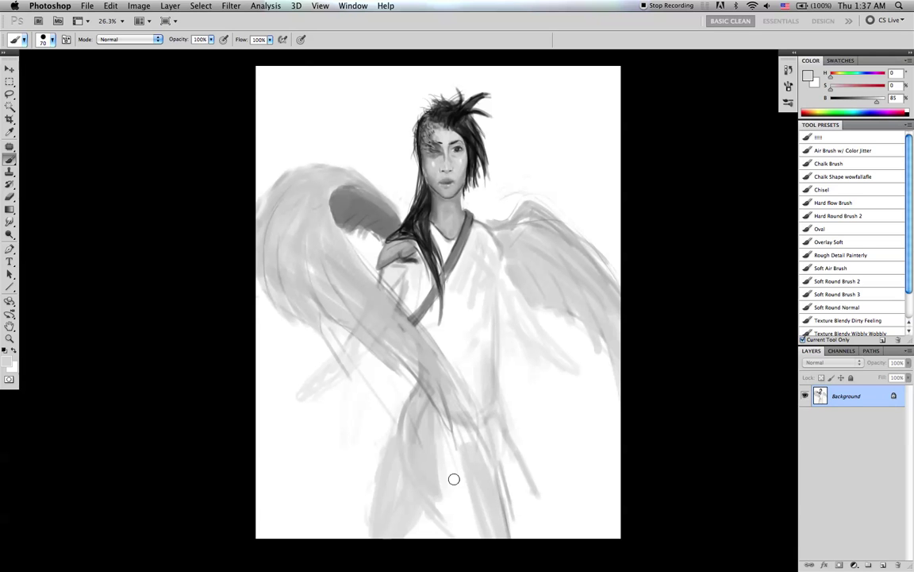
{"action": "mouse_move", "coordinate": [451, 483]}
{"action": "left_mouse_down"}
{"action": "mouse_move", "coordinate": [452, 455]}
{"action": "mouse_move", "coordinate": [445, 478]}
{"action": "left_mouse_up"}
- Shade the upper thighs below the waist with sampled 71% grey using a 90 px brush, and save the document
{"action": "left_click", "coordinate": [503, 512], "text": "alt"}
{"action": "key", "text": "bracketleft"}
{"action": "key", "text": "bracketleft"}
{"action": "key", "text": "bracketleft"}
{"action": "key", "text": "bracketright"}
{"action": "key", "text": "bracketright"}
{"action": "key", "text": "bracketright"}
{"action": "key", "text": "bracketright"}
{"action": "key", "text": "bracketright"}
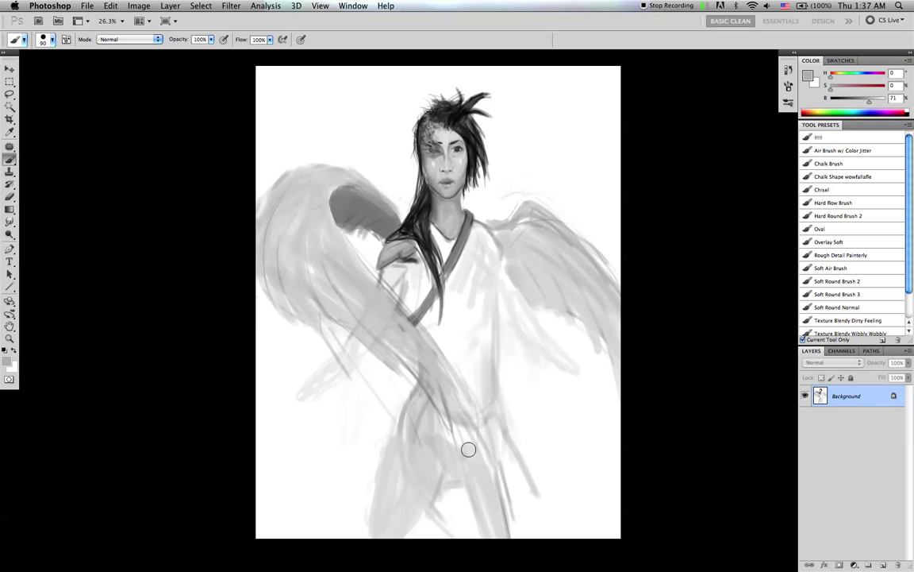
{"action": "left_click_drag", "start_coordinate": [458, 443], "coordinate": [464, 439]}
{"action": "key", "text": "super+s"}
- Flip the canvas horizontally and darken the outer contour of the wing-side leg with the 71% grey and a 50 px brush
{"action": "key", "text": "bracketleft"}
{"action": "key", "text": "bracketleft"}
{"action": "key", "text": "bracketleft"}
{"action": "key", "text": "bracketleft"}
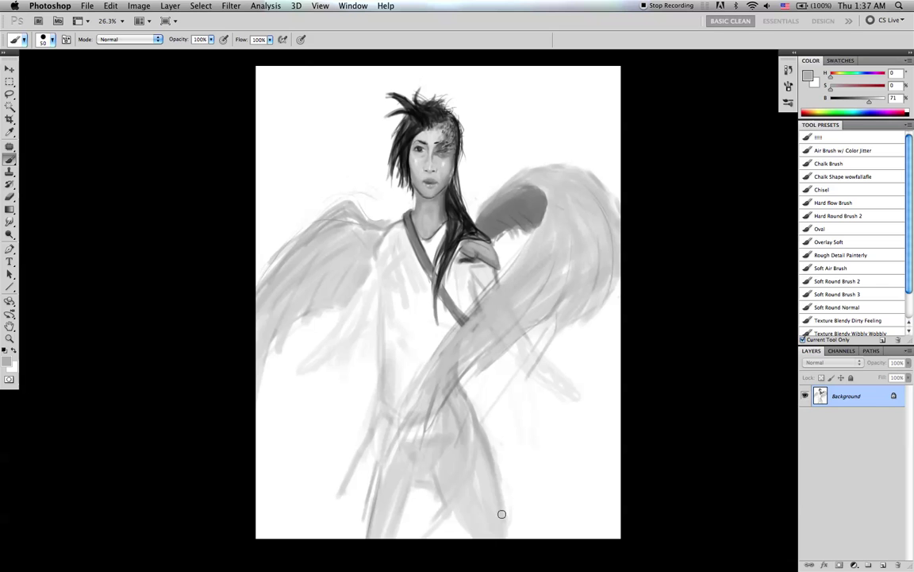
{"action": "key", "text": "bracketright"}
{"action": "key", "text": "bracketright"}
{"action": "key", "text": "bracketright"}
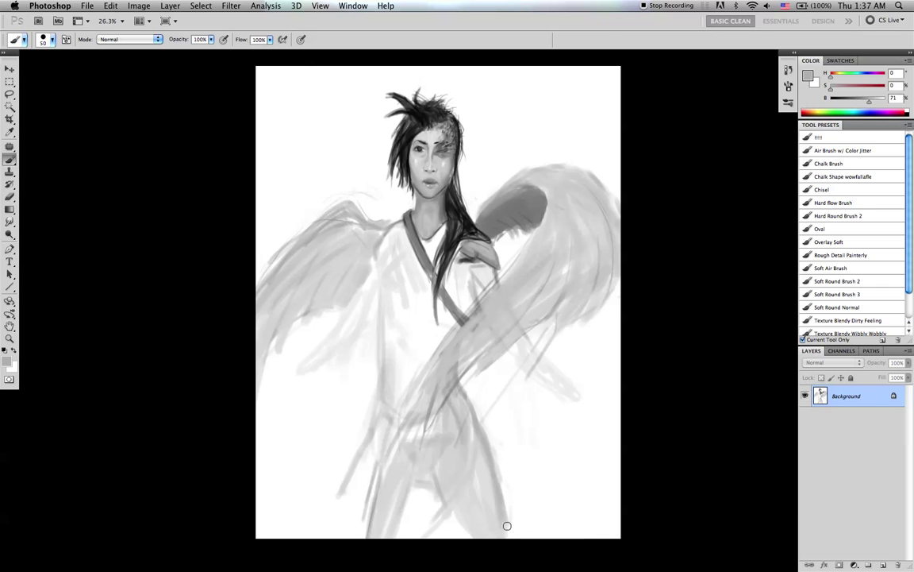
- Sketch the inner contour lines of the legs in grey with a 30 px brush
{"action": "key", "text": "r"}
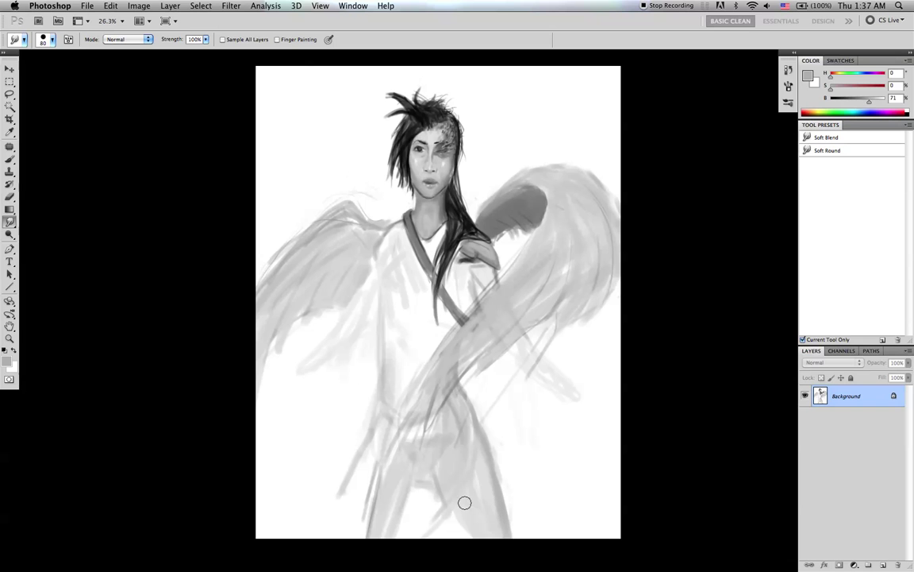
{"action": "key", "text": "b"}
{"action": "key", "text": "bracketleft"}
{"action": "key", "text": "bracketleft"}
{"action": "key", "text": "bracketleft"}
{"action": "key", "text": "bracketleft"}
{"action": "key", "text": "bracketleft"}
{"action": "key", "text": "bracketleft"}
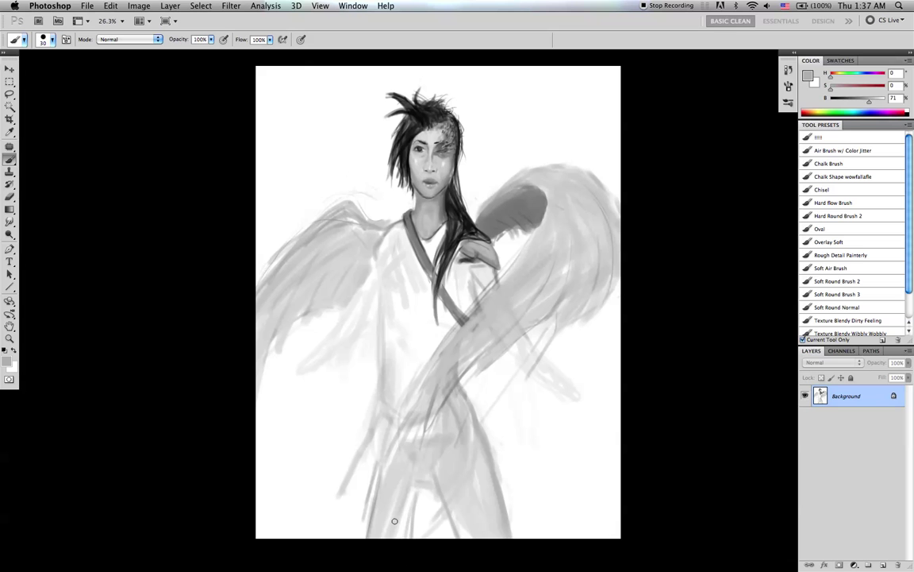
- Strengthen the outer leg contour and extend the inner leg lines toward the crotch, refining with a 20 px grey brush
{"action": "key", "text": "bracketright"}
{"action": "key", "text": "bracketright"}
{"action": "key", "text": "bracketright"}
{"action": "key", "text": "bracketright"}
{"action": "key", "text": "bracketleft"}
{"action": "key", "text": "bracketleft"}
{"action": "key", "text": "bracketleft"}
{"action": "key", "text": "bracketleft"}
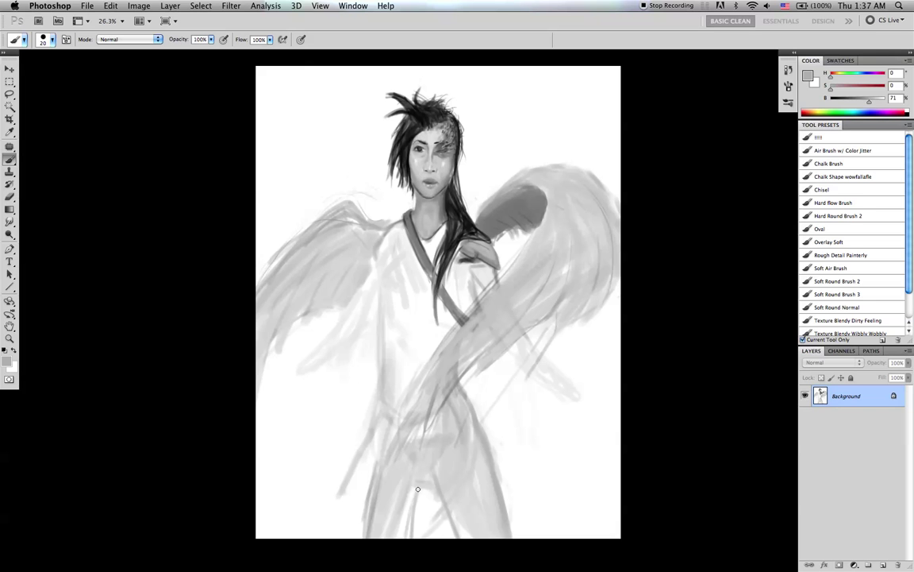
- Flip the canvas horizontally and paint out the loose cloth line beside the hip with sampled white at 70 px
{"action": "key", "text": "bracketright"}
{"action": "key", "text": "bracketright"}
{"action": "key", "text": "bracketright"}
{"action": "key", "text": "shift+super+h"}
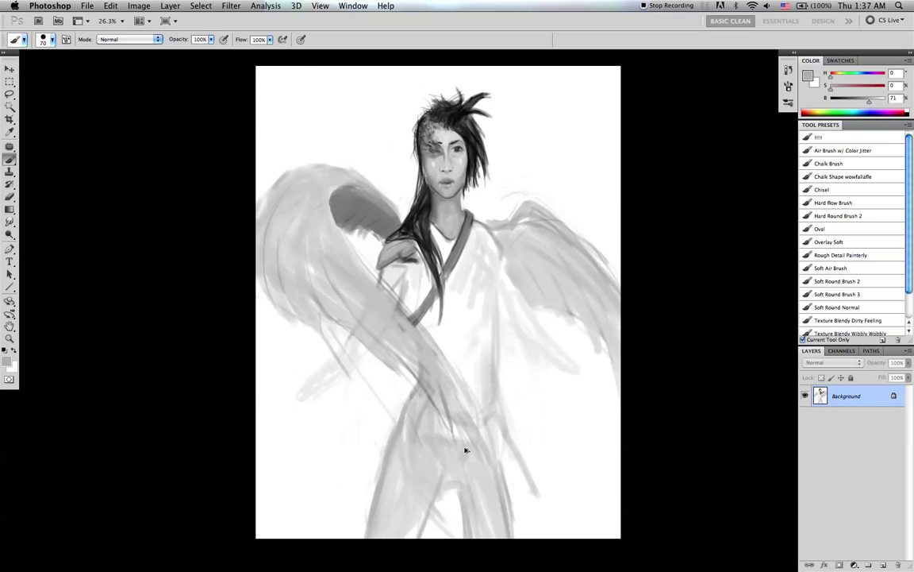
{"action": "left_click", "coordinate": [524, 432], "text": "alt"}
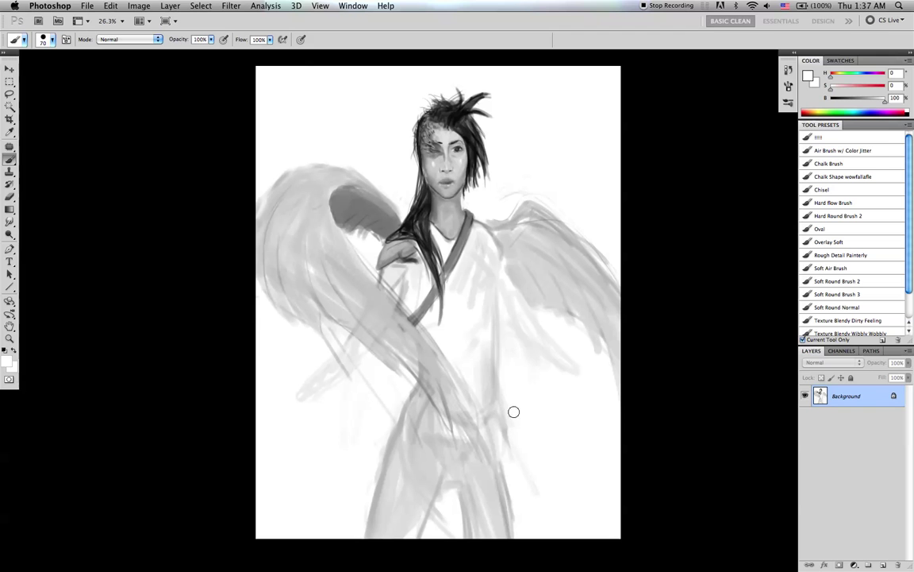
- Extend the lower leg's outer side with sampled light grey, and trim its inner edge with sampled white at 70 px
{"action": "left_click", "coordinate": [493, 486], "text": "alt"}
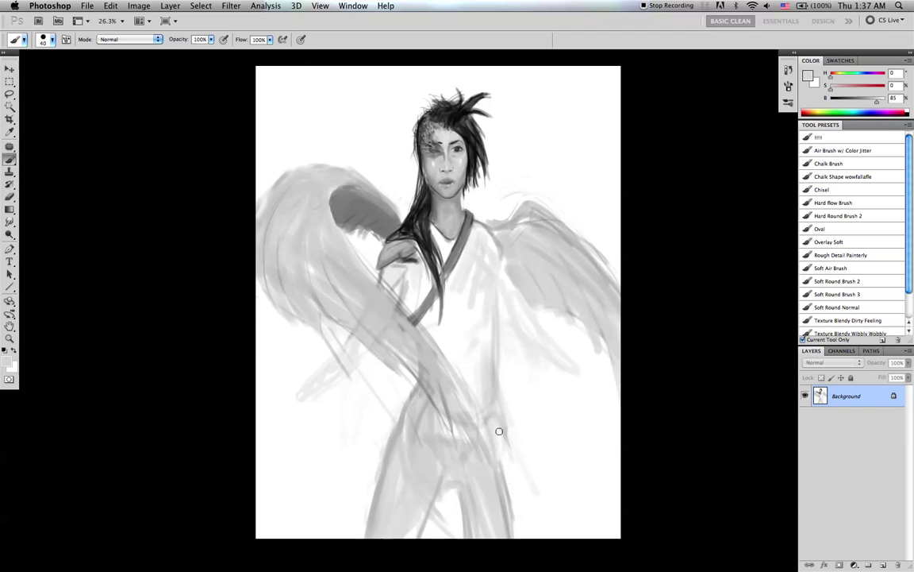
{"action": "key", "text": "bracketright"}
{"action": "key", "text": "bracketright"}
{"action": "key", "text": "bracketright"}
{"action": "left_click_drag", "start_coordinate": [522, 533], "coordinate": [520, 539]}
{"action": "left_click_drag", "start_coordinate": [506, 471], "coordinate": [517, 533]}
{"action": "left_click", "coordinate": [458, 518], "text": "alt"}
{"action": "mouse_move", "coordinate": [459, 514]}
{"action": "left_mouse_down"}
{"action": "mouse_move", "coordinate": [472, 551]}
{"action": "mouse_move", "coordinate": [477, 535]}
{"action": "left_mouse_up"}
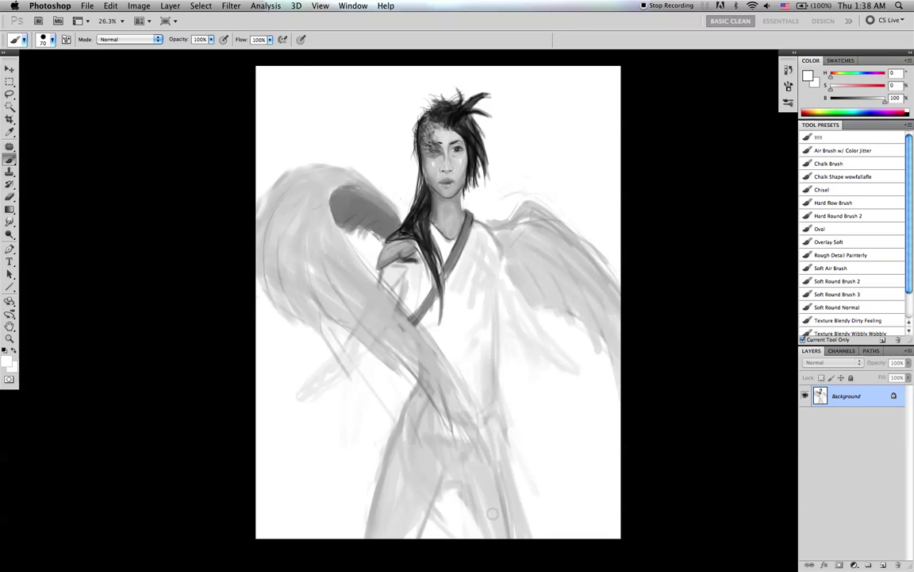
- Fill the thigh with sampled light grey and redraw its inner contour with a smaller brush
{"action": "left_click", "coordinate": [488, 508], "text": "alt"}
{"action": "key", "text": "bracketleft"}
{"action": "key", "text": "bracketleft"}
{"action": "key", "text": "bracketleft"}
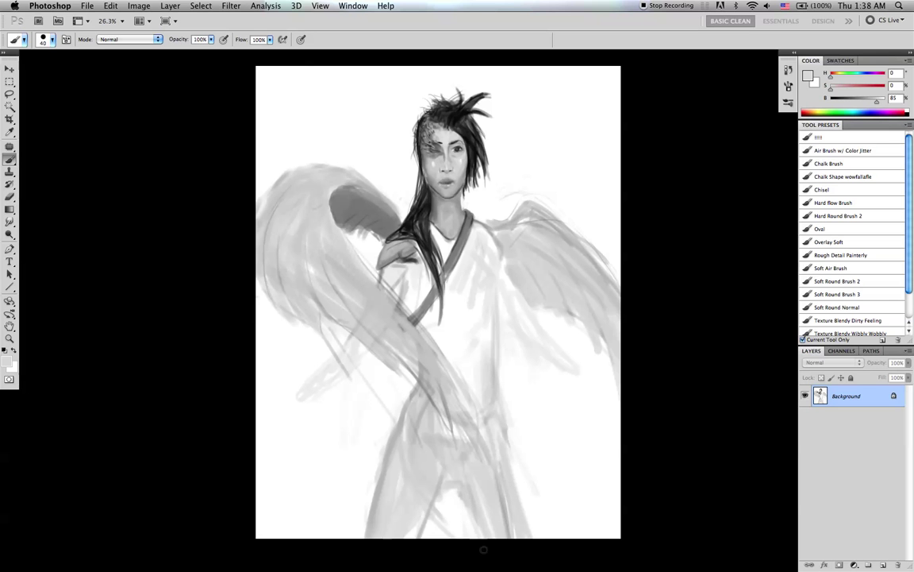
{"action": "key", "text": "bracketleft"}
{"action": "left_click", "coordinate": [463, 508], "text": "alt"}
{"action": "key", "text": "bracketleft"}
{"action": "left_click_drag", "start_coordinate": [462, 498], "coordinate": [480, 536]}
- Darken the side contour of the torso down to the waist in black, and flip the canvas back horizontally
{"action": "key", "text": "d"}
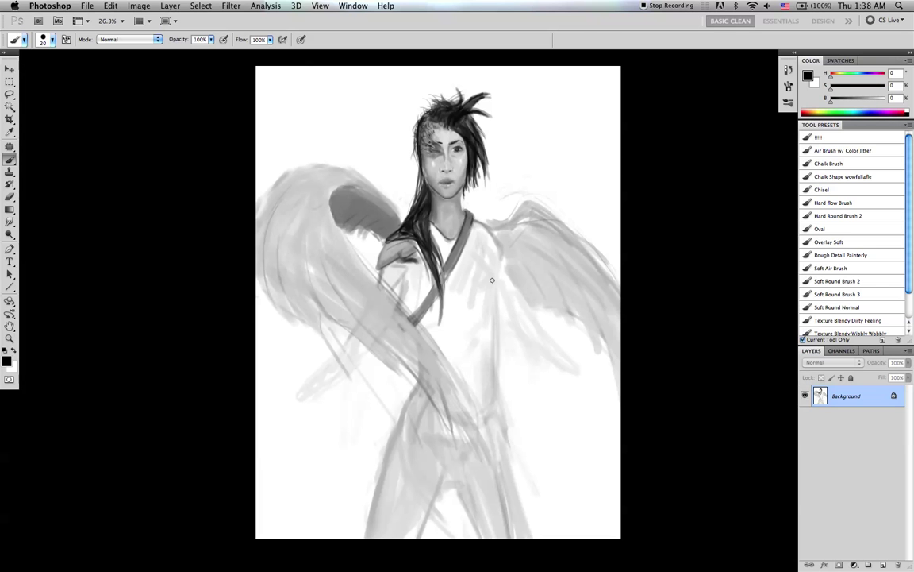
{"action": "left_click_drag", "start_coordinate": [492, 296], "coordinate": [497, 398]}
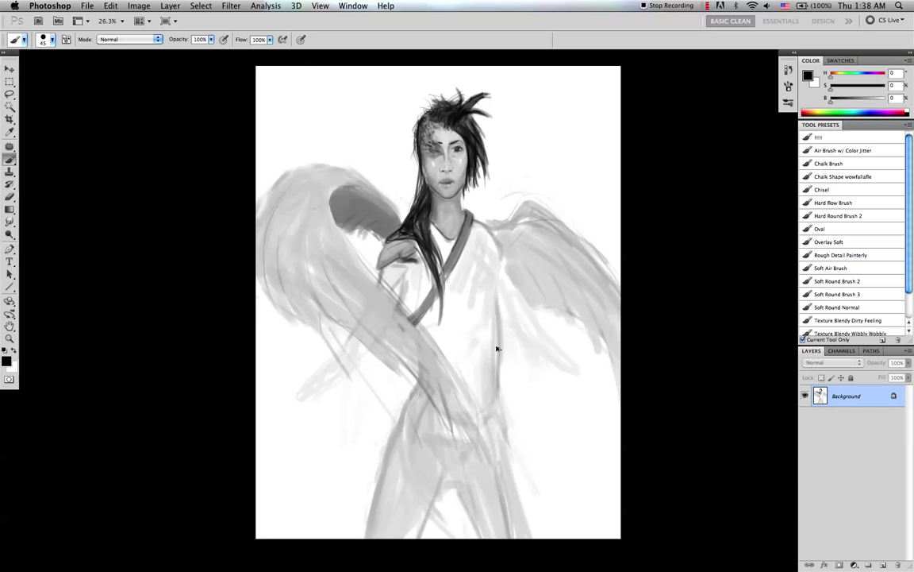
{"action": "key", "text": "super+shift+h"}
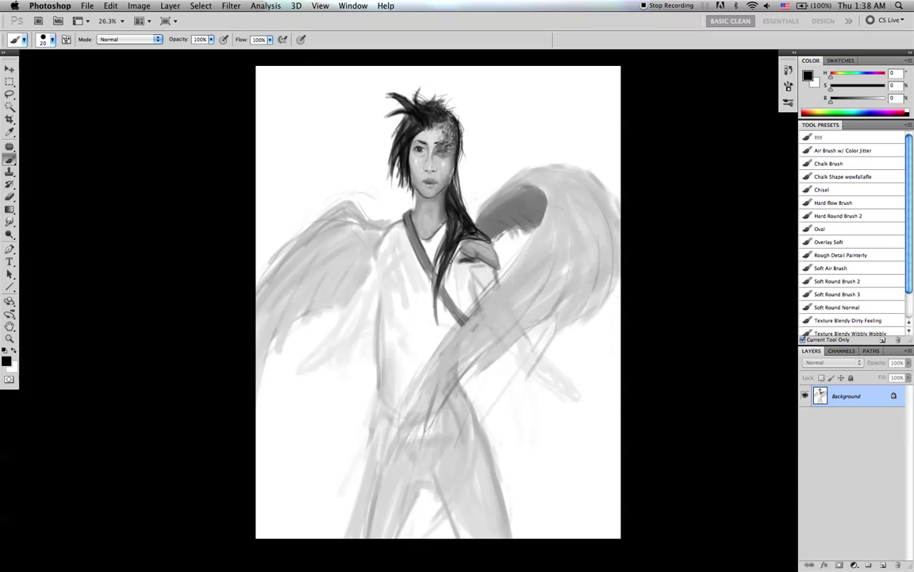
- Paint fine white highlight strokes on the shoulder piece beneath the long hair with a 7 px brush
{"action": "key", "text": "bracketleft"}
{"action": "key", "text": "x"}
{"action": "key", "text": "bracketleft"}
{"action": "key", "text": "bracketleft"}
{"action": "key", "text": "bracketleft"}
{"action": "key", "text": "bracketleft"}
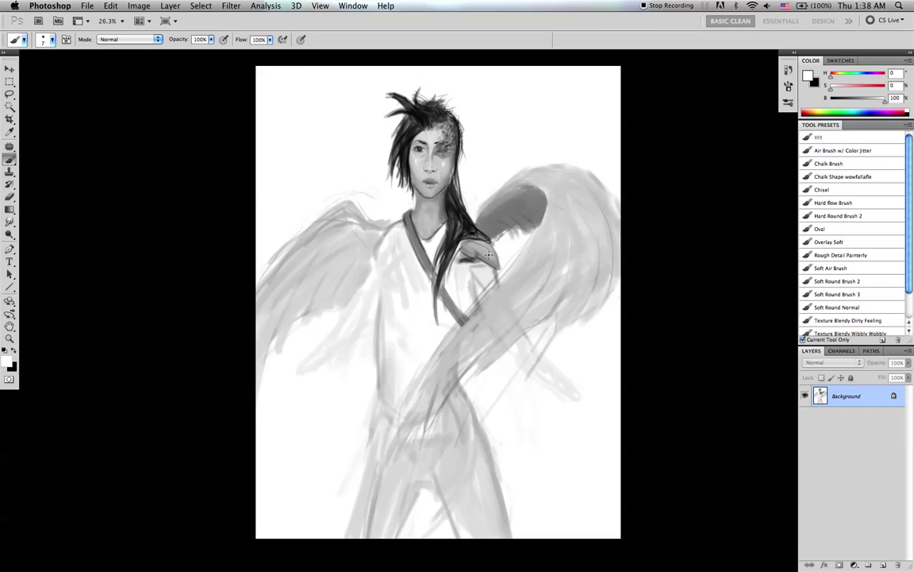
{"action": "left_click_drag", "start_coordinate": [474, 246], "coordinate": [481, 240]}
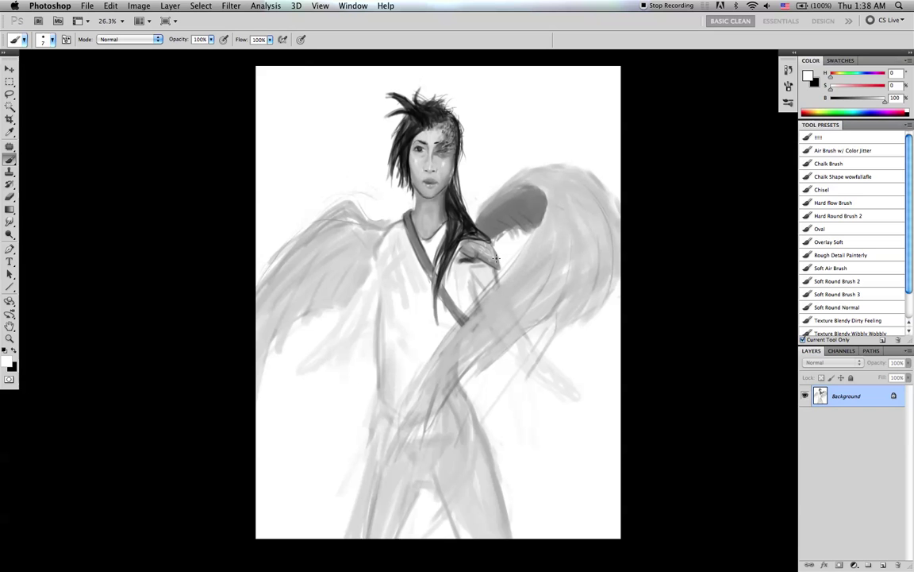
- Sketch the arm's contour lines beside the torso in black at 20 to 30 px, and flip the canvas horizontally
{"action": "key", "text": "x"}
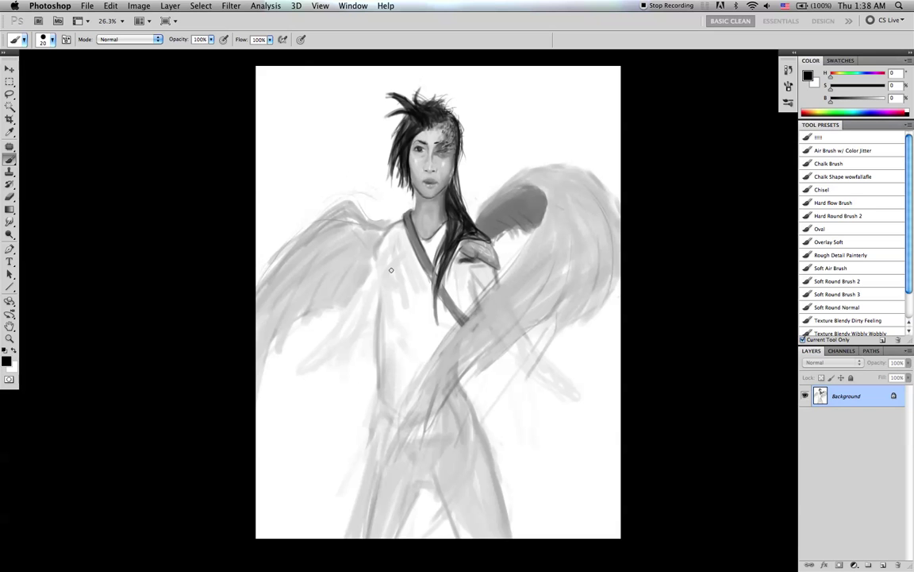
{"action": "key", "text": "bracketleft"}
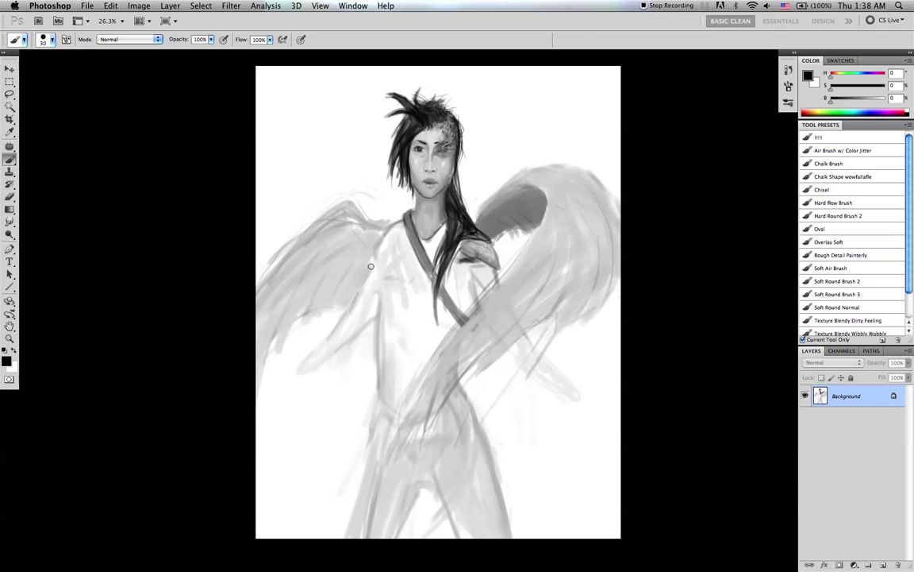
{"action": "key", "text": "super+shift+h"}
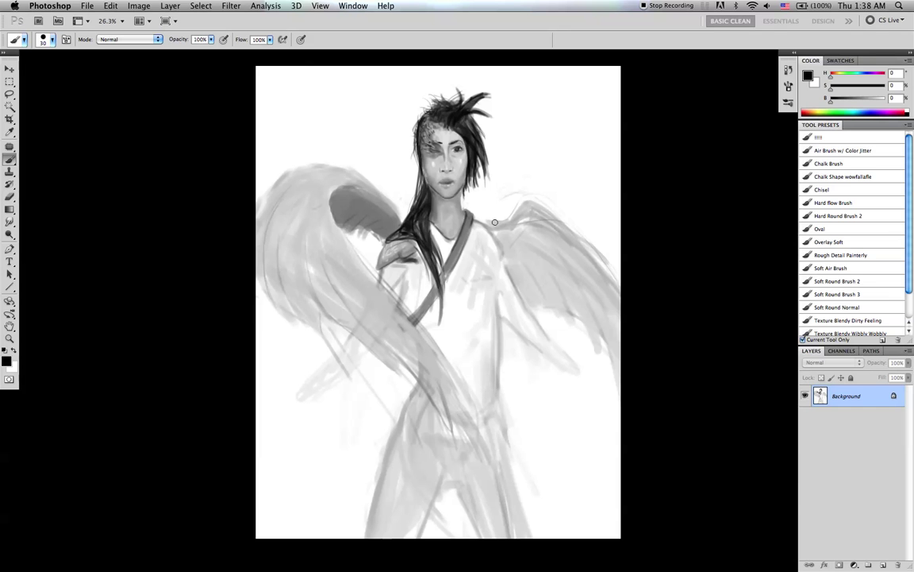
{"action": "key", "text": "bracketright"}
{"action": "key", "text": "bracketright"}
{"action": "key", "text": "bracketright"}
{"action": "key", "text": "bracketright"}
{"action": "key", "text": "bracketleft"}
{"action": "left_click_drag", "start_coordinate": [393, 402], "coordinate": [359, 470]}
{"action": "key", "text": "ctrl+z"}
- Draw a dark curved waistband line across the front of the torso with a small black brush
{"action": "key", "text": "bracketleft"}
{"action": "key", "text": "bracketleft"}
{"action": "key", "text": "bracketleft"}
{"action": "key", "text": "bracketleft"}
{"action": "mouse_move", "coordinate": [462, 381]}
{"action": "left_mouse_down"}
{"action": "mouse_move", "coordinate": [506, 368]}
{"action": "mouse_move", "coordinate": [459, 381]}
{"action": "mouse_move", "coordinate": [508, 364]}
{"action": "left_mouse_up"}
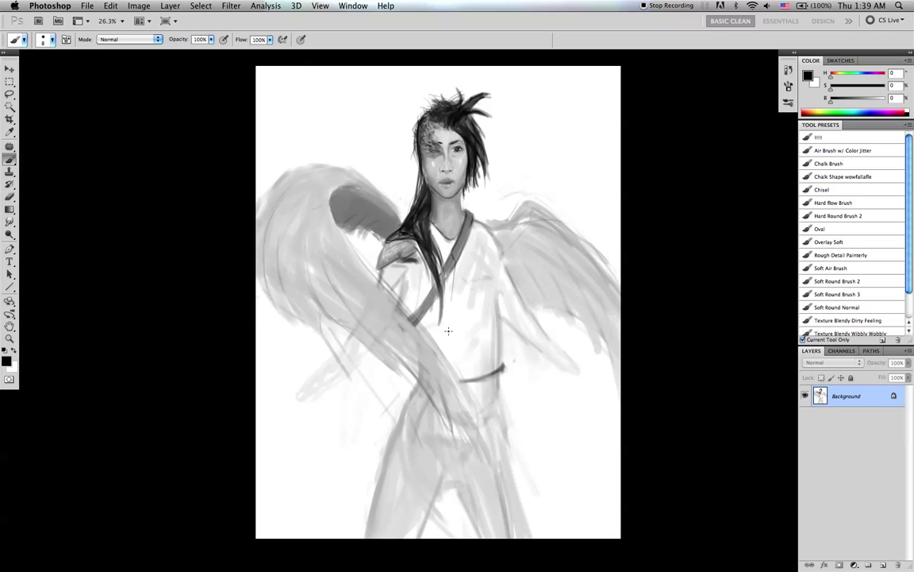
- Draw a thin vertical seam line from the crossed collar down to the waistband in black
{"action": "left_click_drag", "start_coordinate": [452, 280], "coordinate": [456, 372]}
{"action": "key", "text": "bracketright"}
{"action": "key", "text": "bracketright"}
{"action": "key", "text": "bracketleft"}
{"action": "left_click_drag", "start_coordinate": [456, 288], "coordinate": [454, 324]}
- Outline the armhole seam from the shoulder down the torso side and reinforce the collar strap with a 15 px black brush
{"action": "key", "text": "bracketright"}
{"action": "key", "text": "bracketright"}
{"action": "key", "text": "bracketright"}
{"action": "key", "text": "bracketright"}
{"action": "key", "text": "bracketleft"}
{"action": "left_click_drag", "start_coordinate": [473, 214], "coordinate": [438, 299]}
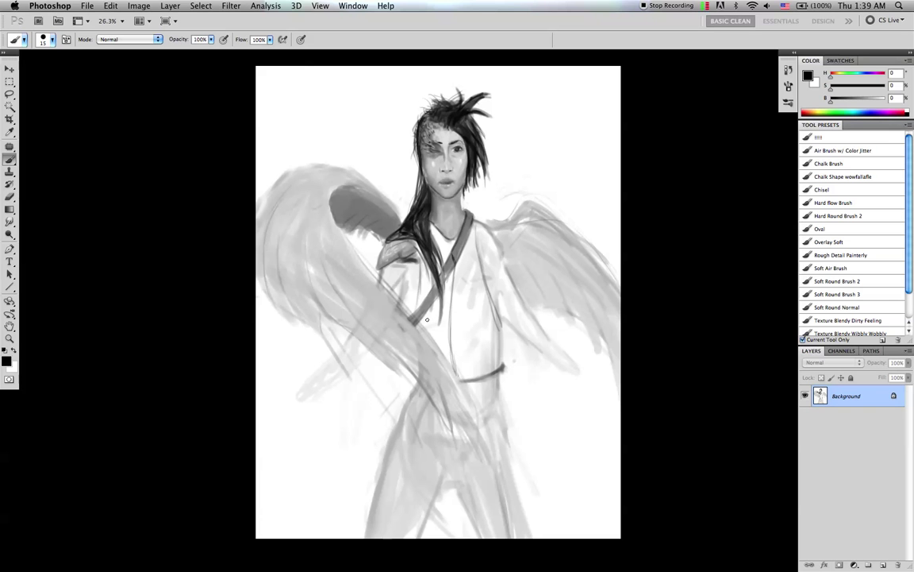
{"action": "left_click", "coordinate": [455, 209], "text": "alt"}
{"action": "key", "text": "bracketright"}
{"action": "key", "text": "bracketright"}
{"action": "key", "text": "bracketright"}
{"action": "key", "text": "bracketright"}
{"action": "key", "text": "bracketright"}
{"action": "key", "text": "bracketright"}
{"action": "key", "text": "bracketright"}
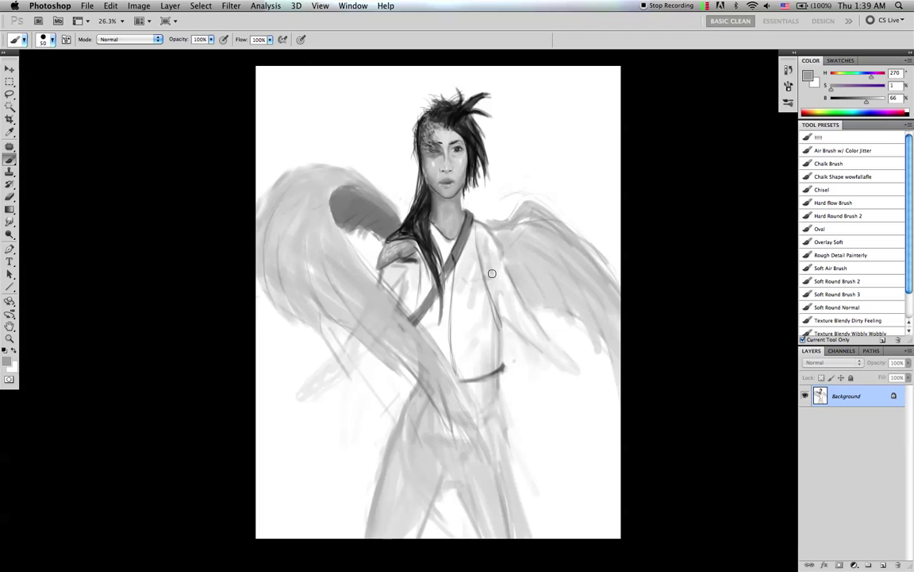
- Draw the short sleeve's hem in black and fill the sleeve with dark grey at 22% brightness using a 30 px brush
{"action": "key", "text": "bracketleft"}
{"action": "key", "text": "d"}
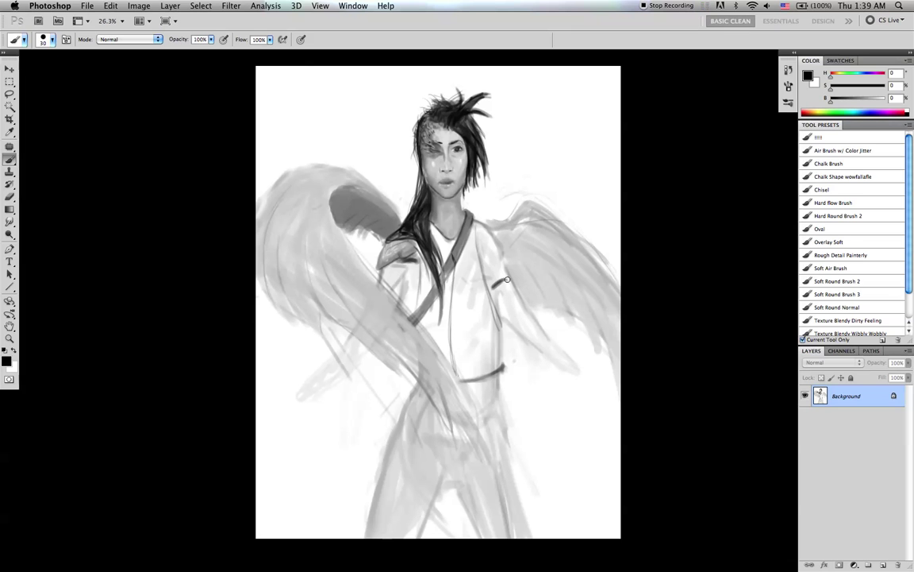
{"action": "mouse_move", "coordinate": [507, 280]}
{"action": "left_mouse_down"}
{"action": "mouse_move", "coordinate": [494, 233]}
{"action": "mouse_move", "coordinate": [479, 227]}
{"action": "mouse_move", "coordinate": [494, 276]}
{"action": "mouse_move", "coordinate": [486, 237]}
{"action": "mouse_move", "coordinate": [501, 267]}
{"action": "mouse_move", "coordinate": [501, 256]}
{"action": "mouse_move", "coordinate": [478, 225]}
{"action": "mouse_move", "coordinate": [498, 271]}
{"action": "left_mouse_up"}
{"action": "left_click", "coordinate": [495, 253], "text": "alt"}
{"action": "key", "text": "bracketright"}
{"action": "mouse_move", "coordinate": [484, 230]}
{"action": "left_mouse_down"}
{"action": "mouse_move", "coordinate": [500, 253]}
{"action": "mouse_move", "coordinate": [497, 273]}
{"action": "left_mouse_up"}
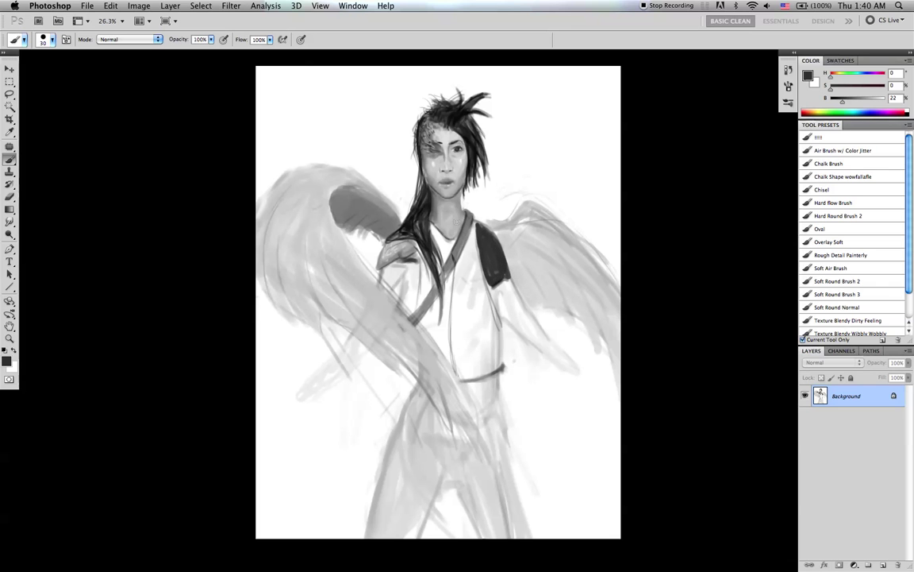
- Fill the opposite sleeve below the shoulder piece with the same dark grey, using a 20 to 40 px brush
{"action": "left_click_drag", "start_coordinate": [402, 266], "coordinate": [398, 281]}
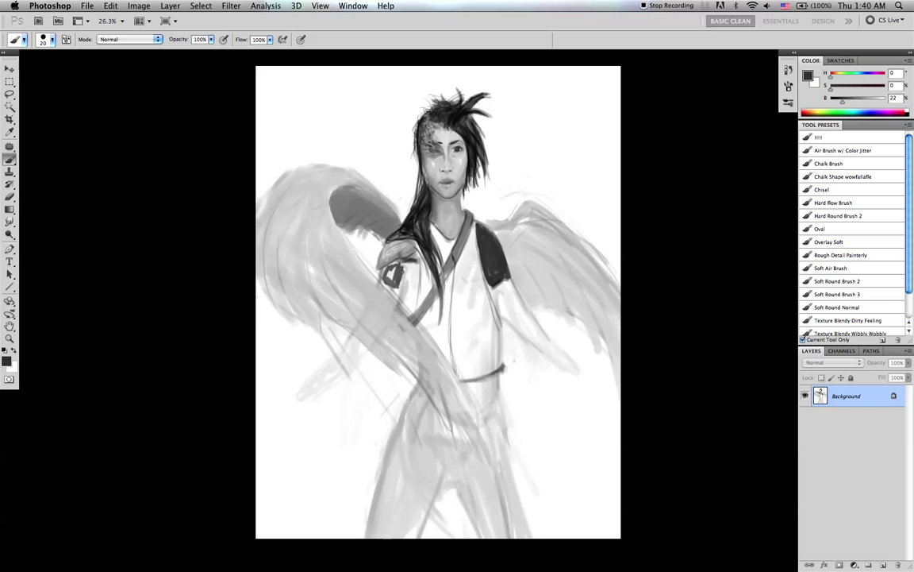
{"action": "mouse_move", "coordinate": [394, 283]}
{"action": "left_mouse_down"}
{"action": "mouse_move", "coordinate": [384, 285]}
{"action": "mouse_move", "coordinate": [396, 293]}
{"action": "mouse_move", "coordinate": [383, 286]}
{"action": "mouse_move", "coordinate": [403, 265]}
{"action": "mouse_move", "coordinate": [388, 277]}
{"action": "left_mouse_up"}
{"action": "key", "text": "bracketright"}
{"action": "key", "text": "bracketright"}
{"action": "key", "text": "bracketright"}
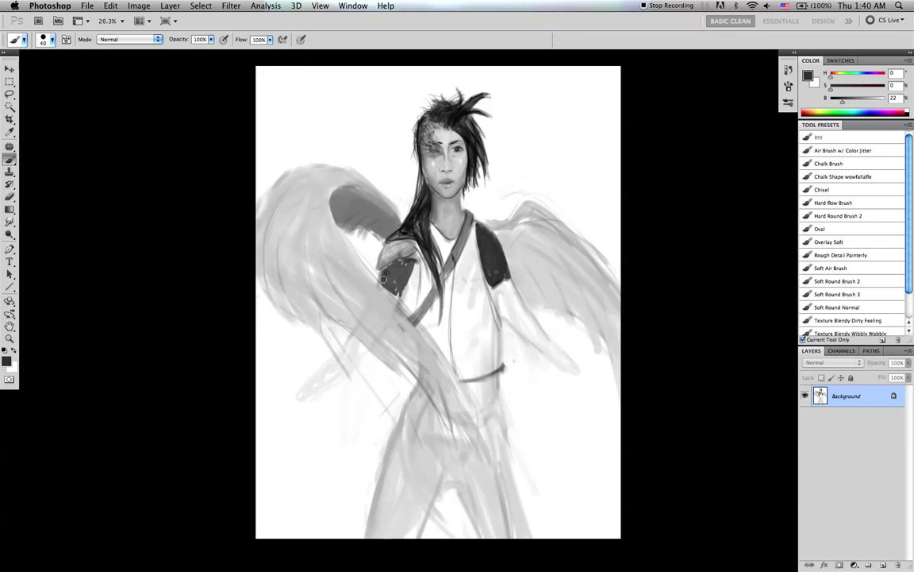
{"action": "left_click_drag", "start_coordinate": [400, 291], "coordinate": [407, 275]}
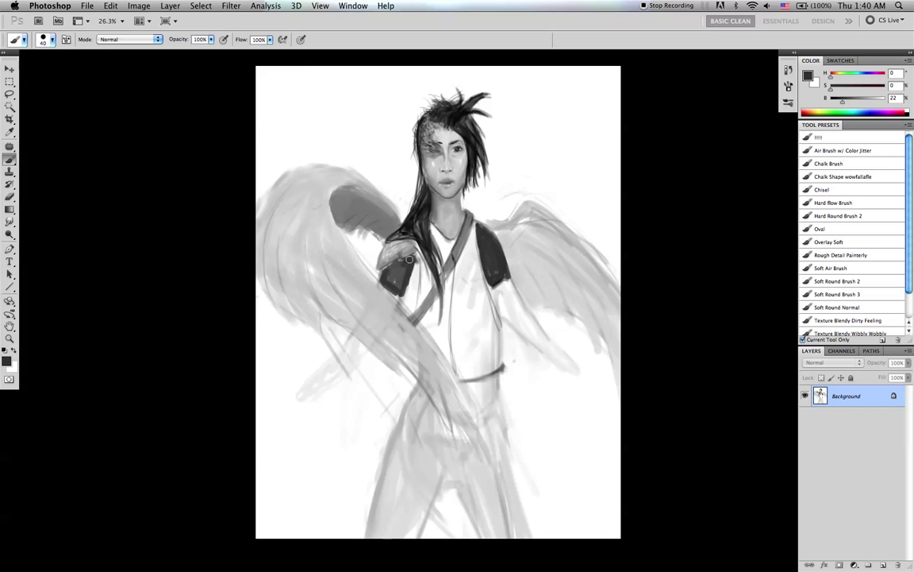
{"action": "mouse_move", "coordinate": [398, 263]}
{"action": "left_mouse_down"}
{"action": "mouse_move", "coordinate": [387, 270]}
{"action": "mouse_move", "coordinate": [402, 281]}
{"action": "mouse_move", "coordinate": [404, 274]}
{"action": "left_mouse_up"}
- Flip the canvas back horizontally and deepen the shading on the outer side of the filled sleeve in black at 60 px
{"action": "key", "text": "shift+super+h"}
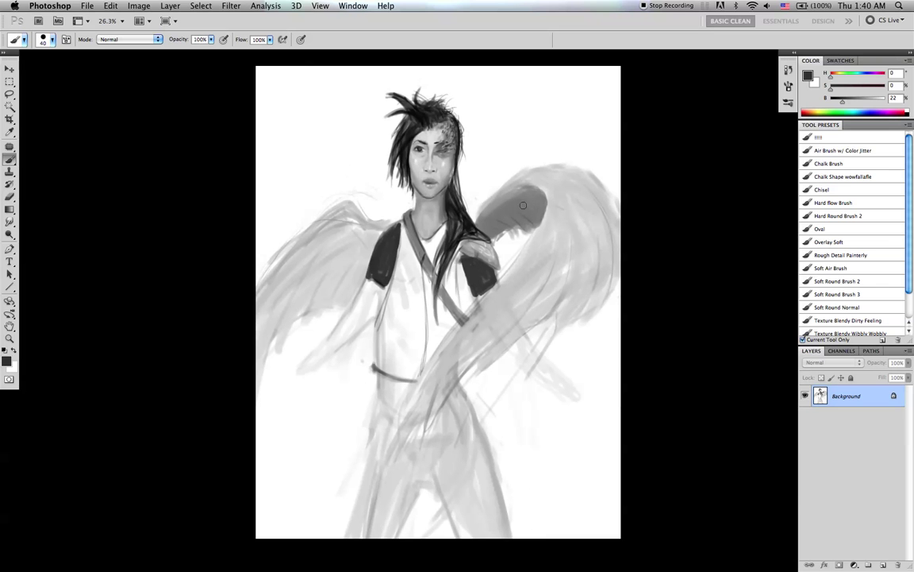
{"action": "key", "text": "d"}
{"action": "key", "text": "]"}
{"action": "left_click_drag", "start_coordinate": [386, 227], "coordinate": [373, 254]}
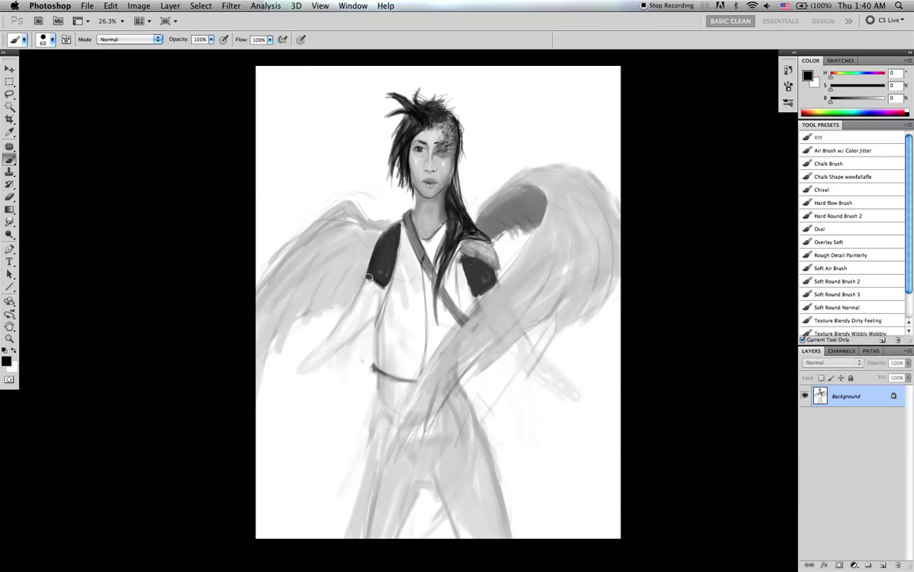
{"action": "key", "text": "["}
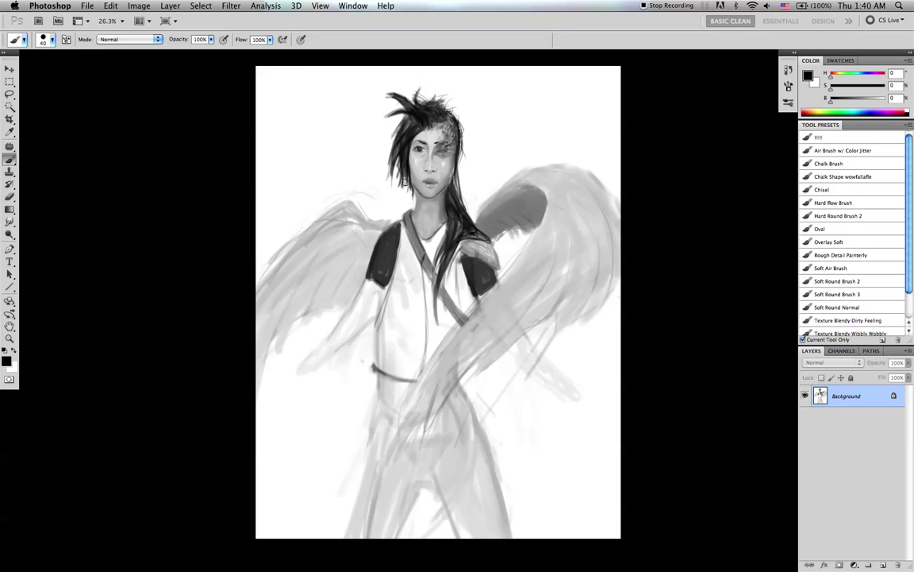
- Paint a mid-grey strip at 65% brightness between the sleeve and the collar strap with a 30 px brush
{"action": "key", "text": "bracketleft"}
{"action": "key", "text": "bracketleft"}
{"action": "left_click", "coordinate": [401, 228], "text": "alt"}
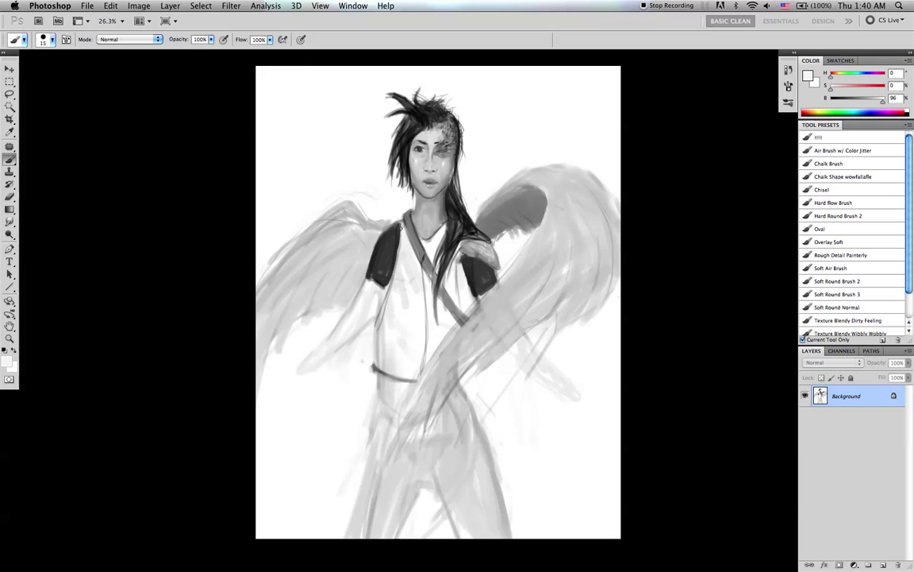
{"action": "left_click", "coordinate": [401, 224], "text": "alt"}
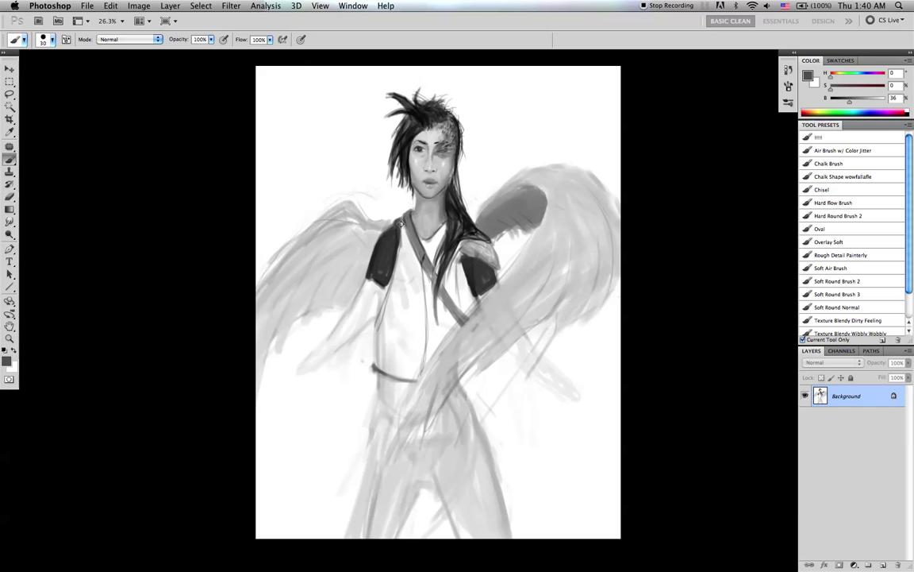
{"action": "left_click", "coordinate": [401, 242], "text": "alt"}
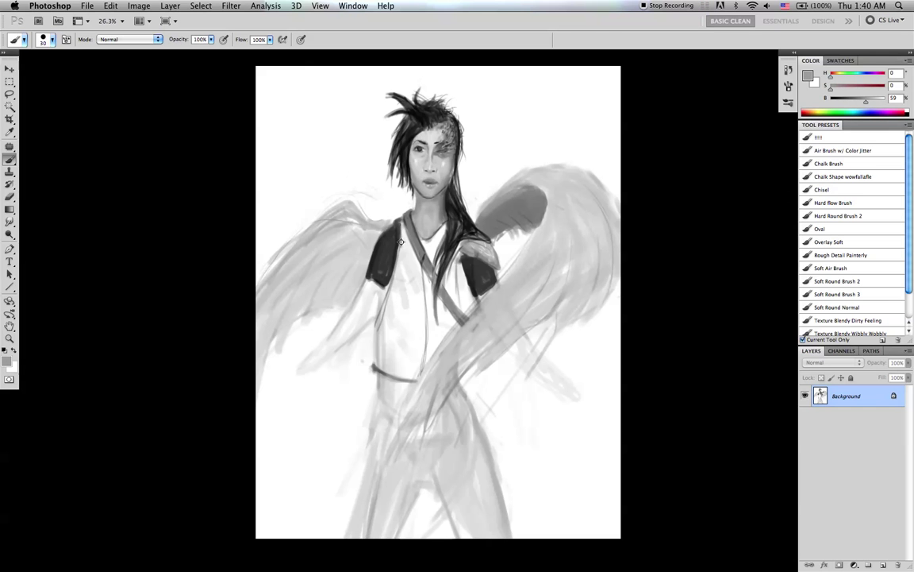
{"action": "left_click", "coordinate": [400, 245], "text": "alt"}
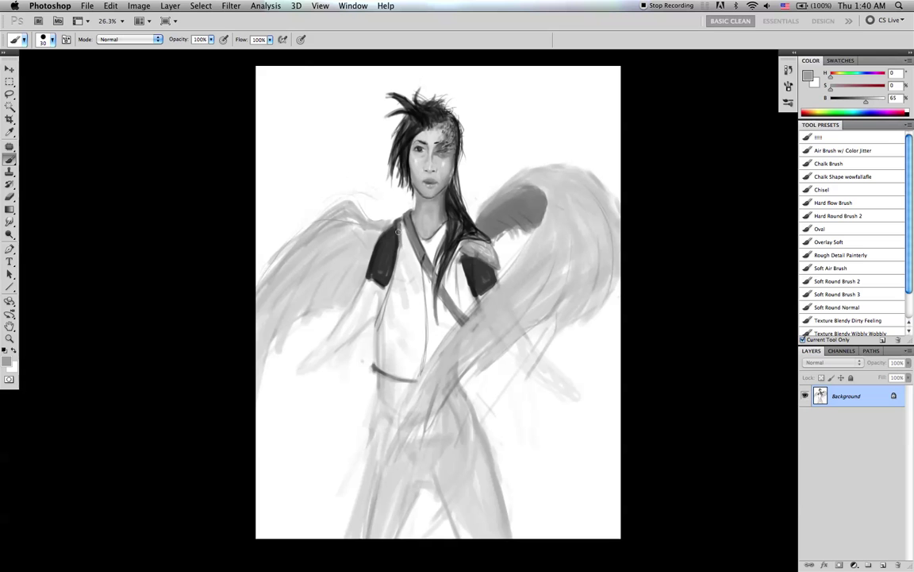
{"action": "left_click_drag", "start_coordinate": [406, 242], "coordinate": [404, 239]}
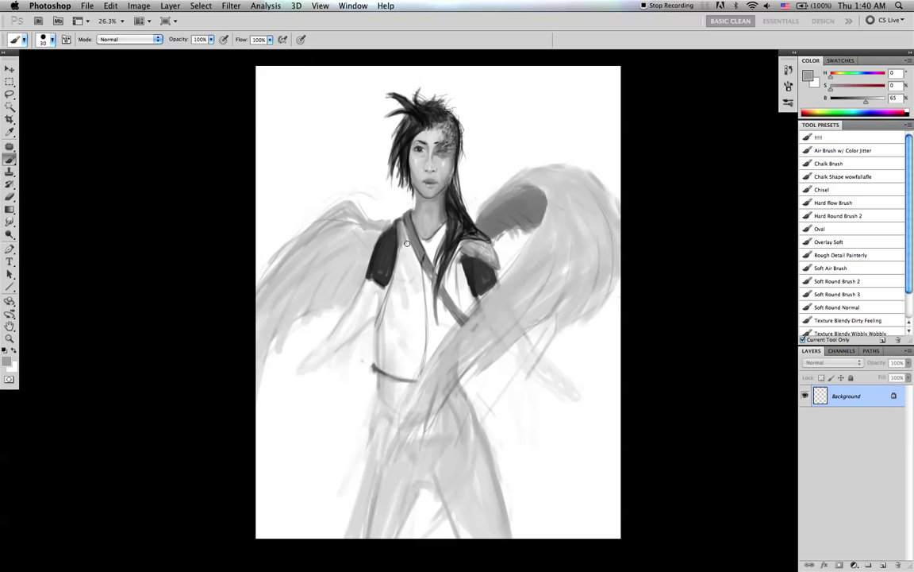
- Flip the canvas horizontally and clean up the grey strip beside the collar with sampled light greys at 25 to 40 px
{"action": "key", "text": "bracketleft"}
{"action": "key", "text": "super+shift+h"}
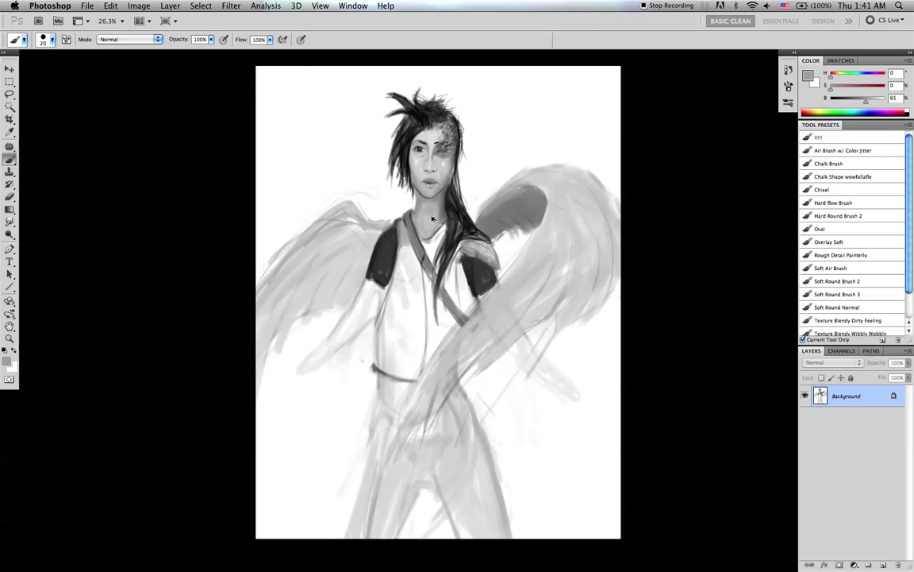
{"action": "left_click", "coordinate": [474, 237], "text": "alt"}
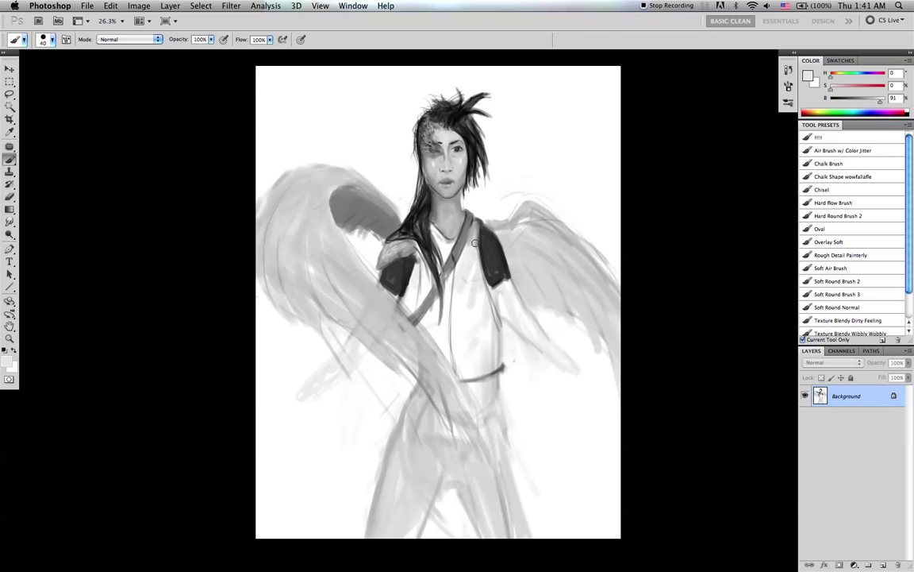
{"action": "left_click", "coordinate": [474, 224], "text": "alt"}
{"action": "key", "text": "bracketleft"}
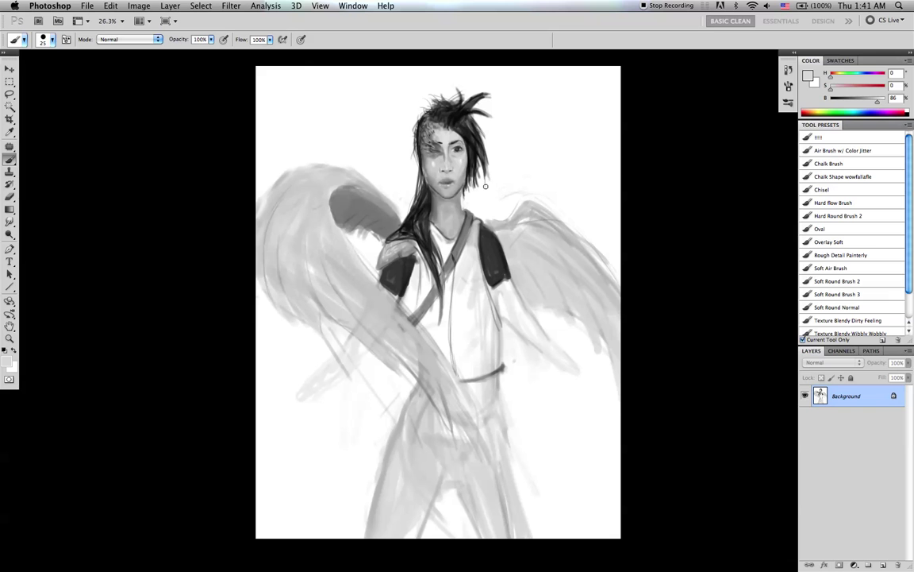
- Sketch thin curved hem guide lines across both upper thighs in black with a 10 px brush
{"action": "key", "text": "d"}
{"action": "key", "text": "bracketleft"}
{"action": "key", "text": "bracketleft"}
{"action": "key", "text": "bracketleft"}
{"action": "mouse_move", "coordinate": [392, 471]}
{"action": "left_mouse_down"}
{"action": "mouse_move", "coordinate": [426, 505]}
{"action": "mouse_move", "coordinate": [503, 469]}
{"action": "left_mouse_up"}
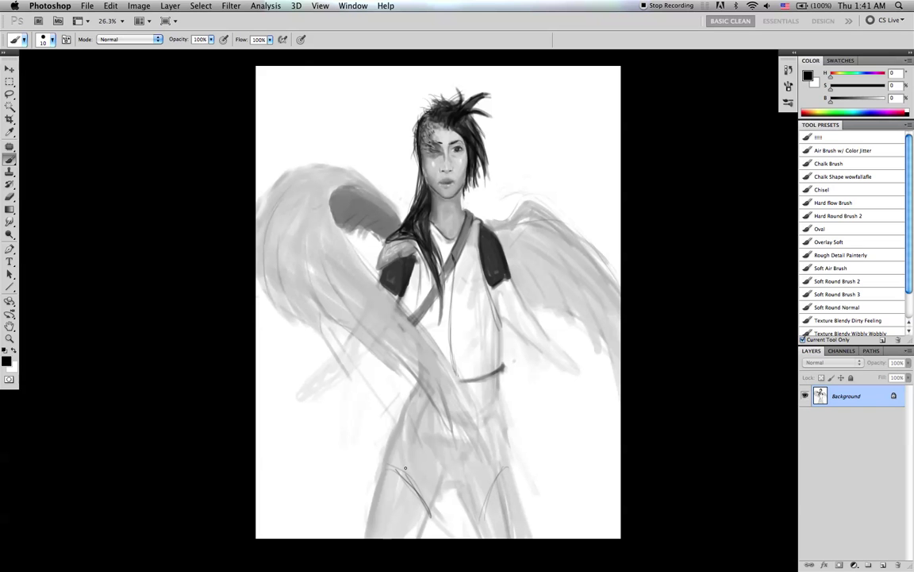
- Outline the outer hip and hem corner of the shorts in black, trimming the corner with white at 60 px
{"action": "key", "text": "bracketright"}
{"action": "mouse_move", "coordinate": [399, 475]}
{"action": "left_mouse_down"}
{"action": "mouse_move", "coordinate": [375, 477]}
{"action": "mouse_move", "coordinate": [391, 438]}
{"action": "mouse_move", "coordinate": [379, 471]}
{"action": "mouse_move", "coordinate": [366, 475]}
{"action": "mouse_move", "coordinate": [384, 474]}
{"action": "mouse_move", "coordinate": [365, 478]}
{"action": "mouse_move", "coordinate": [377, 480]}
{"action": "mouse_move", "coordinate": [367, 475]}
{"action": "mouse_move", "coordinate": [378, 452]}
{"action": "mouse_move", "coordinate": [367, 477]}
{"action": "mouse_move", "coordinate": [417, 401]}
{"action": "mouse_move", "coordinate": [380, 467]}
{"action": "left_mouse_up"}
{"action": "left_click_drag", "start_coordinate": [403, 407], "coordinate": [376, 472]}
{"action": "key", "text": "x"}
{"action": "key", "text": "bracketright"}
{"action": "key", "text": "bracketright"}
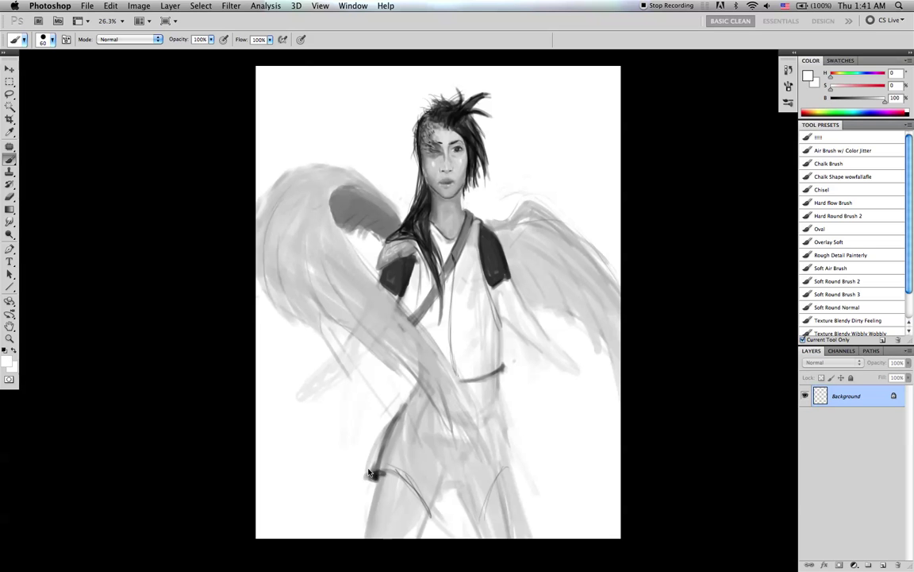
{"action": "key", "text": "x"}
{"action": "key", "text": "bracketleft"}
{"action": "key", "text": "bracketleft"}
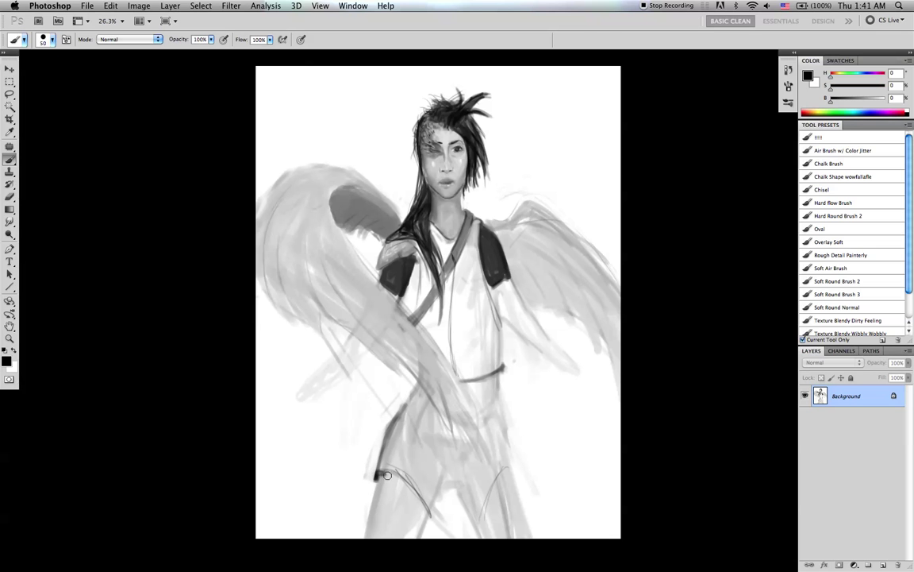
- Draw the hem and outer side of the opposite shorts leg in black, using brushes down to 15 px
{"action": "key", "text": "bracketleft"}
{"action": "left_click_drag", "start_coordinate": [481, 499], "coordinate": [469, 504]}
{"action": "key", "text": "bracketleft"}
{"action": "mouse_move", "coordinate": [464, 506]}
{"action": "left_mouse_down"}
{"action": "mouse_move", "coordinate": [518, 484]}
{"action": "mouse_move", "coordinate": [516, 474]}
{"action": "mouse_move", "coordinate": [522, 498]}
{"action": "left_mouse_up"}
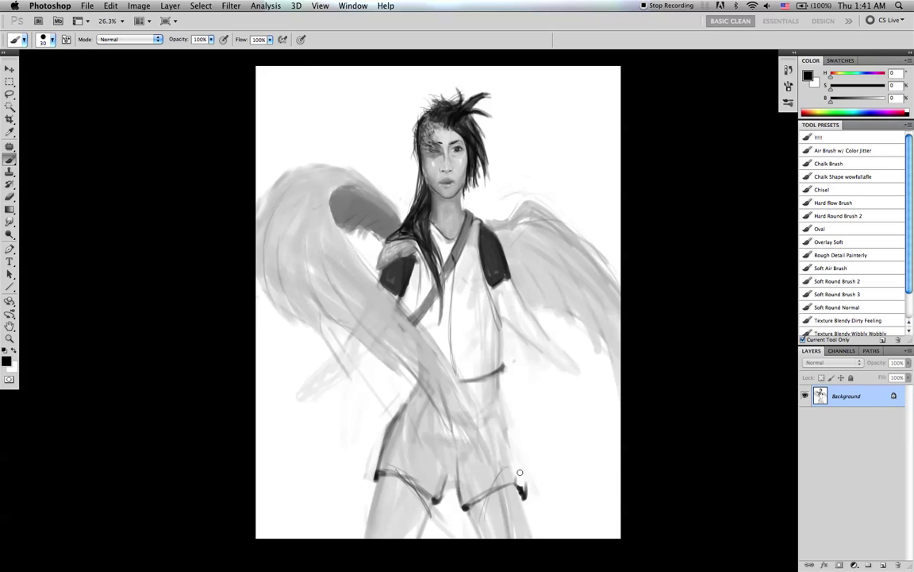
{"action": "left_click_drag", "start_coordinate": [511, 415], "coordinate": [523, 479]}
{"action": "key", "text": "bracketleft"}
{"action": "left_click_drag", "start_coordinate": [466, 507], "coordinate": [520, 490]}
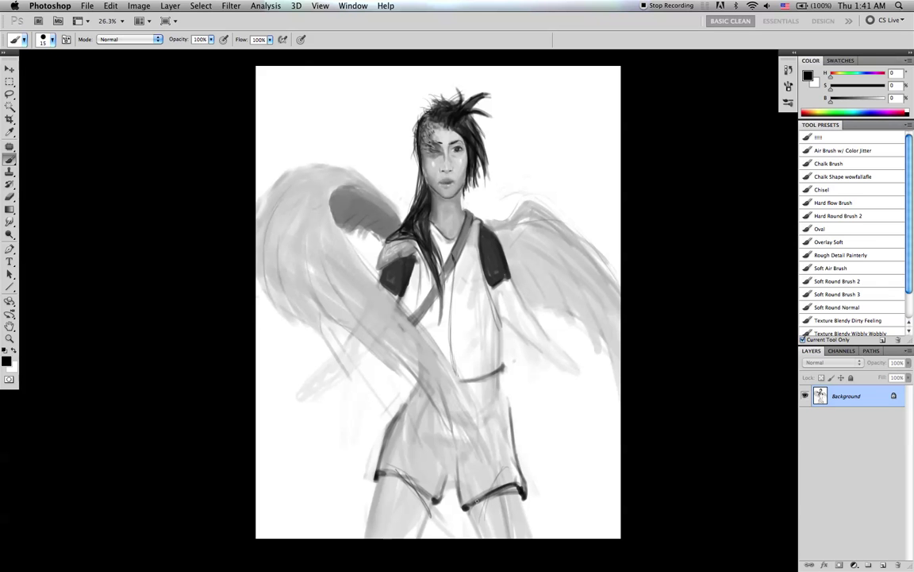
- Shade beneath that leg's hem with a larger black brush and soften it with the Smudge tool at 80 px
{"action": "key", "text": "bracketright"}
{"action": "key", "text": "bracketright"}
{"action": "key", "text": "bracketright"}
{"action": "left_click_drag", "start_coordinate": [483, 503], "coordinate": [516, 493]}
{"action": "key", "text": "r"}
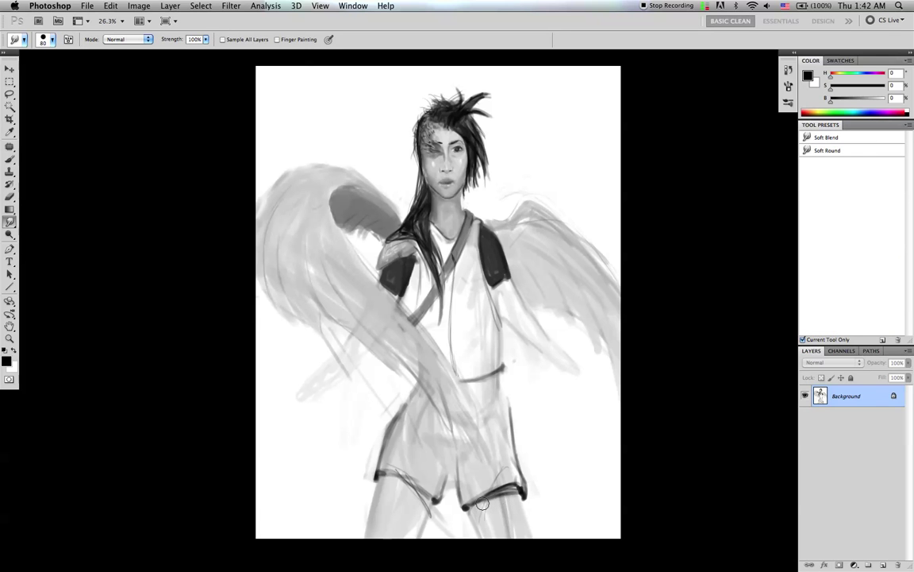
{"action": "key", "text": "b"}
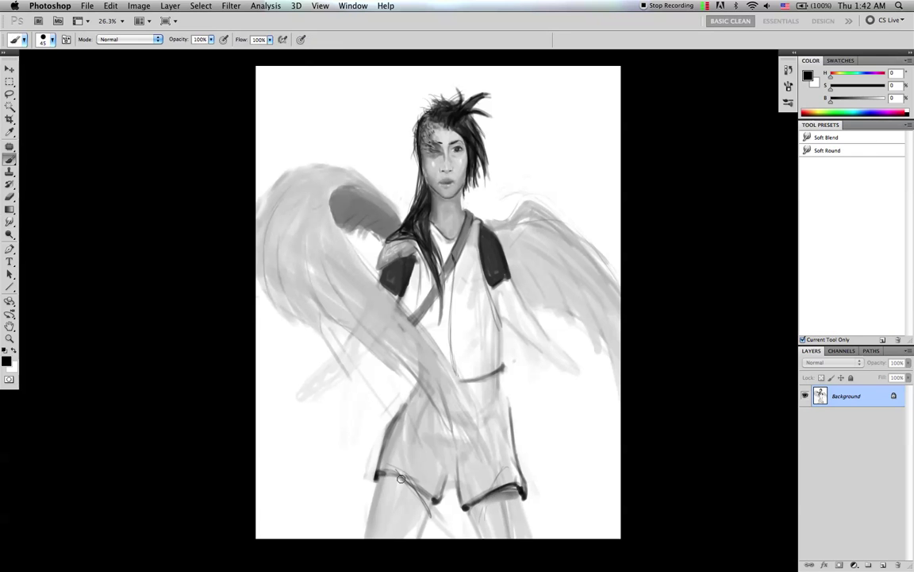
- Strengthen the first leg's hem in black at 15 px, shade the thigh below it at up to 80 px, and smudge the shadow
{"action": "key", "text": "bracketleft"}
{"action": "key", "text": "bracketleft"}
{"action": "left_click_drag", "start_coordinate": [400, 478], "coordinate": [388, 474]}
{"action": "key", "text": "bracketright"}
{"action": "key", "text": "bracketright"}
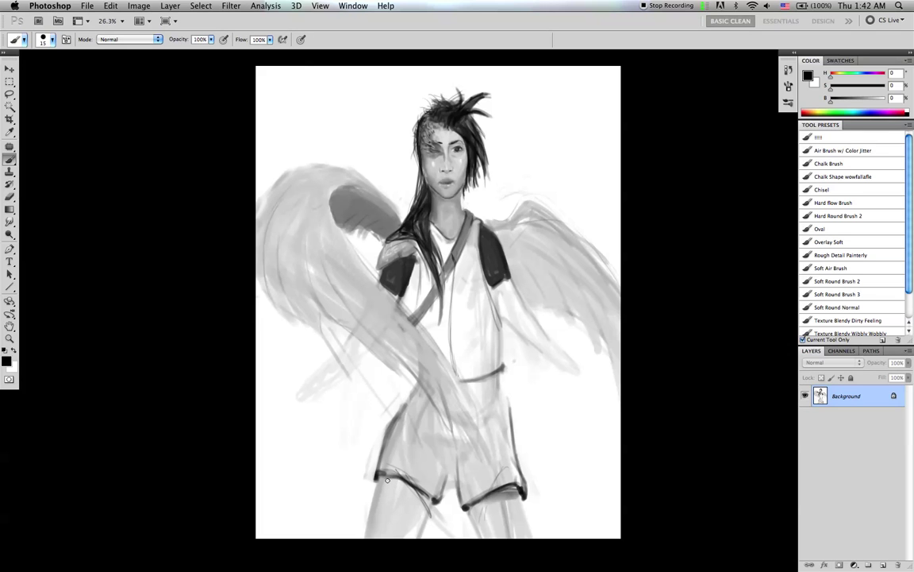
{"action": "key", "text": "bracketright"}
{"action": "key", "text": "bracketright"}
{"action": "key", "text": "bracketright"}
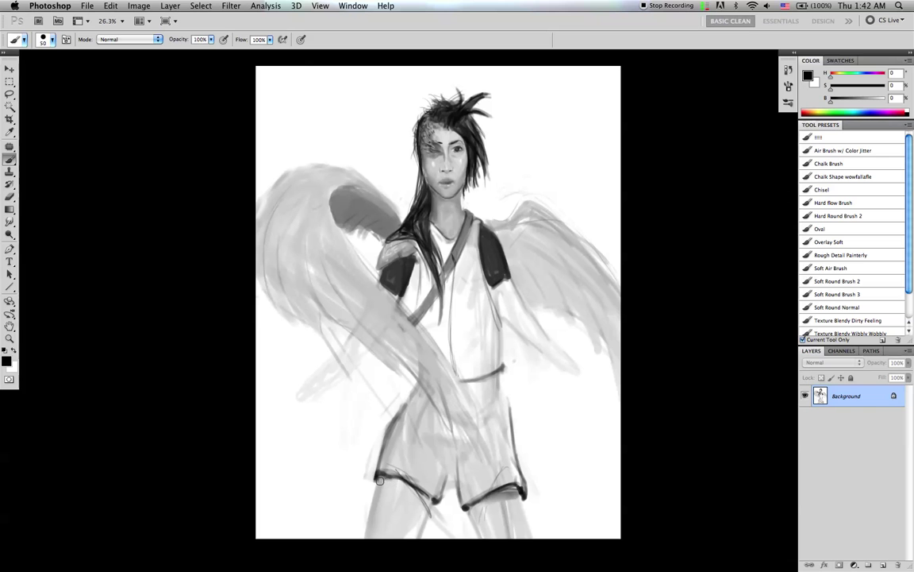
{"action": "key", "text": "bracketright"}
{"action": "key", "text": "bracketright"}
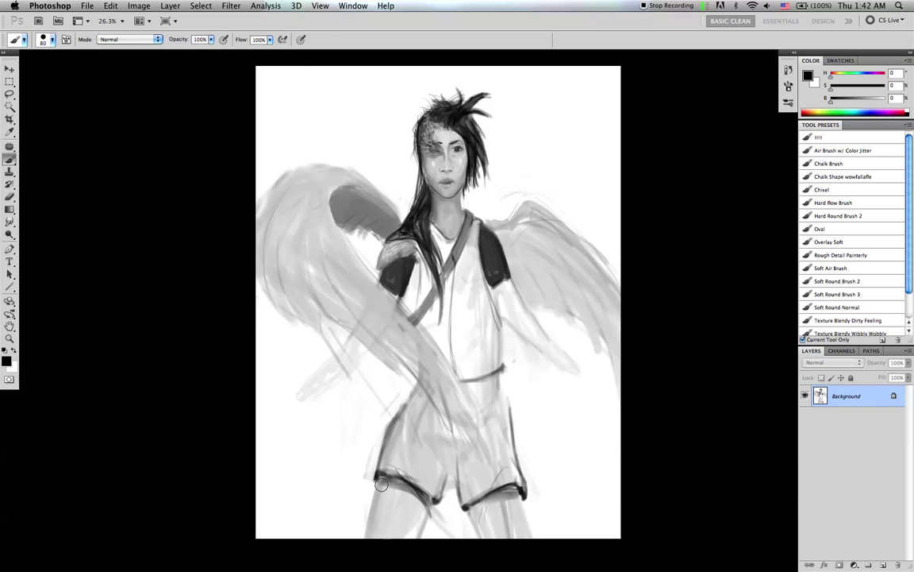
{"action": "key", "text": "r"}
{"action": "left_click_drag", "start_coordinate": [383, 485], "coordinate": [423, 508]}
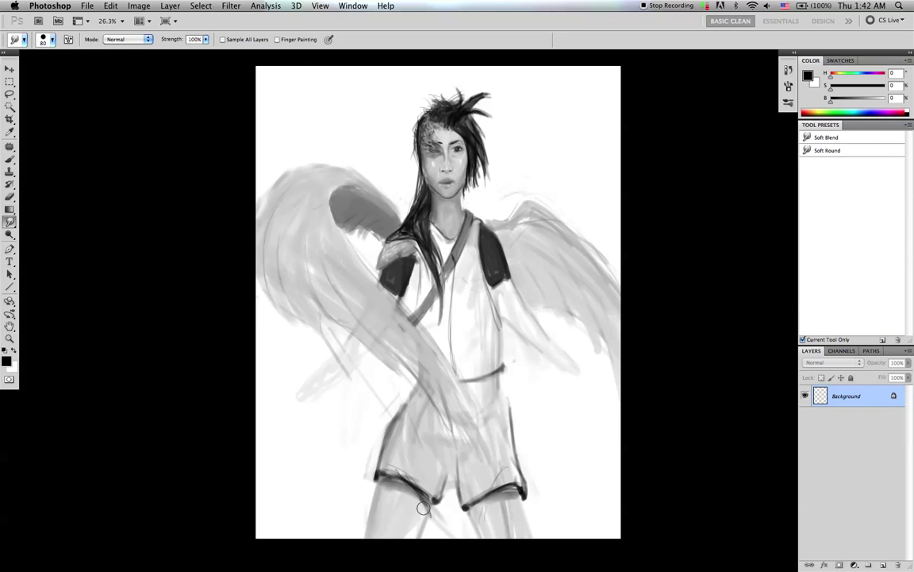
{"action": "key", "text": "b"}
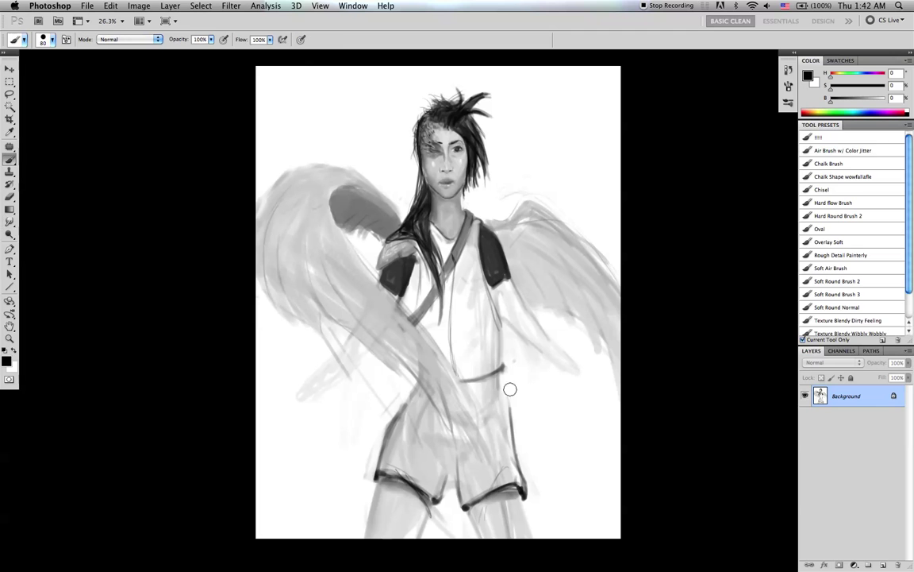
- Extend the outer side line of the shorts up to the waist in black with a 20 px brush
{"action": "key", "text": "bracketleft"}
{"action": "key", "text": "bracketleft"}
{"action": "key", "text": "bracketleft"}
{"action": "key", "text": "bracketleft"}
{"action": "key", "text": "bracketleft"}
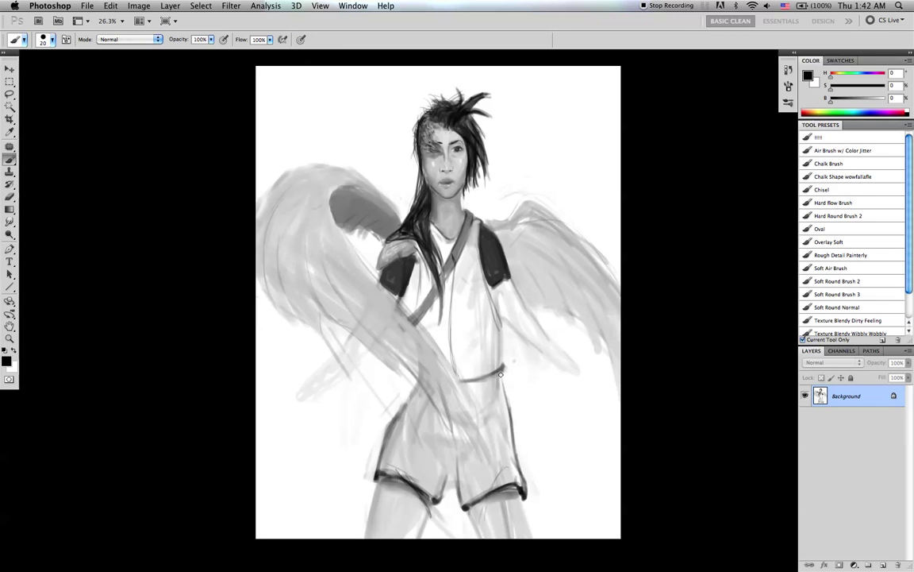
{"action": "left_click_drag", "start_coordinate": [503, 378], "coordinate": [524, 475]}
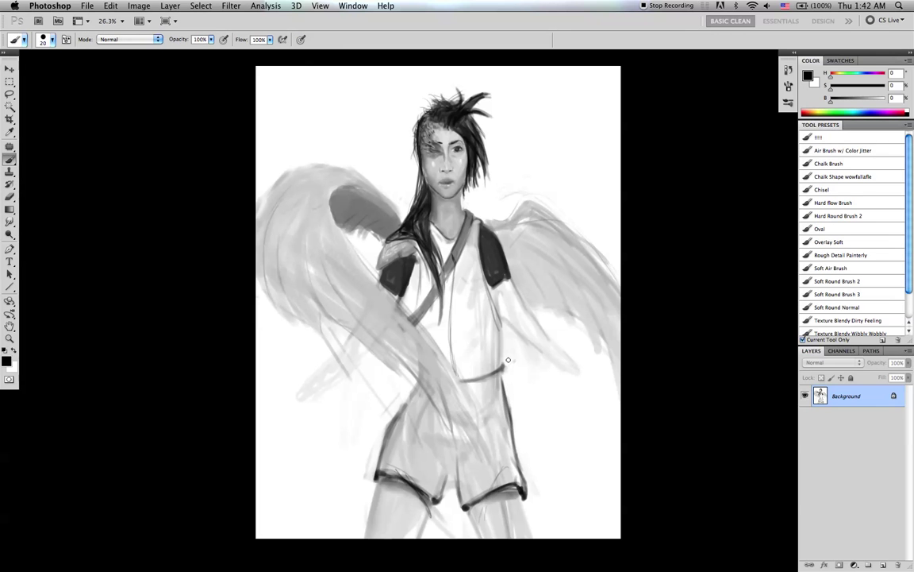
- Darken the edges of the wing feathers crossing the hips with a sampled grey at 51% brightness
{"action": "left_click", "coordinate": [399, 305], "text": "alt"}
{"action": "key", "text": "bracketleft"}
{"action": "key", "text": "bracketleft"}
{"action": "key", "text": "bracketleft"}
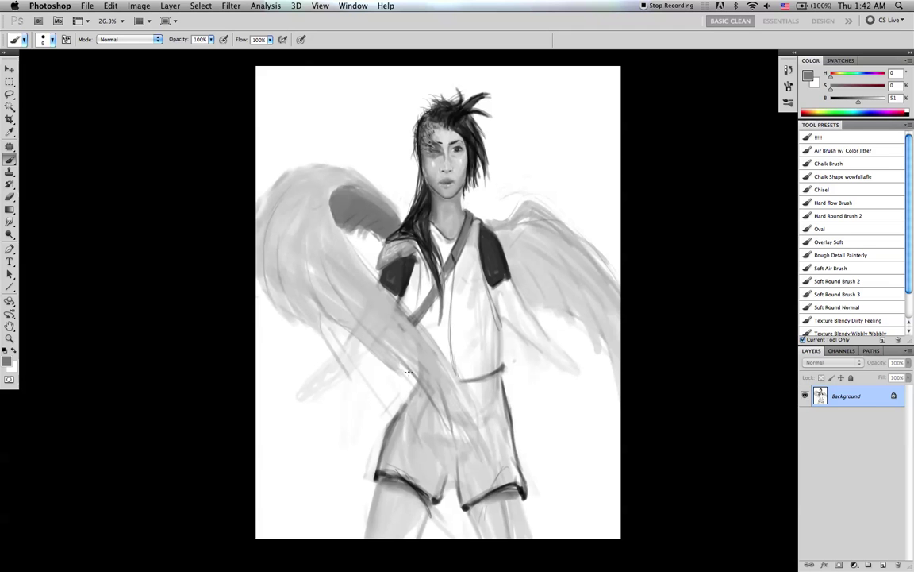
{"action": "key", "text": "bracketright"}
{"action": "left_click_drag", "start_coordinate": [396, 362], "coordinate": [452, 433]}
{"action": "mouse_move", "coordinate": [438, 388]}
{"action": "left_mouse_down"}
{"action": "mouse_move", "coordinate": [454, 426]}
{"action": "mouse_move", "coordinate": [449, 411]}
{"action": "mouse_move", "coordinate": [485, 458]}
{"action": "mouse_move", "coordinate": [453, 388]}
{"action": "mouse_move", "coordinate": [496, 463]}
{"action": "left_mouse_up"}
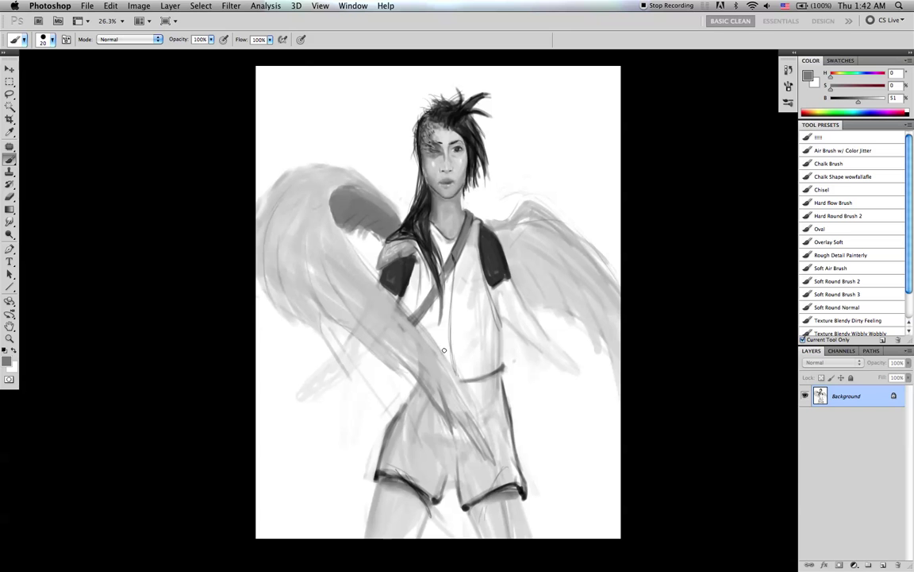
- Flip the canvas horizontally and sketch a lower, wider hem on the wing-side shorts leg in black at 10 px
{"action": "key", "text": "super+shift+h"}
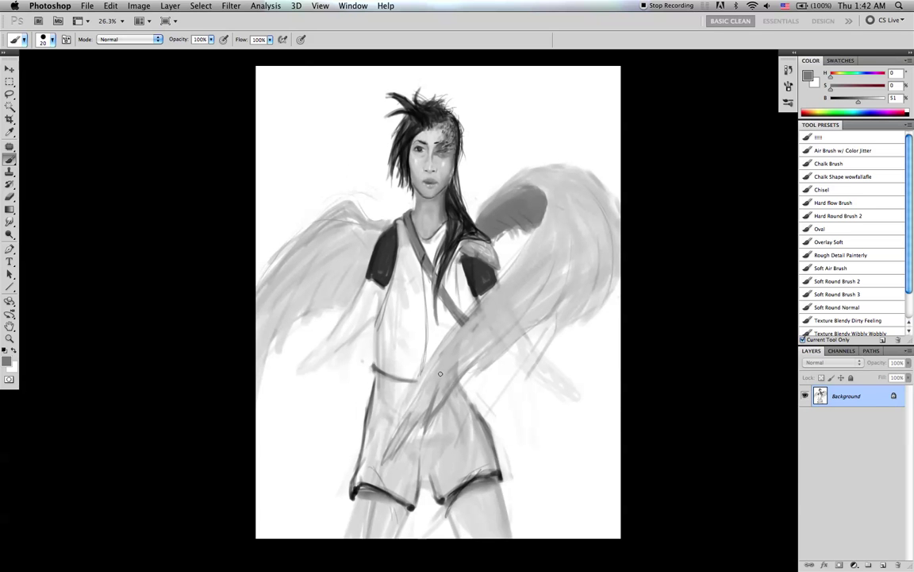
{"action": "key", "text": "d"}
{"action": "key", "text": "bracketright"}
{"action": "key", "text": "bracketright"}
{"action": "key", "text": "bracketright"}
{"action": "key", "text": "bracketright"}
{"action": "key", "text": "bracketright"}
{"action": "key", "text": "bracketright"}
{"action": "key", "text": "bracketright"}
{"action": "key", "text": "bracketleft"}
{"action": "key", "text": "bracketleft"}
{"action": "key", "text": "bracketleft"}
{"action": "key", "text": "bracketleft"}
{"action": "key", "text": "bracketleft"}
{"action": "key", "text": "bracketleft"}
{"action": "key", "text": "bracketleft"}
{"action": "key", "text": "bracketleft"}
{"action": "left_click_drag", "start_coordinate": [488, 490], "coordinate": [511, 506]}
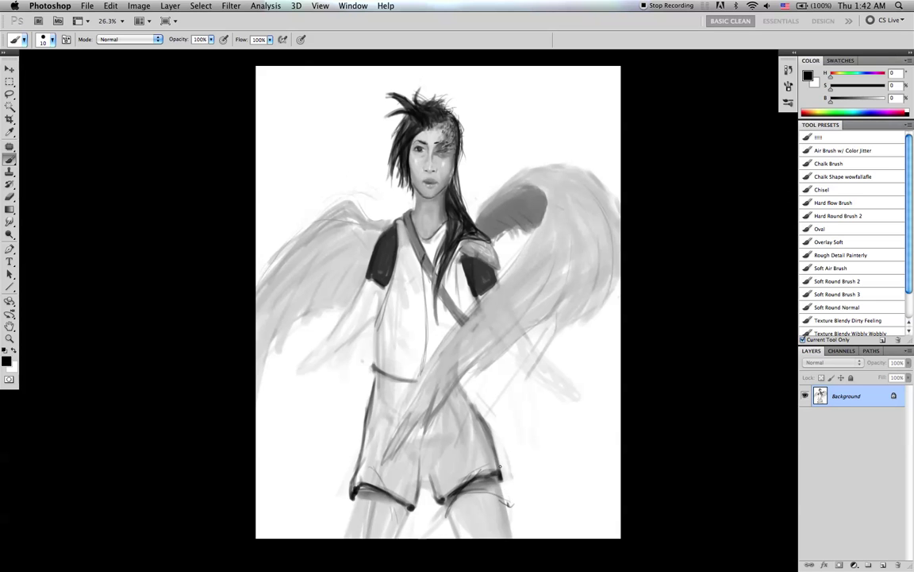
- Cover the old hem with sampled light grey and widen the outer side of the shorts with 48% grey, both at 60 px
{"action": "left_click", "coordinate": [490, 463], "text": "alt"}
{"action": "key", "text": "bracketright"}
{"action": "key", "text": "bracketright"}
{"action": "key", "text": "bracketright"}
{"action": "key", "text": "bracketright"}
{"action": "key", "text": "bracketright"}
{"action": "mouse_move", "coordinate": [449, 488]}
{"action": "left_mouse_down"}
{"action": "mouse_move", "coordinate": [491, 486]}
{"action": "mouse_move", "coordinate": [456, 482]}
{"action": "mouse_move", "coordinate": [486, 475]}
{"action": "mouse_move", "coordinate": [505, 495]}
{"action": "mouse_move", "coordinate": [483, 437]}
{"action": "mouse_move", "coordinate": [500, 481]}
{"action": "left_mouse_up"}
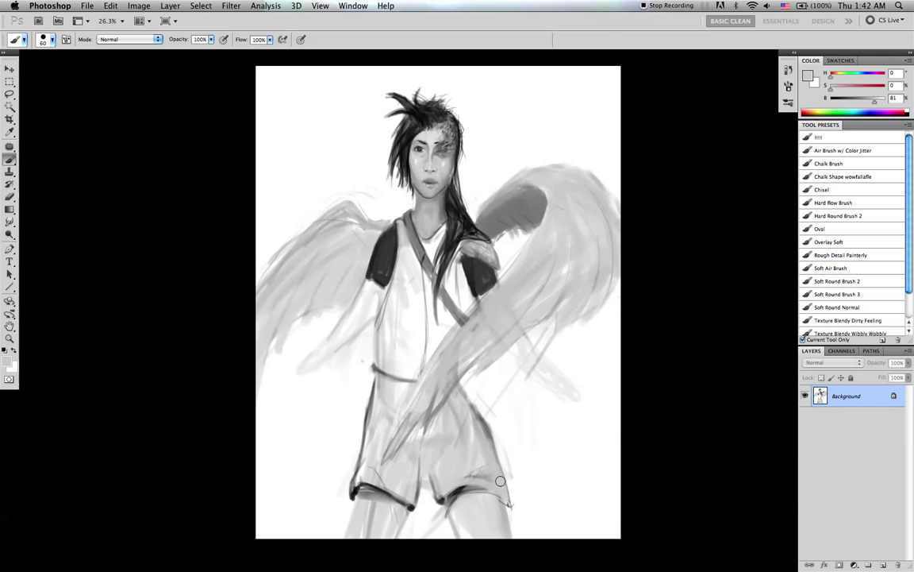
{"action": "left_click", "coordinate": [486, 430], "text": "alt"}
{"action": "left_click_drag", "start_coordinate": [485, 429], "coordinate": [502, 489]}
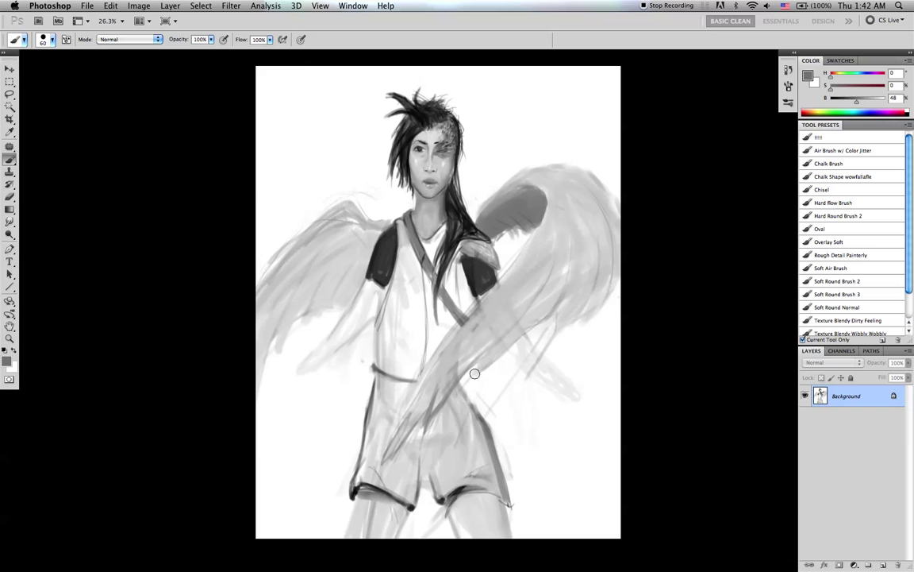
- Blend the shorts' outer edge using sampled 77% grey at 20 px and the Smudge tool at 80 px
{"action": "key", "text": "bracketleft"}
{"action": "key", "text": "bracketleft"}
{"action": "key", "text": "bracketleft"}
{"action": "key", "text": "bracketleft"}
{"action": "key", "text": "bracketleft"}
{"action": "left_click", "coordinate": [481, 493], "text": "alt"}
{"action": "key", "text": "bracketright"}
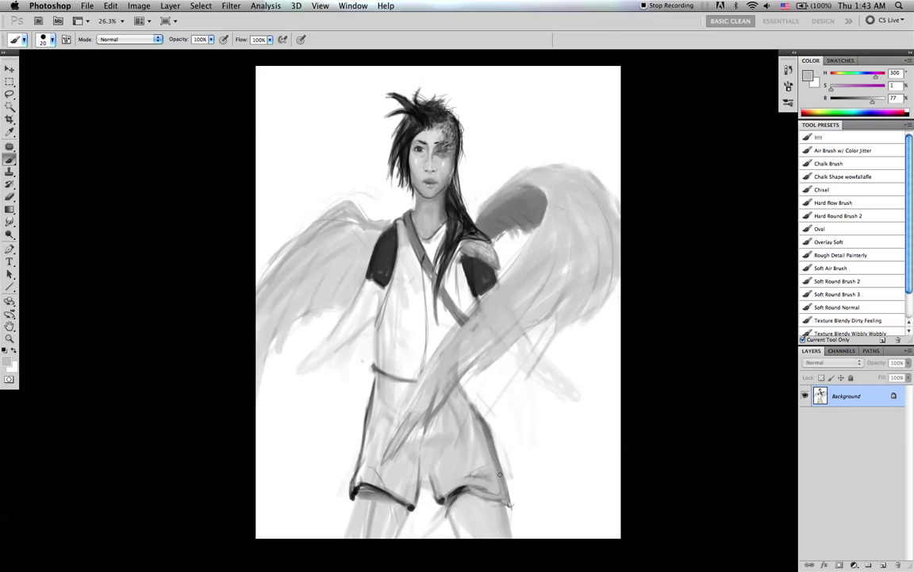
{"action": "key", "text": "r"}
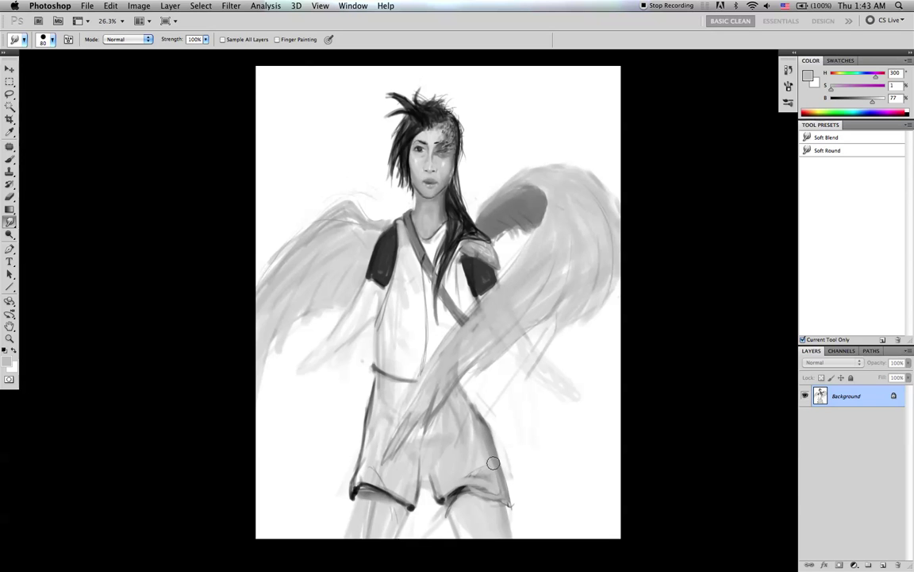
{"action": "key", "text": "b"}
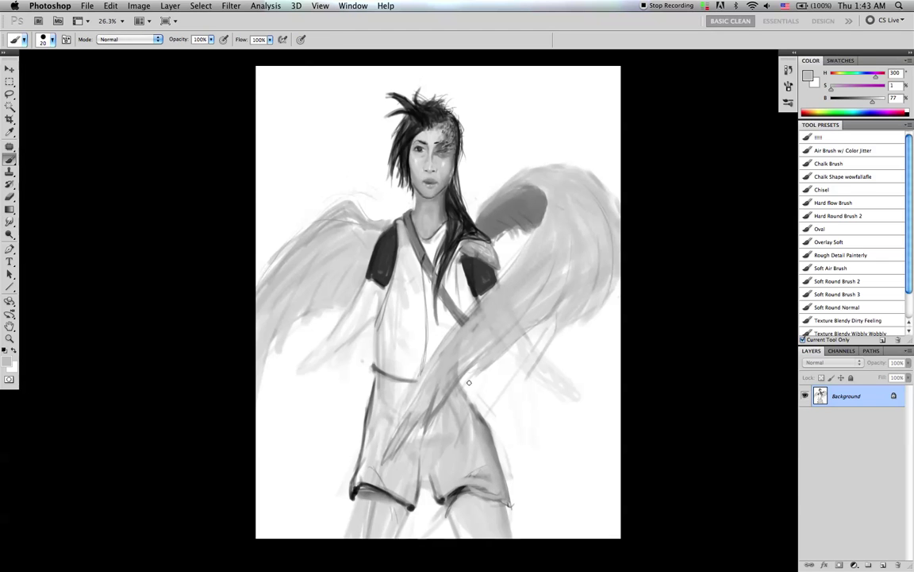
- Clean up the torso side with sampled near-white at 45 px and lightly shade the chest and waist in black
{"action": "left_click", "coordinate": [367, 354], "text": "alt"}
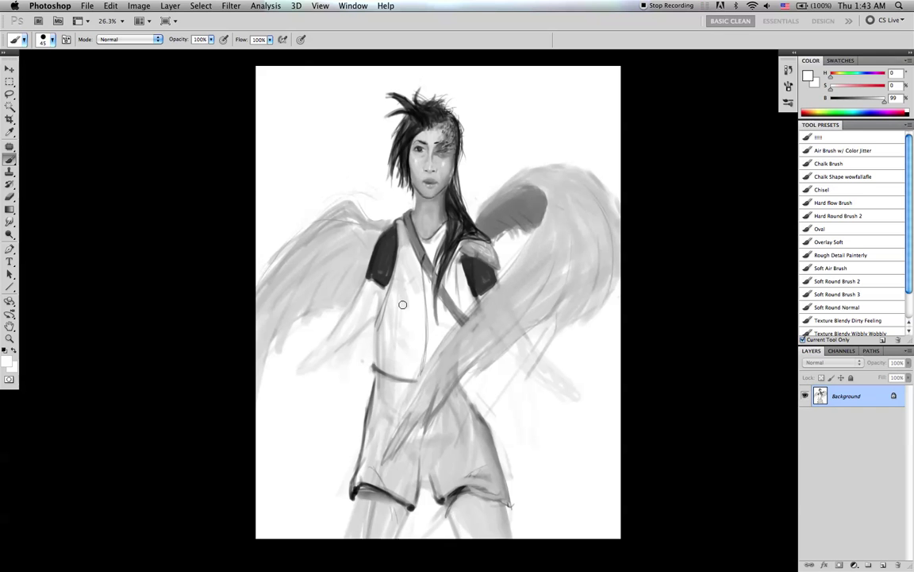
{"action": "key", "text": "d"}
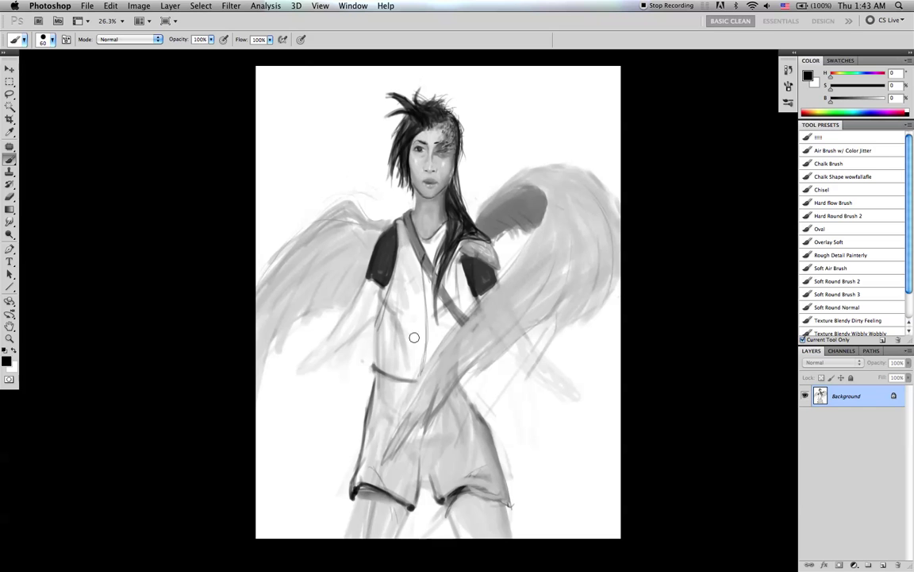
{"action": "key", "text": "bracketleft"}
{"action": "key", "text": "bracketleft"}
{"action": "key", "text": "bracketleft"}
{"action": "key", "text": "bracketleft"}
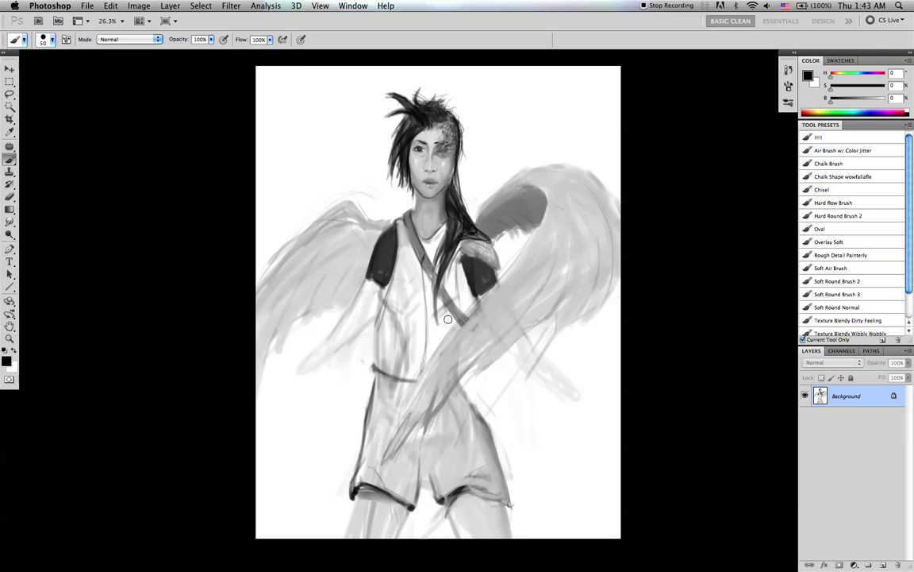
- Add soft contour shading around the chest and shirt with a sampled grey at 59% brightness
{"action": "left_click", "coordinate": [387, 304], "text": "alt"}
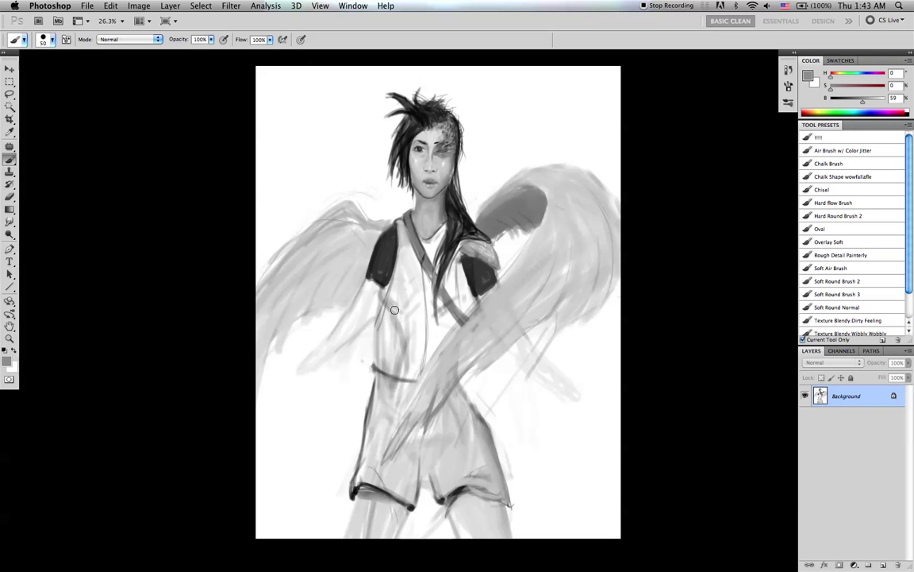
{"action": "key", "text": "bracketleft"}
{"action": "mouse_move", "coordinate": [460, 267]}
{"action": "left_mouse_down"}
{"action": "mouse_move", "coordinate": [467, 294]}
{"action": "mouse_move", "coordinate": [448, 278]}
{"action": "left_mouse_up"}
- Redraw the hip edge below the wing up to the waist in black and fill inside it with sampled 76% grey at 40 px
{"action": "key", "text": "d"}
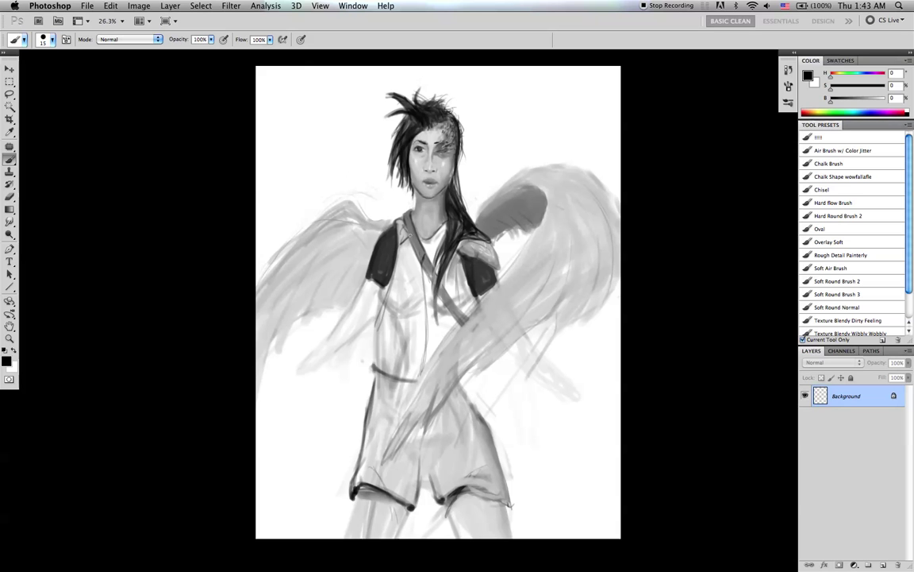
{"action": "key", "text": "bracketright"}
{"action": "key", "text": "bracketright"}
{"action": "key", "text": "bracketright"}
{"action": "key", "text": "bracketright"}
{"action": "key", "text": "bracketright"}
{"action": "key", "text": "bracketright"}
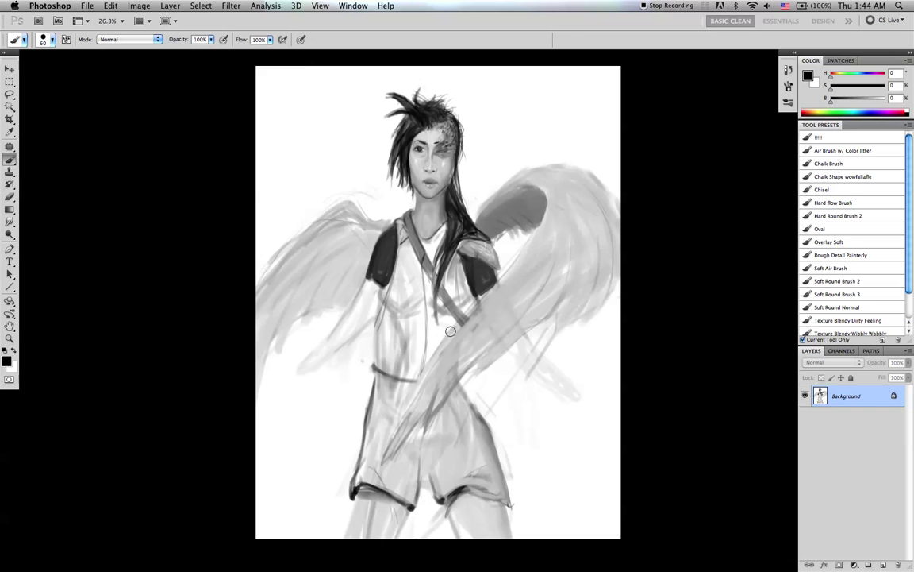
{"action": "key", "text": "bracketleft"}
{"action": "key", "text": "bracketleft"}
{"action": "left_click_drag", "start_coordinate": [471, 374], "coordinate": [480, 417]}
{"action": "left_click", "coordinate": [468, 398], "text": "alt"}
{"action": "key", "text": "bracketright"}
{"action": "key", "text": "bracketright"}
{"action": "key", "text": "bracketright"}
{"action": "mouse_move", "coordinate": [469, 381]}
{"action": "left_mouse_down"}
{"action": "mouse_move", "coordinate": [463, 396]}
{"action": "mouse_move", "coordinate": [476, 414]}
{"action": "left_mouse_up"}
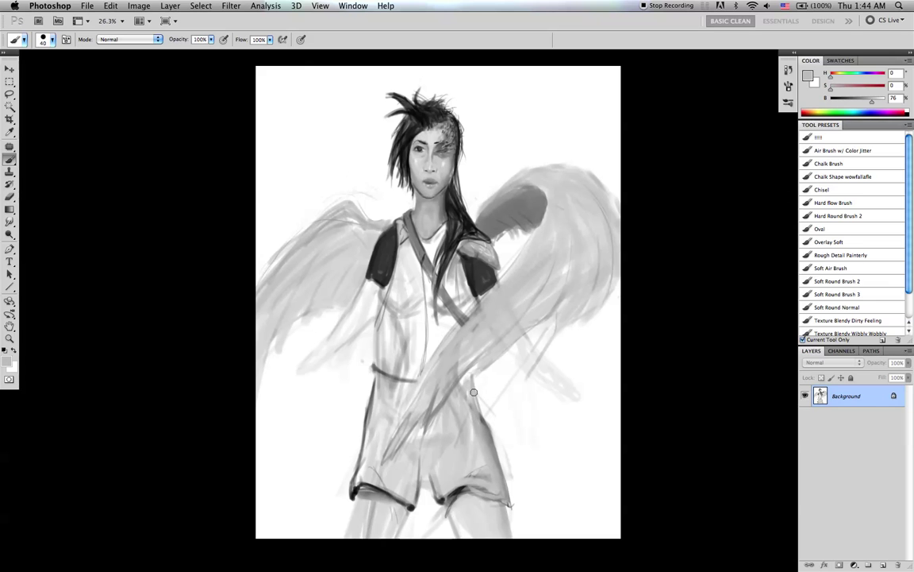
- Fill the wing-side shorts leg with black strokes, using a 60 to 90 px brush
{"action": "key", "text": "d"}
{"action": "key", "text": "bracketright"}
{"action": "key", "text": "bracketright"}
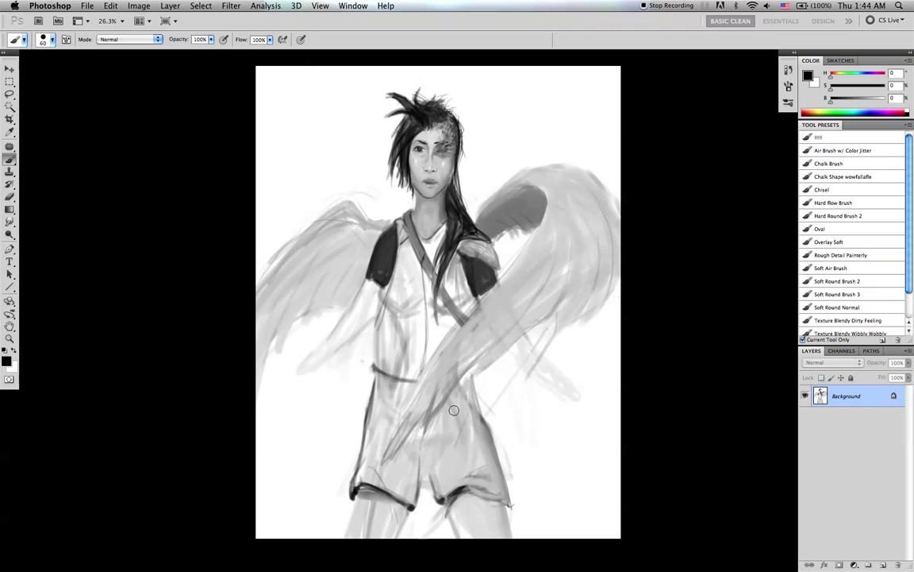
{"action": "mouse_move", "coordinate": [465, 384]}
{"action": "left_mouse_down"}
{"action": "mouse_move", "coordinate": [436, 429]}
{"action": "mouse_move", "coordinate": [434, 470]}
{"action": "left_mouse_up"}
{"action": "mouse_move", "coordinate": [443, 430]}
{"action": "left_mouse_down"}
{"action": "mouse_move", "coordinate": [466, 403]}
{"action": "mouse_move", "coordinate": [480, 419]}
{"action": "mouse_move", "coordinate": [470, 394]}
{"action": "mouse_move", "coordinate": [490, 442]}
{"action": "mouse_move", "coordinate": [474, 388]}
{"action": "mouse_move", "coordinate": [502, 490]}
{"action": "mouse_move", "coordinate": [484, 469]}
{"action": "mouse_move", "coordinate": [501, 493]}
{"action": "mouse_move", "coordinate": [487, 474]}
{"action": "mouse_move", "coordinate": [485, 487]}
{"action": "mouse_move", "coordinate": [465, 479]}
{"action": "mouse_move", "coordinate": [442, 492]}
{"action": "mouse_move", "coordinate": [438, 464]}
{"action": "mouse_move", "coordinate": [438, 478]}
{"action": "mouse_move", "coordinate": [436, 469]}
{"action": "mouse_move", "coordinate": [466, 467]}
{"action": "mouse_move", "coordinate": [455, 481]}
{"action": "mouse_move", "coordinate": [486, 457]}
{"action": "mouse_move", "coordinate": [476, 403]}
{"action": "mouse_move", "coordinate": [492, 464]}
{"action": "mouse_move", "coordinate": [473, 387]}
{"action": "mouse_move", "coordinate": [502, 476]}
{"action": "left_mouse_up"}
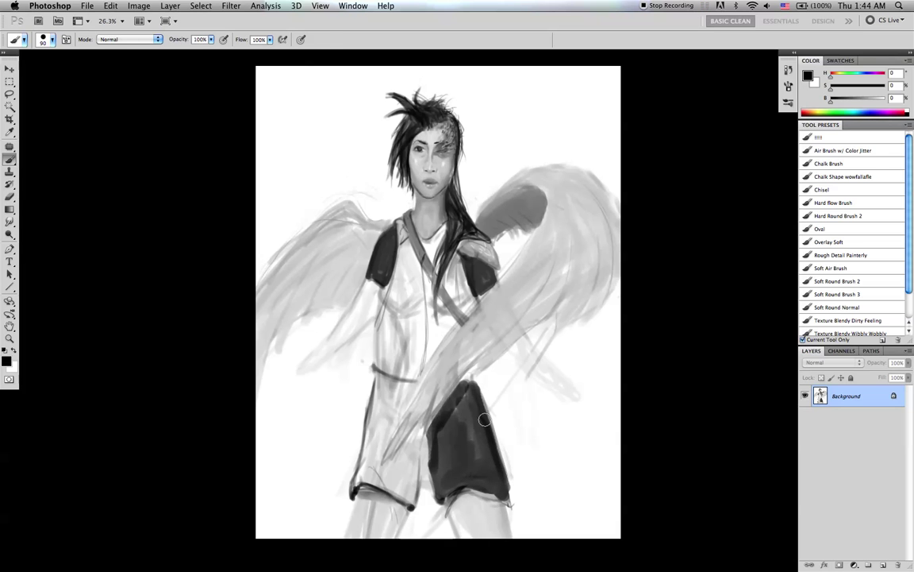
- Even out the filled shorts leg along the wing edge with sampled dark grey at 14% brightness
{"action": "key", "text": "r"}
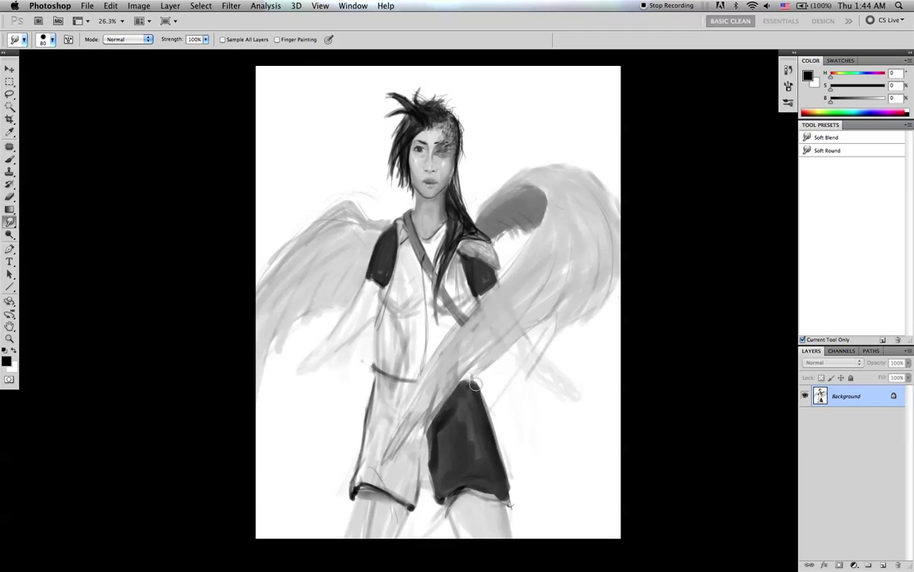
{"action": "key", "text": "b"}
{"action": "left_click", "coordinate": [436, 441], "text": "alt"}
{"action": "mouse_move", "coordinate": [436, 442]}
{"action": "left_mouse_down"}
{"action": "mouse_move", "coordinate": [444, 436]}
{"action": "mouse_move", "coordinate": [447, 445]}
{"action": "mouse_move", "coordinate": [467, 395]}
{"action": "left_mouse_up"}
{"action": "key", "text": "bracketleft"}
{"action": "key", "text": "bracketleft"}
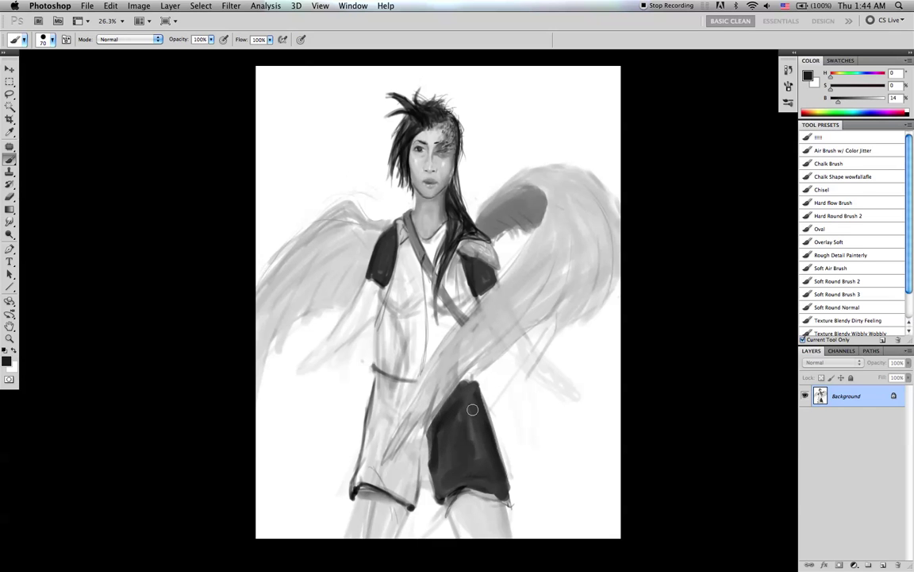
- Fill the lower part of the unfilled shorts leg around the wing tip with dark grey at 14% brightness
{"action": "key", "text": "bracketleft"}
{"action": "key", "text": "bracketleft"}
{"action": "key", "text": "bracketleft"}
{"action": "left_click_drag", "start_coordinate": [417, 438], "coordinate": [412, 484]}
{"action": "key", "text": "bracketright"}
{"action": "key", "text": "bracketright"}
{"action": "key", "text": "bracketright"}
{"action": "key", "text": "bracketleft"}
{"action": "mouse_move", "coordinate": [420, 438]}
{"action": "left_mouse_down"}
{"action": "mouse_move", "coordinate": [414, 488]}
{"action": "mouse_move", "coordinate": [390, 470]}
{"action": "mouse_move", "coordinate": [361, 472]}
{"action": "mouse_move", "coordinate": [410, 501]}
{"action": "left_mouse_up"}
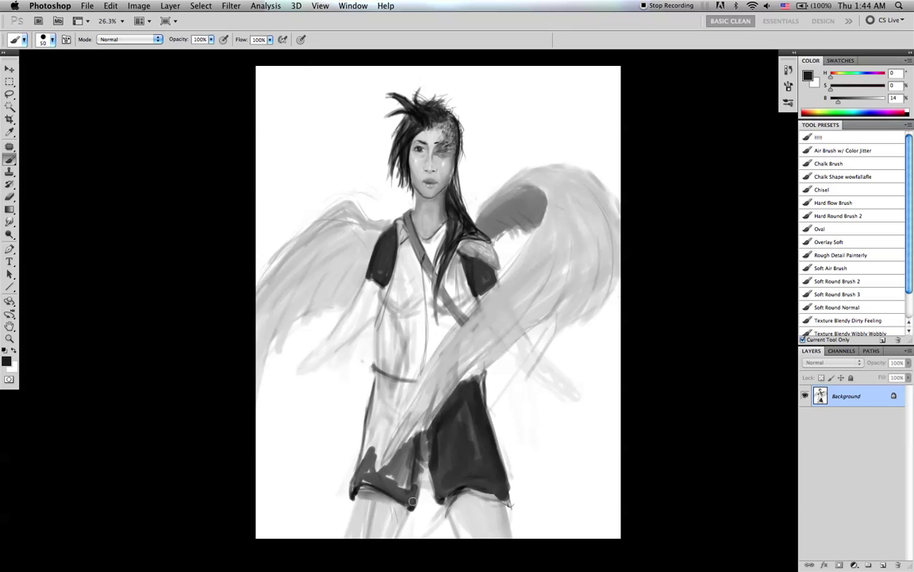
- Extend the dark shorts fill across the crotch and up to the waist beside the wing, using a brush around 50 px
{"action": "mouse_move", "coordinate": [378, 480]}
{"action": "left_mouse_down"}
{"action": "mouse_move", "coordinate": [407, 481]}
{"action": "mouse_move", "coordinate": [386, 471]}
{"action": "mouse_move", "coordinate": [379, 431]}
{"action": "mouse_move", "coordinate": [377, 466]}
{"action": "mouse_move", "coordinate": [391, 424]}
{"action": "mouse_move", "coordinate": [374, 462]}
{"action": "mouse_move", "coordinate": [400, 401]}
{"action": "mouse_move", "coordinate": [379, 411]}
{"action": "mouse_move", "coordinate": [366, 454]}
{"action": "mouse_move", "coordinate": [387, 382]}
{"action": "mouse_move", "coordinate": [408, 386]}
{"action": "mouse_move", "coordinate": [358, 479]}
{"action": "mouse_move", "coordinate": [391, 489]}
{"action": "mouse_move", "coordinate": [409, 456]}
{"action": "mouse_move", "coordinate": [394, 466]}
{"action": "mouse_move", "coordinate": [411, 462]}
{"action": "mouse_move", "coordinate": [409, 498]}
{"action": "mouse_move", "coordinate": [417, 446]}
{"action": "left_mouse_up"}
{"action": "key", "text": "]"}
{"action": "key", "text": "["}
{"action": "key", "text": "["}
{"action": "key", "text": "["}
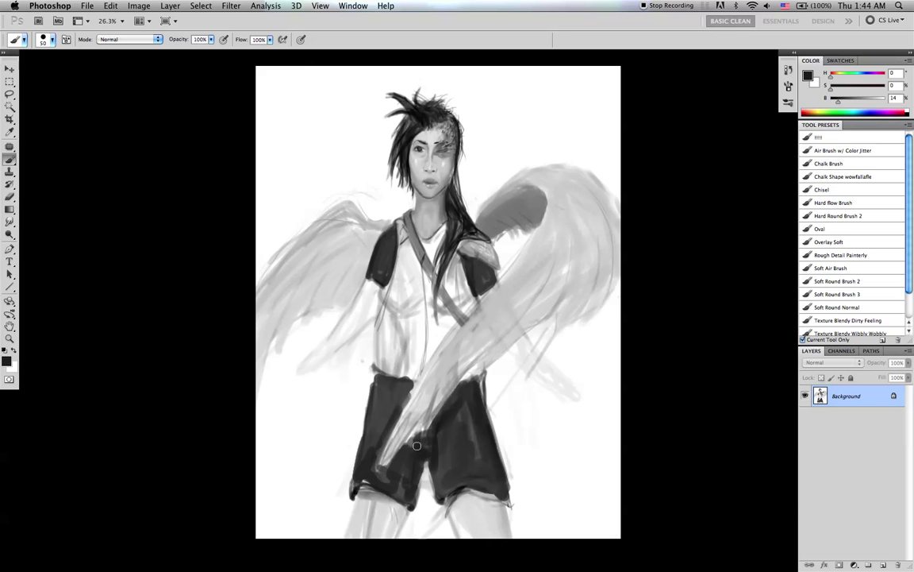
- Sample the 32% grey beside the wing tip, enlarge the brush to 100 px, and flip the canvas horizontally
{"action": "left_click", "coordinate": [382, 474], "text": "alt"}
{"action": "key", "text": "]"}
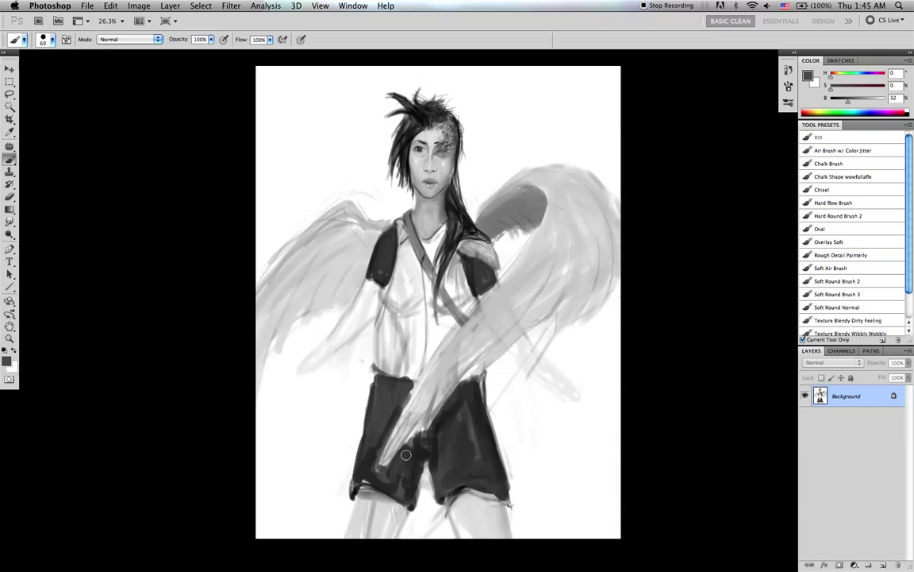
{"action": "key", "text": "bracketright"}
{"action": "key", "text": "bracketright"}
{"action": "key", "text": "bracketright"}
{"action": "key", "text": "bracketright"}
{"action": "key", "text": "super+shift+h"}
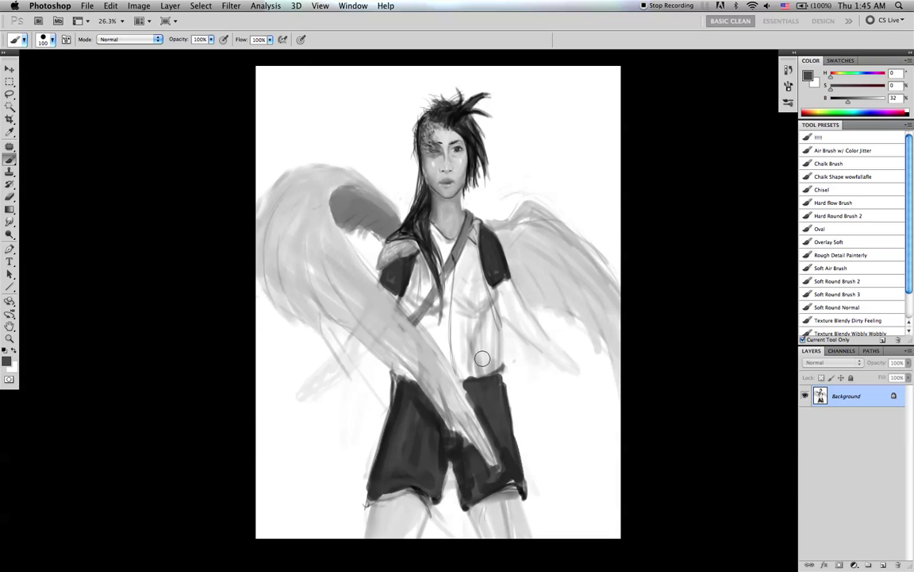
- Paint a strap from below the chest down the shirt's side and over the shorts with soft black strokes
{"action": "key", "text": "d"}
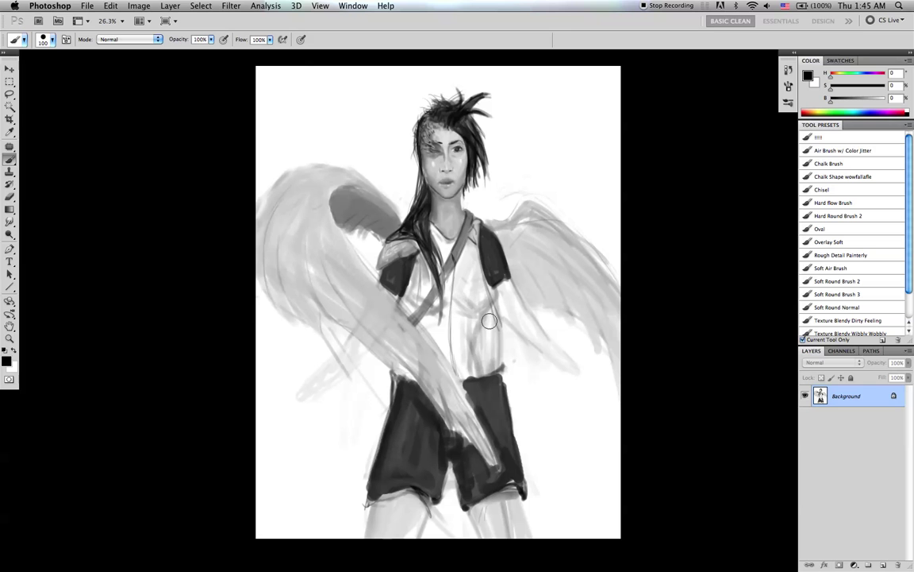
{"action": "key", "text": "bracketleft"}
{"action": "key", "text": "bracketleft"}
{"action": "key", "text": "bracketleft"}
{"action": "key", "text": "bracketleft"}
{"action": "key", "text": "bracketleft"}
{"action": "key", "text": "bracketleft"}
{"action": "key", "text": "bracketleft"}
{"action": "left_click_drag", "start_coordinate": [483, 324], "coordinate": [497, 365]}
{"action": "left_click_drag", "start_coordinate": [481, 325], "coordinate": [493, 371]}
{"action": "key", "text": "bracketright"}
{"action": "key", "text": "bracketright"}
{"action": "key", "text": "bracketright"}
{"action": "left_click_drag", "start_coordinate": [480, 319], "coordinate": [509, 422]}
- Shade the chest contour beside the new strap with sampled greys, using a brush around 30 px
{"action": "left_click", "coordinate": [488, 340], "text": "alt"}
{"action": "key", "text": "bracketleft"}
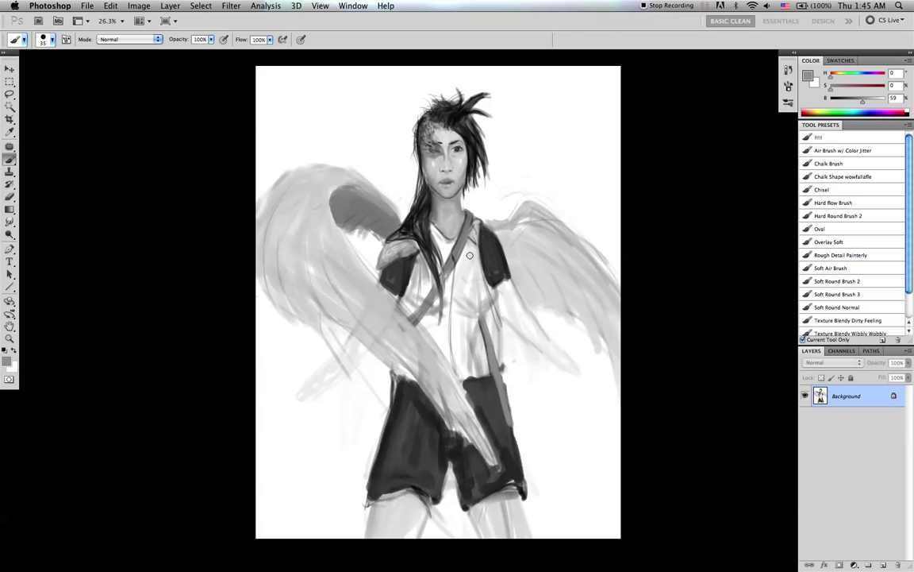
{"action": "key", "text": "d"}
{"action": "key", "text": "bracketright"}
{"action": "key", "text": "bracketright"}
{"action": "key", "text": "x"}
{"action": "key", "text": "bracketleft"}
{"action": "key", "text": "bracketleft"}
{"action": "left_click", "coordinate": [476, 310], "text": "alt"}
{"action": "left_click_drag", "start_coordinate": [479, 309], "coordinate": [461, 288]}
{"action": "left_click", "coordinate": [485, 276], "text": "alt"}
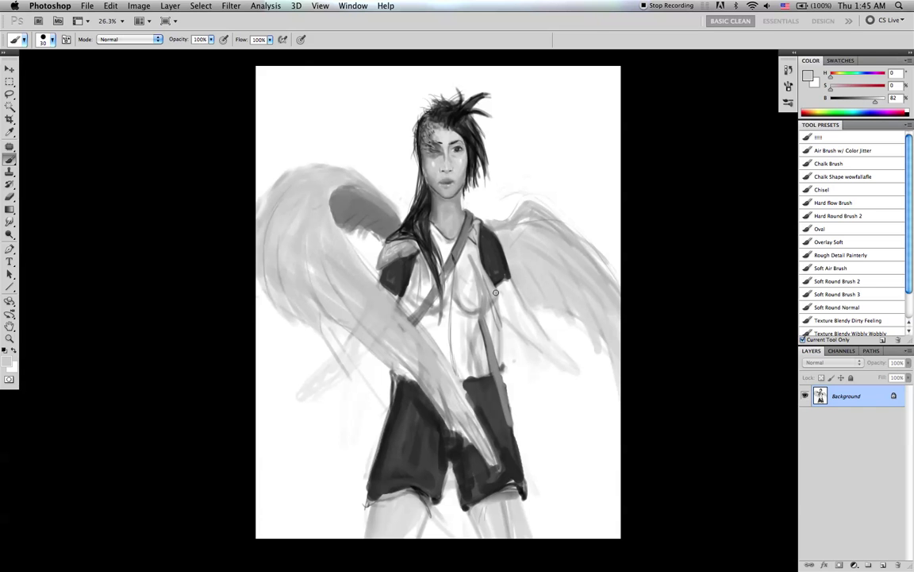
- Define the strap's edge over the shoulder beside the dark sleeve with black at 20 px and a thin white line
{"action": "left_click", "coordinate": [475, 314], "text": "alt"}
{"action": "key", "text": "["}
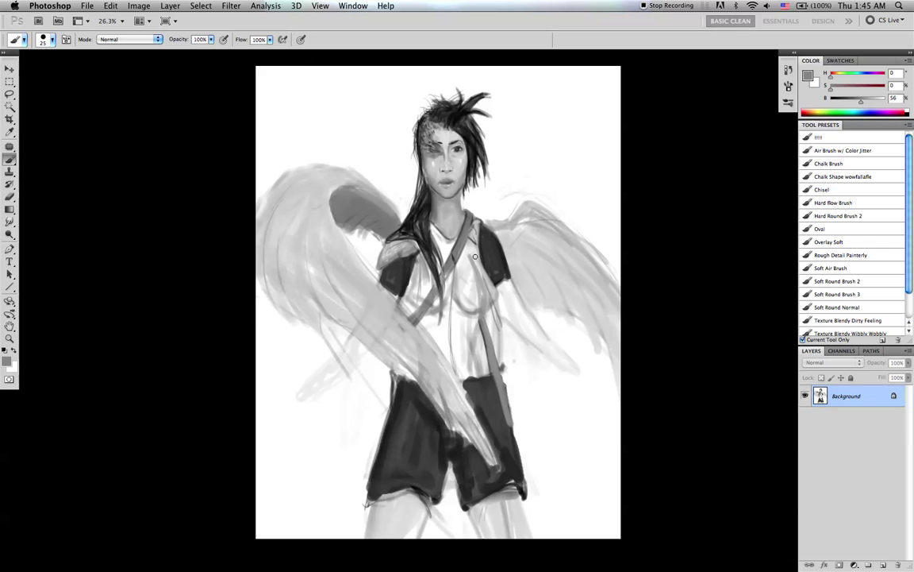
{"action": "left_click", "coordinate": [466, 250], "text": "alt"}
{"action": "key", "text": "d"}
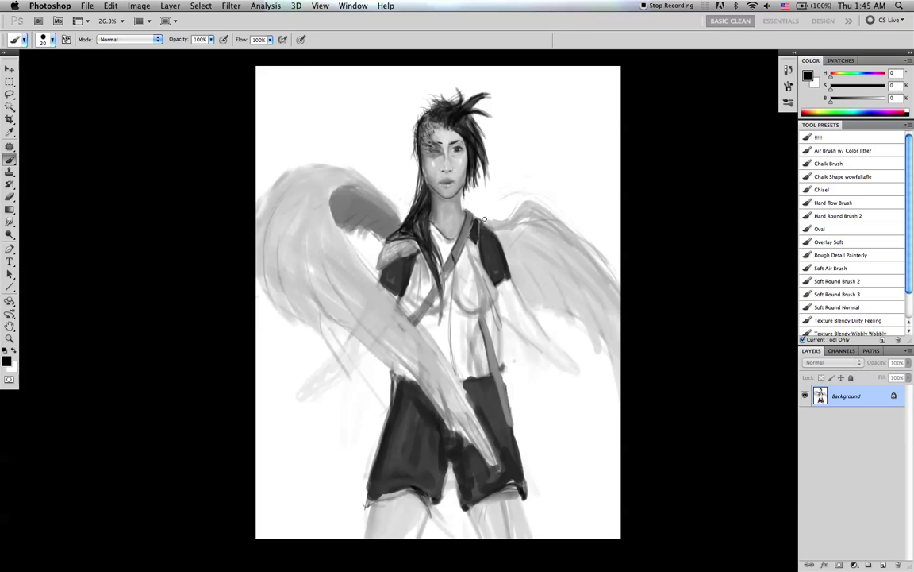
{"action": "key", "text": "x"}
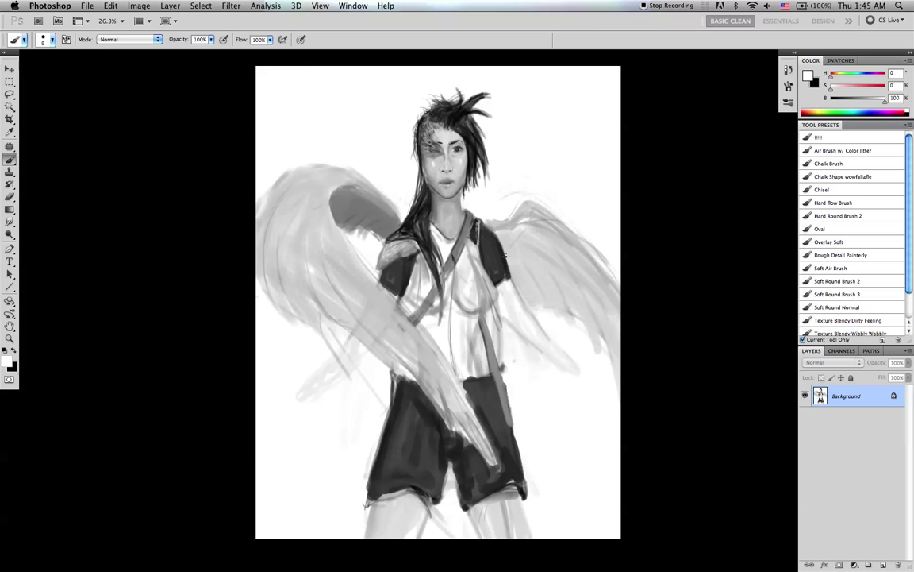
- Continue the strap up the side of the chest toward the sleeve with sampled grey at 69% brightness and a 20 px brush
{"action": "left_click", "coordinate": [483, 335], "text": "alt"}
{"action": "left_click", "coordinate": [484, 336], "text": "alt"}
{"action": "left_click", "coordinate": [482, 283], "text": "alt"}
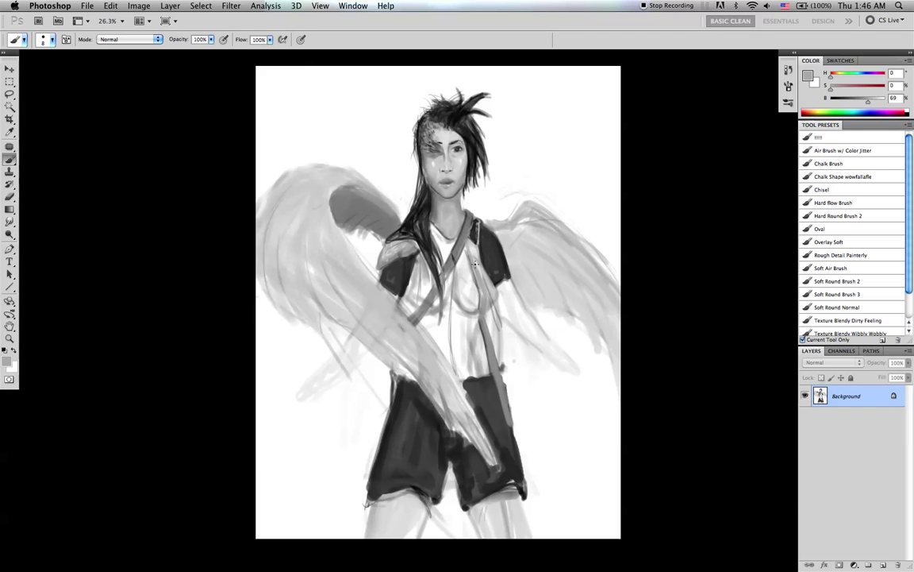
{"action": "key", "text": "bracketright"}
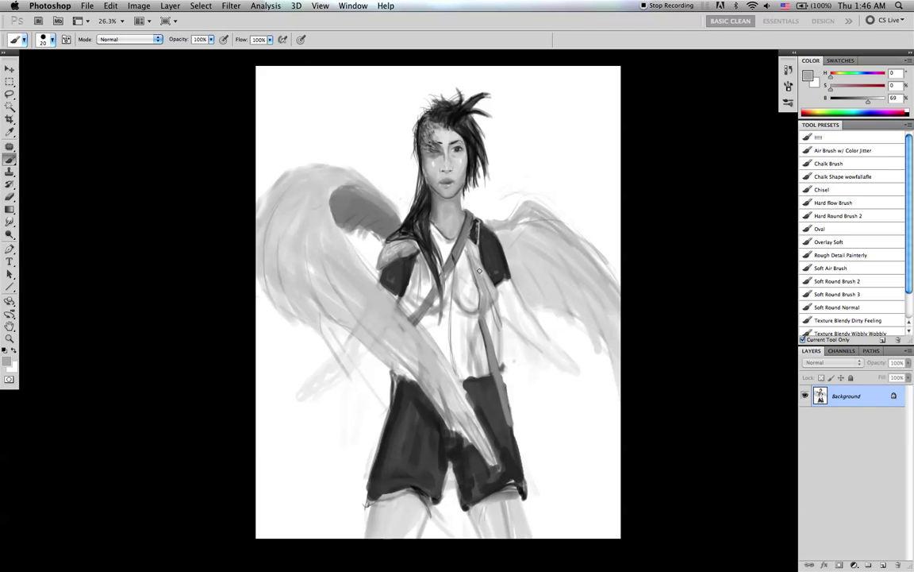
{"action": "left_click", "coordinate": [484, 325], "text": "alt"}
{"action": "key", "text": "bracketright"}
{"action": "key", "text": "bracketright"}
{"action": "key", "text": "d"}
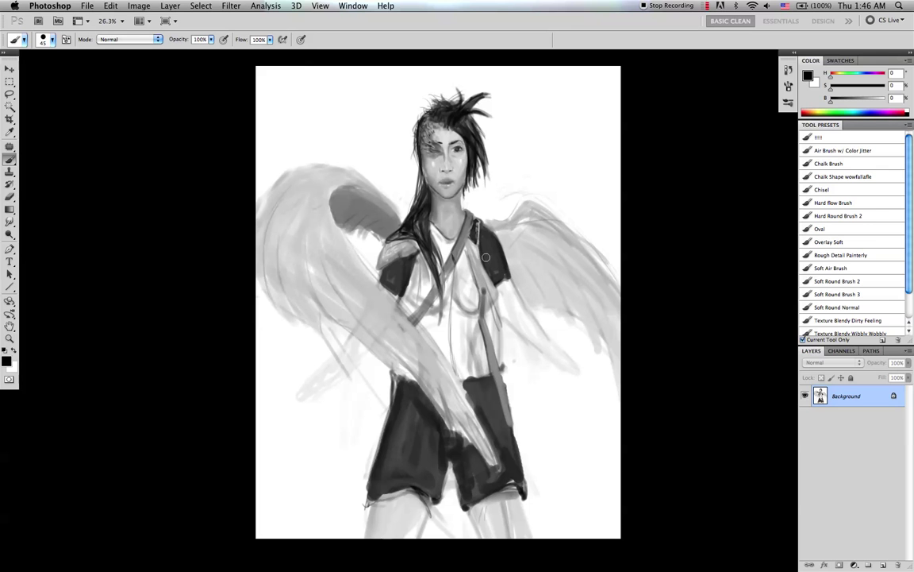
{"action": "left_click", "coordinate": [484, 297], "text": "alt"}
{"action": "left_click_drag", "start_coordinate": [486, 293], "coordinate": [477, 270]}
{"action": "key", "text": "super+z"}
- Paint over the old outline along the torso's side below the sleeve with a sampled light tone
{"action": "key", "text": "bracketleft"}
{"action": "left_click", "coordinate": [494, 287], "text": "alt"}
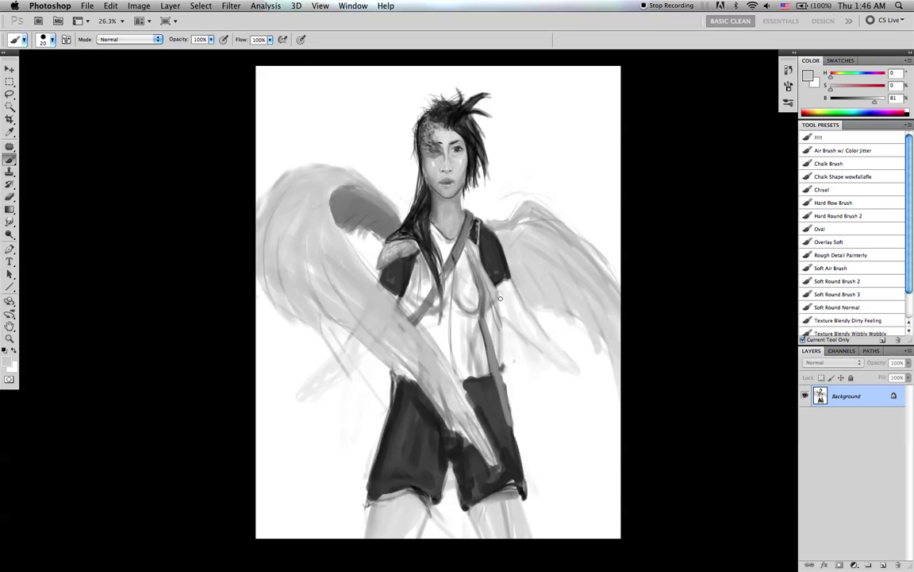
{"action": "left_click", "coordinate": [501, 303], "text": "alt"}
{"action": "key", "text": "bracketright"}
{"action": "key", "text": "bracketright"}
{"action": "key", "text": "bracketright"}
{"action": "left_click_drag", "start_coordinate": [500, 295], "coordinate": [502, 358]}
- Sketch a forearm hanging below the large folded wing beside the shorts with soft black strokes, starting at 30 px
{"action": "key", "text": "d"}
{"action": "key", "text": "bracketleft"}
{"action": "key", "text": "bracketleft"}
{"action": "mouse_move", "coordinate": [353, 346]}
{"action": "left_mouse_down"}
{"action": "mouse_move", "coordinate": [350, 420]}
{"action": "mouse_move", "coordinate": [349, 401]}
{"action": "mouse_move", "coordinate": [356, 420]}
{"action": "mouse_move", "coordinate": [376, 364]}
{"action": "mouse_move", "coordinate": [362, 421]}
{"action": "left_mouse_up"}
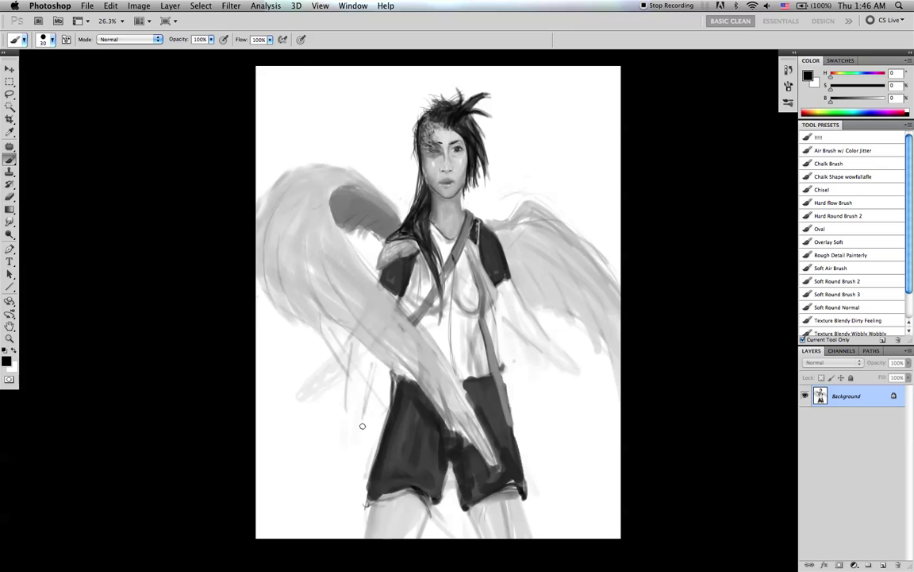
{"action": "key", "text": "bracketright"}
{"action": "key", "text": "bracketright"}
{"action": "key", "text": "bracketright"}
{"action": "mouse_move", "coordinate": [362, 349]}
{"action": "left_mouse_down"}
{"action": "mouse_move", "coordinate": [350, 404]}
{"action": "mouse_move", "coordinate": [355, 427]}
{"action": "mouse_move", "coordinate": [361, 418]}
{"action": "left_mouse_up"}
- Fill the forearm below the wing with sampled grey at 67% brightness, using a brush up to 70 px
{"action": "left_click", "coordinate": [354, 379], "text": "alt"}
{"action": "key", "text": "bracketright"}
{"action": "key", "text": "bracketright"}
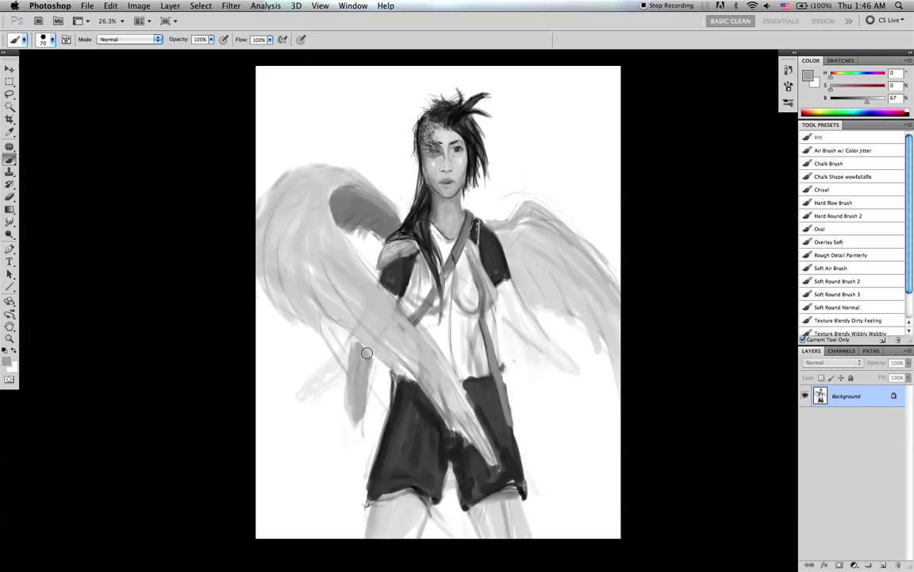
{"action": "key", "text": "bracketleft"}
{"action": "mouse_move", "coordinate": [350, 401]}
{"action": "left_mouse_down"}
{"action": "mouse_move", "coordinate": [354, 340]}
{"action": "mouse_move", "coordinate": [362, 342]}
{"action": "left_mouse_up"}
- Refine the lower edge of the wing-side sleeve with sampled 25% grey and small white strokes at 20 px
{"action": "left_click", "coordinate": [394, 275], "text": "alt"}
{"action": "key", "text": "bracketleft"}
{"action": "key", "text": "bracketleft"}
{"action": "key", "text": "bracketleft"}
{"action": "key", "text": "bracketleft"}
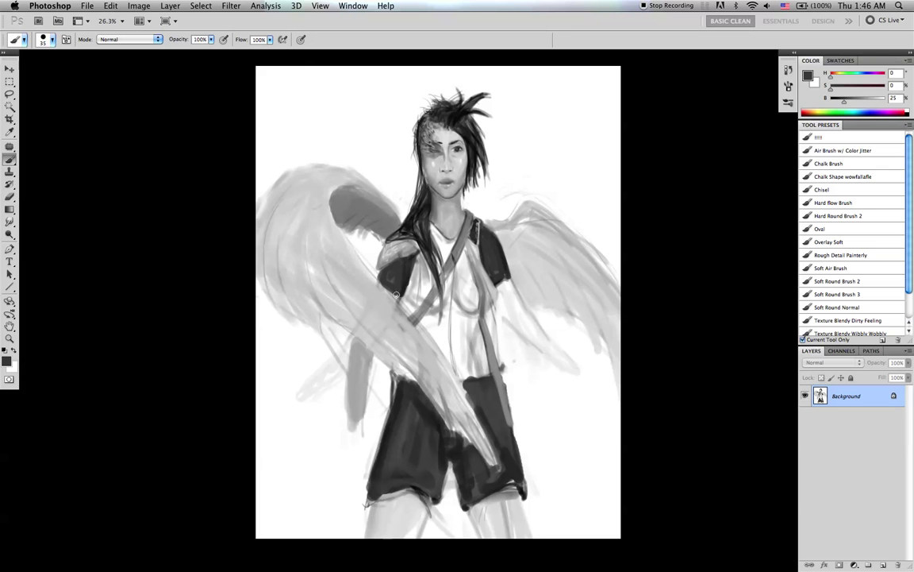
{"action": "key", "text": "bracketleft"}
{"action": "key", "text": "bracketleft"}
{"action": "key", "text": "x"}
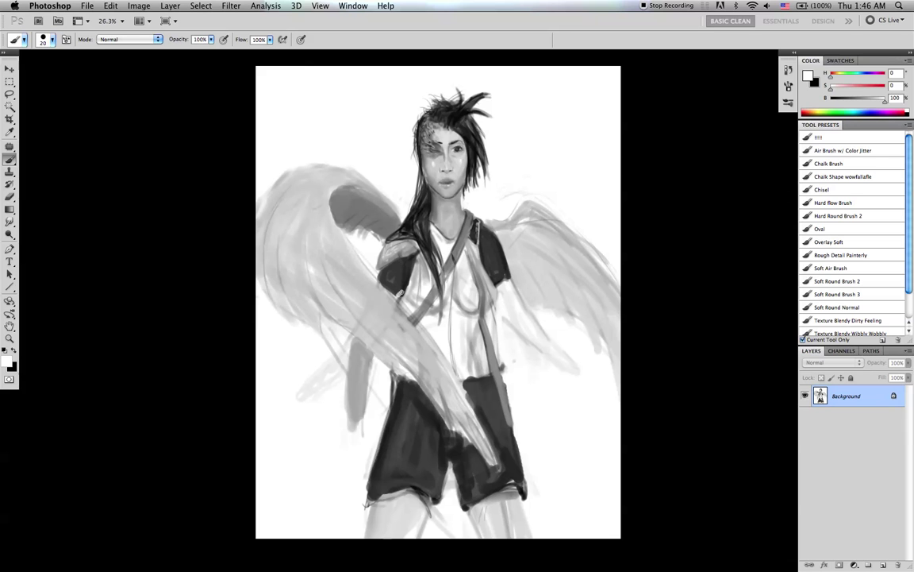
{"action": "key", "text": "bracketleft"}
- Extend the forearm down into a rough hand with sampled grey at 68% brightness and a 35 px brush
{"action": "left_click", "coordinate": [413, 281], "text": "alt"}
{"action": "key", "text": "bracketright"}
{"action": "key", "text": "bracketright"}
{"action": "key", "text": "bracketright"}
{"action": "key", "text": "bracketright"}
{"action": "key", "text": "bracketright"}
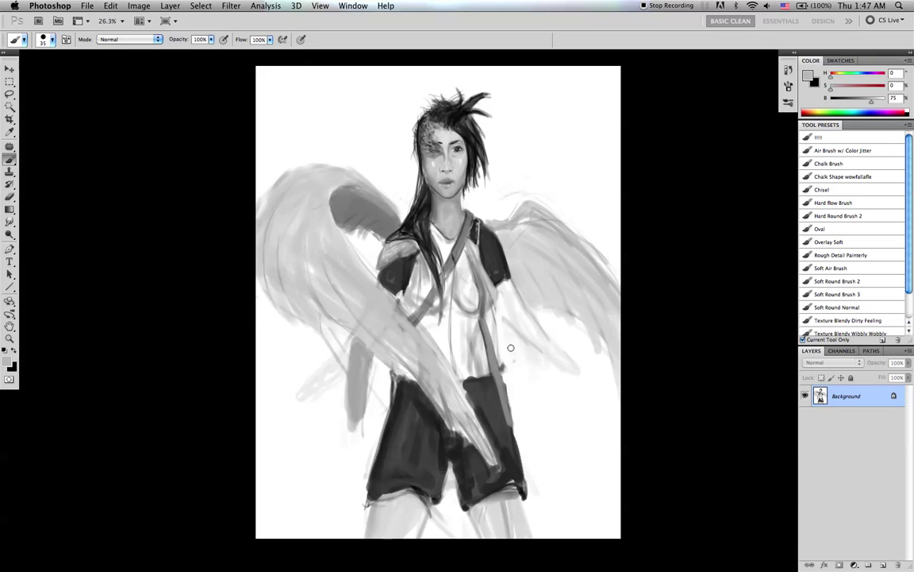
{"action": "left_click", "coordinate": [460, 165], "text": "alt"}
{"action": "left_click", "coordinate": [362, 422], "text": "alt"}
{"action": "left_click_drag", "start_coordinate": [358, 427], "coordinate": [359, 441]}
{"action": "key", "text": "bracketleft"}
{"action": "key", "text": "bracketleft"}
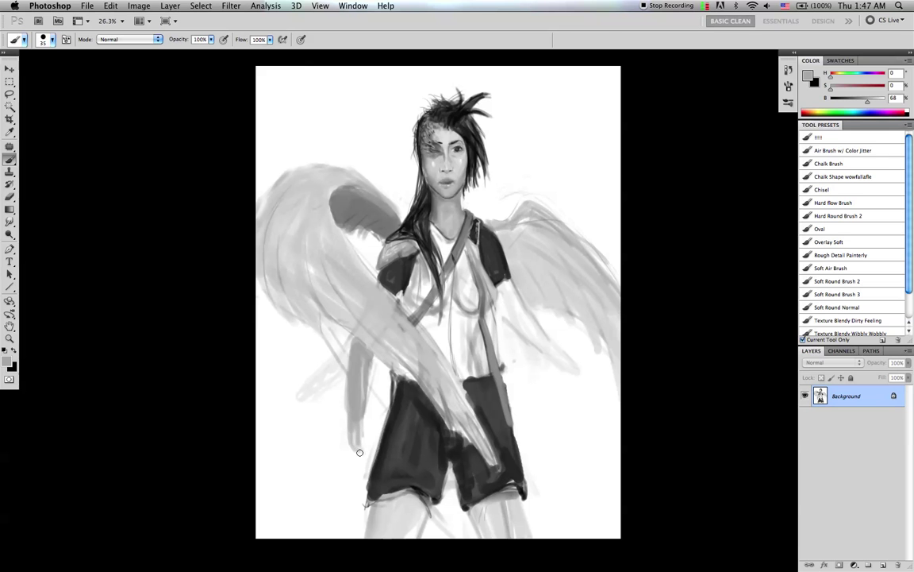
- Trim the edges of the forearm and hand with white at 30 px and flip the canvas horizontally
{"action": "key", "text": "bracketleft"}
{"action": "left_click_drag", "start_coordinate": [362, 435], "coordinate": [368, 427]}
{"action": "left_click", "coordinate": [346, 393], "text": "alt"}
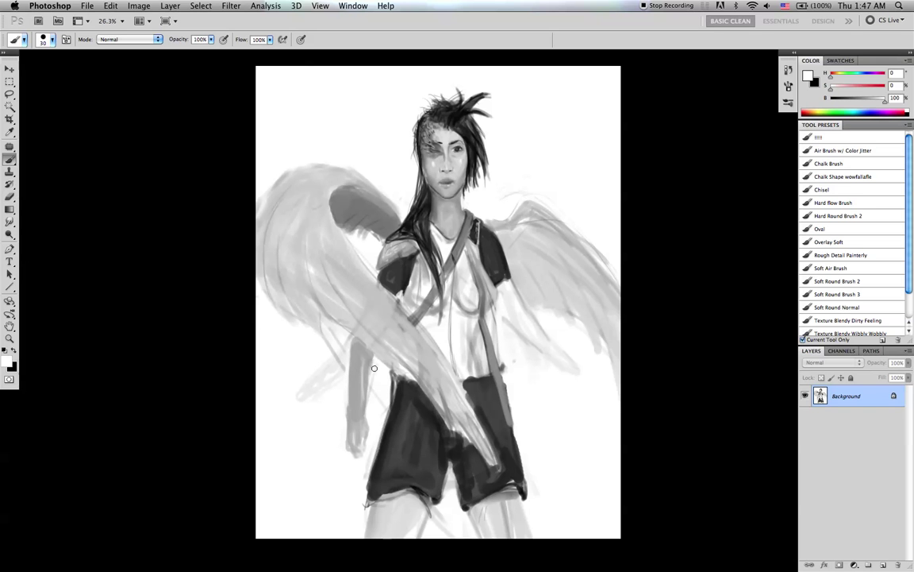
{"action": "key", "text": "F2"}
- Even out the forearm's shape and shading with tones sampled from the arm and its surroundings
{"action": "left_click", "coordinate": [520, 419], "text": "alt"}
{"action": "left_click", "coordinate": [510, 402], "text": "alt"}
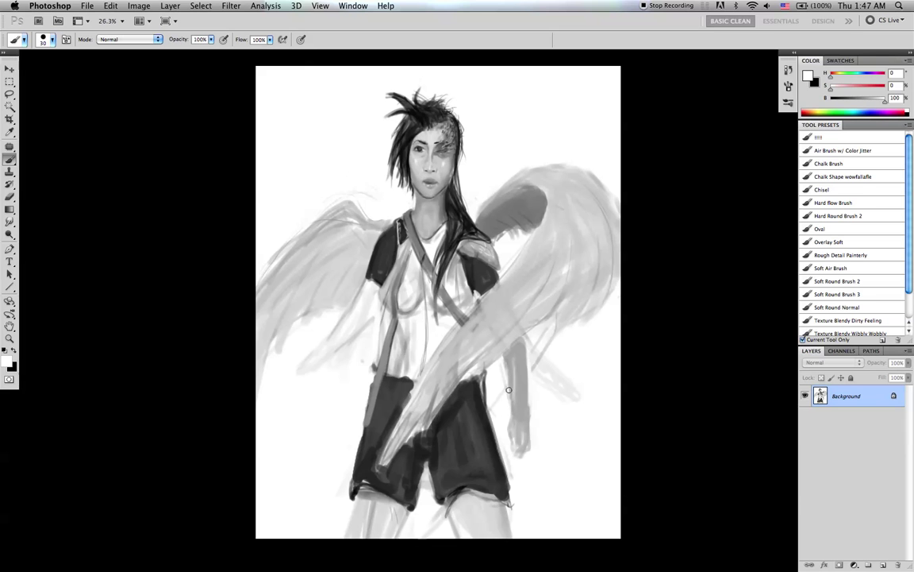
{"action": "left_click", "coordinate": [505, 358], "text": "alt"}
{"action": "left_click", "coordinate": [514, 362], "text": "alt"}
{"action": "left_click_drag", "start_coordinate": [517, 362], "coordinate": [520, 404]}
{"action": "key", "text": "bracketright"}
{"action": "key", "text": "bracketright"}
{"action": "key", "text": "bracketright"}
{"action": "left_click", "coordinate": [520, 358], "text": "alt"}
- Add thumb detail to the hand with fine strokes, reducing the brush to 10 px
{"action": "key", "text": "bracketleft"}
{"action": "key", "text": "bracketleft"}
{"action": "key", "text": "bracketleft"}
{"action": "key", "text": "bracketleft"}
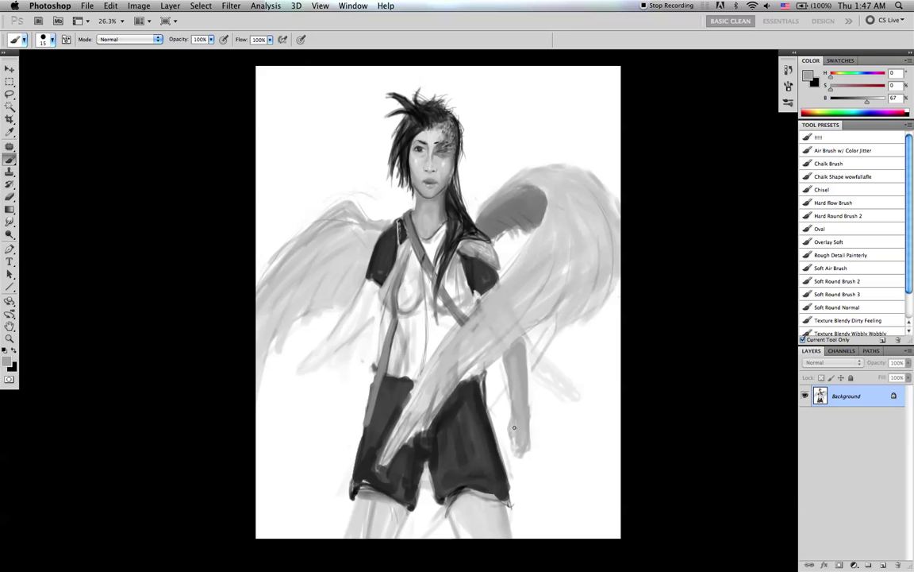
{"action": "left_click", "coordinate": [509, 408], "text": "alt"}
{"action": "key", "text": "bracketleft"}
{"action": "left_click_drag", "start_coordinate": [515, 433], "coordinate": [517, 438]}
{"action": "key", "text": "d"}
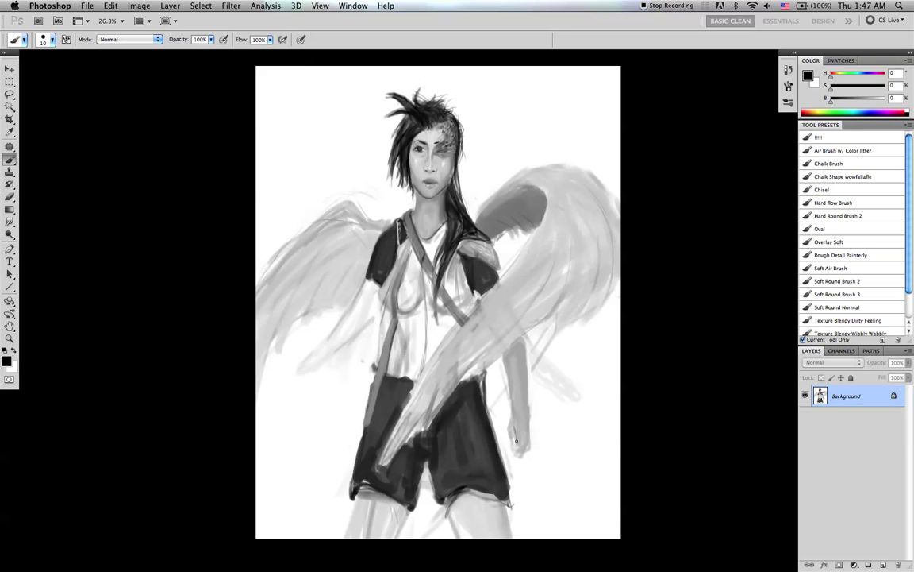
- Shape the thumb and fingers with sampled light greys at 75% and 78% brightness and fine black strokes
{"action": "left_click", "coordinate": [518, 432], "text": "alt"}
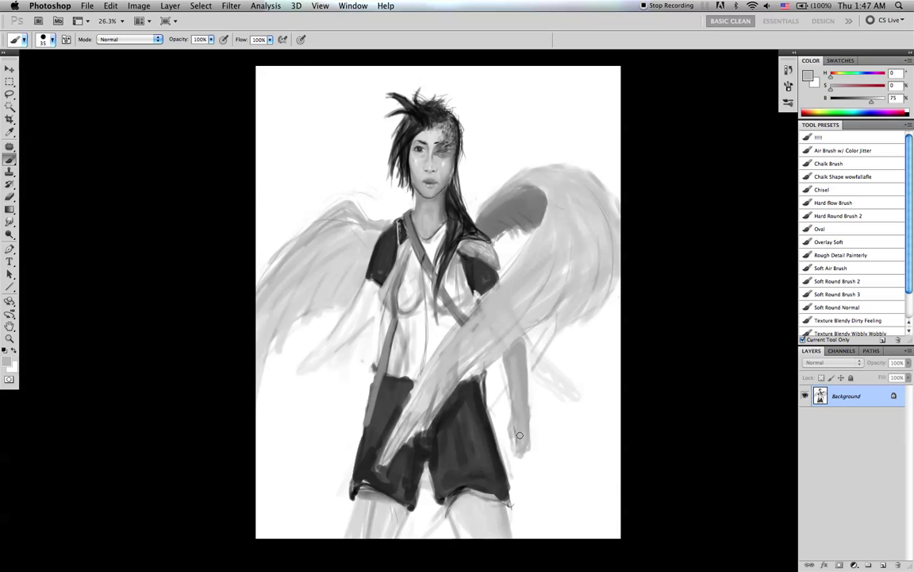
{"action": "left_click", "coordinate": [512, 455], "text": "alt"}
{"action": "key", "text": "d"}
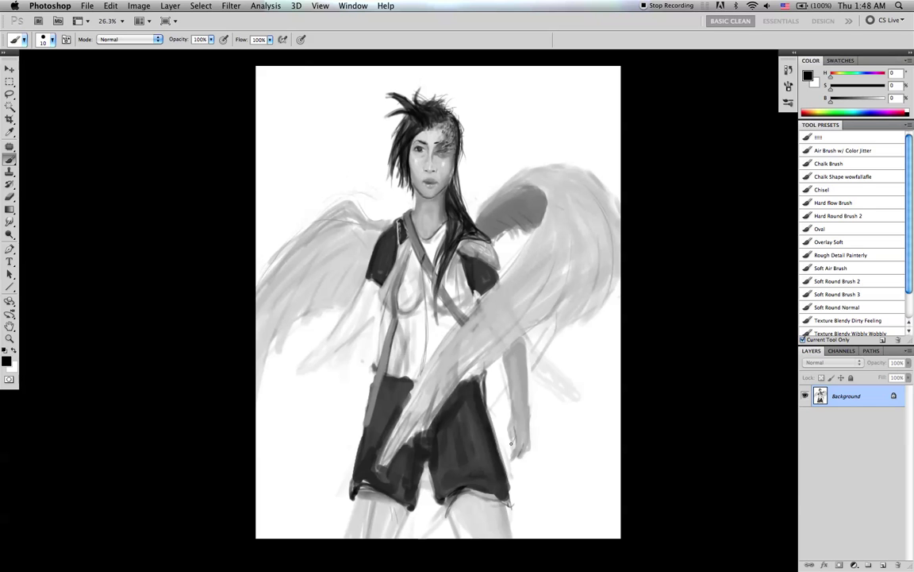
{"action": "left_click", "coordinate": [510, 431], "text": "alt"}
{"action": "key", "text": "bracketright"}
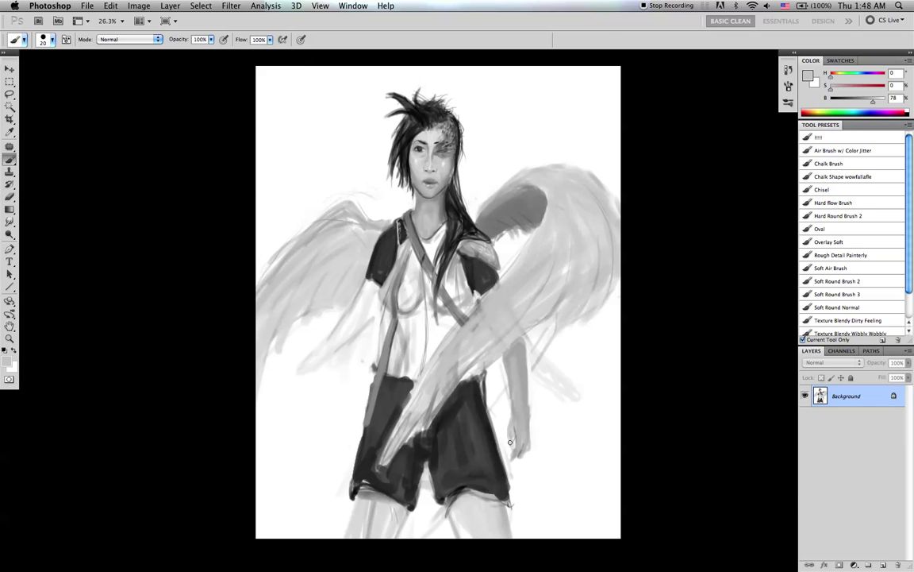
- Deepen the shading on the hand and forearm edge with sampled grey at 54% brightness and a 25 px brush
{"action": "left_click", "coordinate": [514, 442], "text": "alt"}
{"action": "key", "text": "bracketleft"}
{"action": "key", "text": "r"}
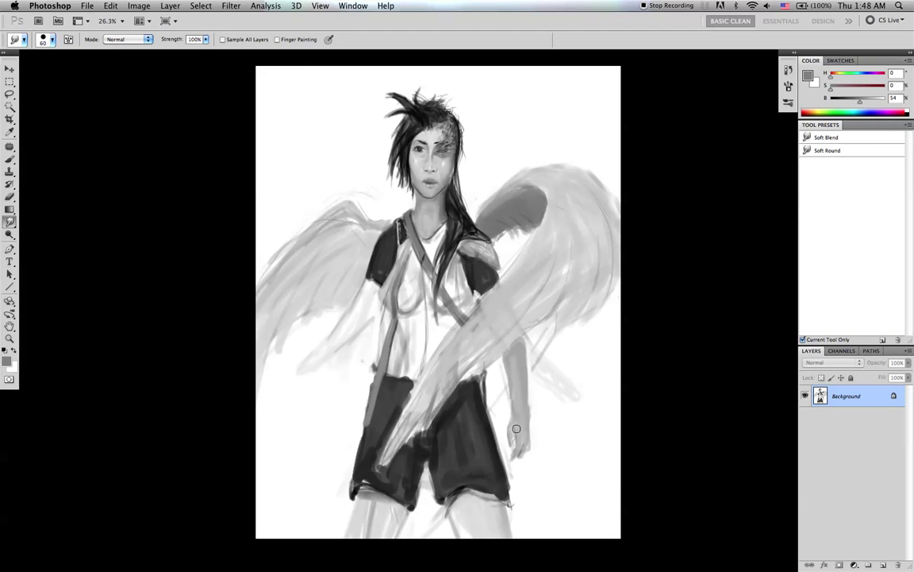
{"action": "key", "text": "b"}
{"action": "key", "text": "bracketright"}
{"action": "key", "text": "bracketright"}
{"action": "key", "text": "bracketright"}
{"action": "key", "text": "bracketright"}
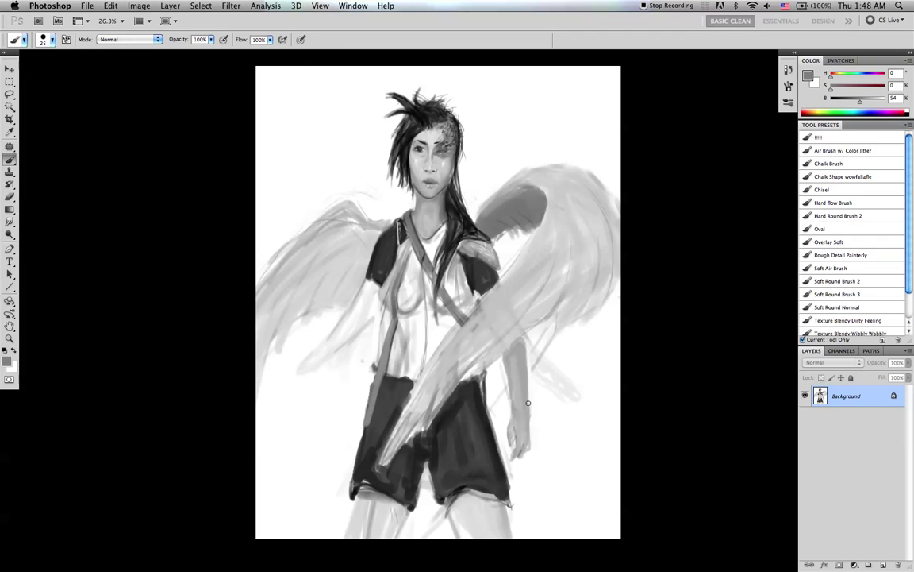
- Clean up the area around the wrist with white, using a brush of up to 45 px
{"action": "left_click", "coordinate": [521, 416], "text": "alt"}
{"action": "key", "text": "d"}
{"action": "key", "text": "x"}
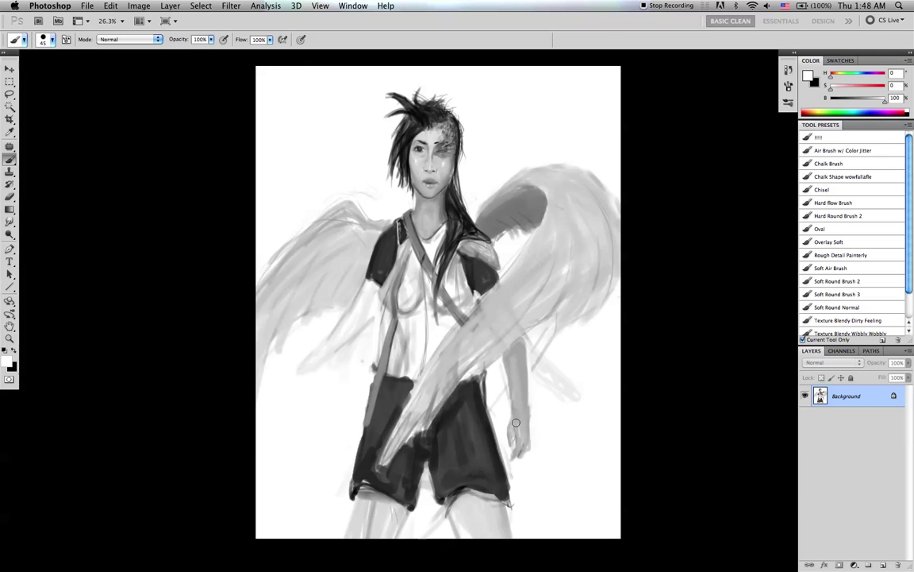
{"action": "key", "text": "bracketleft"}
{"action": "key", "text": "bracketleft"}
{"action": "key", "text": "bracketleft"}
- Refine the wrist contour and fingertips with sampled grey at 67% brightness and a 10 px brush
{"action": "left_click", "coordinate": [510, 425], "text": "alt"}
{"action": "key", "text": "bracketleft"}
{"action": "key", "text": "bracketleft"}
{"action": "left_click", "coordinate": [509, 419], "text": "alt"}
{"action": "key", "text": "bracketleft"}
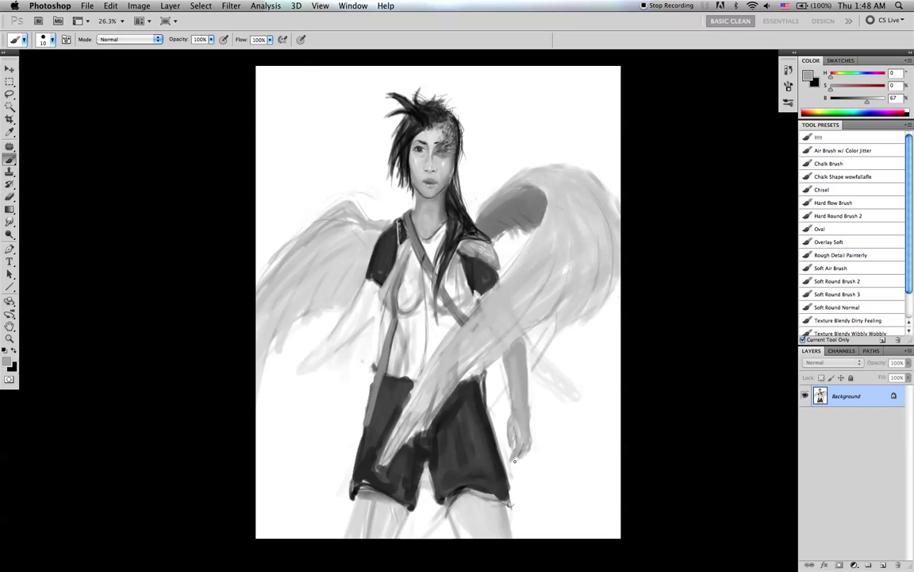
- Flip the canvas horizontally and block in the other forearm below the sleeve with the 67% grey
{"action": "key", "text": "super+shift+h"}
{"action": "key", "text": "bracketright"}
{"action": "key", "text": "bracketright"}
{"action": "key", "text": "bracketright"}
{"action": "key", "text": "bracketleft"}
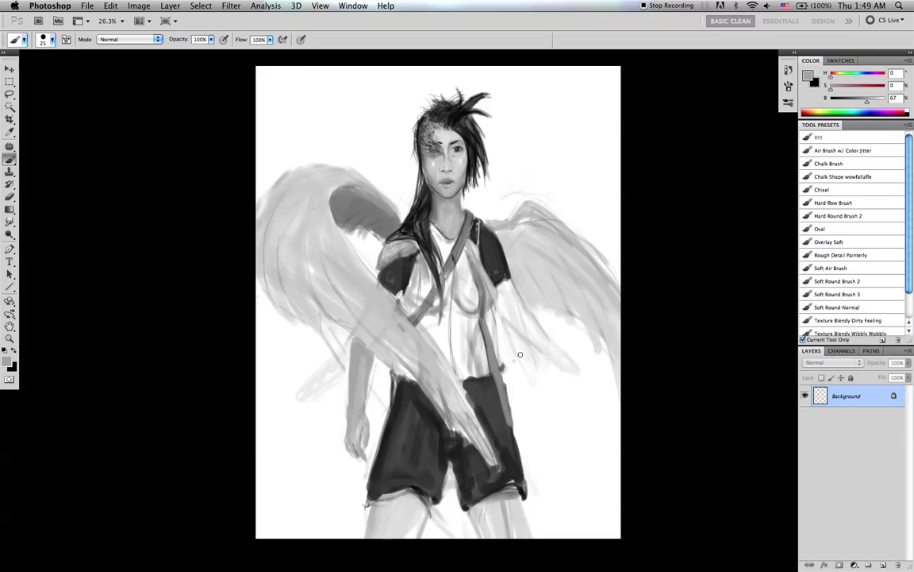
{"action": "key", "text": "bracketright"}
{"action": "key", "text": "bracketright"}
{"action": "left_click_drag", "start_coordinate": [506, 298], "coordinate": [515, 343]}
{"action": "mouse_move", "coordinate": [512, 304]}
{"action": "left_mouse_down"}
{"action": "mouse_move", "coordinate": [535, 376]}
{"action": "mouse_move", "coordinate": [528, 402]}
{"action": "left_mouse_up"}
- Clean up the background beside the new forearm with white and a 90 px brush, and flip the canvas back
{"action": "left_click", "coordinate": [579, 403], "text": "alt"}
{"action": "key", "text": "bracketright"}
{"action": "key", "text": "bracketright"}
{"action": "key", "text": "bracketright"}
{"action": "key", "text": "bracketright"}
{"action": "key", "text": "bracketright"}
{"action": "mouse_move", "coordinate": [575, 372]}
{"action": "left_mouse_down"}
{"action": "mouse_move", "coordinate": [561, 374]}
{"action": "mouse_move", "coordinate": [548, 354]}
{"action": "left_mouse_up"}
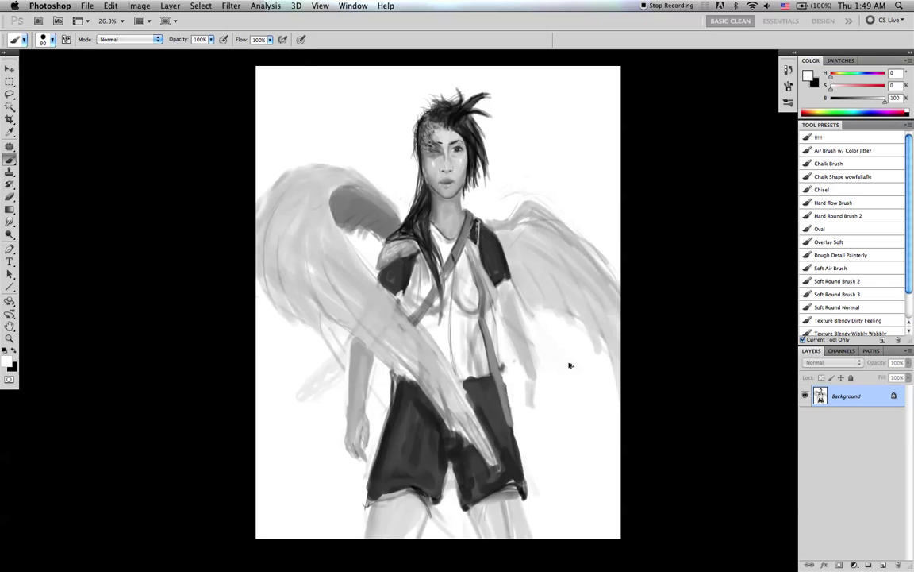
{"action": "key", "text": "super+f"}
{"action": "key", "text": "F9"}
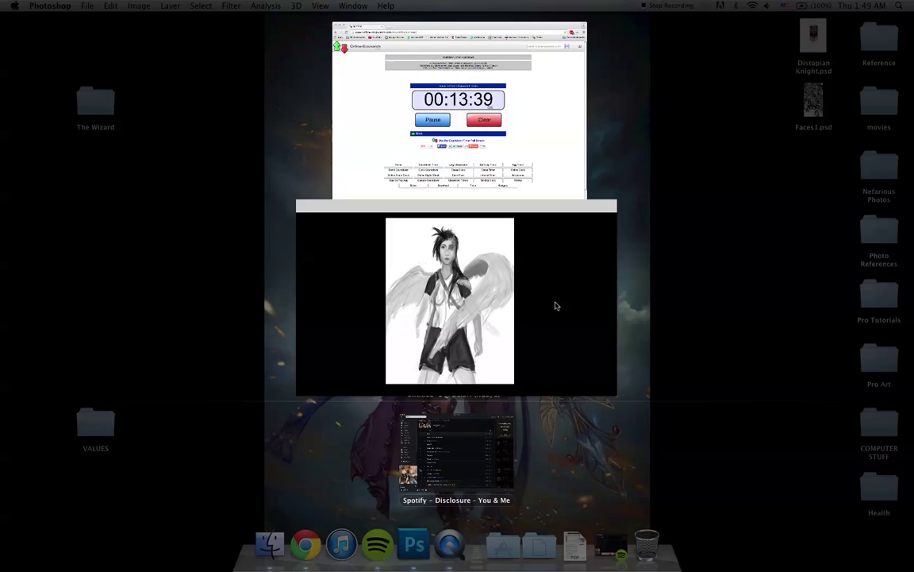
{"action": "left_click", "coordinate": [499, 296]}
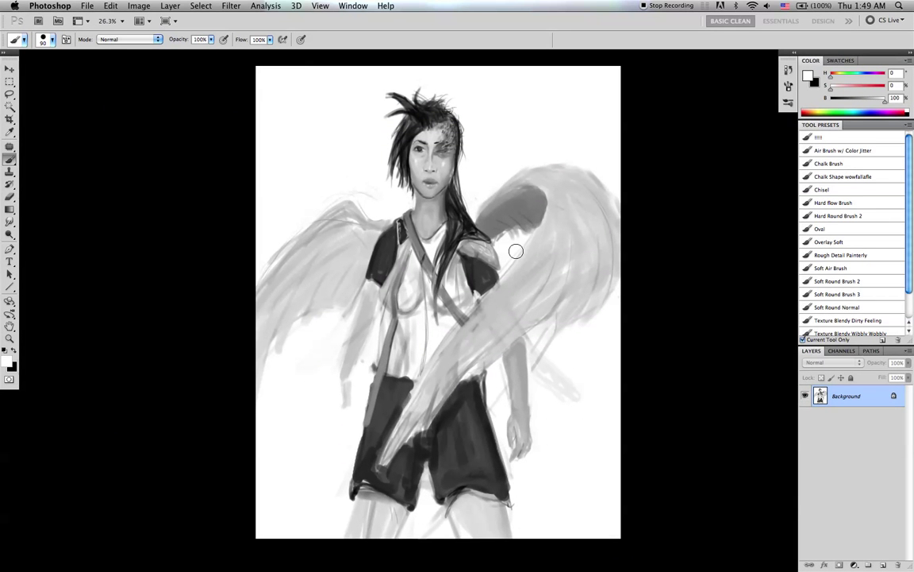
- Paint a black pocket on the outer side of the shorts near the finished hand, using a 60 px brush
{"action": "key", "text": "x"}
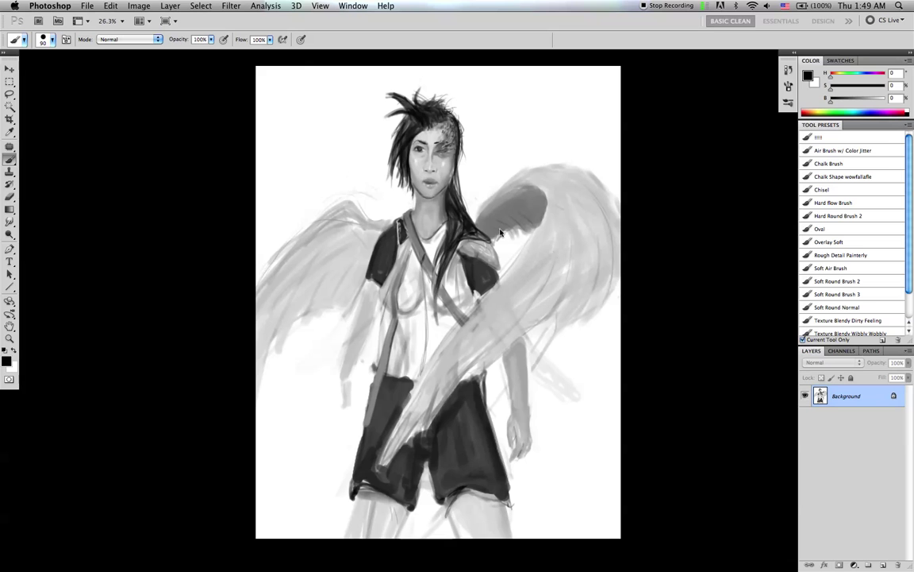
{"action": "key", "text": "["}
{"action": "key", "text": "["}
{"action": "key", "text": "["}
{"action": "key", "text": "["}
{"action": "key", "text": "["}
{"action": "key", "text": "]"}
{"action": "key", "text": "]"}
{"action": "mouse_move", "coordinate": [478, 476]}
{"action": "left_mouse_down"}
{"action": "mouse_move", "coordinate": [483, 426]}
{"action": "mouse_move", "coordinate": [504, 479]}
{"action": "mouse_move", "coordinate": [487, 447]}
{"action": "mouse_move", "coordinate": [504, 492]}
{"action": "left_mouse_up"}
{"action": "mouse_move", "coordinate": [484, 439]}
{"action": "left_mouse_down"}
{"action": "mouse_move", "coordinate": [489, 431]}
{"action": "mouse_move", "coordinate": [507, 482]}
{"action": "left_mouse_up"}
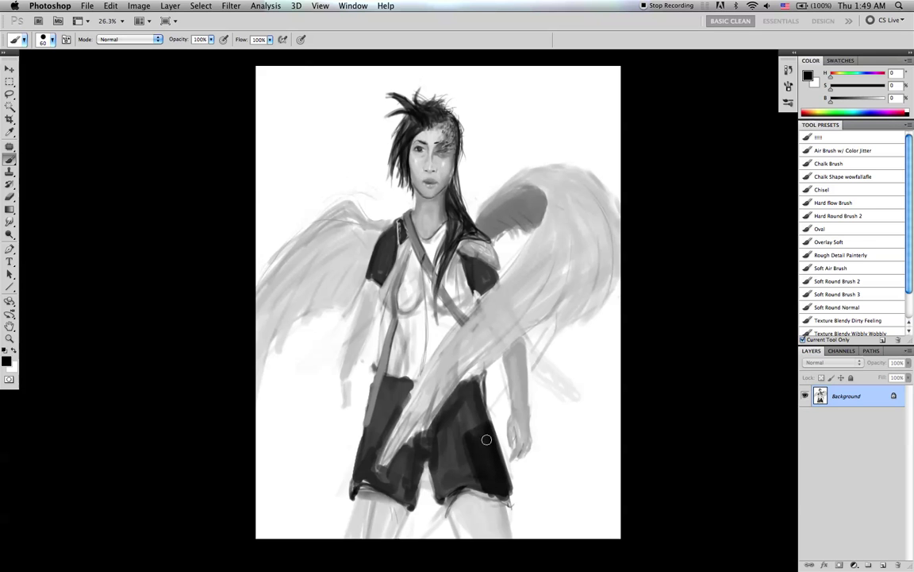
- Draw thin white stitching lines around the black pocket with an 8 px brush
{"action": "key", "text": "bracketleft"}
{"action": "key", "text": "bracketleft"}
{"action": "key", "text": "bracketleft"}
{"action": "key", "text": "bracketleft"}
{"action": "key", "text": "bracketleft"}
{"action": "key", "text": "bracketleft"}
{"action": "key", "text": "bracketleft"}
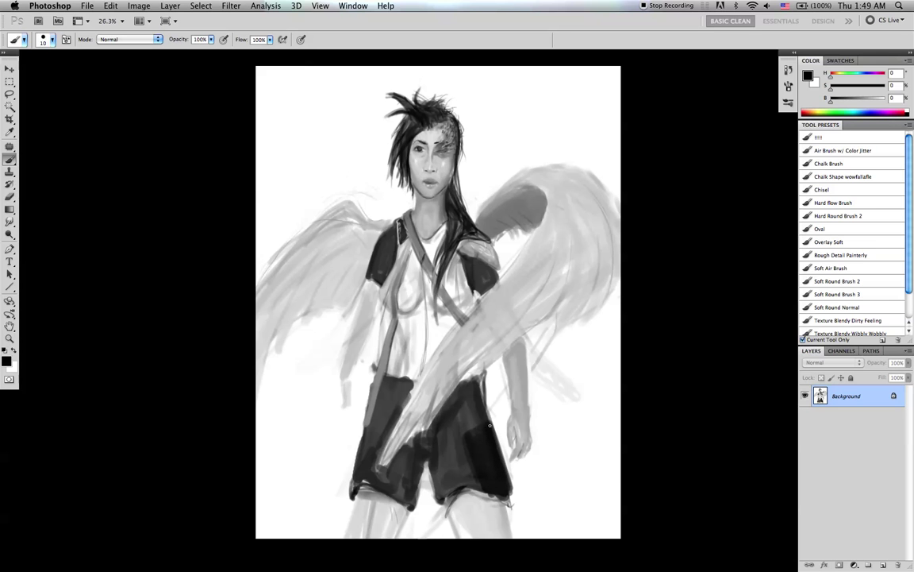
{"action": "key", "text": "x"}
{"action": "key", "text": "bracketleft"}
{"action": "key", "text": "bracketleft"}
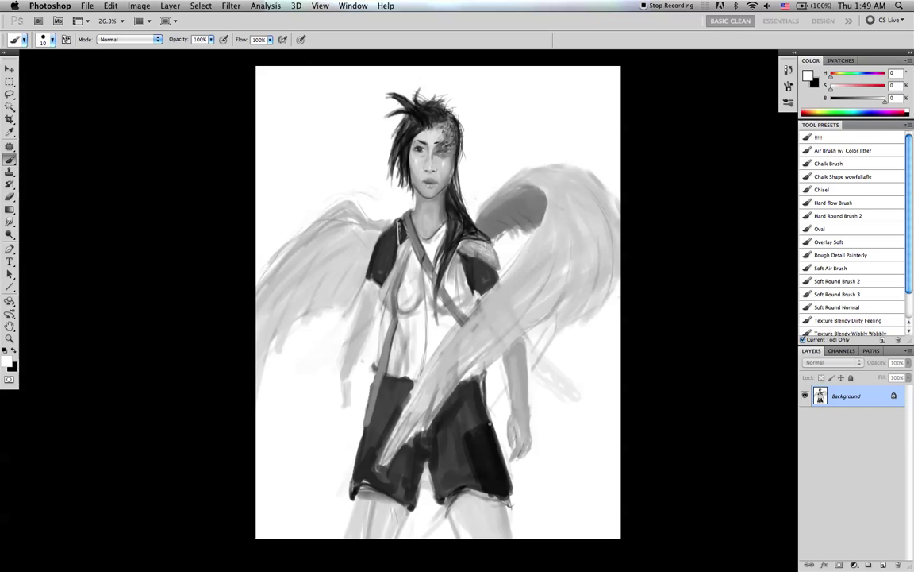
{"action": "left_click_drag", "start_coordinate": [485, 427], "coordinate": [468, 435]}
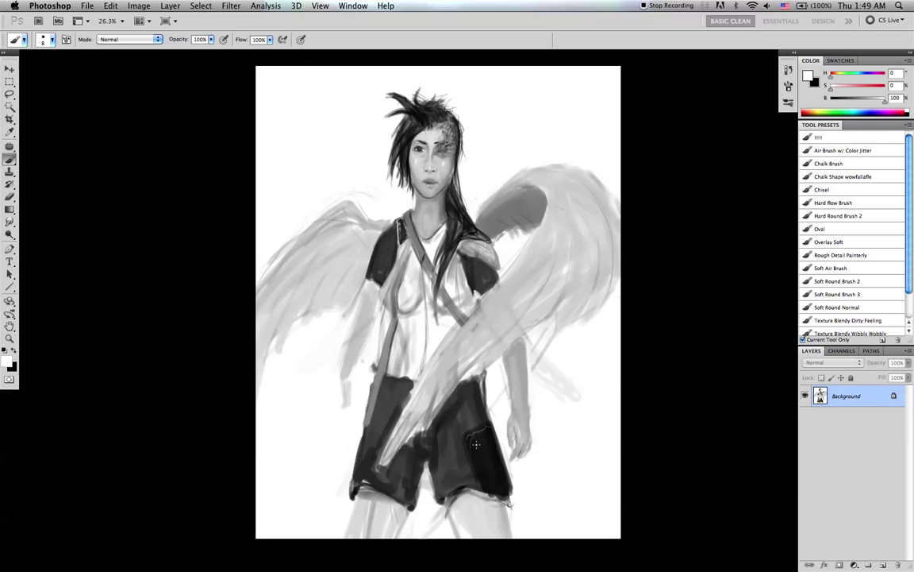
{"action": "left_click_drag", "start_coordinate": [473, 441], "coordinate": [487, 478]}
{"action": "left_click_drag", "start_coordinate": [495, 472], "coordinate": [502, 458]}
- Paint a matching black pocket on the other leg of the shorts and line it with thin white stitching
{"action": "key", "text": "x"}
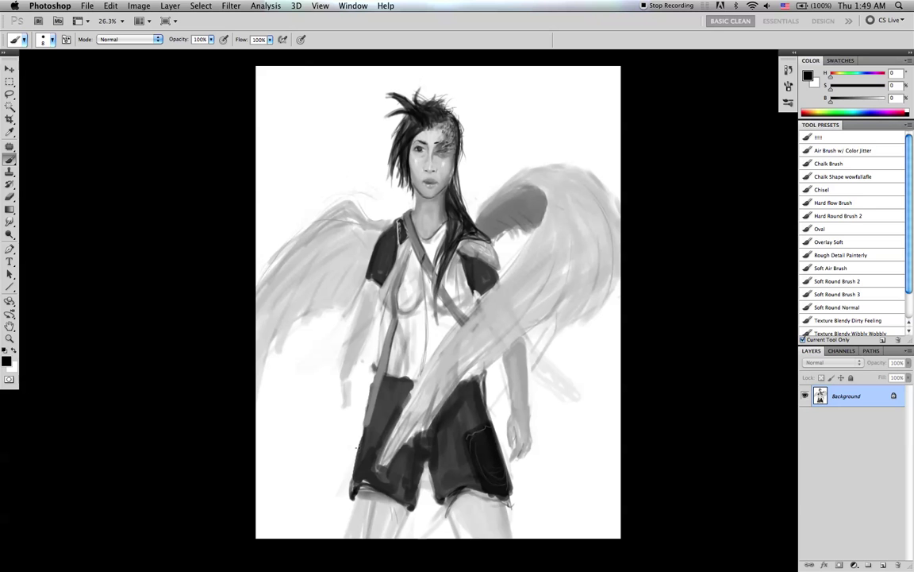
{"action": "key", "text": "bracketright"}
{"action": "mouse_move", "coordinate": [363, 439]}
{"action": "left_mouse_down"}
{"action": "mouse_move", "coordinate": [353, 482]}
{"action": "mouse_move", "coordinate": [366, 435]}
{"action": "mouse_move", "coordinate": [366, 479]}
{"action": "left_mouse_up"}
{"action": "key", "text": "x"}
{"action": "key", "text": "bracketleft"}
{"action": "key", "text": "bracketleft"}
{"action": "key", "text": "bracketleft"}
{"action": "key", "text": "bracketleft"}
{"action": "key", "text": "bracketleft"}
{"action": "key", "text": "bracketleft"}
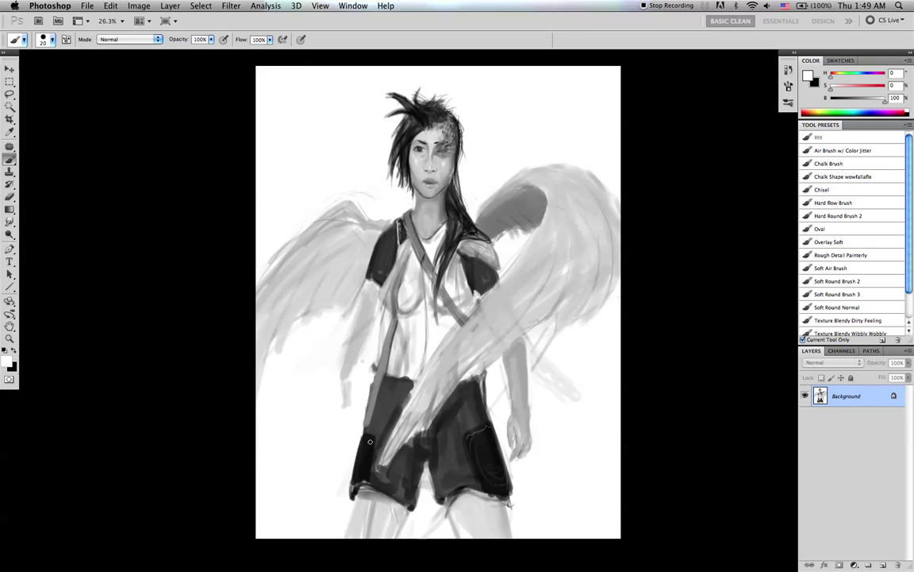
{"action": "left_click_drag", "start_coordinate": [370, 438], "coordinate": [369, 474]}
- Draw thin black feather lines along the large wing that crosses the body
{"action": "key", "text": "x"}
{"action": "key", "text": "]"}
{"action": "key", "text": "x"}
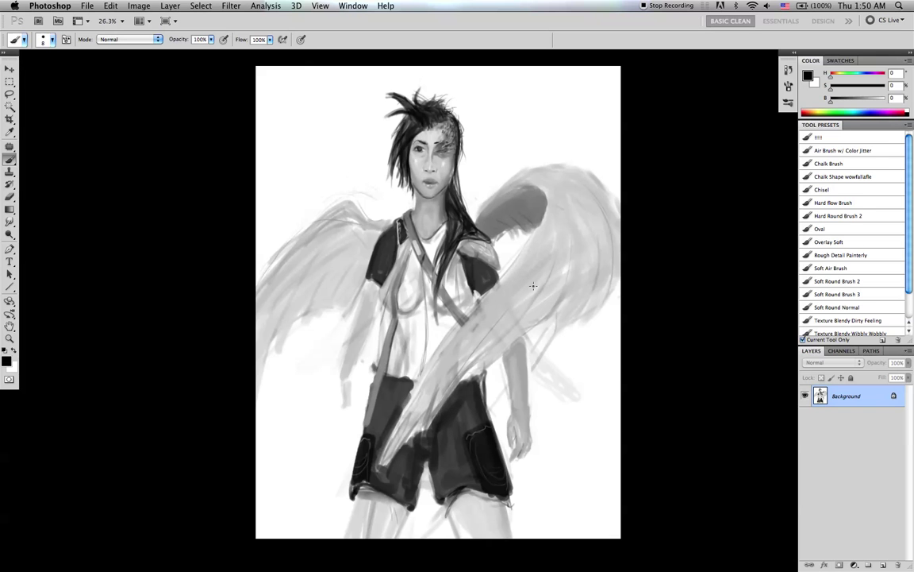
{"action": "key", "text": "bracketleft"}
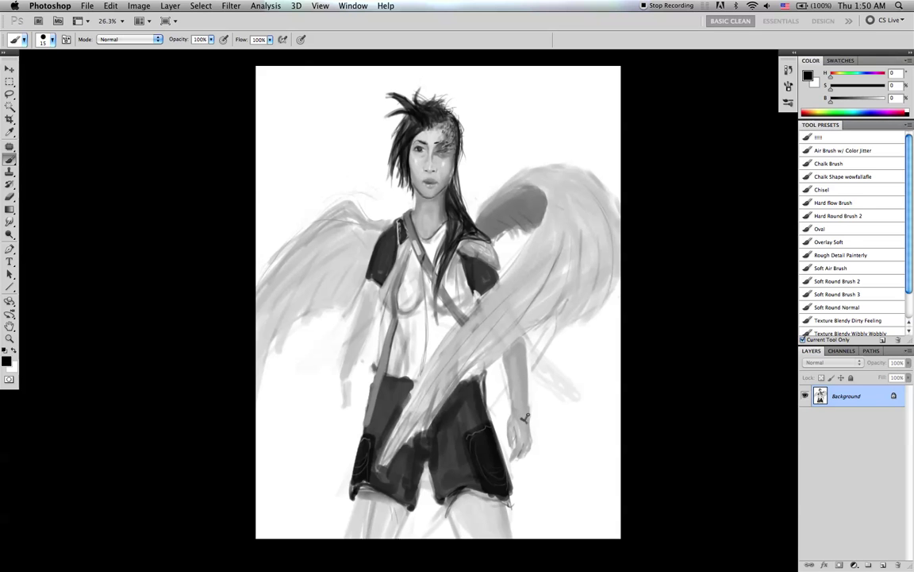
{"action": "left_click", "coordinate": [524, 416]}
{"action": "key", "text": "ctrl+z"}
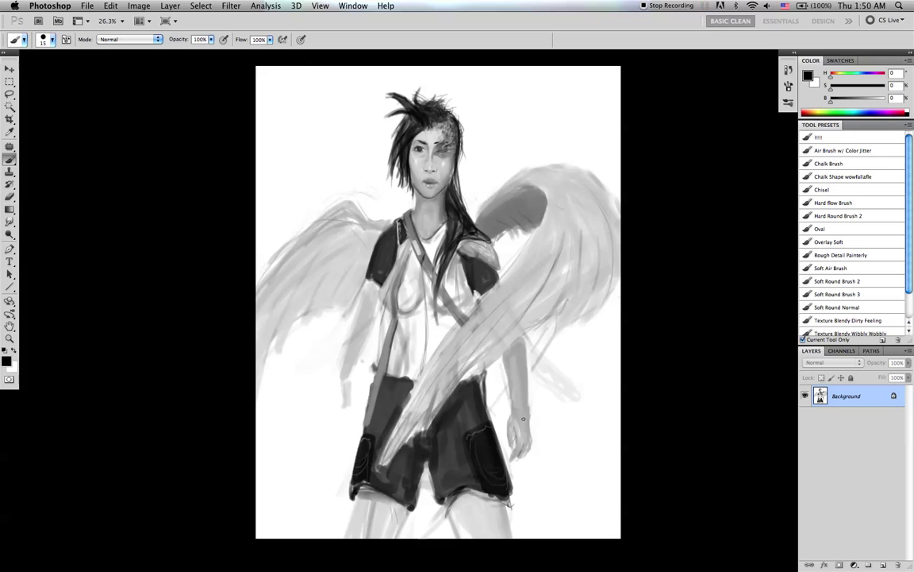
{"action": "left_click_drag", "start_coordinate": [525, 417], "coordinate": [526, 407]}
{"action": "key", "text": "ctrl+z"}
{"action": "left_click_drag", "start_coordinate": [524, 387], "coordinate": [526, 427]}
{"action": "key", "text": "super+alt+z"}
{"action": "key", "text": "super+alt+z"}
{"action": "key", "text": "super+alt+z"}
{"action": "key", "text": "bracketright"}
{"action": "key", "text": "bracketright"}
{"action": "key", "text": "bracketright"}
{"action": "key", "text": "bracketright"}
{"action": "key", "text": "bracketright"}
{"action": "key", "text": "bracketright"}
{"action": "mouse_move", "coordinate": [527, 403]}
{"action": "left_mouse_down"}
{"action": "mouse_move", "coordinate": [521, 429]}
{"action": "mouse_move", "coordinate": [528, 363]}
{"action": "left_mouse_up"}
{"action": "key", "text": "super+z"}
- Paint a black wristband around the wrist of the finished hand with a 35 px brush
{"action": "key", "text": "z"}
{"action": "mouse_move", "coordinate": [536, 314]}
{"action": "left_mouse_down"}
{"action": "mouse_move", "coordinate": [471, 321]}
{"action": "mouse_move", "coordinate": [530, 326]}
{"action": "left_mouse_up"}
{"action": "key", "text": "b"}
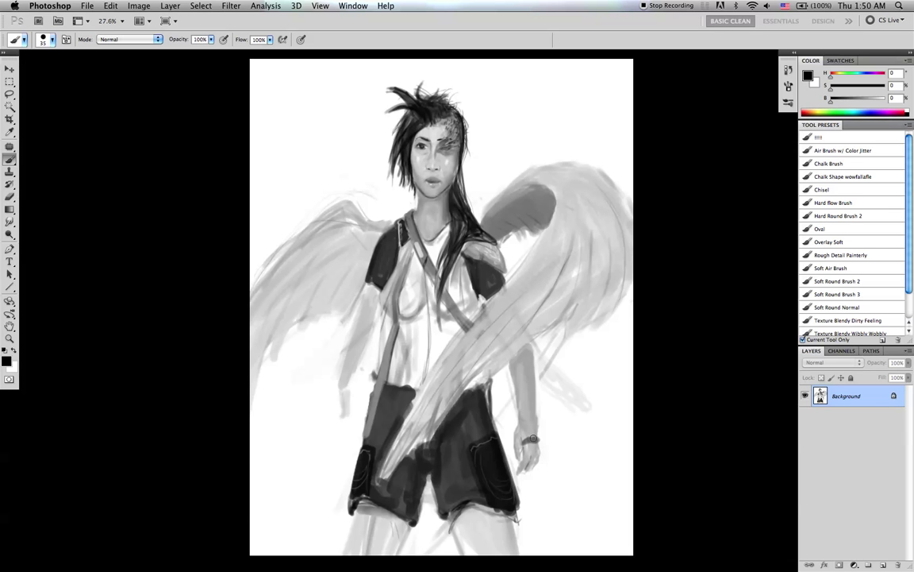
{"action": "left_click_drag", "start_coordinate": [526, 440], "coordinate": [539, 441]}
{"action": "key", "text": "bracketright"}
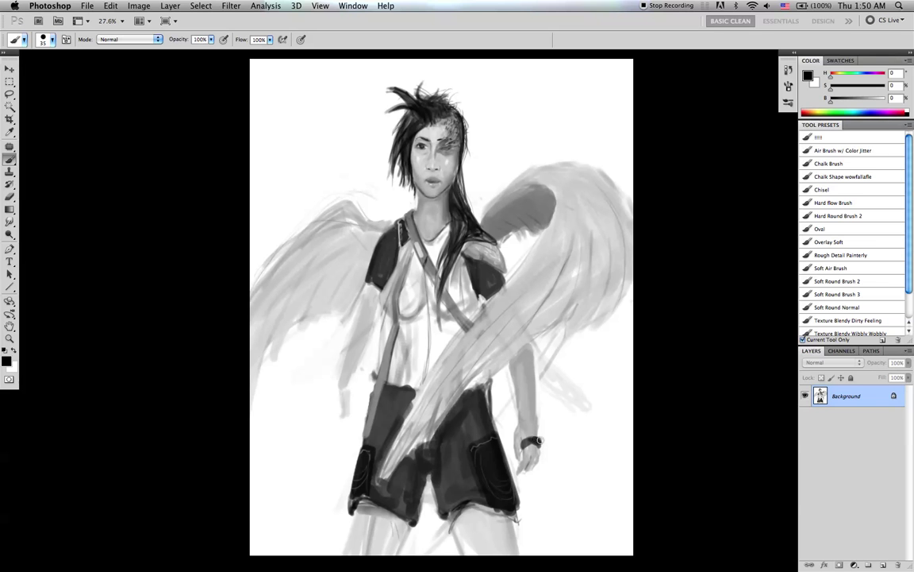
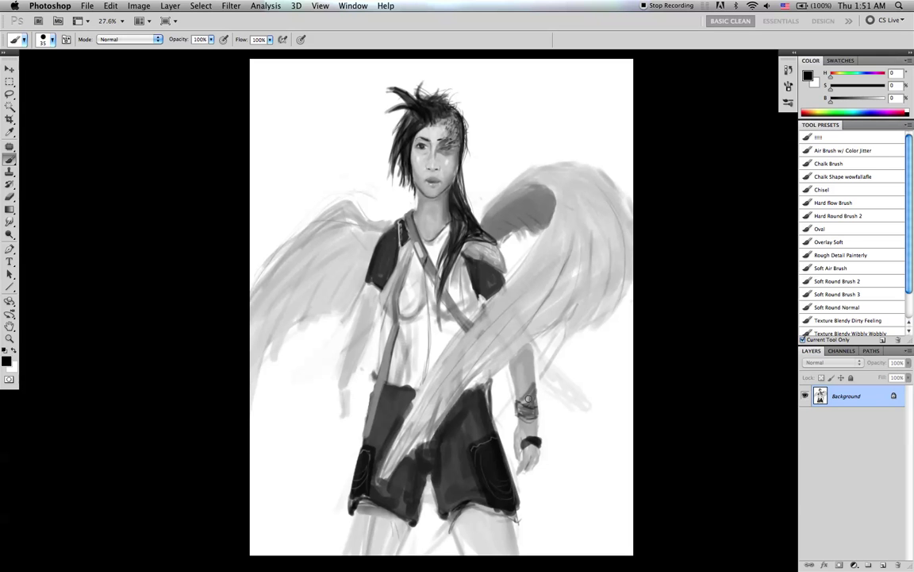
- Draw dark wrapped bands around the forearm above the wristband, finishing with a 20 px brush
{"action": "key", "text": "bracketleft"}
{"action": "key", "text": "bracketleft"}
{"action": "key", "text": "bracketright"}
{"action": "key", "text": "bracketright"}
{"action": "key", "text": "bracketright"}
{"action": "key", "text": "bracketright"}
{"action": "key", "text": "bracketright"}
{"action": "key", "text": "bracketright"}
{"action": "key", "text": "bracketright"}
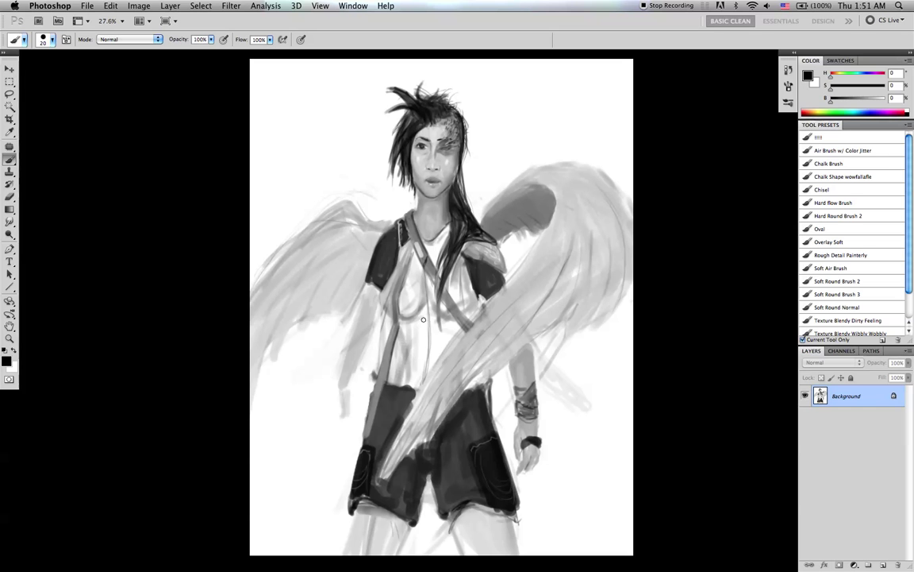
- Shade the lower part of the white shirt with sampled grey at 76% brightness and a 60 px brush
{"action": "key", "text": "bracketright"}
{"action": "key", "text": "bracketright"}
{"action": "key", "text": "bracketright"}
{"action": "key", "text": "bracketright"}
{"action": "key", "text": "bracketright"}
{"action": "mouse_move", "coordinate": [441, 340]}
{"action": "left_mouse_down"}
{"action": "mouse_move", "coordinate": [414, 369]}
{"action": "mouse_move", "coordinate": [410, 344]}
{"action": "mouse_move", "coordinate": [437, 322]}
{"action": "left_mouse_up"}
{"action": "left_click", "coordinate": [437, 343], "text": "alt"}
{"action": "key", "text": "bracketleft"}
{"action": "key", "text": "bracketleft"}
{"action": "key", "text": "bracketleft"}
{"action": "key", "text": "bracketleft"}
{"action": "key", "text": "bracketleft"}
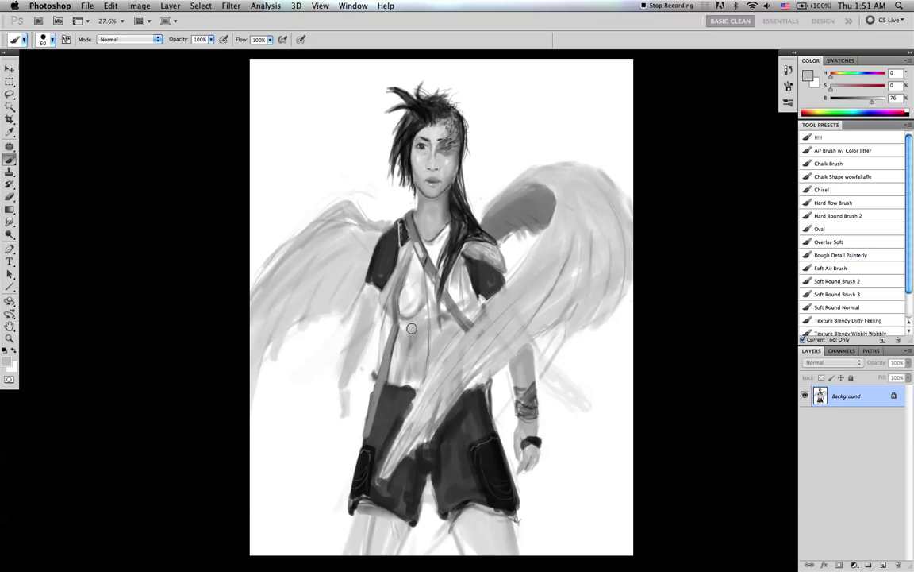
- Soften the contour and shading beneath the bust with greys sampled from the surrounding shirt
{"action": "left_click", "coordinate": [406, 317], "text": "alt"}
{"action": "key", "text": "bracketleft"}
{"action": "key", "text": "bracketleft"}
{"action": "left_click_drag", "start_coordinate": [417, 327], "coordinate": [420, 293]}
{"action": "left_click", "coordinate": [413, 301], "text": "alt"}
{"action": "left_click", "coordinate": [402, 305], "text": "alt"}
{"action": "left_click", "coordinate": [406, 308], "text": "alt"}
{"action": "left_click", "coordinate": [414, 298], "text": "alt"}
{"action": "left_click_drag", "start_coordinate": [415, 298], "coordinate": [405, 310]}
{"action": "key", "text": "bracketright"}
{"action": "key", "text": "bracketright"}
{"action": "key", "text": "bracketright"}
{"action": "key", "text": "bracketright"}
{"action": "key", "text": "bracketleft"}
- Paint a black patch on the shorts' waistband beside the hanging strap, reducing the brush to 15 px
{"action": "key", "text": "d"}
{"action": "key", "text": "bracketleft"}
{"action": "key", "text": "bracketleft"}
{"action": "key", "text": "bracketleft"}
{"action": "key", "text": "bracketleft"}
{"action": "key", "text": "bracketleft"}
{"action": "key", "text": "bracketleft"}
{"action": "key", "text": "bracketleft"}
{"action": "key", "text": "bracketleft"}
{"action": "key", "text": "bracketleft"}
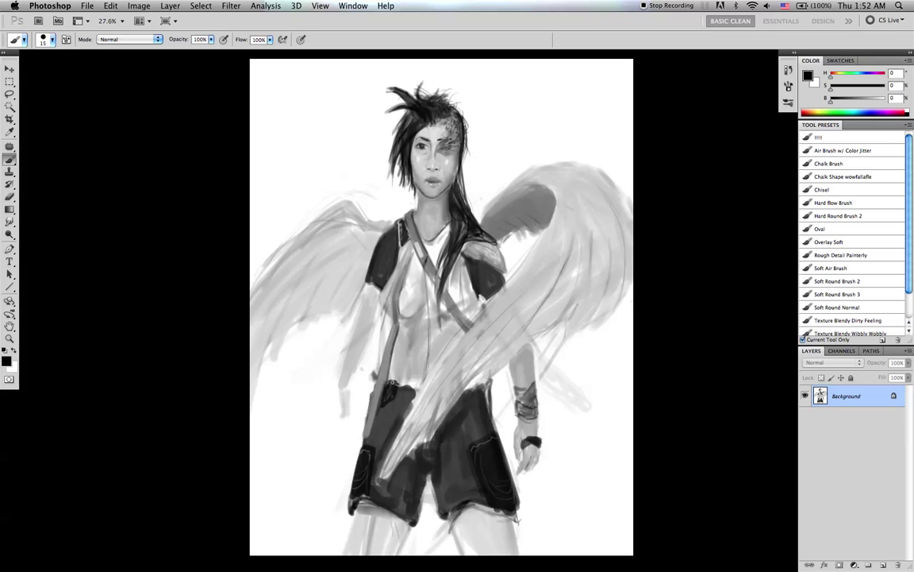
- Add fine white details to the black waistband patch with a 9 px brush
{"action": "key", "text": "x"}
{"action": "key", "text": "x"}
{"action": "key", "text": "bracketleft"}
{"action": "key", "text": "bracketleft"}
{"action": "key", "text": "x"}
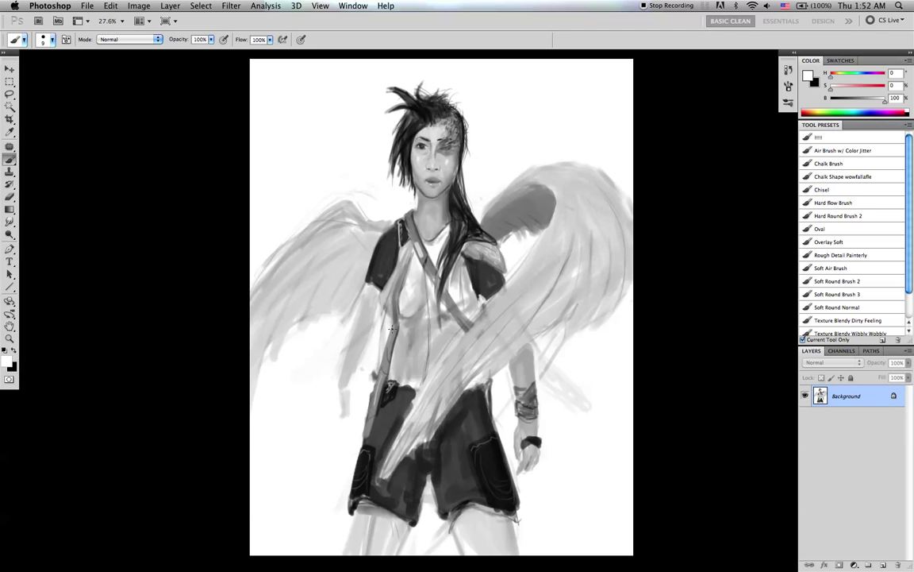
{"action": "key", "text": "x"}
{"action": "key", "text": "bracketright"}
{"action": "key", "text": "bracketright"}
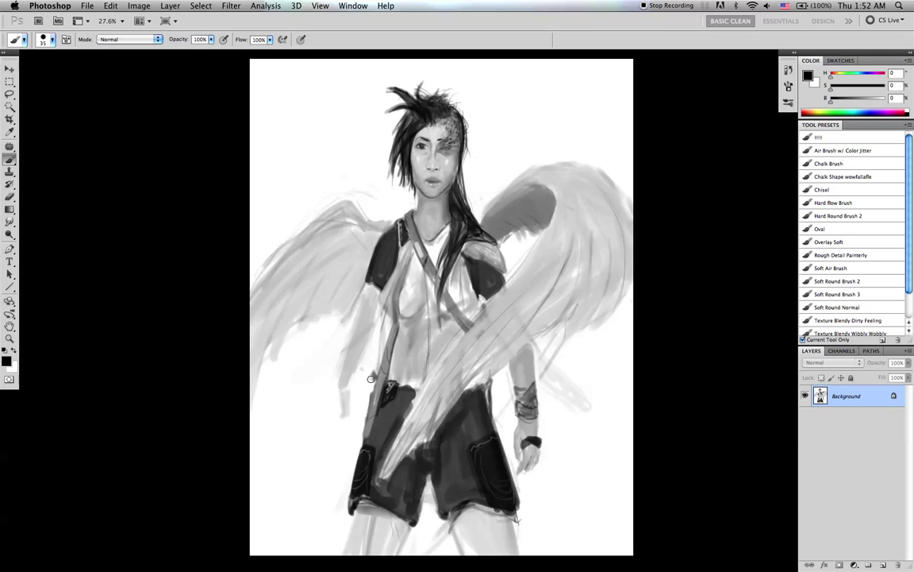
- Try extending the unfinished forearm straight down with sampled grey at 78% brightness and a brush of up to 50 px
{"action": "left_click", "coordinate": [356, 355], "text": "alt"}
{"action": "key", "text": "bracketleft"}
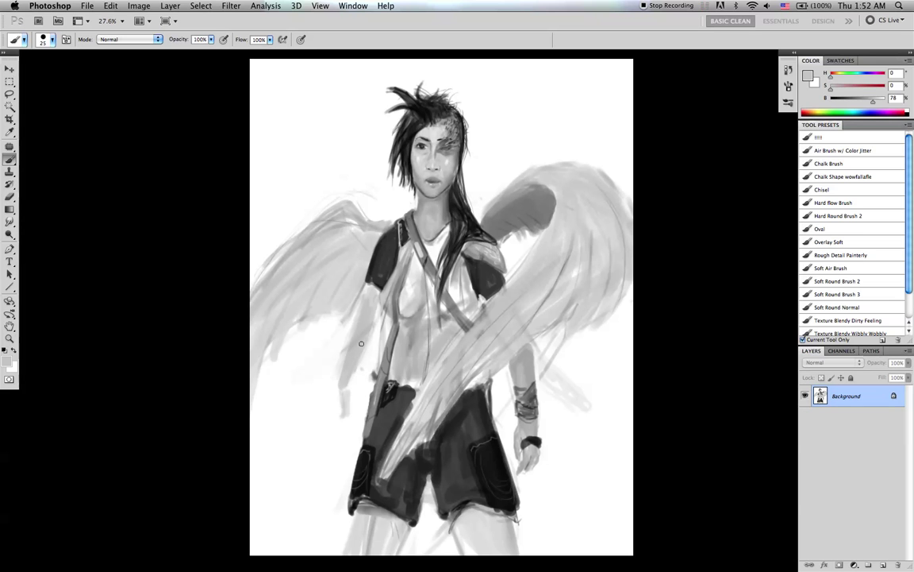
{"action": "left_click_drag", "start_coordinate": [345, 381], "coordinate": [353, 402]}
{"action": "left_click_drag", "start_coordinate": [363, 355], "coordinate": [356, 409]}
{"action": "key", "text": "bracketright"}
{"action": "key", "text": "bracketright"}
{"action": "key", "text": "bracketright"}
{"action": "key", "text": "bracketright"}
{"action": "key", "text": "bracketright"}
{"action": "left_click_drag", "start_coordinate": [358, 355], "coordinate": [348, 406]}
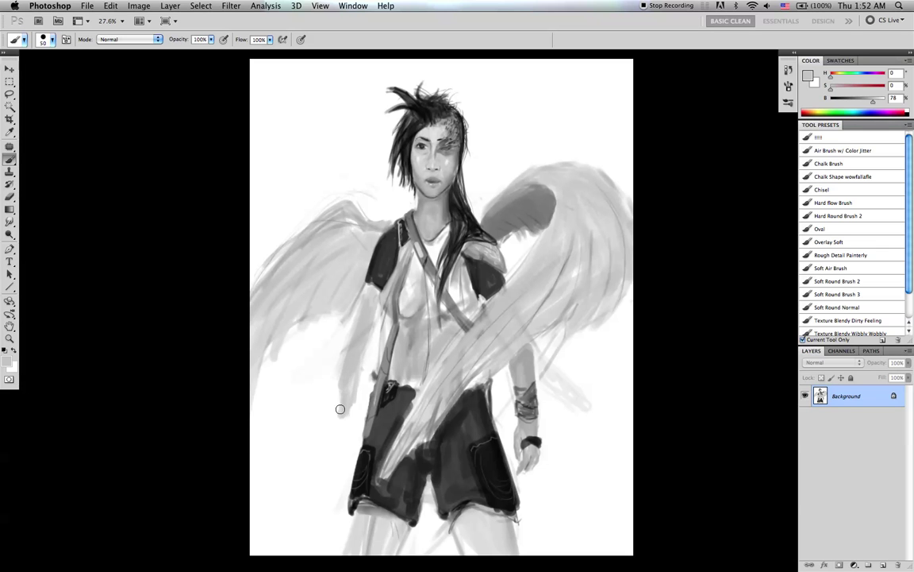
- Paint out the straight hanging forearm with sampled near-white at 99% brightness and a 40 px brush
{"action": "left_click", "coordinate": [341, 343], "text": "alt"}
{"action": "left_click", "coordinate": [361, 355], "text": "alt"}
{"action": "key", "text": "bracketleft"}
{"action": "key", "text": "bracketleft"}
{"action": "left_click_drag", "start_coordinate": [361, 360], "coordinate": [355, 416]}
{"action": "left_click", "coordinate": [342, 339], "text": "alt"}
{"action": "left_click", "coordinate": [360, 368], "text": "alt"}
{"action": "left_click", "coordinate": [369, 351], "text": "alt"}
{"action": "mouse_move", "coordinate": [364, 381]}
{"action": "left_mouse_down"}
{"action": "mouse_move", "coordinate": [346, 412]}
{"action": "mouse_move", "coordinate": [360, 370]}
{"action": "left_mouse_up"}
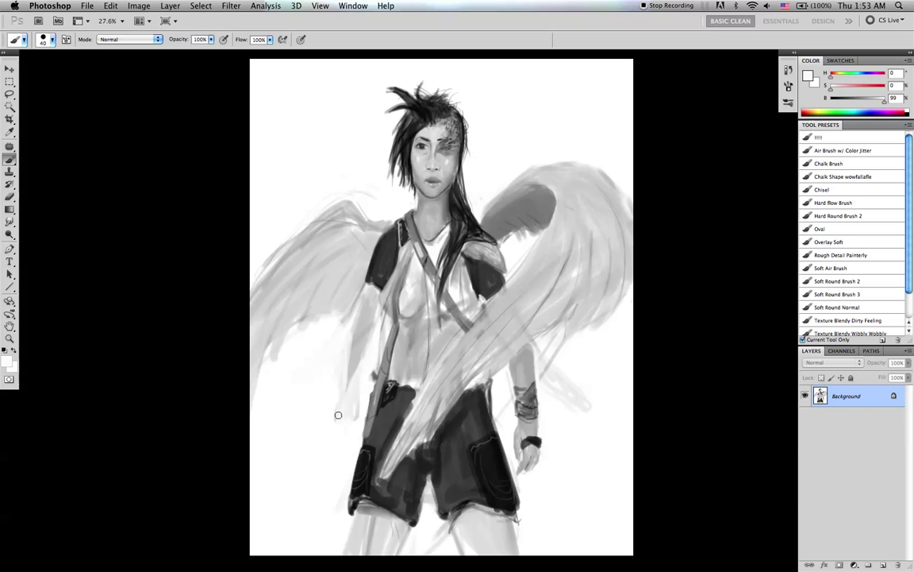
- Paint the forearm reaching diagonally outward and block in its hand with sampled grey at 79% brightness
{"action": "left_click", "coordinate": [358, 342], "text": "alt"}
{"action": "mouse_move", "coordinate": [365, 347]}
{"action": "left_mouse_down"}
{"action": "mouse_move", "coordinate": [336, 399]}
{"action": "mouse_move", "coordinate": [352, 347]}
{"action": "mouse_move", "coordinate": [319, 410]}
{"action": "mouse_move", "coordinate": [352, 369]}
{"action": "mouse_move", "coordinate": [316, 419]}
{"action": "mouse_move", "coordinate": [359, 350]}
{"action": "mouse_move", "coordinate": [311, 425]}
{"action": "left_mouse_up"}
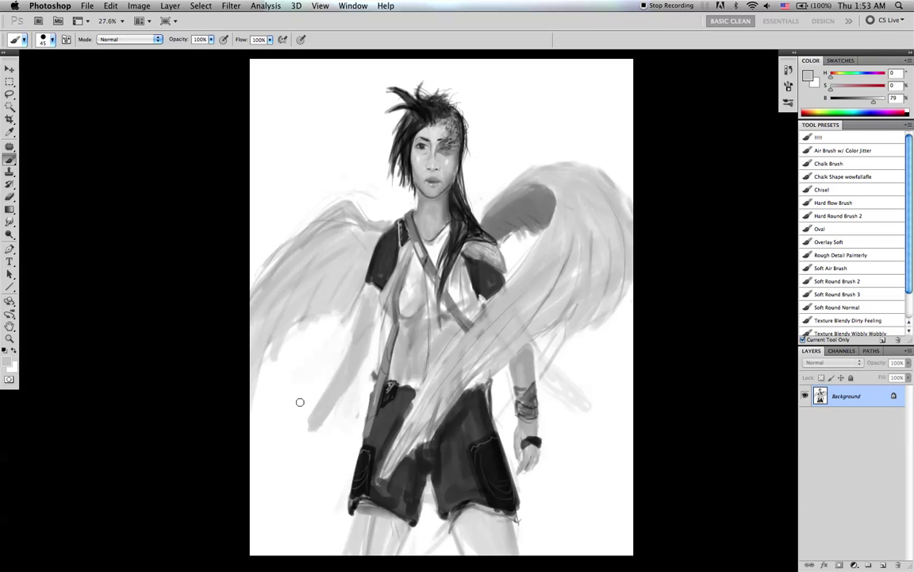
{"action": "key", "text": "bracketleft"}
{"action": "left_click_drag", "start_coordinate": [307, 419], "coordinate": [292, 424]}
- Refine the outstretched hand and forearm with white, black and sampled greys at 95% and 74% brightness, using a 10 to 40 px brush
{"action": "left_click", "coordinate": [290, 461], "text": "alt"}
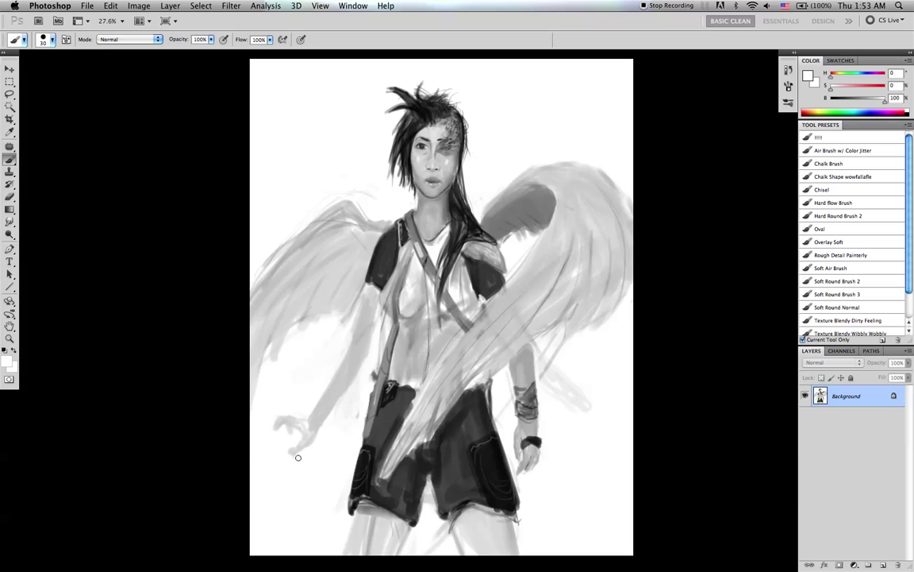
{"action": "key", "text": "d"}
{"action": "left_click", "coordinate": [307, 401], "text": "alt"}
{"action": "key", "text": "d"}
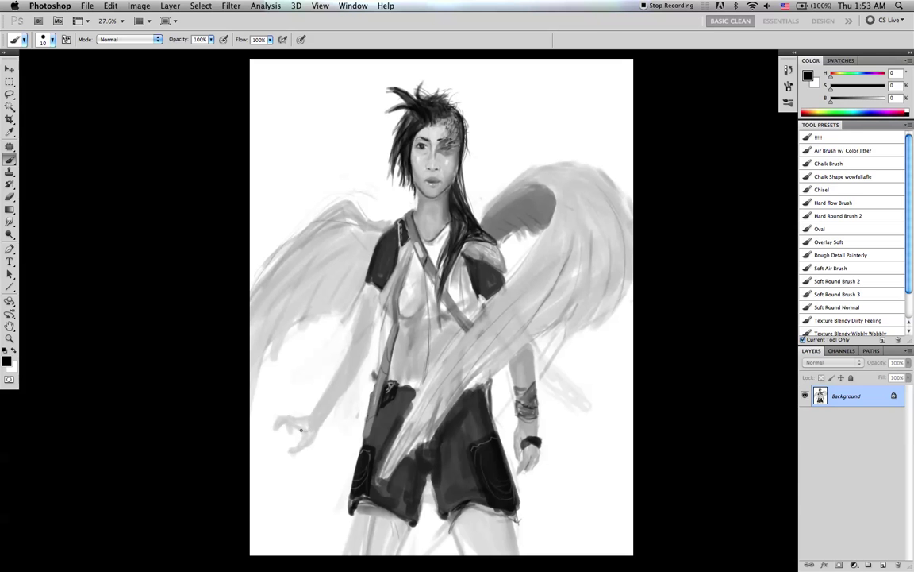
{"action": "left_click", "coordinate": [313, 420], "text": "alt"}
{"action": "key", "text": "bracketright"}
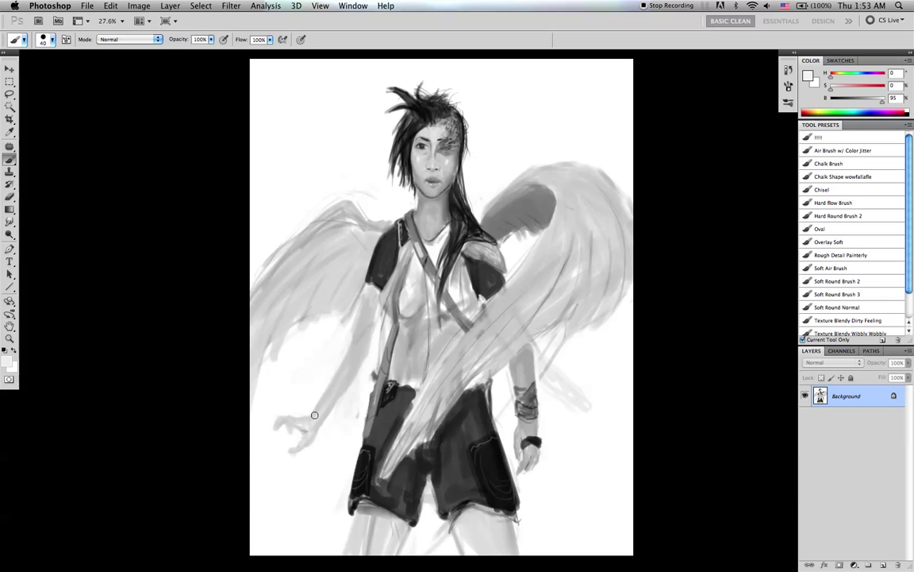
{"action": "left_click", "coordinate": [368, 331], "text": "alt"}
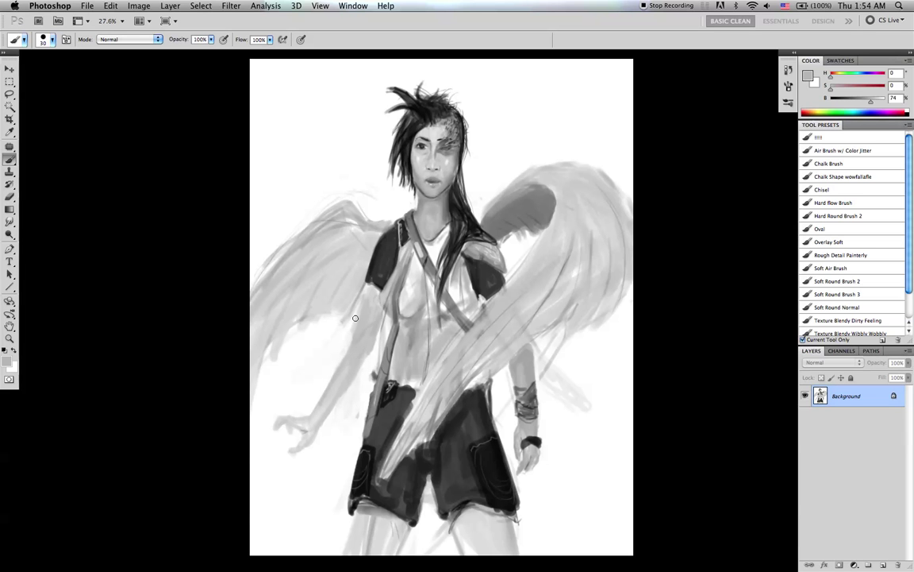
- Flip the canvas horizontally and darken the shirt's side beside the sleeve with sampled grey at 52% brightness and a 60 px brush
{"action": "key", "text": "super+shift+h"}
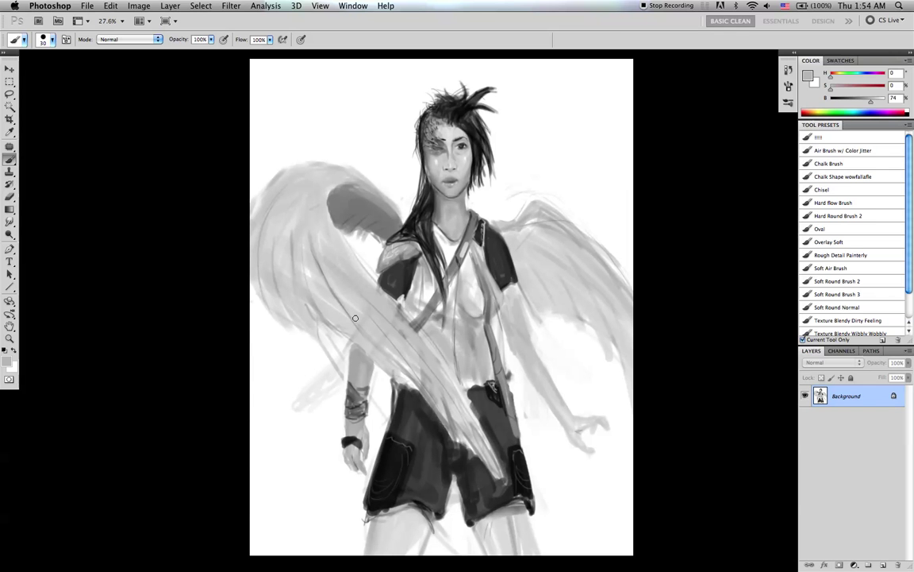
{"action": "key", "text": "d"}
{"action": "key", "text": "bracketleft"}
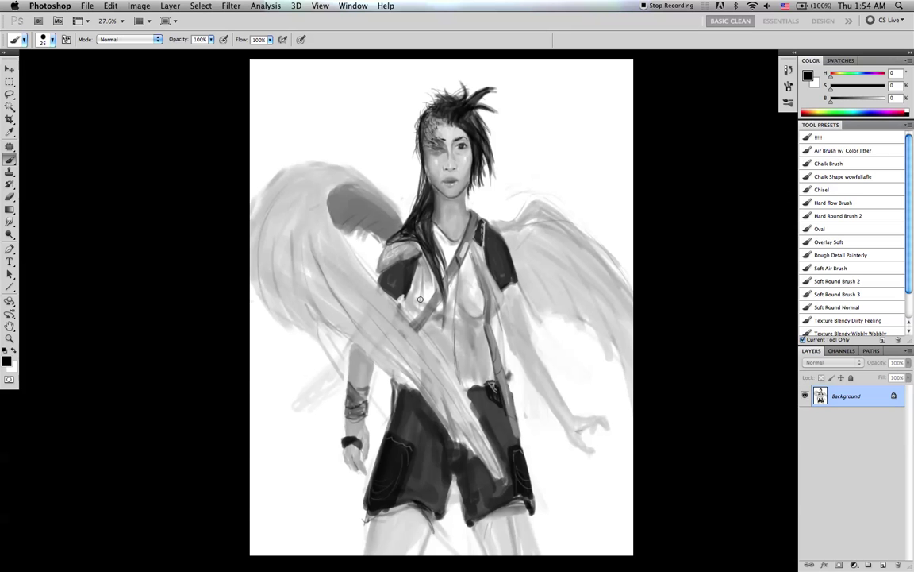
{"action": "key", "text": "bracketright"}
{"action": "key", "text": "bracketright"}
{"action": "left_click", "coordinate": [412, 289], "text": "alt"}
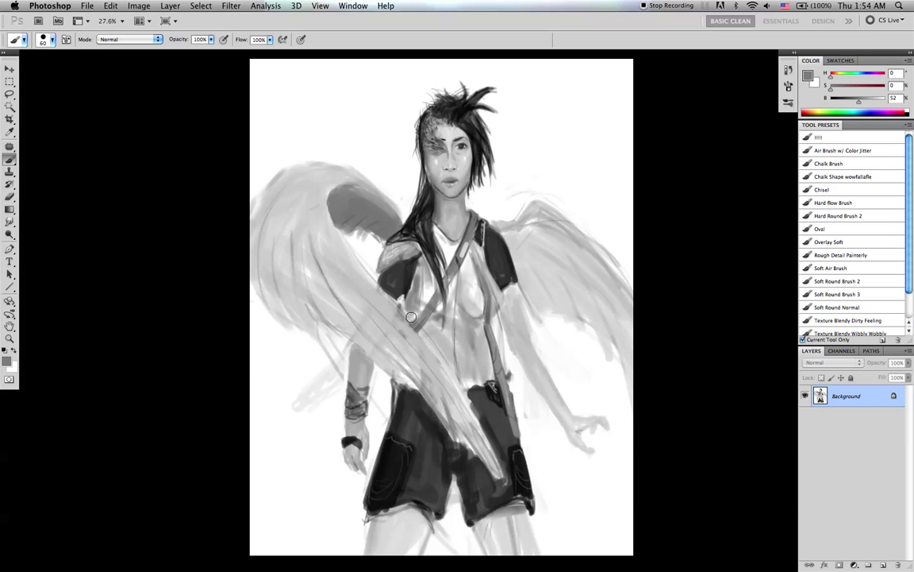
- Lighten the shirt's midriff with sampled white at 100% brightness and a 60 px brush, leaving black as the paint colour
{"action": "left_click", "coordinate": [450, 301], "text": "alt"}
{"action": "mouse_move", "coordinate": [457, 316]}
{"action": "left_mouse_down"}
{"action": "mouse_move", "coordinate": [456, 366]}
{"action": "mouse_move", "coordinate": [447, 355]}
{"action": "left_mouse_up"}
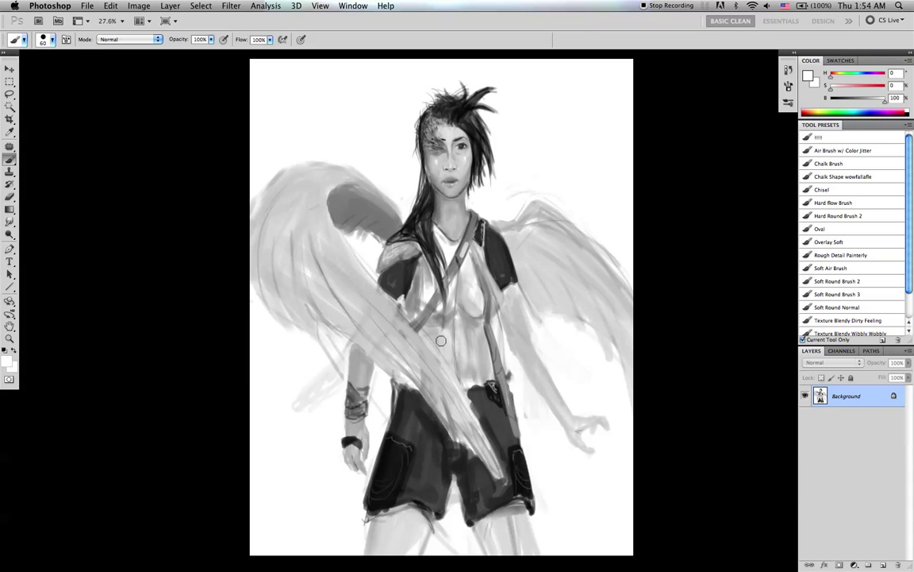
{"action": "left_click_drag", "start_coordinate": [472, 324], "coordinate": [468, 339]}
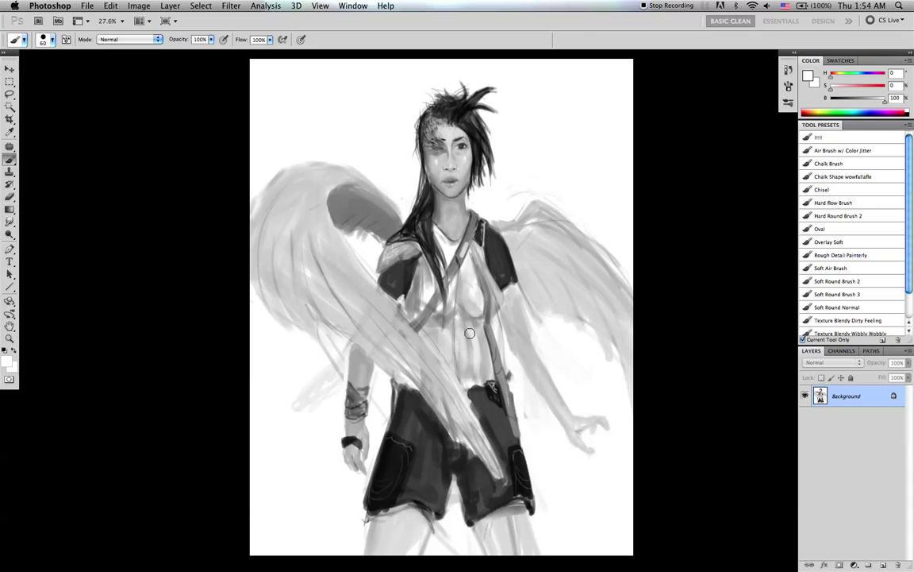
{"action": "left_click", "coordinate": [478, 385], "text": "alt"}
{"action": "key", "text": "d"}
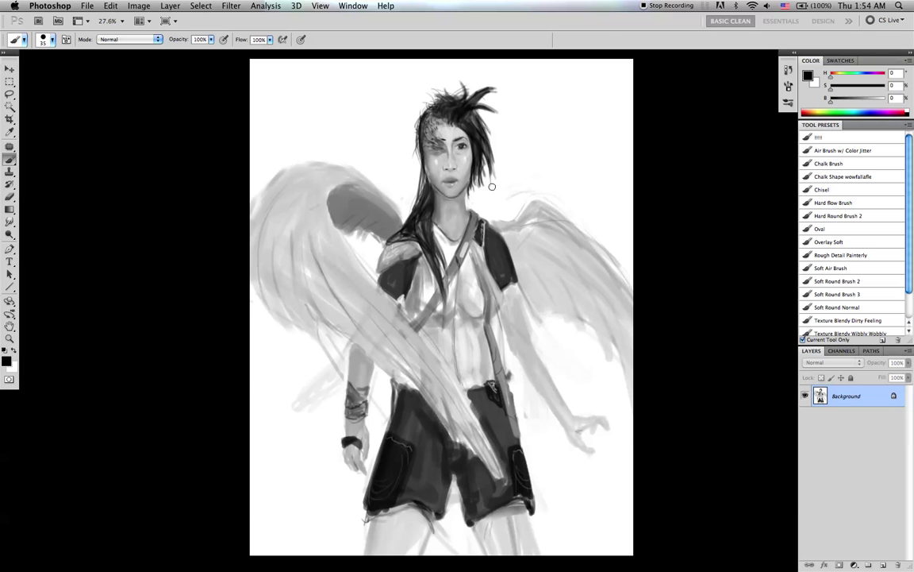
{"action": "mouse_move", "coordinate": [501, 171]}
{"action": "left_mouse_down"}
{"action": "mouse_move", "coordinate": [551, 94]}
{"action": "mouse_move", "coordinate": [669, 266]}
{"action": "left_mouse_up"}
{"action": "key", "text": "ctrl+z"}
{"action": "mouse_move", "coordinate": [477, 213]}
{"action": "left_mouse_down"}
{"action": "mouse_move", "coordinate": [521, 169]}
{"action": "mouse_move", "coordinate": [565, 85]}
{"action": "left_mouse_up"}
{"action": "key", "text": "ctrl+z"}
- Sketch the curved inner edges of two raised wings, one on each side of the head, with a 35 px black brush
{"action": "mouse_move", "coordinate": [479, 208]}
{"action": "left_mouse_down"}
{"action": "mouse_move", "coordinate": [516, 174]}
{"action": "mouse_move", "coordinate": [546, 41]}
{"action": "left_mouse_up"}
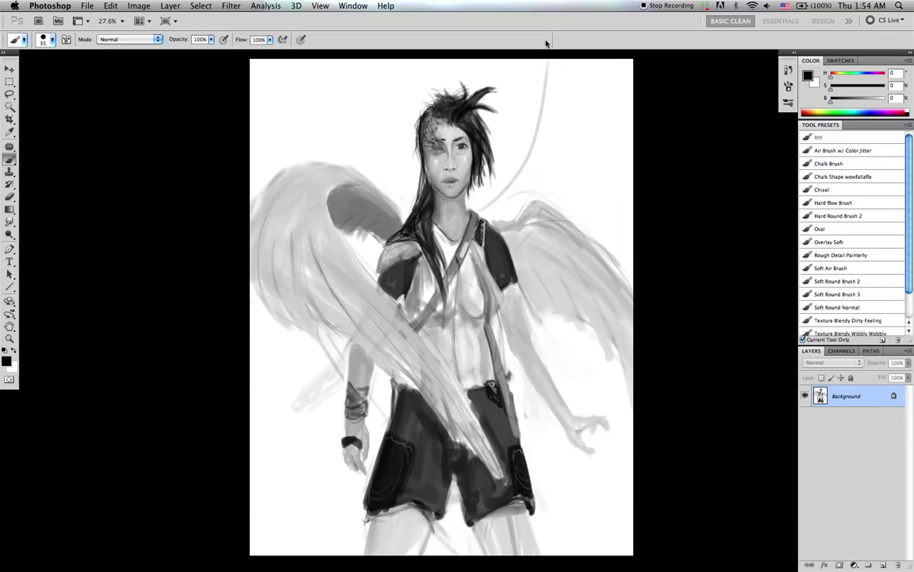
{"action": "mouse_move", "coordinate": [412, 210]}
{"action": "left_mouse_down"}
{"action": "mouse_move", "coordinate": [385, 187]}
{"action": "mouse_move", "coordinate": [328, 62]}
{"action": "left_mouse_up"}
- Add broad diagonal black strokes at the outer corner of the raised wing above the folded wing
{"action": "key", "text": "bracketright"}
{"action": "key", "text": "bracketright"}
{"action": "key", "text": "bracketright"}
{"action": "key", "text": "bracketright"}
{"action": "key", "text": "bracketright"}
{"action": "key", "text": "bracketright"}
{"action": "key", "text": "bracketright"}
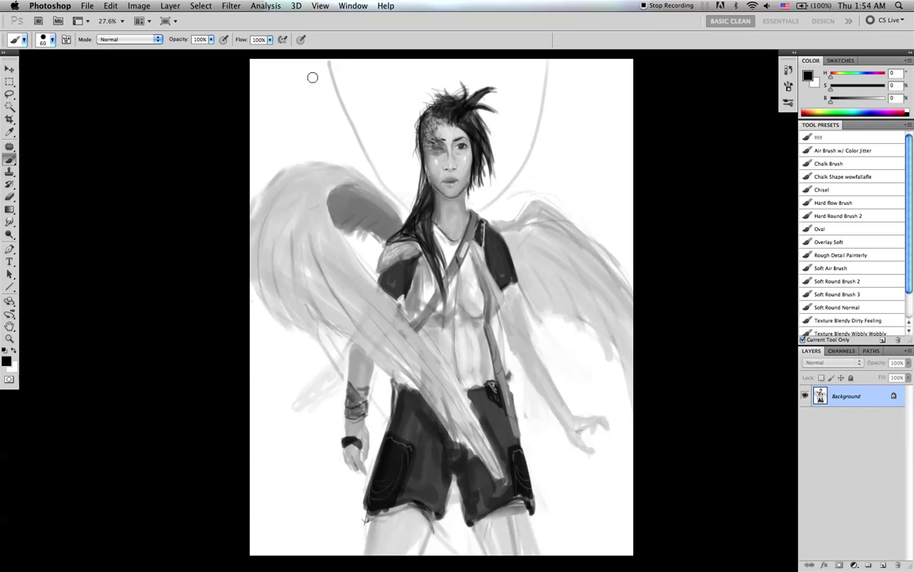
{"action": "key", "text": "bracketright"}
{"action": "key", "text": "bracketright"}
{"action": "key", "text": "bracketright"}
{"action": "key", "text": "bracketleft"}
{"action": "left_click_drag", "start_coordinate": [242, 91], "coordinate": [320, 58]}
{"action": "key", "text": "bracketleft"}
{"action": "key", "text": "bracketleft"}
{"action": "left_click_drag", "start_coordinate": [228, 125], "coordinate": [344, 58]}
{"action": "key", "text": "bracketleft"}
{"action": "key", "text": "bracketleft"}
- Extend the feather strokes down the raised wing above the folded wing with a 150 px black brush
{"action": "key", "text": "bracketright"}
{"action": "key", "text": "bracketright"}
{"action": "key", "text": "bracketright"}
{"action": "key", "text": "bracketright"}
{"action": "key", "text": "bracketright"}
{"action": "key", "text": "bracketright"}
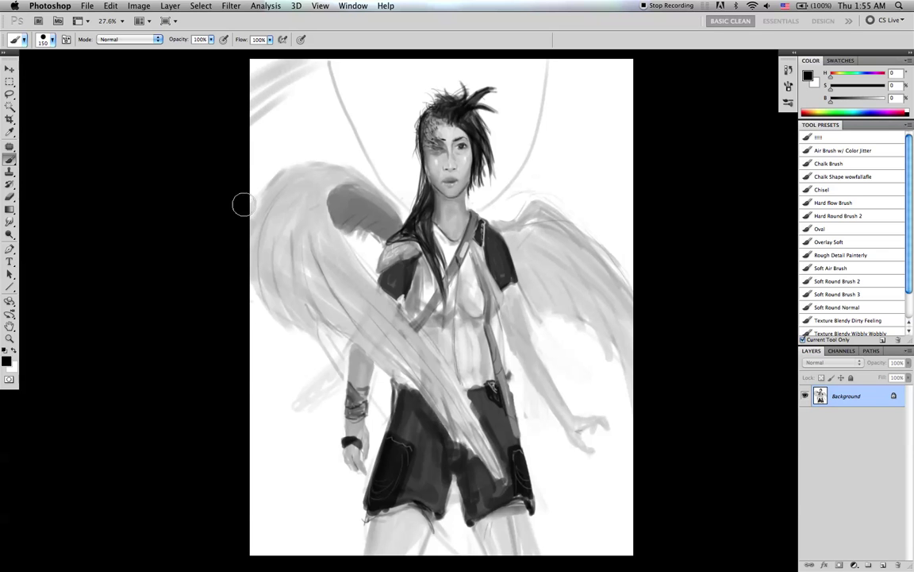
{"action": "mouse_move", "coordinate": [274, 107]}
{"action": "left_mouse_down"}
{"action": "mouse_move", "coordinate": [235, 207]}
{"action": "mouse_move", "coordinate": [231, 171]}
{"action": "mouse_move", "coordinate": [282, 125]}
{"action": "mouse_move", "coordinate": [296, 134]}
{"action": "mouse_move", "coordinate": [323, 128]}
{"action": "mouse_move", "coordinate": [278, 168]}
{"action": "mouse_move", "coordinate": [307, 147]}
{"action": "left_mouse_up"}
- Fill the raised wing above the folded wing out to its inner edge with sampled light grey at 87% brightness and a 175 px brush
{"action": "key", "text": "bracketleft"}
{"action": "key", "text": "bracketleft"}
{"action": "left_click", "coordinate": [301, 123], "text": "alt"}
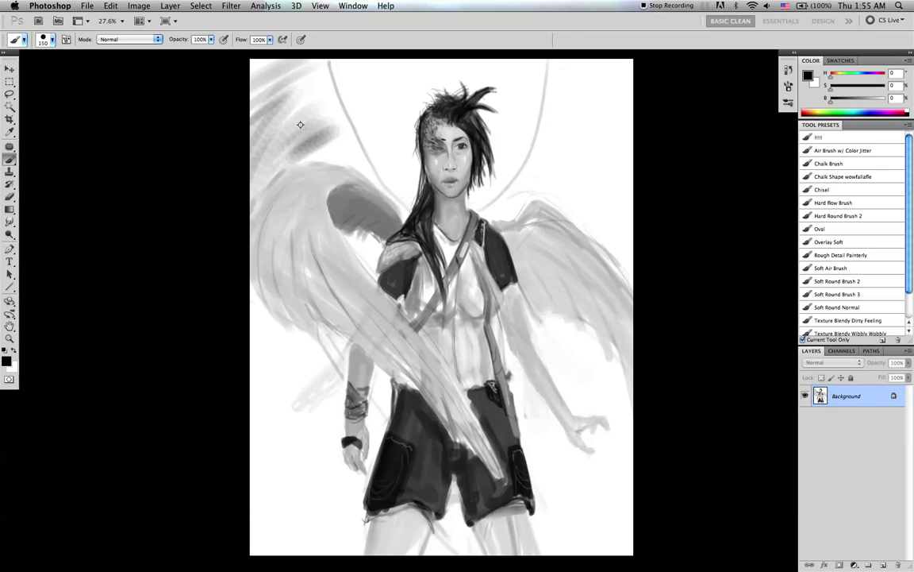
{"action": "mouse_move", "coordinate": [304, 132]}
{"action": "left_mouse_down"}
{"action": "mouse_move", "coordinate": [251, 202]}
{"action": "mouse_move", "coordinate": [306, 133]}
{"action": "mouse_move", "coordinate": [253, 195]}
{"action": "mouse_move", "coordinate": [284, 158]}
{"action": "mouse_move", "coordinate": [316, 143]}
{"action": "mouse_move", "coordinate": [316, 151]}
{"action": "mouse_move", "coordinate": [360, 158]}
{"action": "left_mouse_up"}
{"action": "key", "text": "bracketleft"}
{"action": "key", "text": "bracketleft"}
{"action": "key", "text": "bracketright"}
{"action": "key", "text": "bracketright"}
{"action": "key", "text": "bracketright"}
{"action": "key", "text": "bracketright"}
{"action": "mouse_move", "coordinate": [337, 84]}
{"action": "left_mouse_down"}
{"action": "mouse_move", "coordinate": [331, 115]}
{"action": "mouse_move", "coordinate": [316, 61]}
{"action": "mouse_move", "coordinate": [310, 98]}
{"action": "left_mouse_up"}
{"action": "key", "text": "bracketleft"}
{"action": "key", "text": "bracketleft"}
{"action": "key", "text": "bracketleft"}
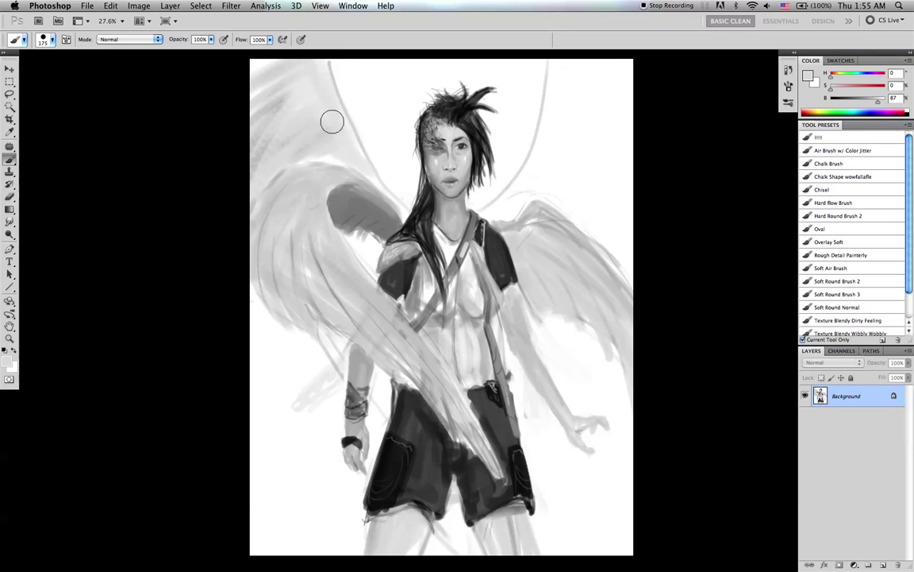
{"action": "mouse_move", "coordinate": [347, 111]}
{"action": "left_mouse_down"}
{"action": "mouse_move", "coordinate": [339, 82]}
{"action": "mouse_move", "coordinate": [350, 161]}
{"action": "left_mouse_up"}
- Block in the raised wing on the outstretched arm's side with sweeping 87% grey strokes, using a brush of up to 300 px
{"action": "mouse_move", "coordinate": [496, 198]}
{"action": "left_mouse_down"}
{"action": "mouse_move", "coordinate": [550, 71]}
{"action": "mouse_move", "coordinate": [500, 192]}
{"action": "mouse_move", "coordinate": [545, 121]}
{"action": "mouse_move", "coordinate": [553, 61]}
{"action": "mouse_move", "coordinate": [491, 187]}
{"action": "mouse_move", "coordinate": [533, 125]}
{"action": "mouse_move", "coordinate": [492, 198]}
{"action": "mouse_move", "coordinate": [531, 140]}
{"action": "mouse_move", "coordinate": [489, 207]}
{"action": "mouse_move", "coordinate": [553, 77]}
{"action": "mouse_move", "coordinate": [521, 182]}
{"action": "mouse_move", "coordinate": [554, 46]}
{"action": "mouse_move", "coordinate": [563, 123]}
{"action": "mouse_move", "coordinate": [557, 103]}
{"action": "mouse_move", "coordinate": [592, 46]}
{"action": "mouse_move", "coordinate": [630, 65]}
{"action": "mouse_move", "coordinate": [579, 74]}
{"action": "mouse_move", "coordinate": [637, 97]}
{"action": "left_mouse_up"}
{"action": "key", "text": "super+z"}
{"action": "key", "text": "bracketright"}
{"action": "key", "text": "bracketright"}
{"action": "key", "text": "bracketright"}
{"action": "key", "text": "bracketright"}
{"action": "key", "text": "bracketright"}
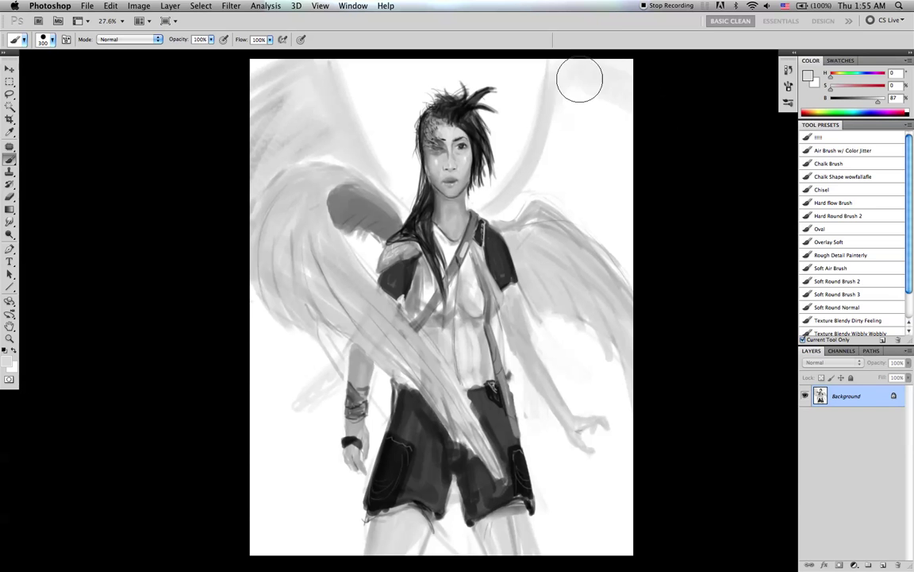
{"action": "left_click_drag", "start_coordinate": [579, 79], "coordinate": [640, 164]}
{"action": "key", "text": "bracketleft"}
{"action": "key", "text": "bracketleft"}
{"action": "left_click_drag", "start_coordinate": [565, 99], "coordinate": [627, 197]}
{"action": "key", "text": "bracketleft"}
{"action": "left_click_drag", "start_coordinate": [562, 135], "coordinate": [629, 236]}
{"action": "left_click_drag", "start_coordinate": [553, 159], "coordinate": [624, 238]}
{"action": "left_click_drag", "start_coordinate": [598, 112], "coordinate": [632, 140]}
{"action": "left_click_drag", "start_coordinate": [612, 96], "coordinate": [645, 127]}
- Paint dark patches at the upper inner edges of both raised wings with black and a 60 to 80 px brush
{"action": "key", "text": "bracketleft"}
{"action": "key", "text": "bracketleft"}
{"action": "key", "text": "bracketleft"}
{"action": "key", "text": "bracketleft"}
{"action": "key", "text": "bracketleft"}
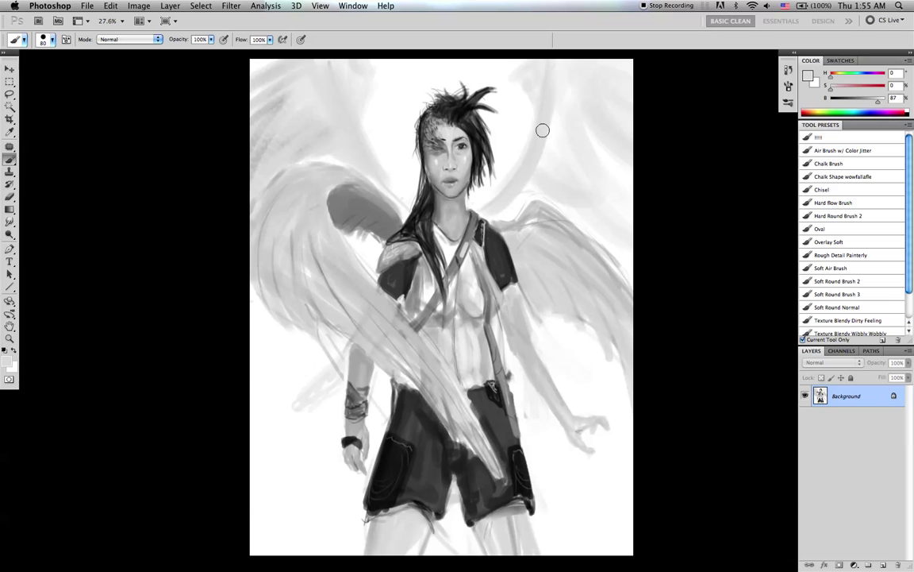
{"action": "key", "text": "d"}
{"action": "key", "text": "bracketleft"}
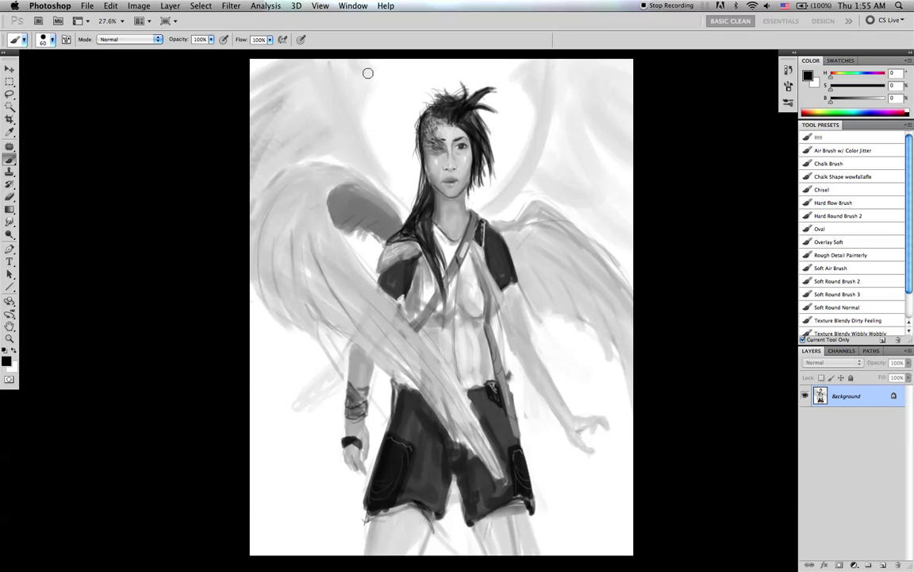
{"action": "mouse_move", "coordinate": [358, 69]}
{"action": "left_mouse_down"}
{"action": "mouse_move", "coordinate": [351, 67]}
{"action": "mouse_move", "coordinate": [359, 104]}
{"action": "mouse_move", "coordinate": [366, 73]}
{"action": "left_mouse_up"}
{"action": "left_click_drag", "start_coordinate": [521, 76], "coordinate": [536, 105]}
{"action": "key", "text": "bracketright"}
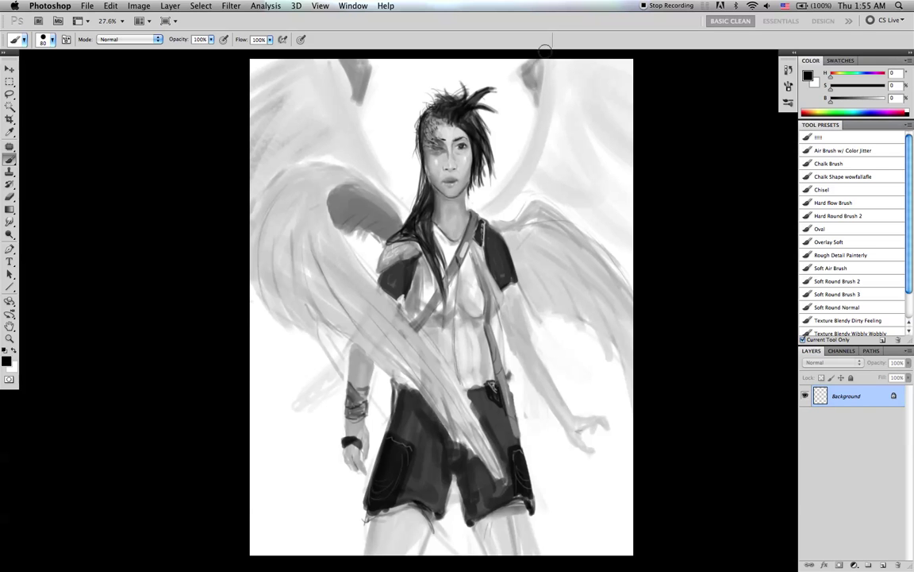
- Extend the dark patches outward and down both raised wings' inner edges with sampled greys at 65% and 64% brightness, using a 45 to 50 px brush
{"action": "left_click", "coordinate": [534, 81], "text": "alt"}
{"action": "left_click", "coordinate": [538, 92], "text": "alt"}
{"action": "key", "text": "bracketleft"}
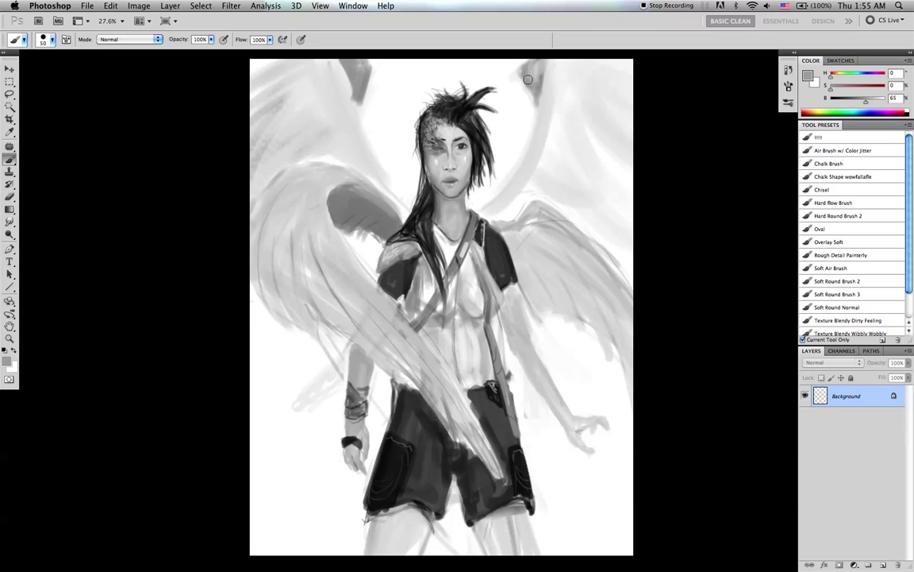
{"action": "mouse_move", "coordinate": [537, 70]}
{"action": "left_mouse_down"}
{"action": "mouse_move", "coordinate": [559, 58]}
{"action": "mouse_move", "coordinate": [580, 64]}
{"action": "left_mouse_up"}
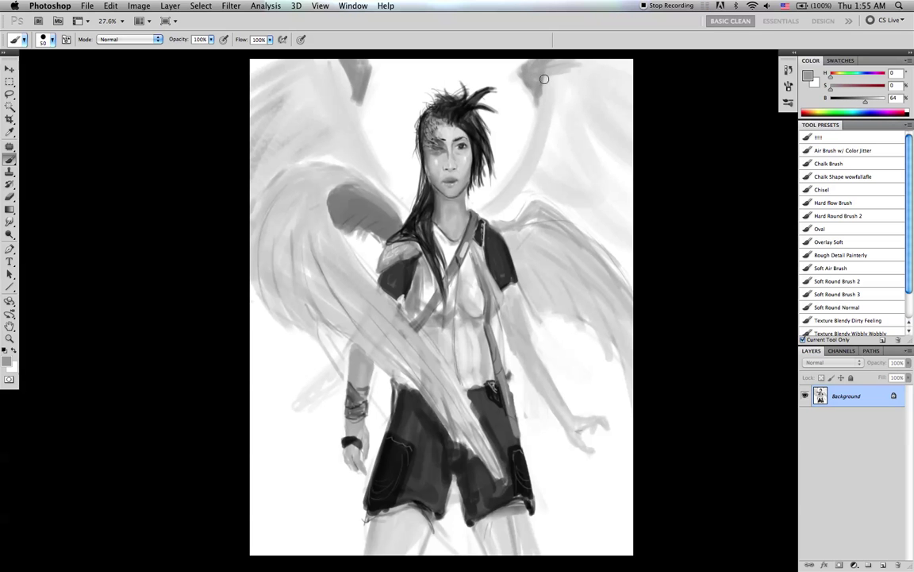
{"action": "left_click_drag", "start_coordinate": [543, 105], "coordinate": [542, 118]}
{"action": "mouse_move", "coordinate": [549, 73]}
{"action": "left_mouse_down"}
{"action": "mouse_move", "coordinate": [547, 96]}
{"action": "mouse_move", "coordinate": [567, 78]}
{"action": "mouse_move", "coordinate": [569, 60]}
{"action": "left_mouse_up"}
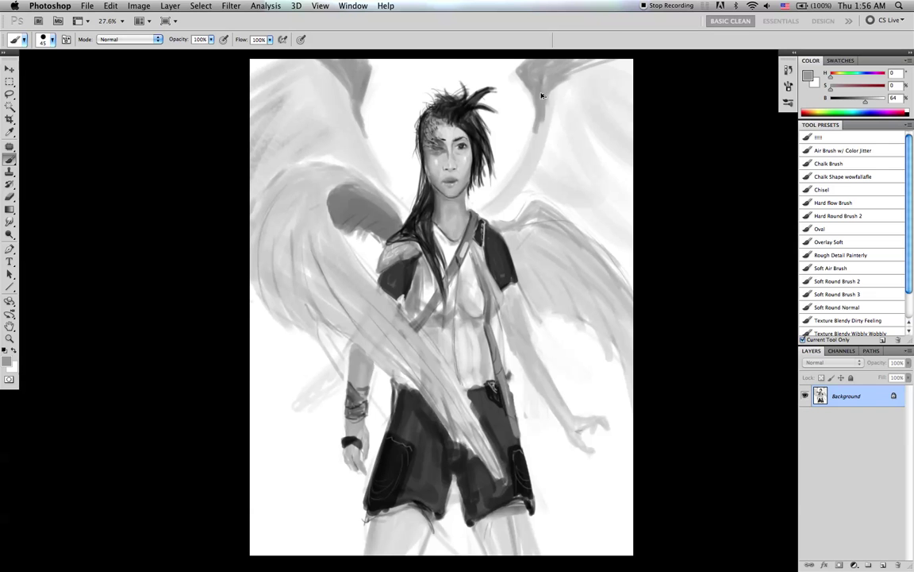
- Flip the canvas back and smooth the raised wing just above the folded wing with sampled grey at 84% brightness and an 80 px brush
{"action": "key", "text": "super+shift+h"}
{"action": "left_click", "coordinate": [562, 143], "text": "alt"}
{"action": "key", "text": "bracketright"}
{"action": "key", "text": "bracketright"}
{"action": "key", "text": "bracketright"}
{"action": "key", "text": "bracketright"}
{"action": "left_click_drag", "start_coordinate": [551, 157], "coordinate": [572, 154]}
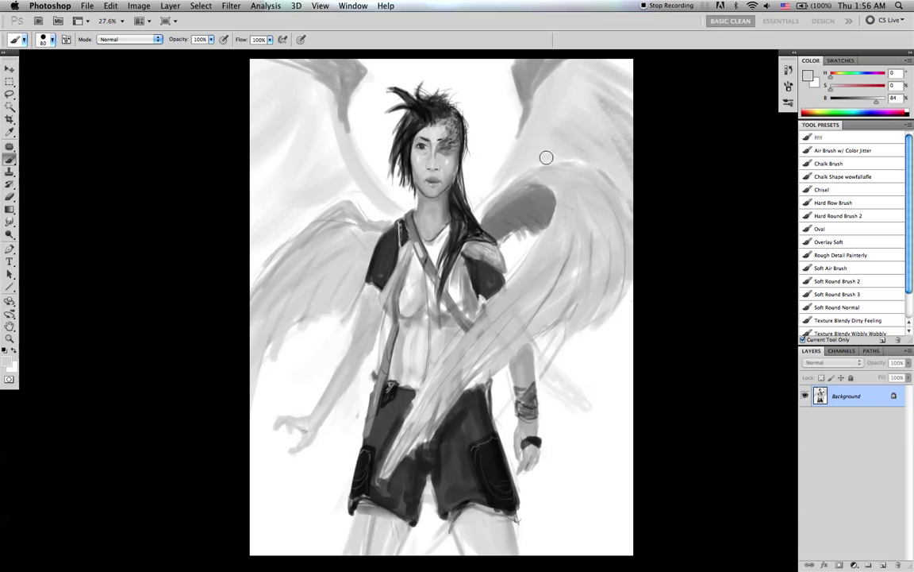
- Define the folded wing's upper edge with sampled greys at 76% and 88% brightness, using a 30 to 40 px brush
{"action": "left_click", "coordinate": [599, 170], "text": "alt"}
{"action": "key", "text": "bracketleft"}
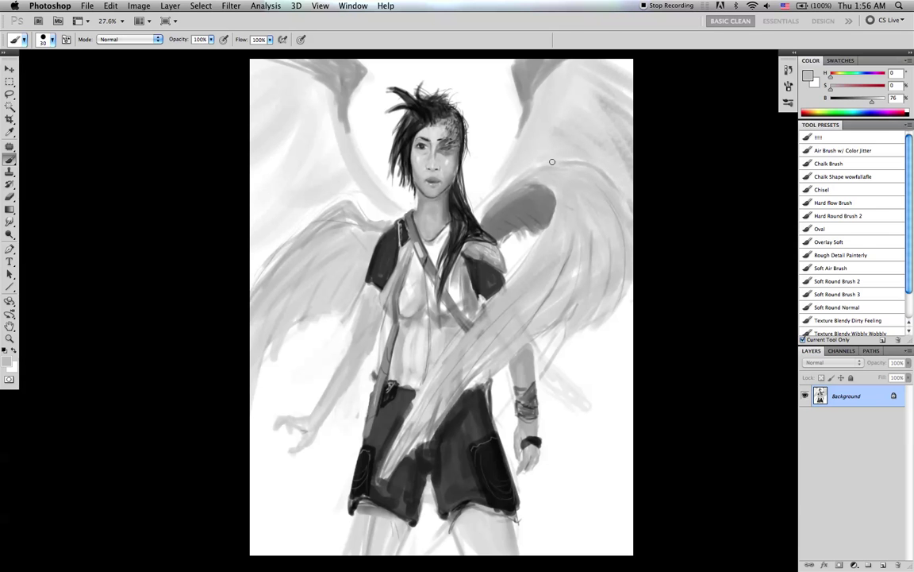
{"action": "left_click", "coordinate": [509, 166], "text": "alt"}
{"action": "key", "text": "bracketright"}
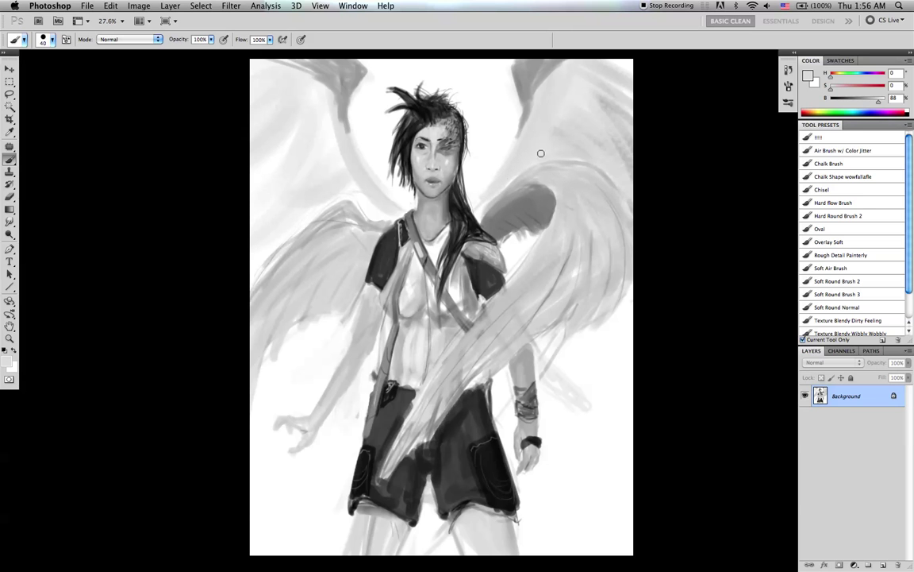
- Smooth the raised wing on the outstretched arm's side with sampled grey at 92% brightness and a 125 px brush
{"action": "left_click", "coordinate": [347, 144], "text": "alt"}
{"action": "key", "text": "bracketright"}
{"action": "key", "text": "bracketright"}
{"action": "key", "text": "bracketright"}
{"action": "key", "text": "bracketright"}
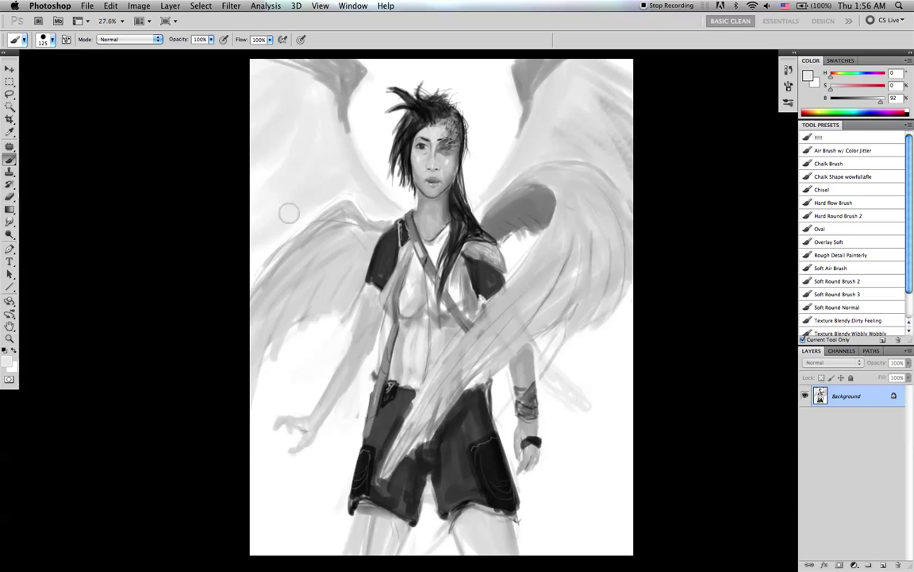
- Add feather streaks to the outer part of the raised wing above the folded wing with sampled grey at 77% brightness and a 45 px brush
{"action": "left_click", "coordinate": [617, 113], "text": "alt"}
{"action": "key", "text": "bracketleft"}
{"action": "key", "text": "bracketleft"}
{"action": "key", "text": "bracketleft"}
{"action": "key", "text": "bracketleft"}
{"action": "key", "text": "bracketleft"}
{"action": "key", "text": "bracketleft"}
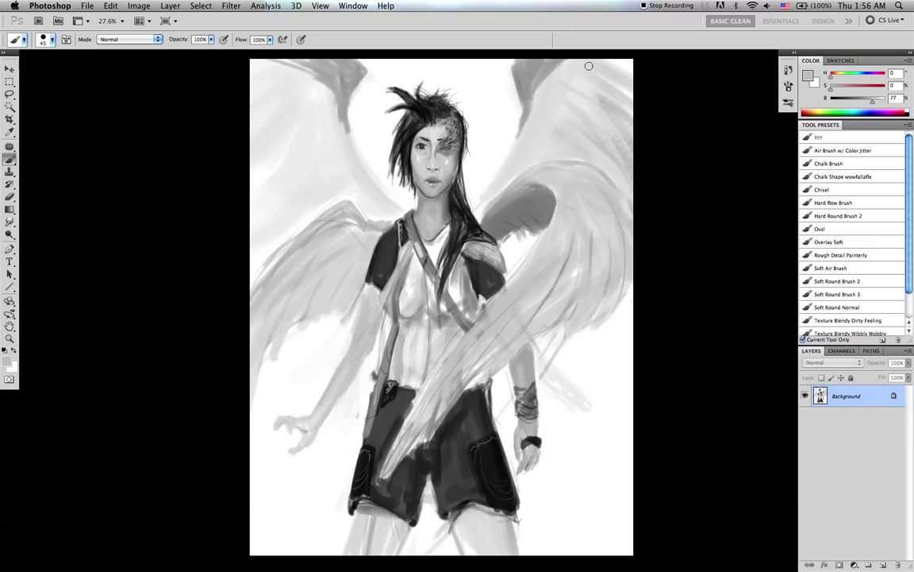
- Blend the raised wing's surface above the folded wing with sampled light grey at 88% brightness and a 90 px brush
{"action": "key", "text": "bracketright"}
{"action": "key", "text": "bracketright"}
{"action": "key", "text": "bracketright"}
{"action": "left_click", "coordinate": [567, 94], "text": "alt"}
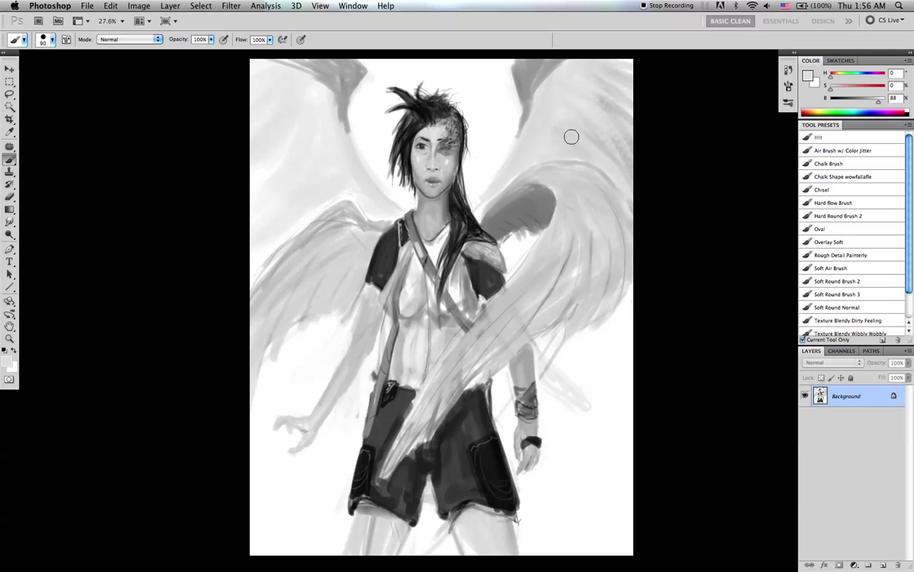
{"action": "key", "text": "bracketright"}
{"action": "key", "text": "bracketright"}
- Paint feather streaks on the raised wing on the outstretched arm's side with sampled greys at 77% and 90% brightness, using an 80 to 90 px brush
{"action": "key", "text": "d"}
{"action": "left_click", "coordinate": [622, 113], "text": "alt"}
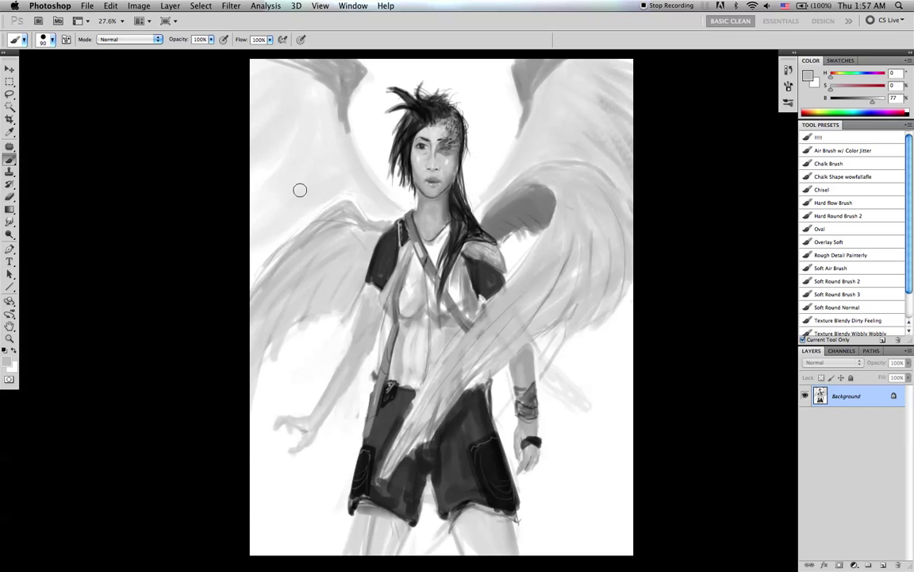
{"action": "left_click", "coordinate": [330, 207], "text": "alt"}
{"action": "key", "text": "bracketleft"}
{"action": "key", "text": "bracketleft"}
{"action": "key", "text": "bracketleft"}
{"action": "key", "text": "bracketleft"}
{"action": "key", "text": "bracketright"}
{"action": "key", "text": "bracketright"}
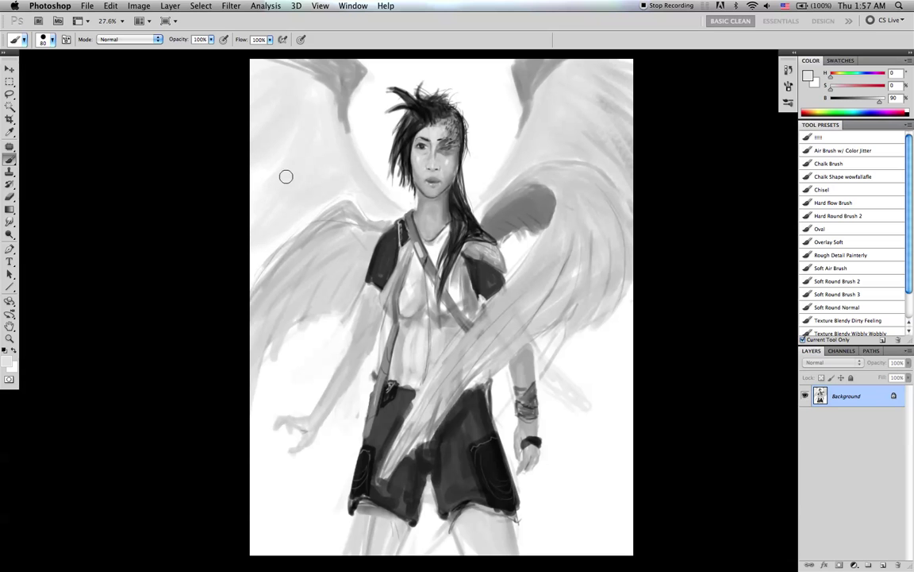
- Add darker feather streaks to the same raised wing with sampled grey at 61% brightness and a 60 px brush
{"action": "key", "text": "bracketleft"}
{"action": "key", "text": "d"}
{"action": "left_click", "coordinate": [342, 84], "text": "alt"}
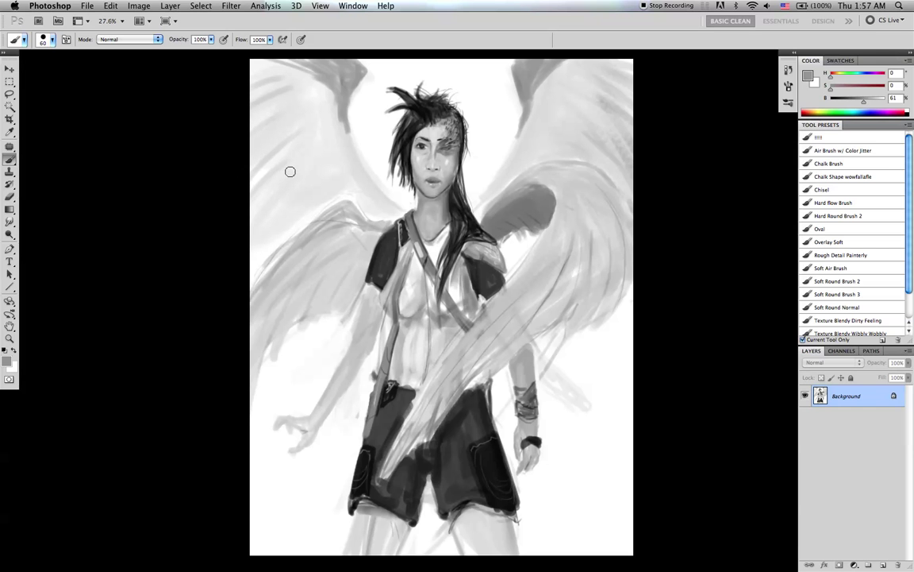
- Soften the lower wing's top edge behind the outstretched arm with white and sampled grey at 89% brightness, using a 45 to 80 px brush
{"action": "key", "text": "d"}
{"action": "key", "text": "x"}
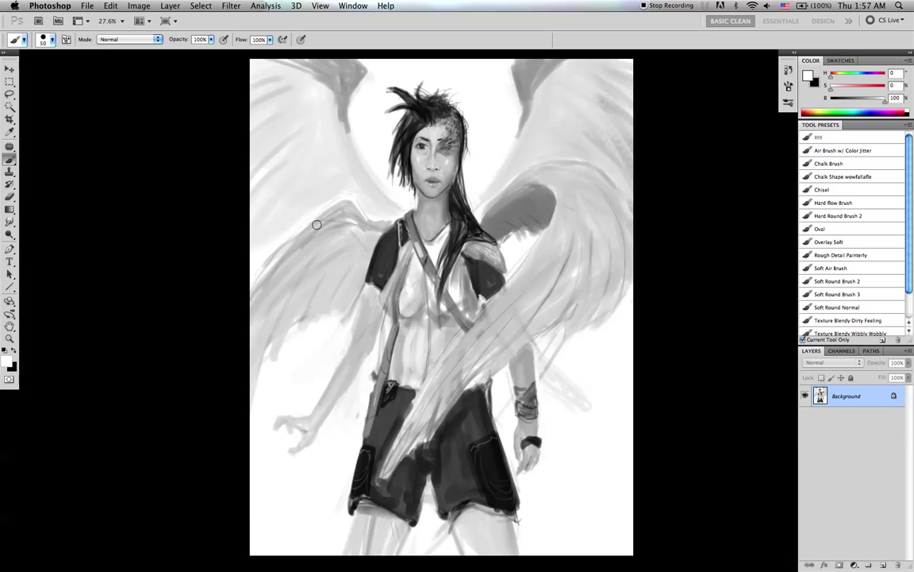
{"action": "left_click", "coordinate": [355, 215], "text": "alt"}
{"action": "left_click", "coordinate": [374, 194], "text": "alt"}
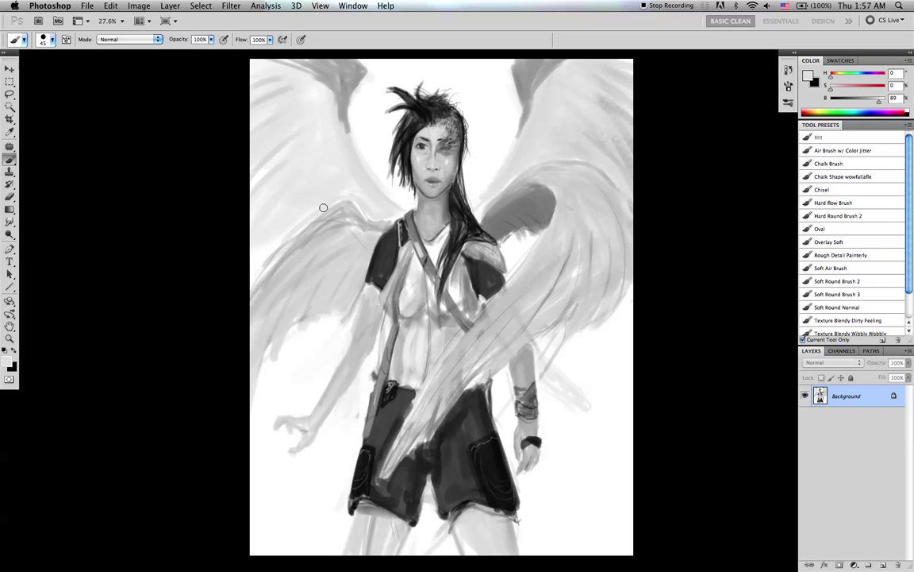
{"action": "key", "text": "bracketright"}
{"action": "key", "text": "bracketright"}
{"action": "key", "text": "bracketright"}
{"action": "key", "text": "bracketright"}
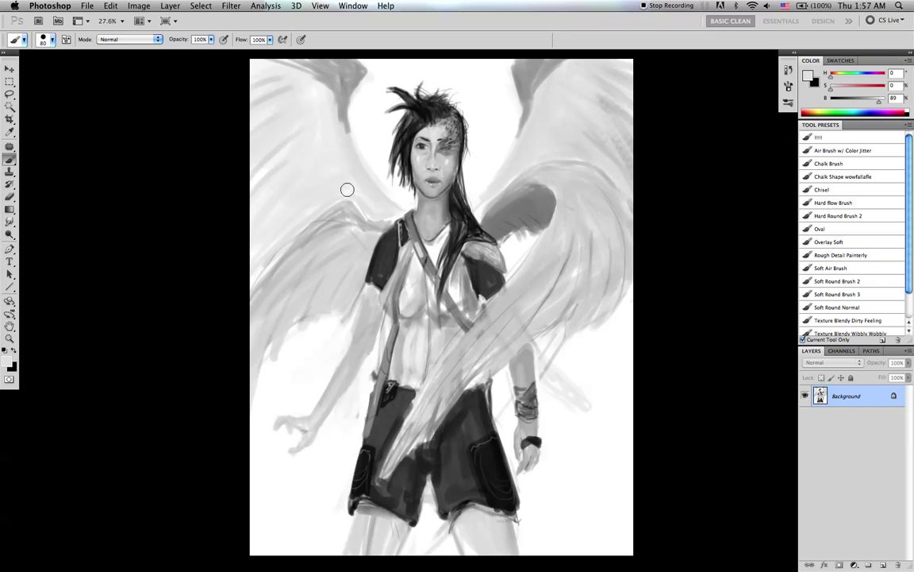
{"action": "left_click_drag", "start_coordinate": [284, 246], "coordinate": [302, 233]}
- Shade the folded wing's upper outer edge with sampled grey at 53% brightness and a 70 px brush, then smudge it
{"action": "left_click", "coordinate": [545, 197], "text": "alt"}
{"action": "key", "text": "bracketleft"}
{"action": "key", "text": "bracketleft"}
{"action": "key", "text": "bracketleft"}
{"action": "key", "text": "bracketleft"}
{"action": "key", "text": "bracketleft"}
{"action": "key", "text": "bracketleft"}
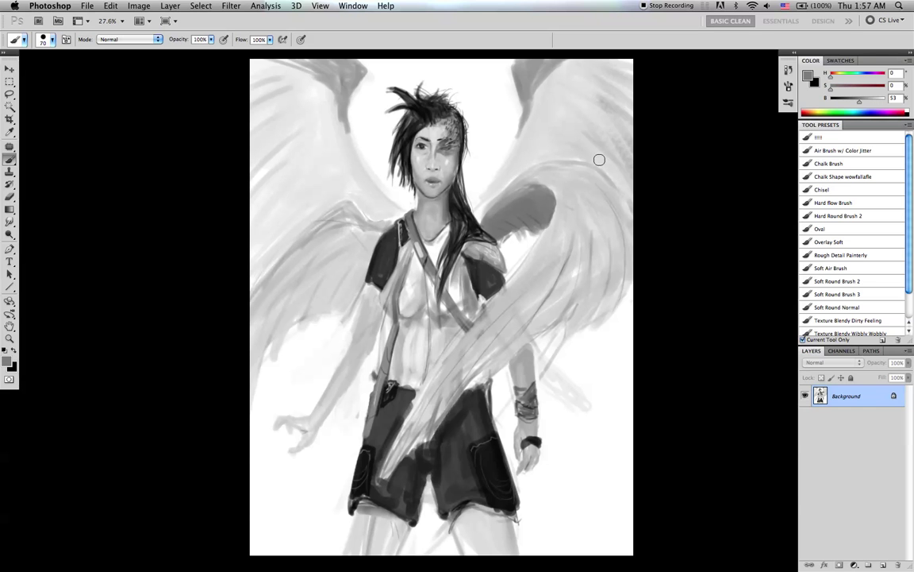
{"action": "key", "text": "bracketleft"}
{"action": "key", "text": "r"}
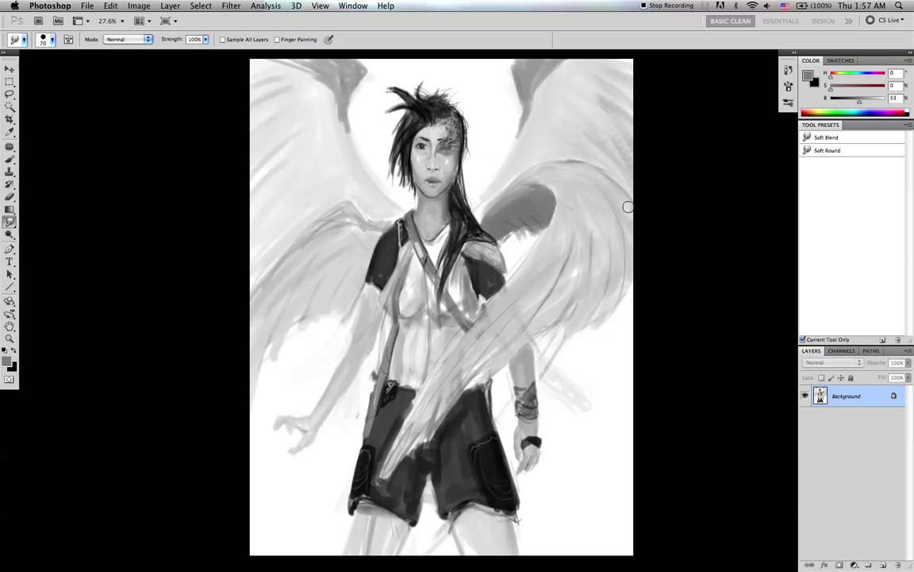
- Deepen the shading behind the folded wing's crest with the 53% grey and a 90 px brush, smudging at 70 px
{"action": "key", "text": "b"}
{"action": "key", "text": "bracketright"}
{"action": "key", "text": "bracketright"}
{"action": "key", "text": "bracketright"}
{"action": "key", "text": "bracketright"}
{"action": "key", "text": "bracketright"}
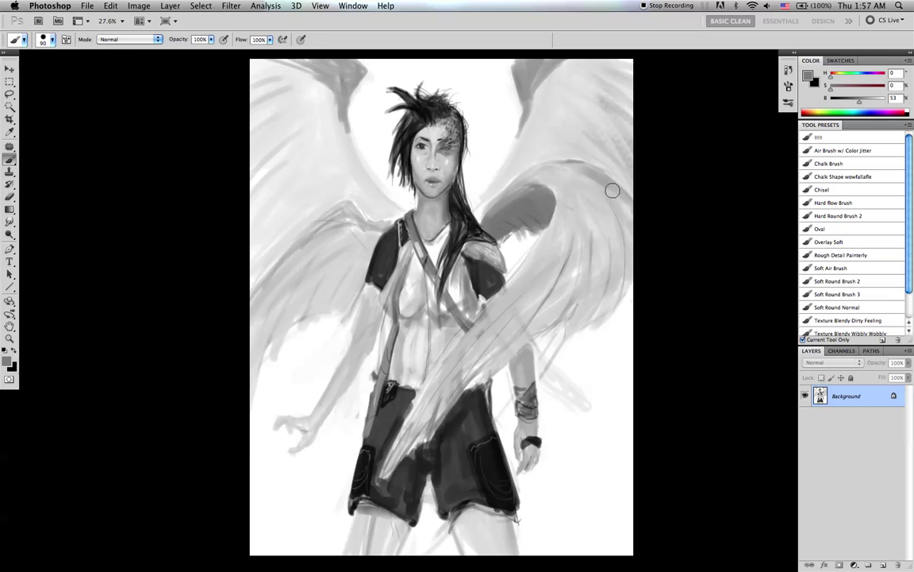
{"action": "key", "text": "r"}
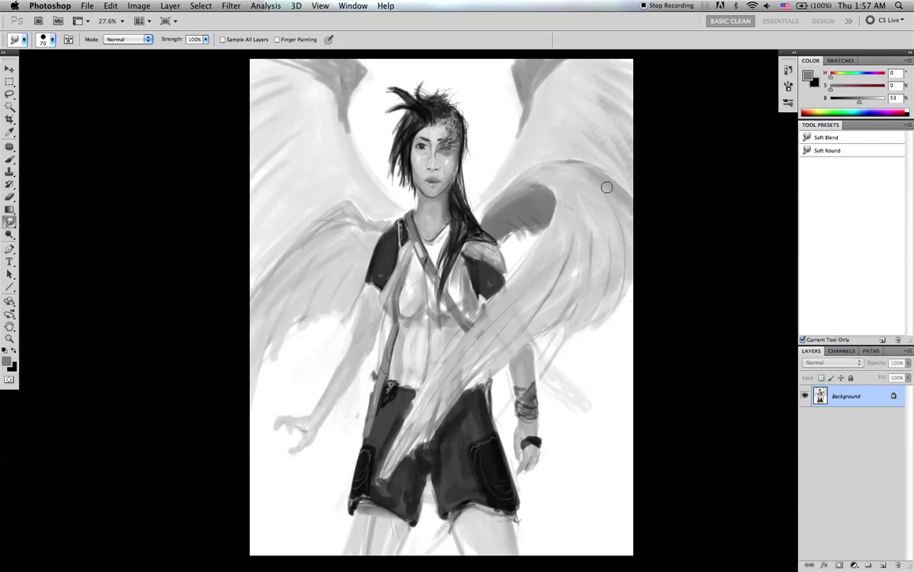
{"action": "key", "text": "b"}
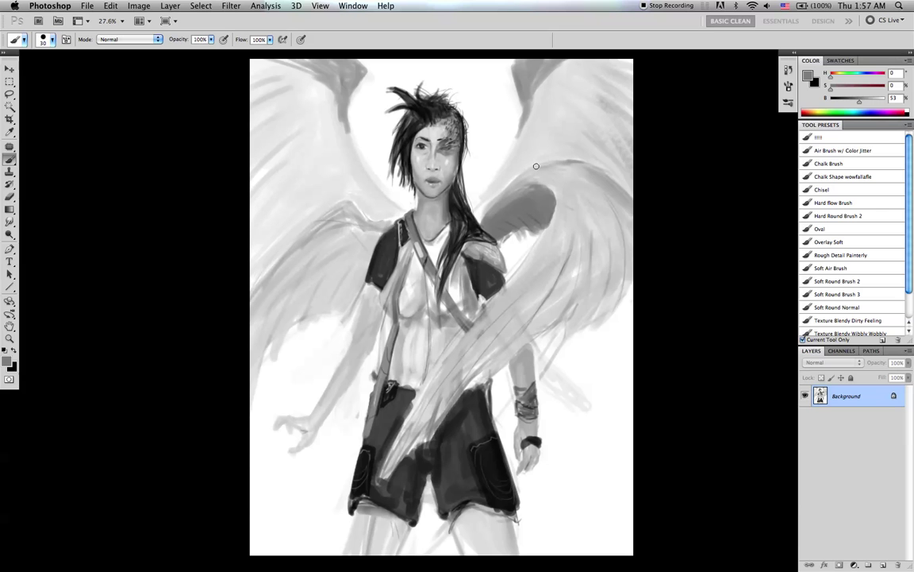
- Add fine white highlights along the folded wing's crest with an 8 px brush
{"action": "left_click", "coordinate": [569, 175], "text": "alt"}
{"action": "key", "text": "bracketleft"}
{"action": "key", "text": "bracketleft"}
{"action": "key", "text": "bracketleft"}
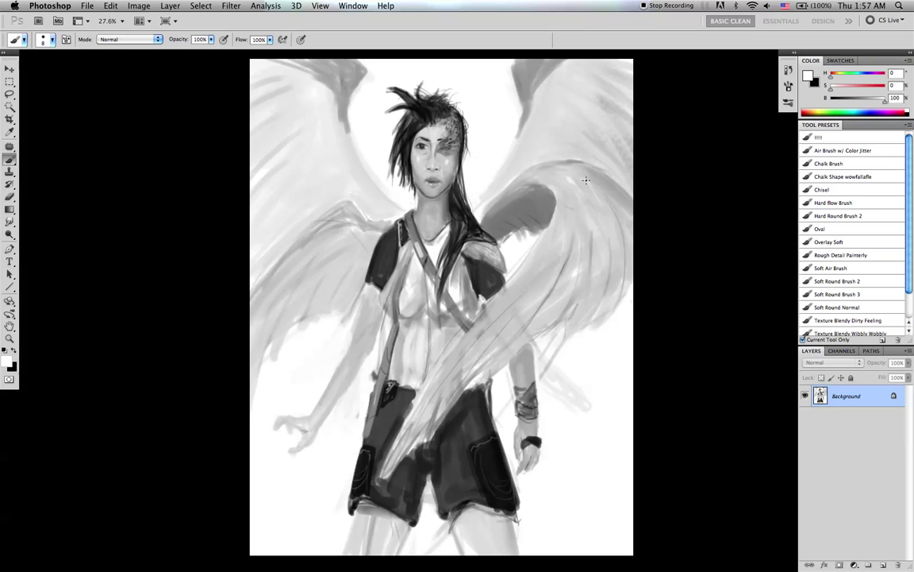
{"action": "key", "text": "bracketleft"}
{"action": "key", "text": "bracketleft"}
- Smooth the top of the lower wing behind the outstretched arm with sampled greys at 72% and 74% brightness, smudging at 125 px
{"action": "left_click", "coordinate": [337, 223], "text": "alt"}
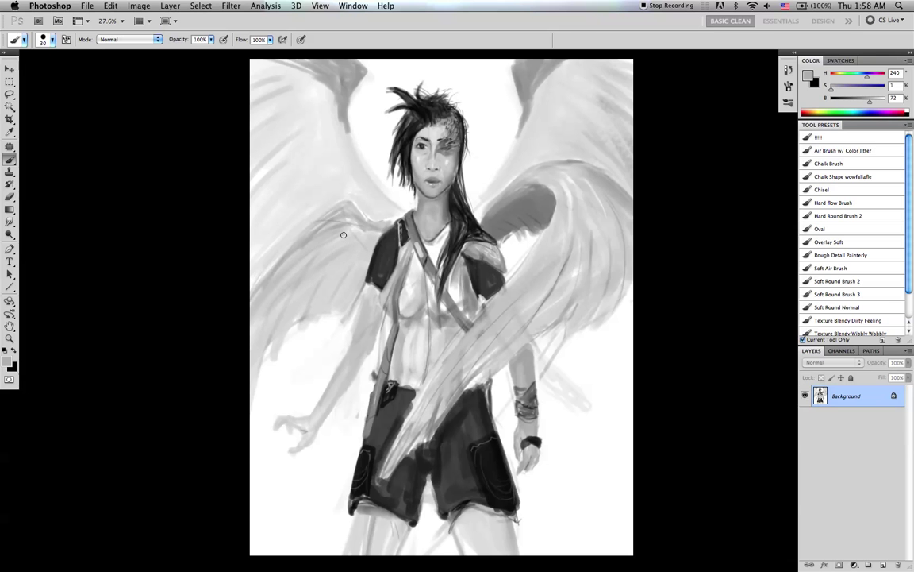
{"action": "key", "text": "bracketright"}
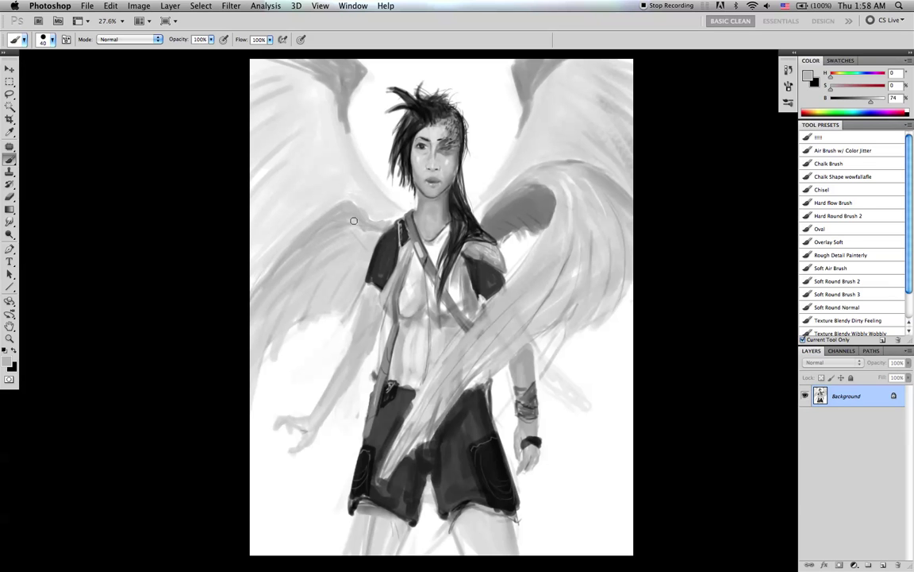
{"action": "key", "text": "r"}
{"action": "key", "text": "bracketright"}
{"action": "key", "text": "bracketright"}
{"action": "key", "text": "bracketright"}
{"action": "key", "text": "bracketright"}
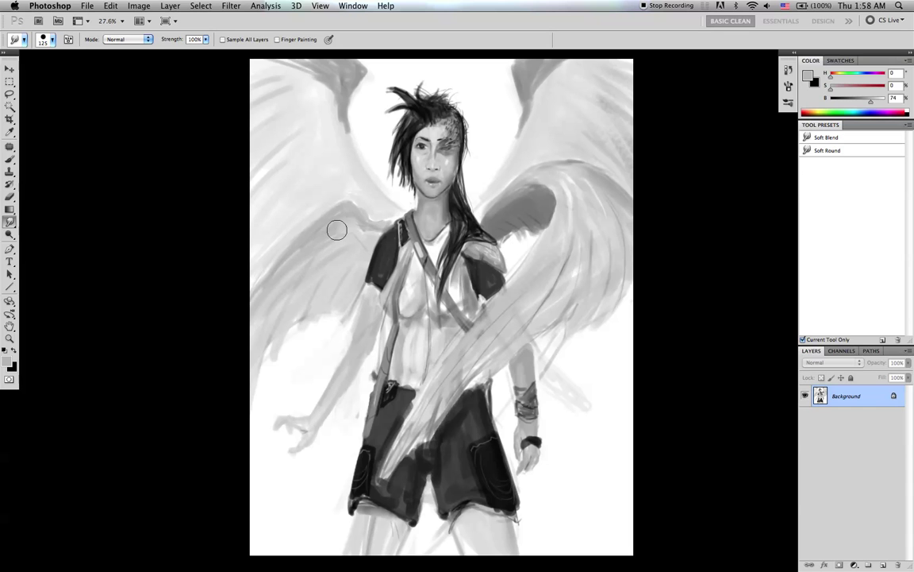
{"action": "key", "text": "bracketleft"}
{"action": "key", "text": "bracketleft"}
{"action": "key", "text": "bracketleft"}
{"action": "key", "text": "bracketleft"}
{"action": "key", "text": "bracketleft"}
- Paint the underside feathers of that lower wing in sampled grey at 49% brightness with a 100 px brush
{"action": "key", "text": "b"}
{"action": "left_click", "coordinate": [403, 208], "text": "alt"}
{"action": "key", "text": "bracketright"}
{"action": "mouse_move", "coordinate": [354, 249]}
{"action": "left_mouse_down"}
{"action": "mouse_move", "coordinate": [350, 301]}
{"action": "mouse_move", "coordinate": [339, 283]}
{"action": "mouse_move", "coordinate": [327, 299]}
{"action": "mouse_move", "coordinate": [319, 287]}
{"action": "mouse_move", "coordinate": [308, 301]}
{"action": "mouse_move", "coordinate": [301, 286]}
{"action": "mouse_move", "coordinate": [255, 372]}
{"action": "mouse_move", "coordinate": [265, 327]}
{"action": "mouse_move", "coordinate": [323, 266]}
{"action": "mouse_move", "coordinate": [279, 294]}
{"action": "mouse_move", "coordinate": [343, 242]}
{"action": "mouse_move", "coordinate": [363, 249]}
{"action": "mouse_move", "coordinate": [362, 239]}
{"action": "mouse_move", "coordinate": [331, 254]}
{"action": "left_mouse_up"}
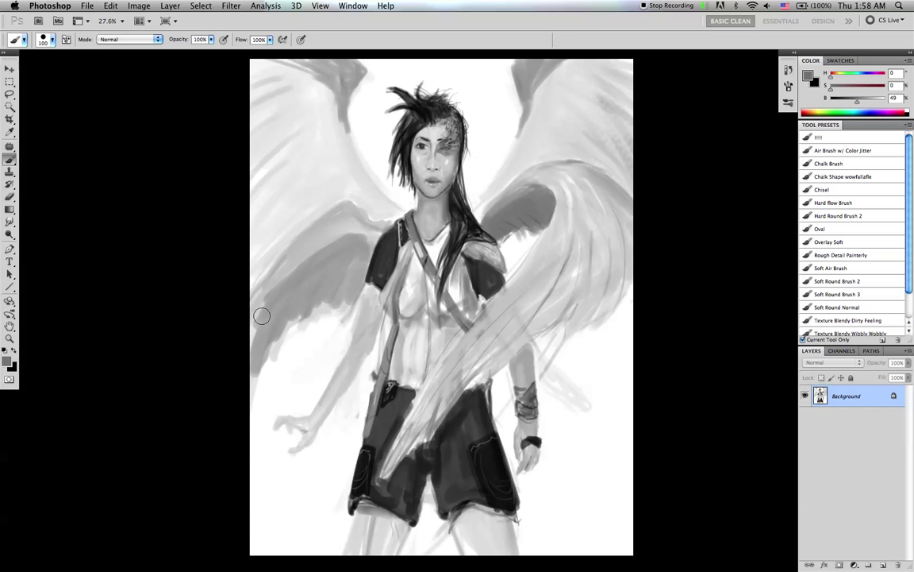
{"action": "mouse_move", "coordinate": [306, 292]}
{"action": "left_mouse_down"}
{"action": "mouse_move", "coordinate": [306, 304]}
{"action": "mouse_move", "coordinate": [347, 298]}
{"action": "mouse_move", "coordinate": [356, 281]}
{"action": "left_mouse_up"}
- Blend the lower wing's upper band above the dark feathers with sampled greys at 78% and 70% brightness, using a 70 to 45 px brush
{"action": "left_click", "coordinate": [344, 227], "text": "alt"}
{"action": "key", "text": "bracketleft"}
{"action": "key", "text": "bracketleft"}
{"action": "key", "text": "bracketleft"}
{"action": "left_click_drag", "start_coordinate": [347, 232], "coordinate": [258, 326]}
{"action": "left_click_drag", "start_coordinate": [316, 251], "coordinate": [252, 326]}
{"action": "left_click", "coordinate": [345, 215], "text": "alt"}
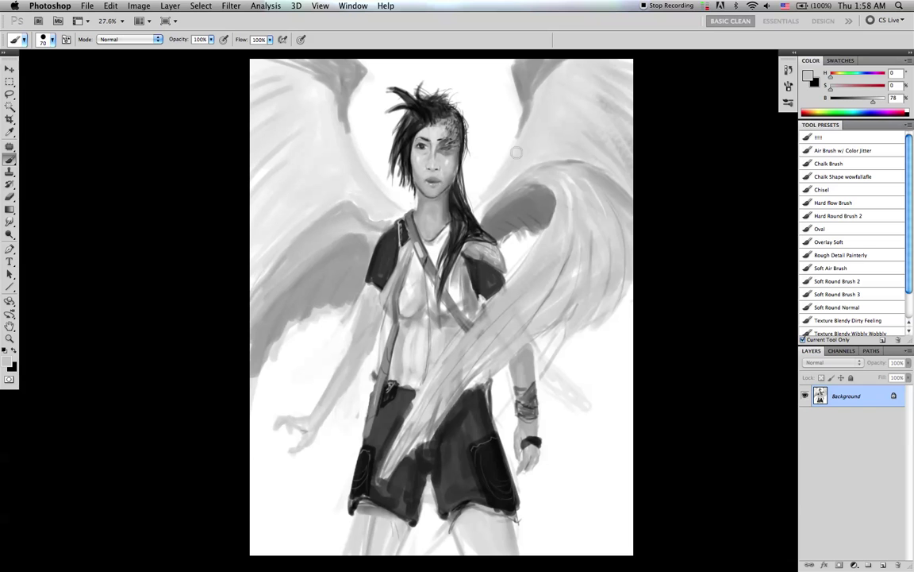
{"action": "key", "text": "bracketleft"}
{"action": "key", "text": "bracketleft"}
{"action": "key", "text": "bracketleft"}
{"action": "left_click", "coordinate": [278, 264], "text": "alt"}
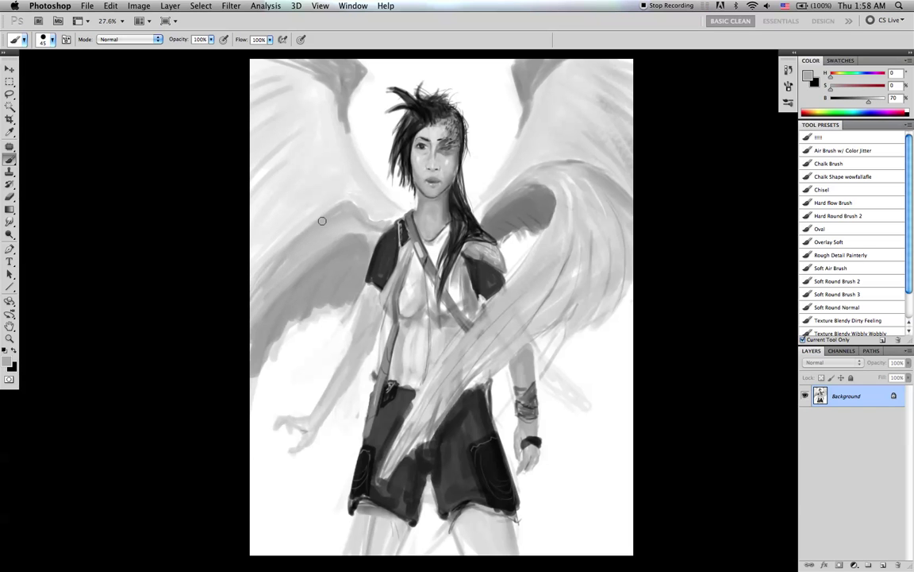
- Paint white highlight streaks along the lower wing's upper band with a 20 px brush
{"action": "left_click", "coordinate": [359, 208], "text": "alt"}
{"action": "key", "text": "bracketleft"}
{"action": "key", "text": "bracketleft"}
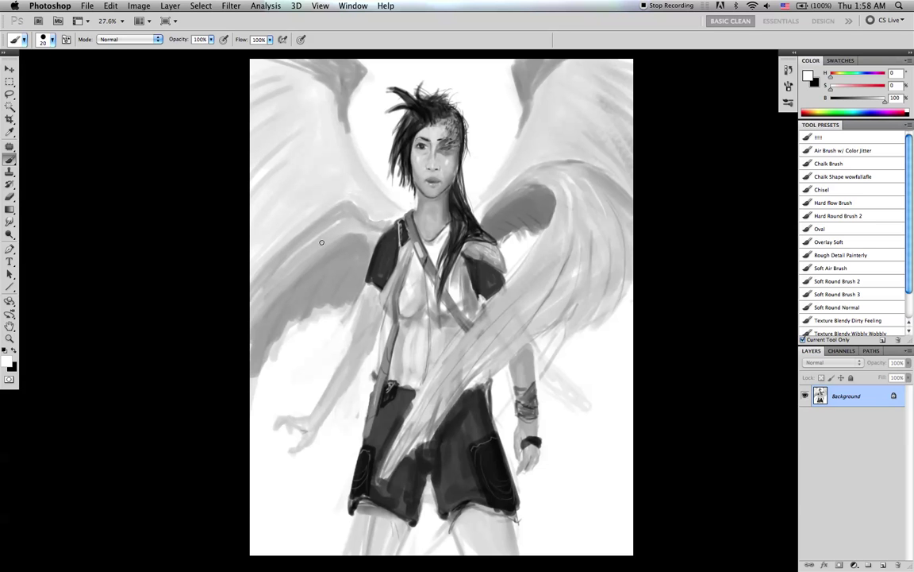
- Soften the lower wing's highlights and add feather streaks to its dark underside with sampled grey at 49% brightness and a 50 px brush
{"action": "left_click", "coordinate": [315, 242], "text": "alt"}
{"action": "key", "text": "bracketright"}
{"action": "key", "text": "bracketright"}
{"action": "key", "text": "bracketright"}
{"action": "key", "text": "bracketright"}
{"action": "key", "text": "bracketright"}
{"action": "key", "text": "d"}
{"action": "key", "text": "x"}
{"action": "left_click", "coordinate": [353, 228], "text": "alt"}
{"action": "key", "text": "bracketleft"}
{"action": "key", "text": "bracketleft"}
{"action": "left_click", "coordinate": [369, 248], "text": "alt"}
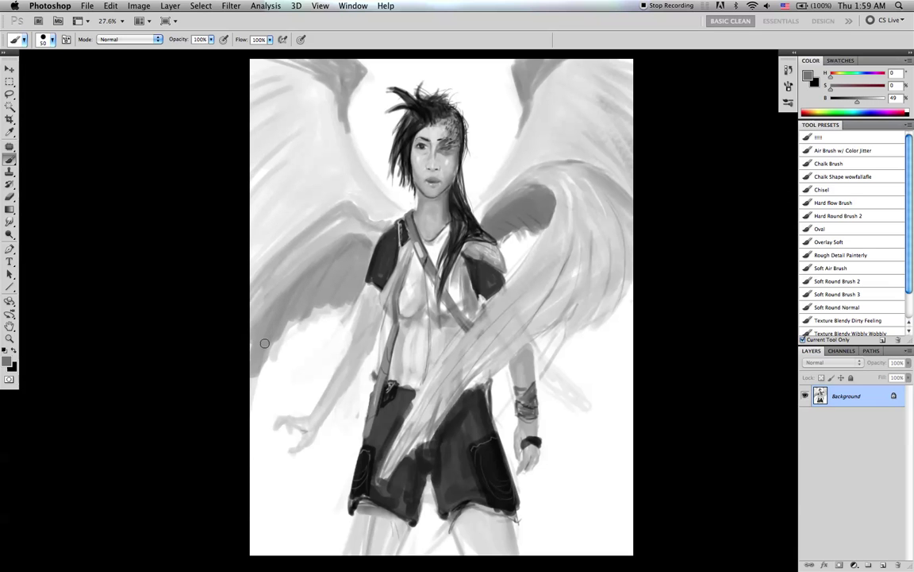
- Sketch the bust seams and paint a curved corset top edge under the bust in black with a 30 to 45 px brush
{"action": "left_click", "coordinate": [548, 242], "text": "alt"}
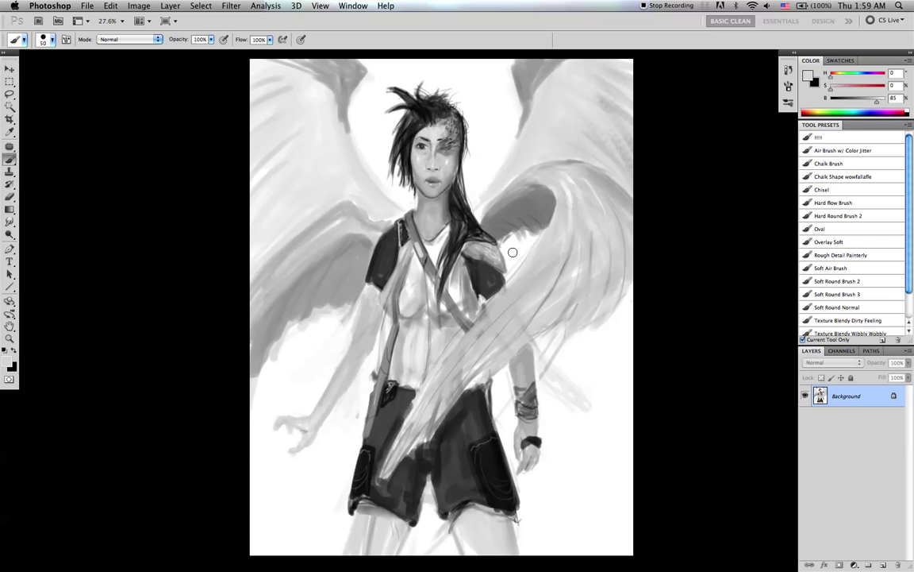
{"action": "key", "text": "d"}
{"action": "key", "text": "bracketleft"}
{"action": "key", "text": "x"}
{"action": "key", "text": "x"}
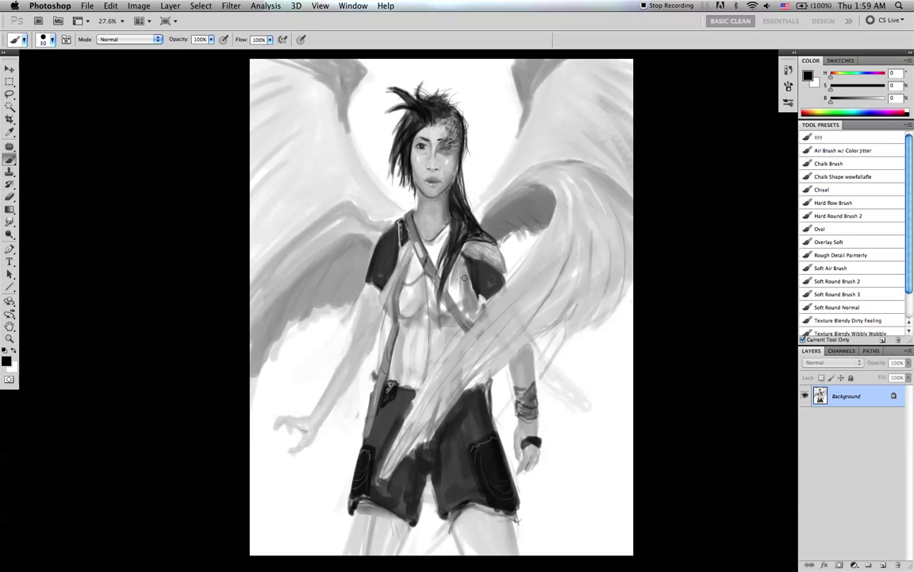
{"action": "key", "text": "bracketright"}
{"action": "key", "text": "bracketright"}
{"action": "key", "text": "bracketright"}
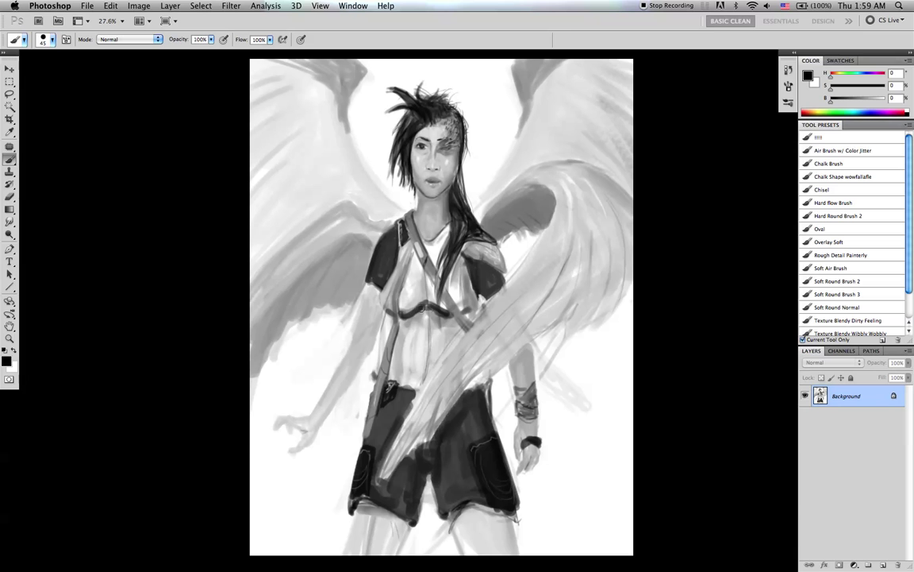
- Draw the corset's vertical side seams from the bust down to the waist in black with a 35 px brush
{"action": "key", "text": "bracketleft"}
{"action": "mouse_move", "coordinate": [409, 320]}
{"action": "left_mouse_down"}
{"action": "mouse_move", "coordinate": [403, 385]}
{"action": "mouse_move", "coordinate": [418, 381]}
{"action": "left_mouse_up"}
{"action": "left_click_drag", "start_coordinate": [446, 318], "coordinate": [442, 360]}
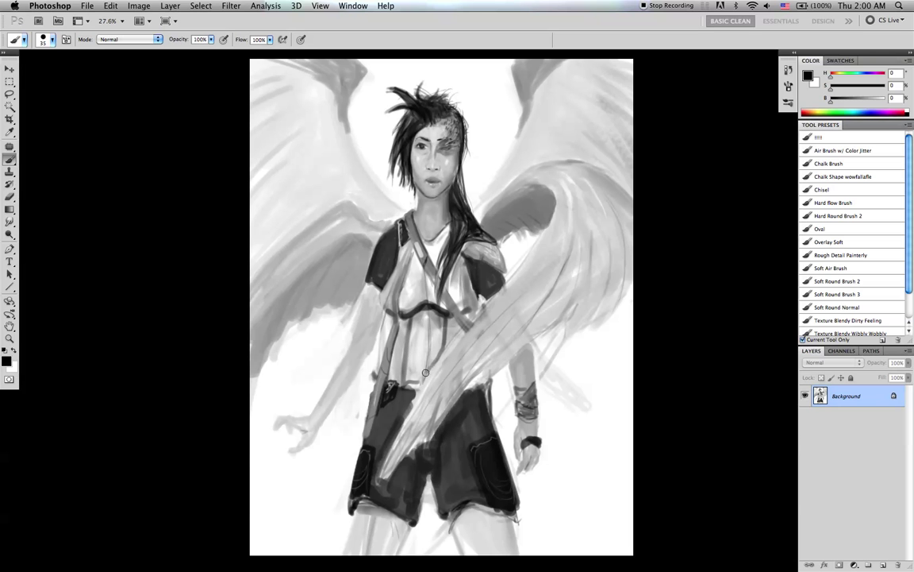
- Fill the corset's front panel with dark shading in black, using a 70 px brush
{"action": "key", "text": "bracketright"}
{"action": "key", "text": "bracketright"}
{"action": "key", "text": "bracketright"}
{"action": "key", "text": "bracketright"}
{"action": "key", "text": "bracketright"}
{"action": "mouse_move", "coordinate": [413, 327]}
{"action": "left_mouse_down"}
{"action": "mouse_move", "coordinate": [417, 367]}
{"action": "mouse_move", "coordinate": [434, 316]}
{"action": "mouse_move", "coordinate": [437, 347]}
{"action": "mouse_move", "coordinate": [413, 380]}
{"action": "mouse_move", "coordinate": [413, 323]}
{"action": "mouse_move", "coordinate": [429, 316]}
{"action": "mouse_move", "coordinate": [437, 338]}
{"action": "mouse_move", "coordinate": [442, 319]}
{"action": "mouse_move", "coordinate": [438, 340]}
{"action": "mouse_move", "coordinate": [428, 325]}
{"action": "mouse_move", "coordinate": [421, 348]}
{"action": "mouse_move", "coordinate": [429, 322]}
{"action": "left_mouse_up"}
- Flip the canvas horizontally and darken the corset panel's side edge with sampled grey at 27% brightness and a 20 px brush
{"action": "key", "text": "super+shift+h"}
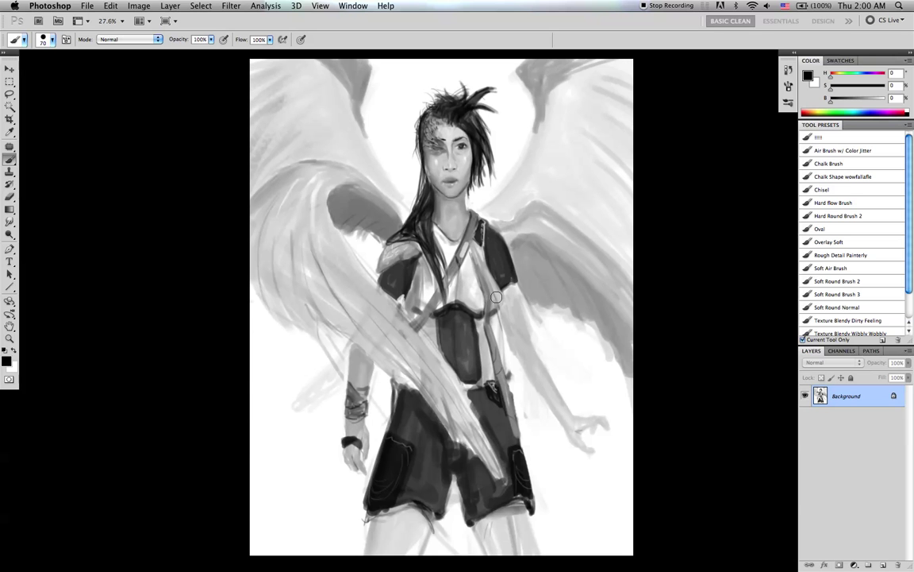
{"action": "key", "text": "bracketleft"}
{"action": "key", "text": "bracketleft"}
{"action": "key", "text": "bracketleft"}
{"action": "key", "text": "bracketleft"}
{"action": "key", "text": "bracketleft"}
{"action": "left_click", "coordinate": [441, 334], "text": "alt"}
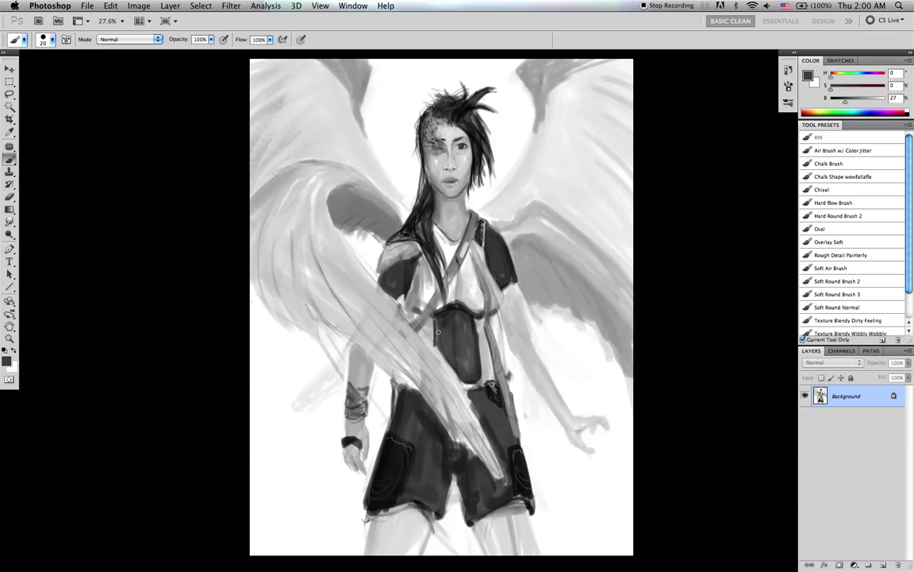
- Define the sleeve beside the folded wing and the lower end of the chest strap in black with a 10 px brush
{"action": "key", "text": "d"}
{"action": "key", "text": "bracketleft"}
{"action": "key", "text": "bracketleft"}
{"action": "key", "text": "bracketleft"}
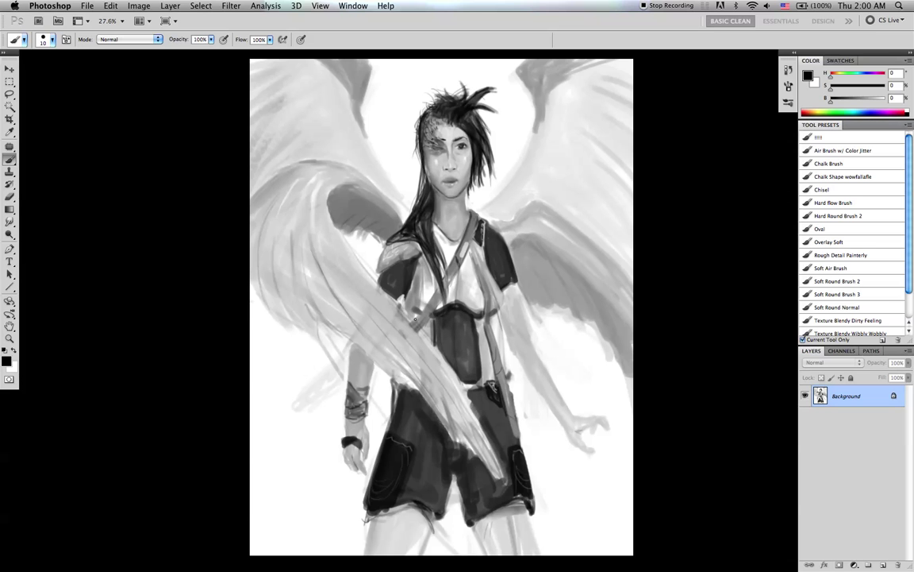
{"action": "left_click_drag", "start_coordinate": [377, 282], "coordinate": [393, 262]}
{"action": "key", "text": "bracketleft"}
{"action": "key", "text": "bracketleft"}
{"action": "key", "text": "bracketleft"}
{"action": "key", "text": "bracketleft"}
- Shade the straps beside the corset with sampled grey at 36% brightness and a 20 px brush
{"action": "left_click", "coordinate": [442, 290], "text": "alt"}
{"action": "key", "text": "bracketright"}
{"action": "key", "text": "bracketright"}
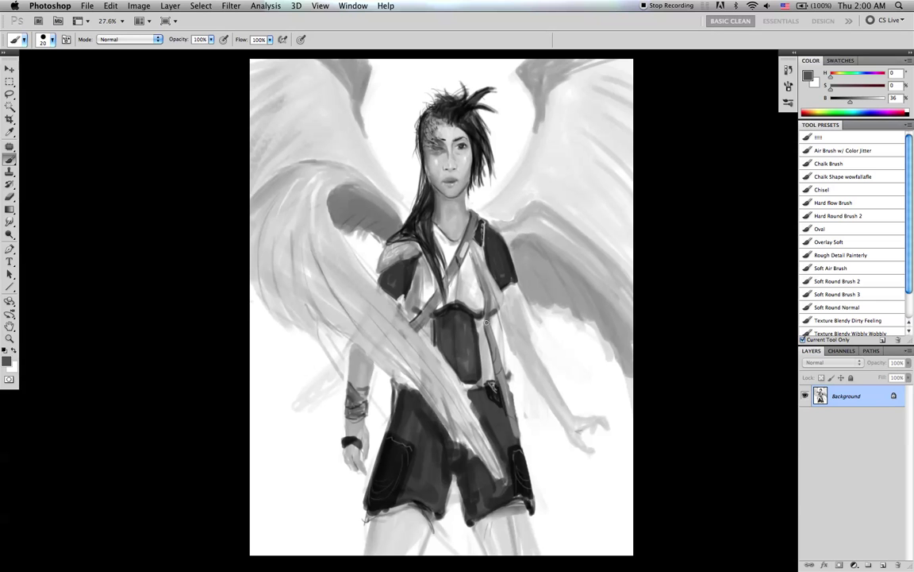
- Paint forearm wraps and a bracelet on the outstretched arm in black with a 20 px brush
{"action": "key", "text": "d"}
{"action": "key", "text": "]"}
{"action": "left_click_drag", "start_coordinate": [556, 413], "coordinate": [566, 410]}
{"action": "key", "text": "bracketleft"}
{"action": "key", "text": "bracketright"}
{"action": "key", "text": "bracketright"}
{"action": "key", "text": "bracketleft"}
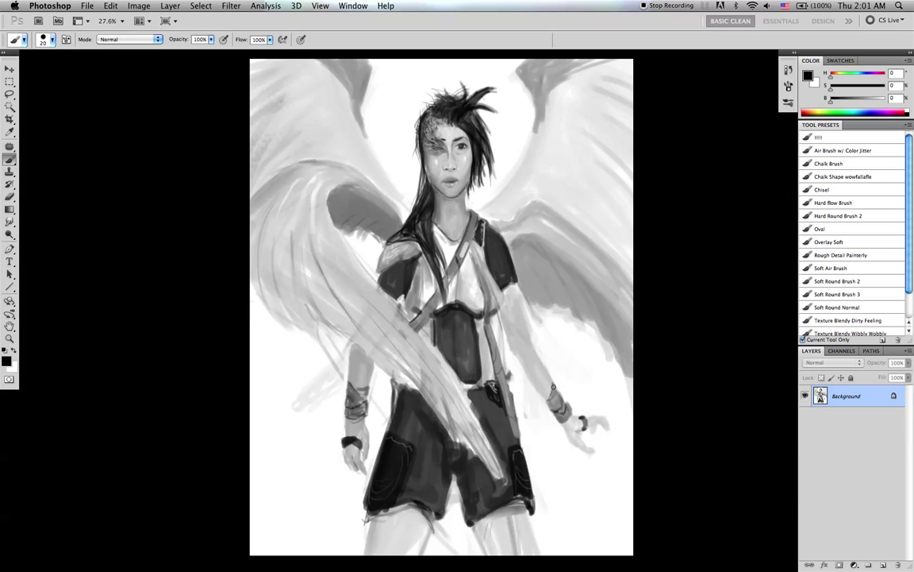
{"action": "key", "text": "bracketleft"}
- Shade the upper thighs below the shorts in black with a 100 px brush
{"action": "key", "text": "bracketright"}
{"action": "key", "text": "bracketright"}
{"action": "key", "text": "bracketright"}
{"action": "key", "text": "bracketright"}
{"action": "key", "text": "bracketright"}
{"action": "key", "text": "bracketright"}
{"action": "key", "text": "bracketright"}
{"action": "key", "text": "bracketright"}
{"action": "key", "text": "bracketright"}
{"action": "key", "text": "bracketright"}
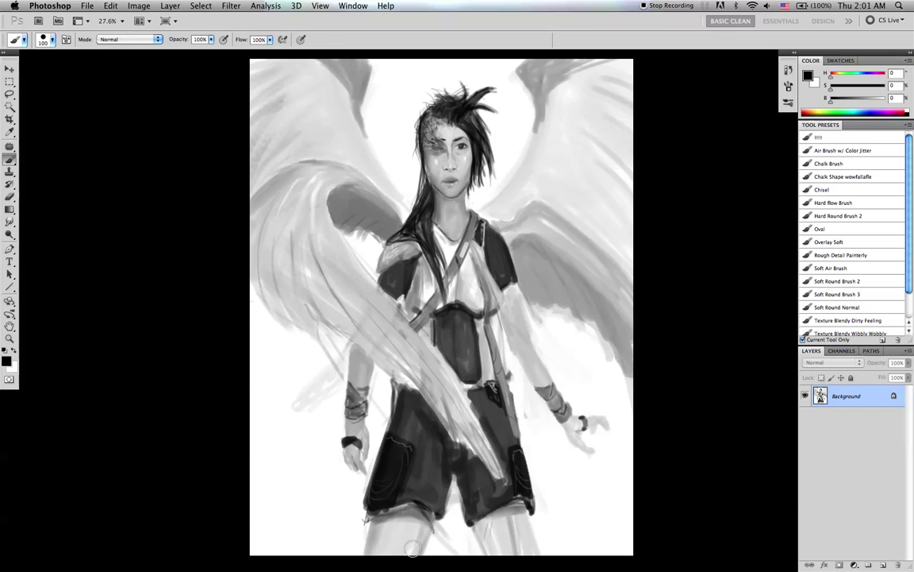
- Smudge the thigh shadows beneath the shorts' hem with a 125 px brush
{"action": "key", "text": "r"}
{"action": "key", "text": "bracketright"}
{"action": "key", "text": "bracketright"}
{"action": "key", "text": "bracketright"}
{"action": "key", "text": "bracketright"}
{"action": "key", "text": "bracketright"}
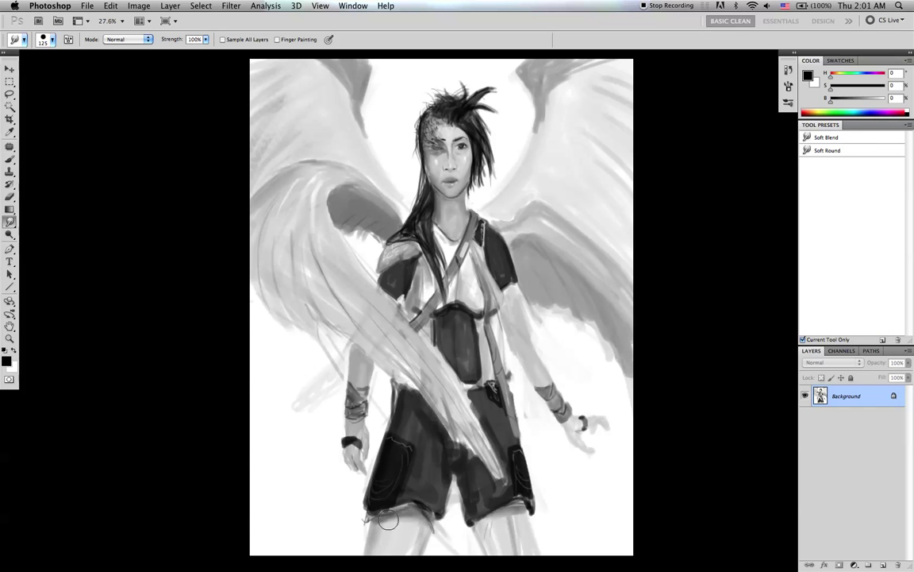
{"action": "key", "text": "bracketleft"}
{"action": "key", "text": "bracketleft"}
{"action": "key", "text": "bracketleft"}
{"action": "key", "text": "bracketleft"}
{"action": "key", "text": "bracketleft"}
- Refine the shorts' hem in black with a 50 px brush and add white fold highlights with a 15 px brush
{"action": "key", "text": "b"}
{"action": "key", "text": "bracketleft"}
{"action": "key", "text": "bracketleft"}
{"action": "key", "text": "bracketleft"}
{"action": "key", "text": "bracketleft"}
{"action": "key", "text": "bracketleft"}
{"action": "key", "text": "bracketleft"}
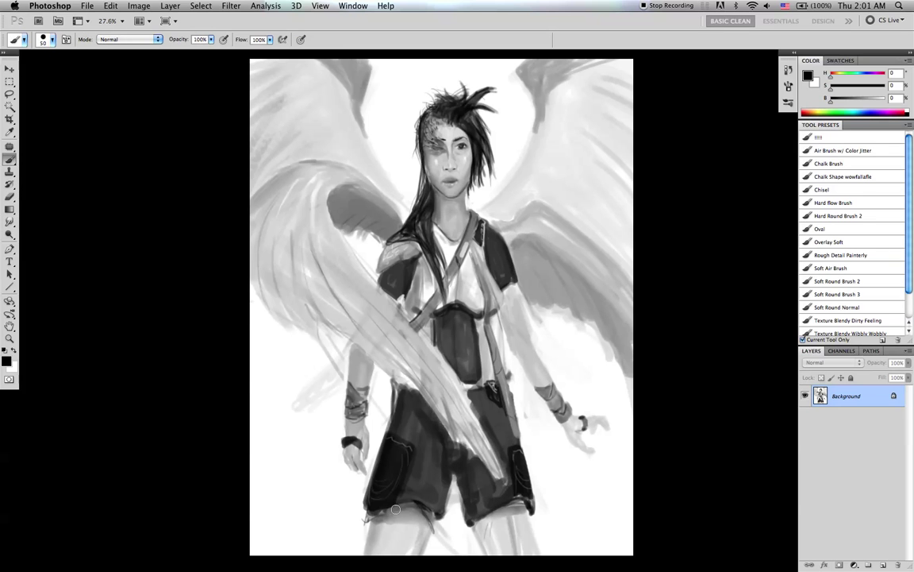
{"action": "key", "text": "bracketleft"}
{"action": "key", "text": "bracketleft"}
{"action": "key", "text": "x"}
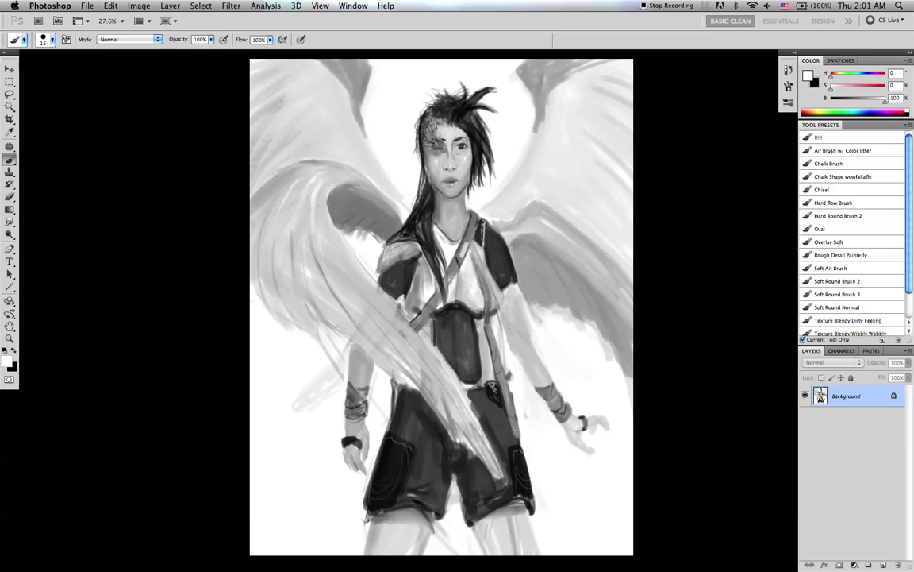
- Darken the hip pouch and the hanging strap on the shorts in black with a 35 px brush
{"action": "key", "text": "x"}
{"action": "key", "text": "bracketleft"}
{"action": "key", "text": "bracketleft"}
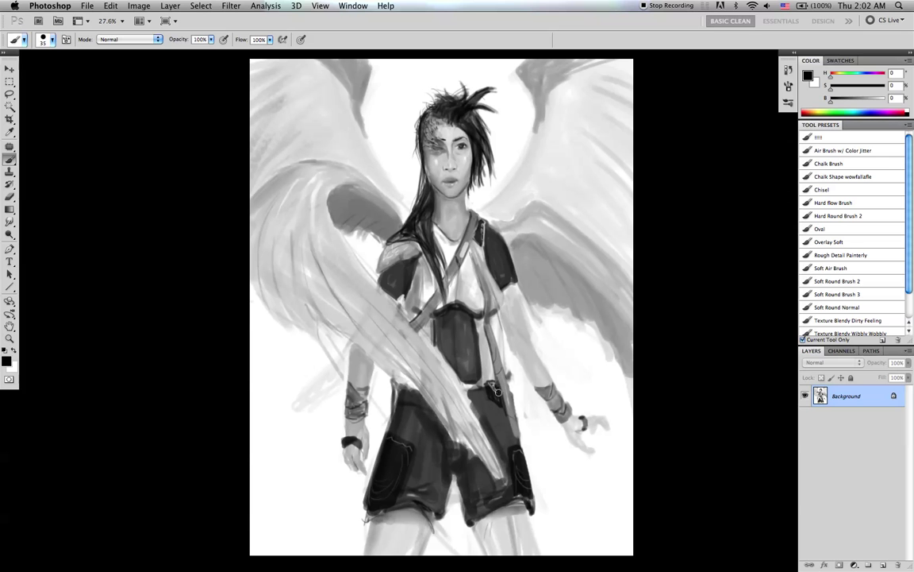
- Draw thin white seam lines and lacing along the corset panel's sides with an 8 px brush
{"action": "key", "text": "x"}
{"action": "key", "text": "bracketleft"}
{"action": "key", "text": "bracketleft"}
{"action": "key", "text": "bracketleft"}
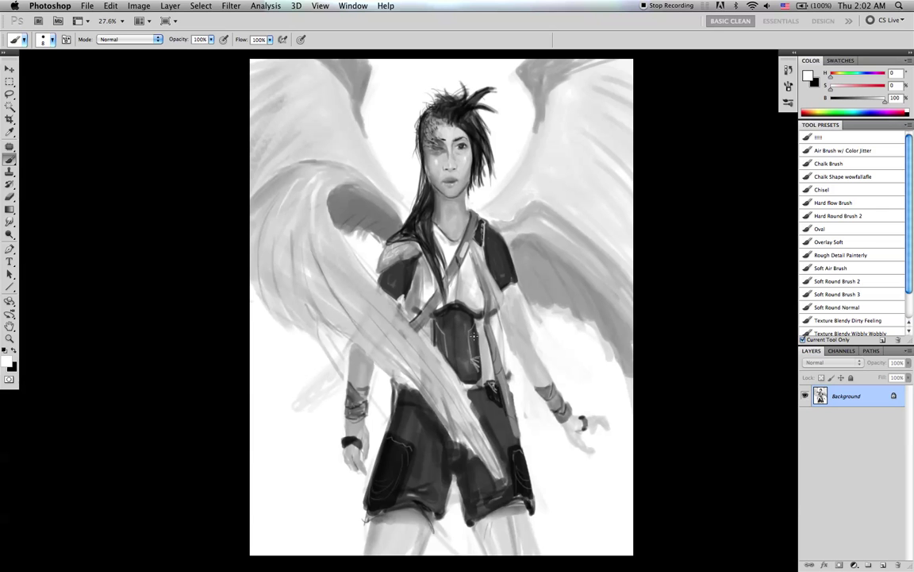
- Deepen the shadows on the corset's upper and central panel in black with a 15 to 40 px brush
{"action": "key", "text": "x"}
{"action": "key", "text": "x"}
{"action": "key", "text": "x"}
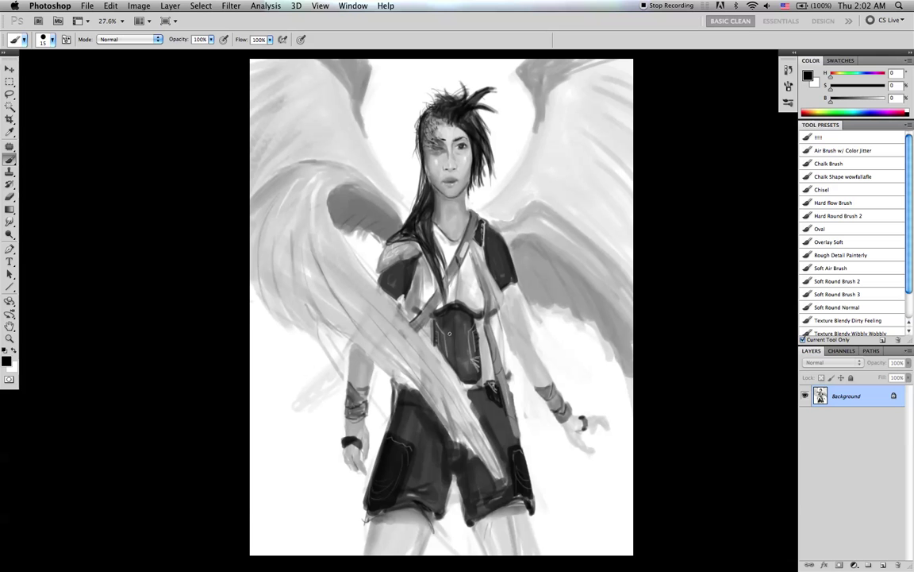
{"action": "key", "text": "bracketleft"}
{"action": "key", "text": "bracketright"}
{"action": "key", "text": "bracketright"}
{"action": "key", "text": "bracketright"}
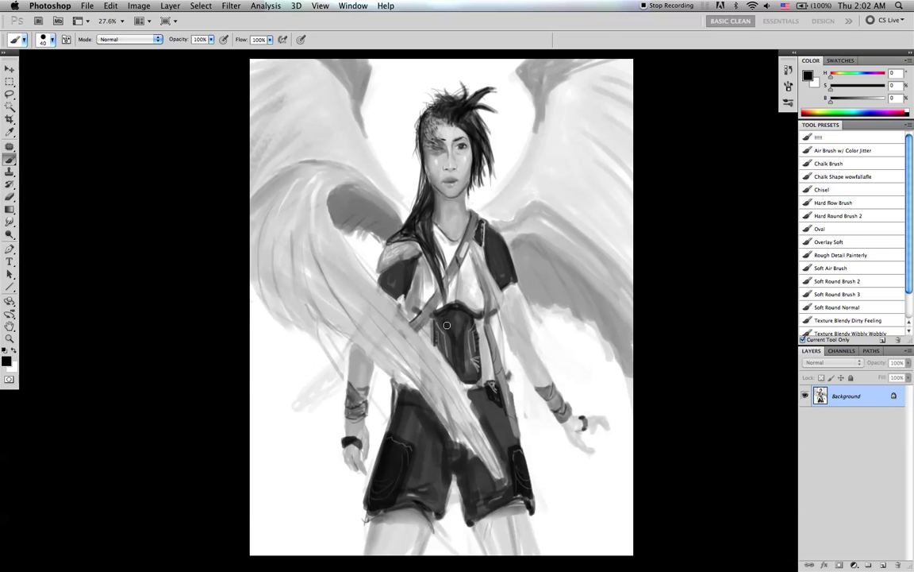
- Flip the canvas horizontally and fill the gap under the folded wing's dark interior with sampled greys using a 45 px brush
{"action": "key", "text": "x"}
{"action": "key", "text": "x"}
{"action": "key", "text": "bracketright"}
{"action": "key", "text": "bracketright"}
{"action": "key", "text": "bracketright"}
{"action": "key", "text": "bracketright"}
{"action": "key", "text": "super+shift+h"}
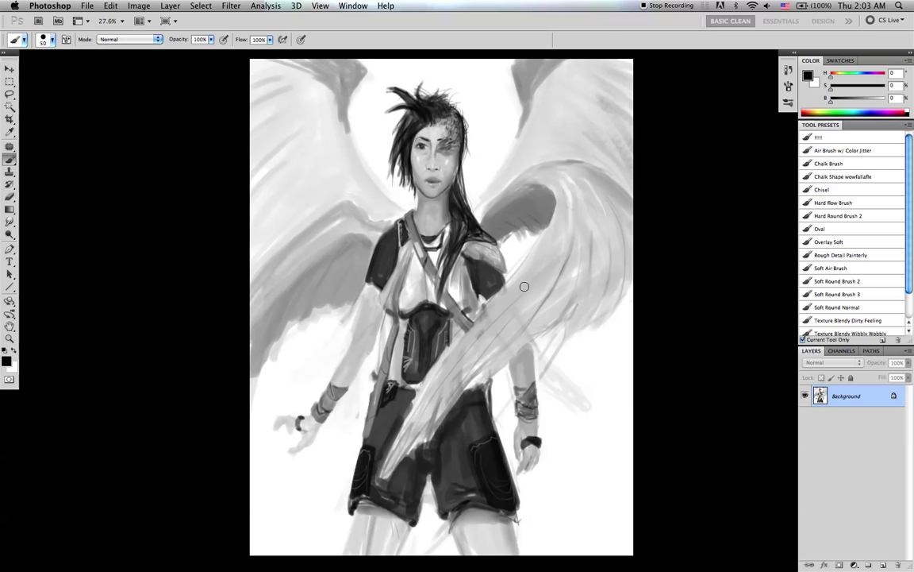
{"action": "left_click", "coordinate": [513, 234], "text": "alt"}
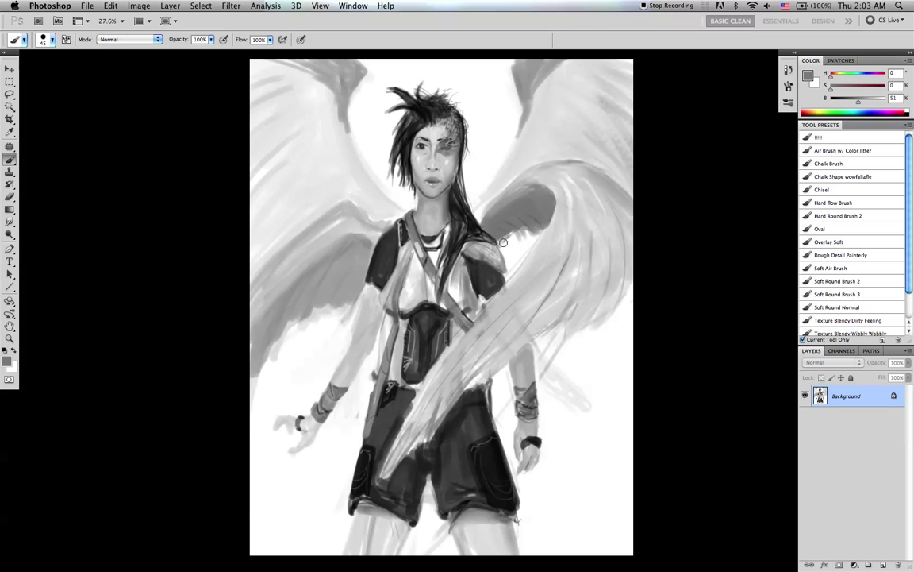
{"action": "key", "text": "super+z"}
{"action": "mouse_move", "coordinate": [514, 243]}
{"action": "left_mouse_down"}
{"action": "mouse_move", "coordinate": [520, 249]}
{"action": "mouse_move", "coordinate": [530, 236]}
{"action": "left_mouse_up"}
{"action": "left_click", "coordinate": [564, 205], "text": "alt"}
{"action": "left_click_drag", "start_coordinate": [558, 203], "coordinate": [544, 236]}
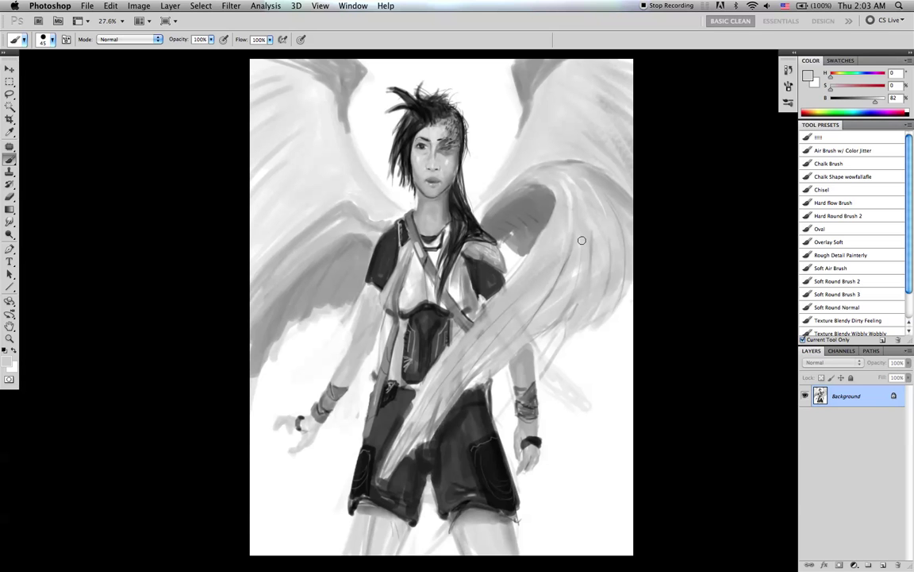
- Paint the far wing's long lower feathers down the canvas edge in sampled light greys with a 70 px brush
{"action": "left_click", "coordinate": [327, 244], "text": "alt"}
{"action": "key", "text": "]"}
{"action": "key", "text": "]"}
{"action": "key", "text": "]"}
{"action": "left_click_drag", "start_coordinate": [249, 455], "coordinate": [270, 531]}
{"action": "mouse_move", "coordinate": [250, 433]}
{"action": "left_mouse_down"}
{"action": "mouse_move", "coordinate": [250, 396]}
{"action": "mouse_move", "coordinate": [264, 530]}
{"action": "left_mouse_up"}
{"action": "left_click_drag", "start_coordinate": [251, 469], "coordinate": [261, 527]}
{"action": "left_click", "coordinate": [276, 349], "text": "alt"}
{"action": "left_click_drag", "start_coordinate": [254, 432], "coordinate": [282, 543]}
{"action": "left_click_drag", "start_coordinate": [250, 459], "coordinate": [286, 544]}
{"action": "left_click_drag", "start_coordinate": [249, 415], "coordinate": [292, 539]}
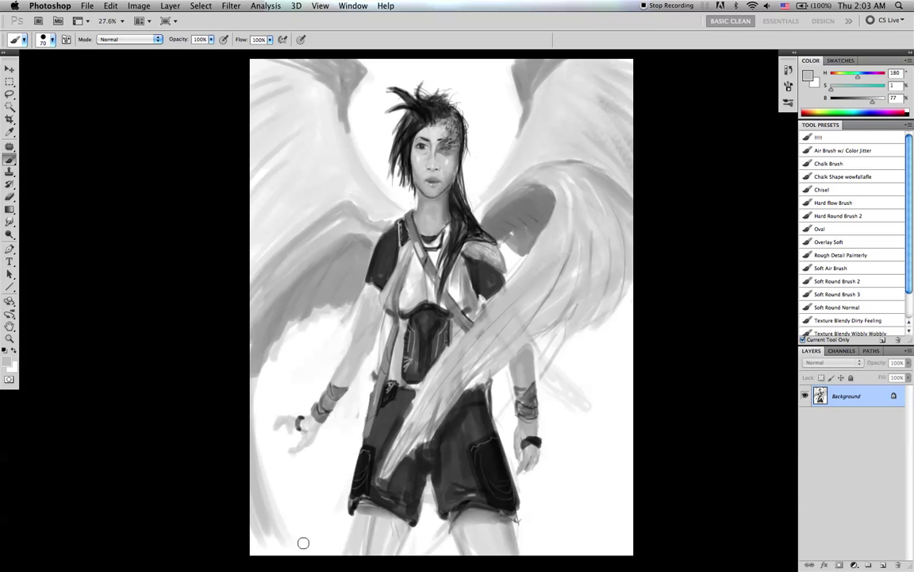
- Extend the folded wing's tip past the shorts' hem in light grey, flip the canvas back and reset the colours to black and white
{"action": "left_click", "coordinate": [456, 350], "text": "alt"}
{"action": "mouse_move", "coordinate": [400, 437]}
{"action": "left_mouse_down"}
{"action": "mouse_move", "coordinate": [361, 525]}
{"action": "mouse_move", "coordinate": [429, 418]}
{"action": "left_mouse_up"}
{"action": "left_click", "coordinate": [425, 400], "text": "alt"}
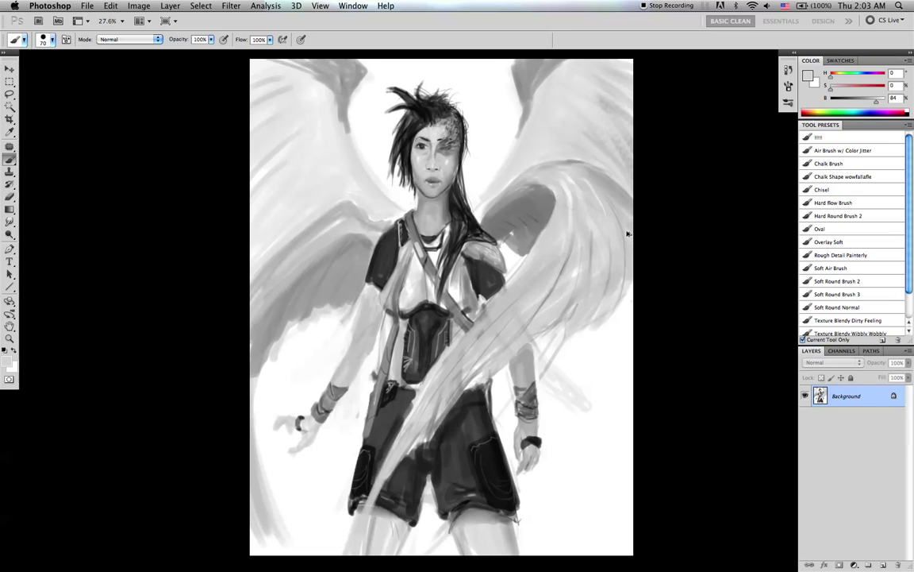
{"action": "key", "text": "super+shift+h"}
{"action": "key", "text": "d"}
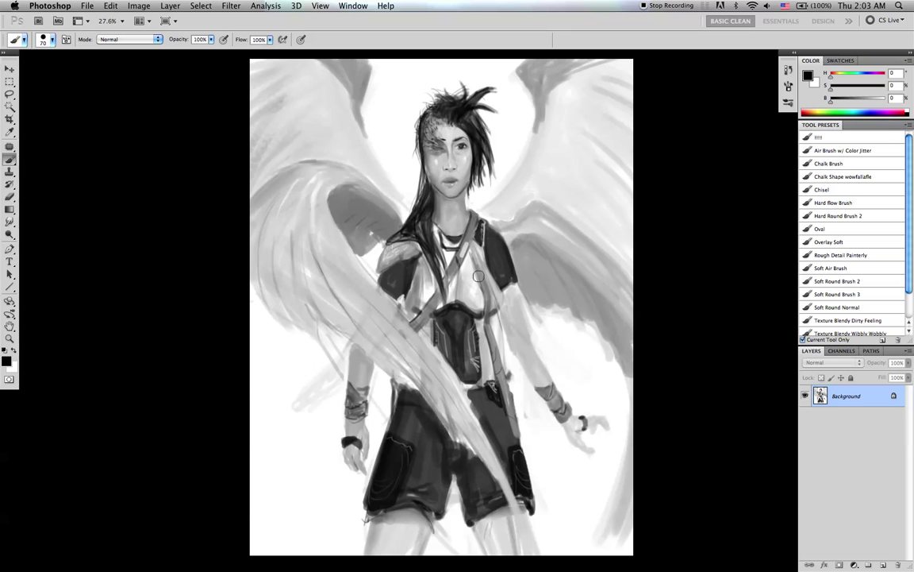
- Add black fold shadows to the dark sleeve beside the far wing with a brush of about 50 px
{"action": "key", "text": "bracketleft"}
{"action": "key", "text": "bracketleft"}
{"action": "key", "text": "bracketleft"}
{"action": "key", "text": "bracketright"}
{"action": "key", "text": "bracketright"}
{"action": "key", "text": "bracketright"}
{"action": "key", "text": "bracketright"}
{"action": "key", "text": "bracketright"}
{"action": "key", "text": "bracketleft"}
{"action": "key", "text": "r"}
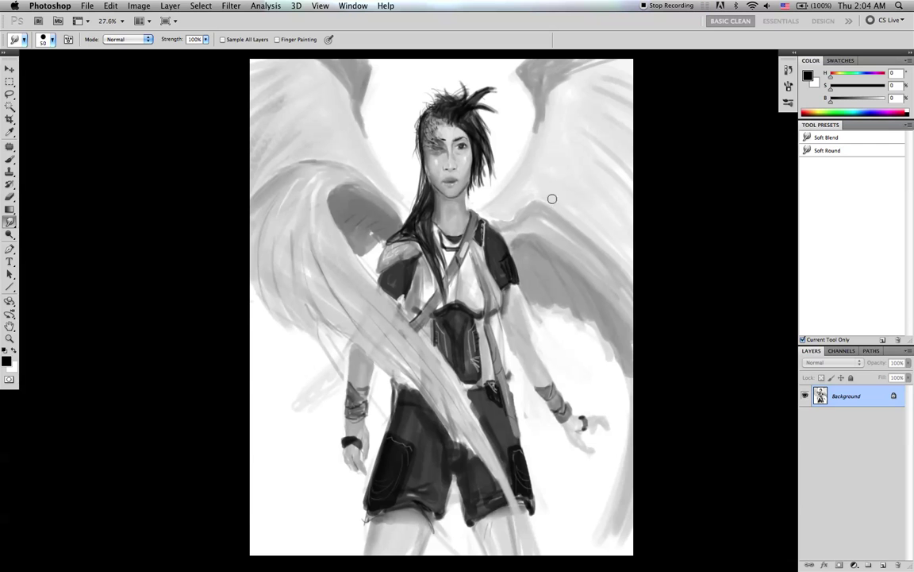
{"action": "key", "text": "b"}
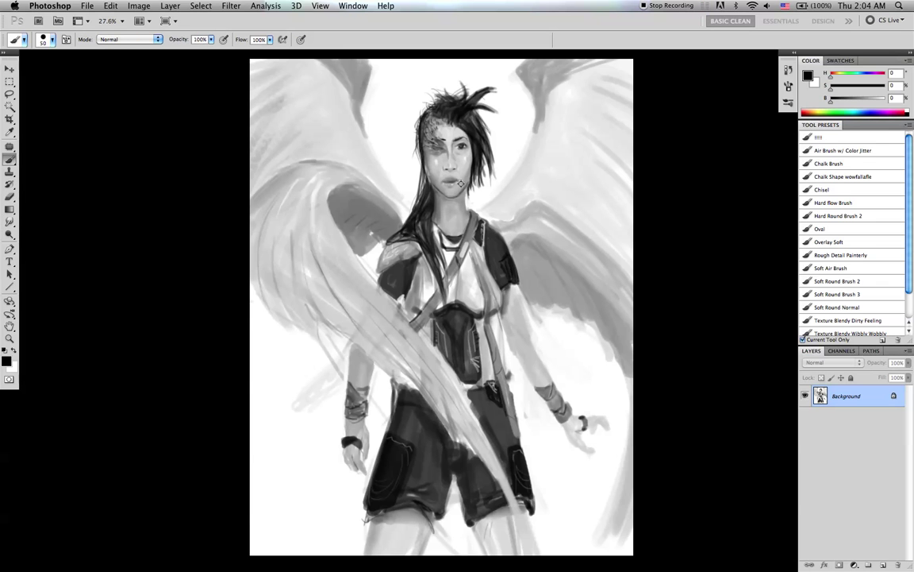
- Draw loose dark strands along the long hair falling over the shoulder, using sampled tones and a 25 to 35 px brush
{"action": "left_click", "coordinate": [437, 204], "text": "alt"}
{"action": "key", "text": "d"}
{"action": "left_click", "coordinate": [428, 198], "text": "alt"}
{"action": "key", "text": "bracketright"}
{"action": "left_click", "coordinate": [425, 222], "text": "alt"}
{"action": "key", "text": "bracketright"}
{"action": "key", "text": "bracketright"}
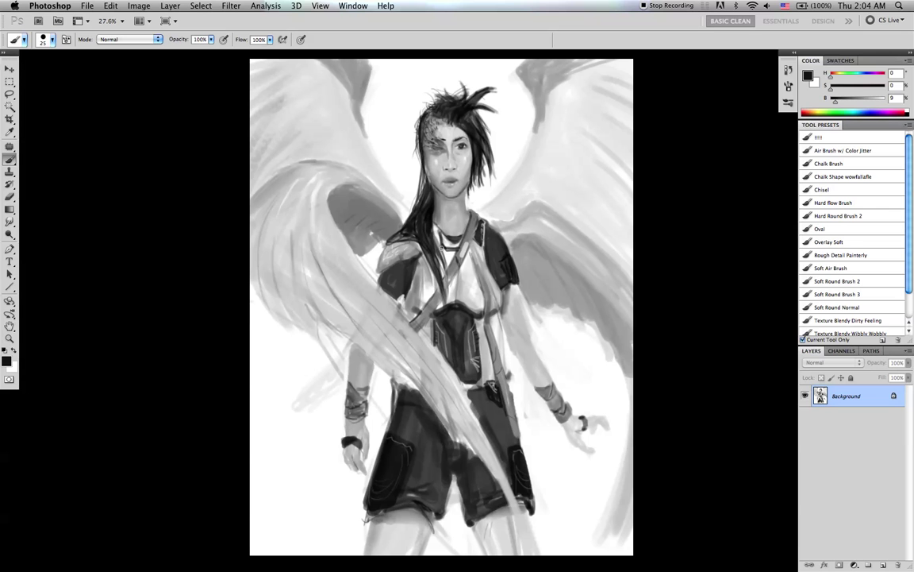
{"action": "left_click", "coordinate": [438, 257], "text": "alt"}
{"action": "key", "text": "bracketleft"}
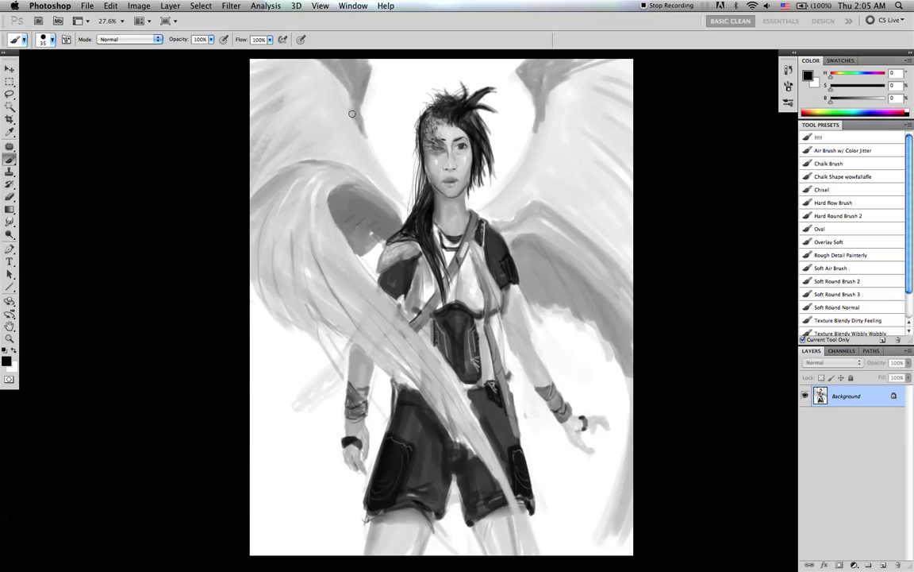
- Try black strokes on the upper wing's dark edge and on the folded wing with a larger brush
{"action": "mouse_move", "coordinate": [314, 59]}
{"action": "left_mouse_down"}
{"action": "mouse_move", "coordinate": [339, 71]}
{"action": "mouse_move", "coordinate": [361, 110]}
{"action": "left_mouse_up"}
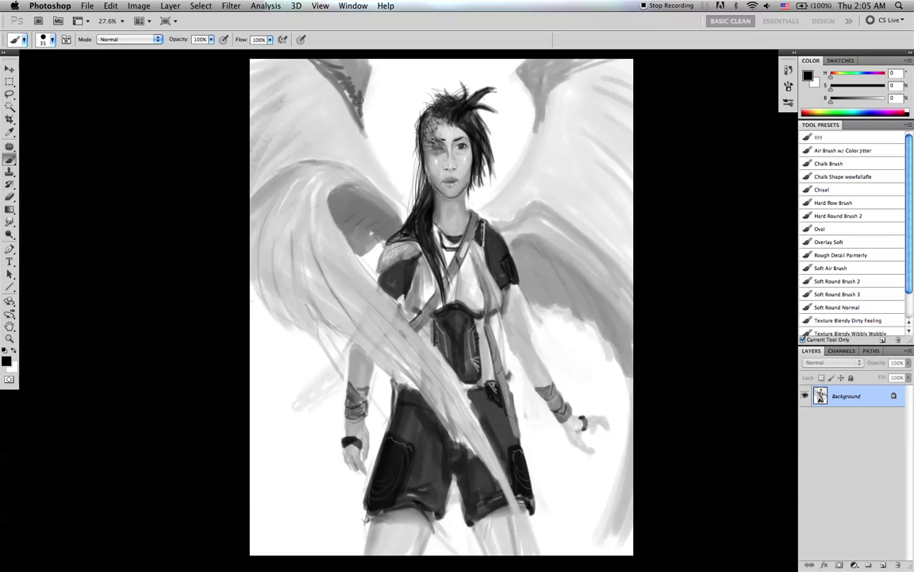
{"action": "key", "text": "super+z"}
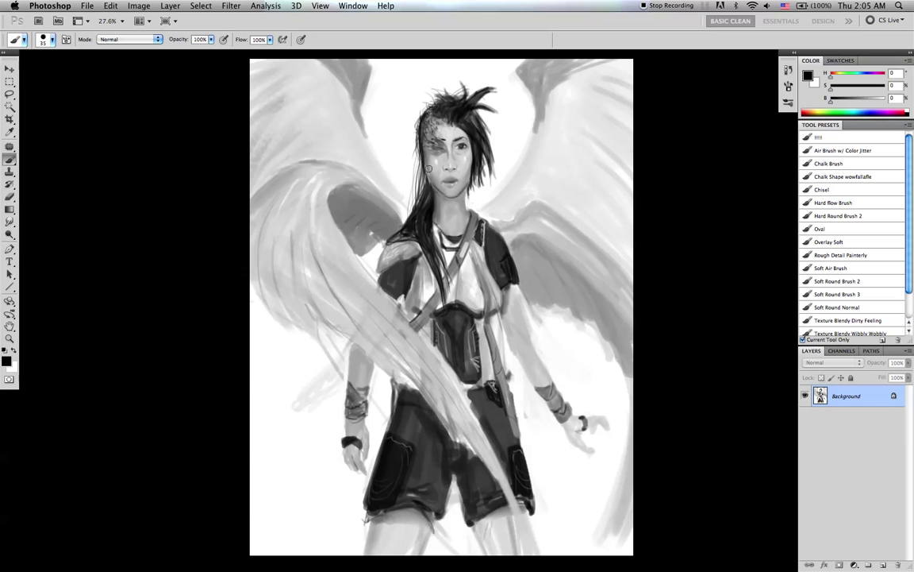
{"action": "key", "text": "bracketright"}
{"action": "key", "text": "bracketright"}
{"action": "key", "text": "bracketright"}
{"action": "key", "text": "bracketright"}
{"action": "key", "text": "bracketright"}
{"action": "key", "text": "bracketright"}
{"action": "mouse_move", "coordinate": [325, 207]}
{"action": "left_mouse_down"}
{"action": "mouse_move", "coordinate": [325, 183]}
{"action": "mouse_move", "coordinate": [367, 191]}
{"action": "mouse_move", "coordinate": [397, 217]}
{"action": "mouse_move", "coordinate": [314, 170]}
{"action": "mouse_move", "coordinate": [305, 155]}
{"action": "mouse_move", "coordinate": [294, 155]}
{"action": "mouse_move", "coordinate": [319, 173]}
{"action": "mouse_move", "coordinate": [246, 165]}
{"action": "mouse_move", "coordinate": [290, 149]}
{"action": "mouse_move", "coordinate": [294, 179]}
{"action": "mouse_move", "coordinate": [327, 206]}
{"action": "left_mouse_up"}
{"action": "key", "text": "super+z"}
- Softly darken the hanging strap and side pocket of the shorts in black using the Air Brush w/ Color Jitter preset
{"action": "left_click", "coordinate": [836, 149]}
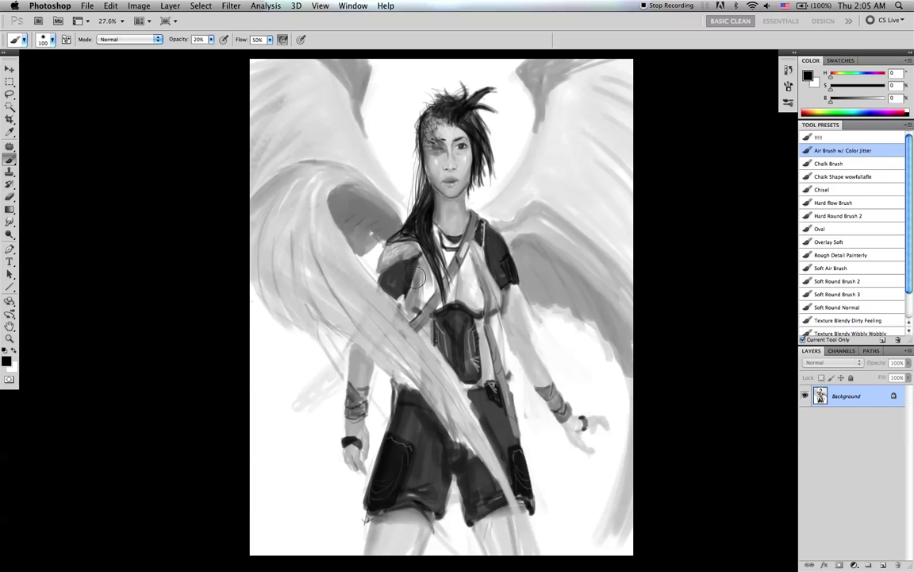
{"action": "key", "text": "bracketleft"}
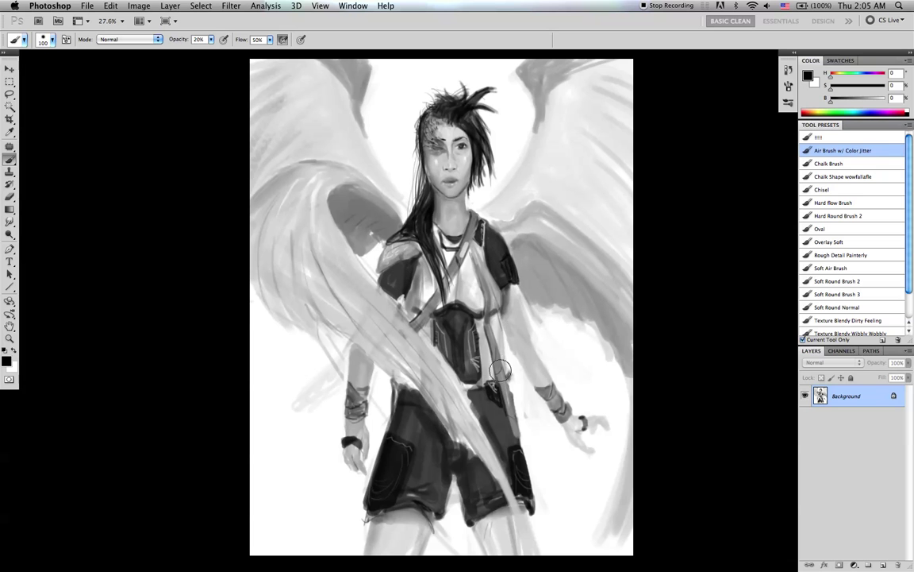
{"action": "mouse_move", "coordinate": [513, 406]}
{"action": "left_mouse_down"}
{"action": "mouse_move", "coordinate": [524, 487]}
{"action": "mouse_move", "coordinate": [512, 438]}
{"action": "left_mouse_up"}
{"action": "left_click_drag", "start_coordinate": [402, 437], "coordinate": [392, 453]}
- Shade the inner legs of the shorts and the thighs below the hem with a 150 px black airbrush
{"action": "key", "text": "bracketright"}
{"action": "key", "text": "bracketright"}
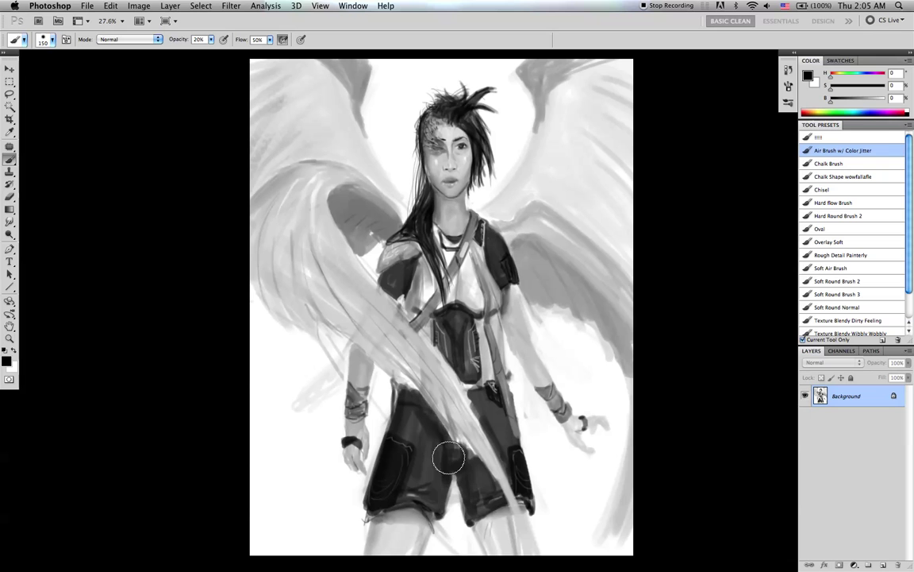
{"action": "left_click_drag", "start_coordinate": [434, 470], "coordinate": [444, 504]}
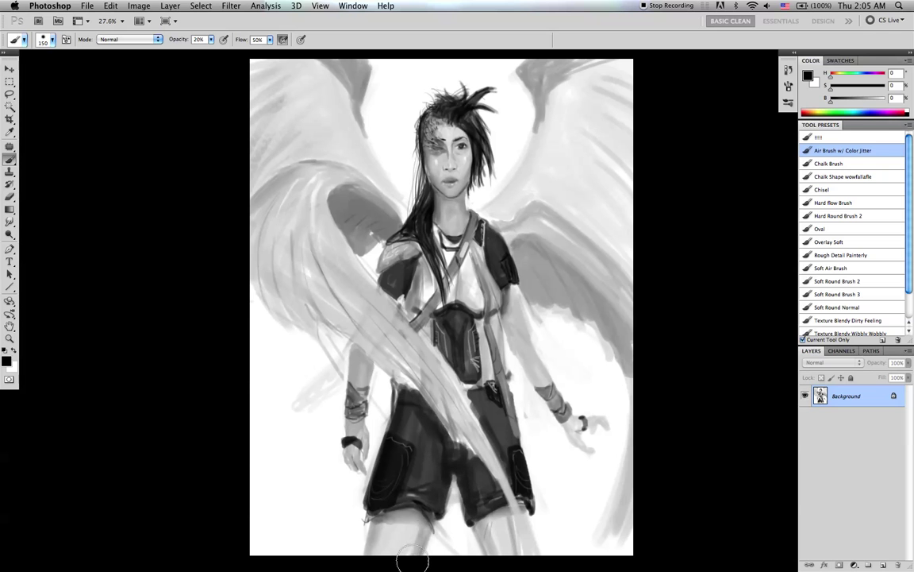
{"action": "left_click_drag", "start_coordinate": [441, 465], "coordinate": [451, 504]}
{"action": "left_click_drag", "start_coordinate": [519, 519], "coordinate": [539, 558]}
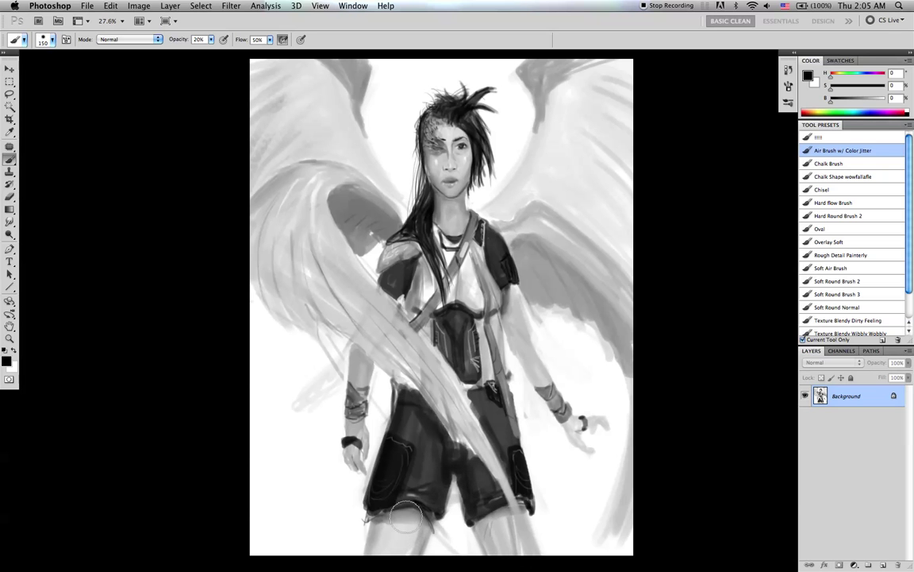
{"action": "left_click_drag", "start_coordinate": [388, 502], "coordinate": [380, 536]}
- Softly shade the arm beside the folded wing in black with a 60 to 90 px airbrush
{"action": "key", "text": "bracketleft"}
{"action": "key", "text": "bracketleft"}
{"action": "key", "text": "bracketleft"}
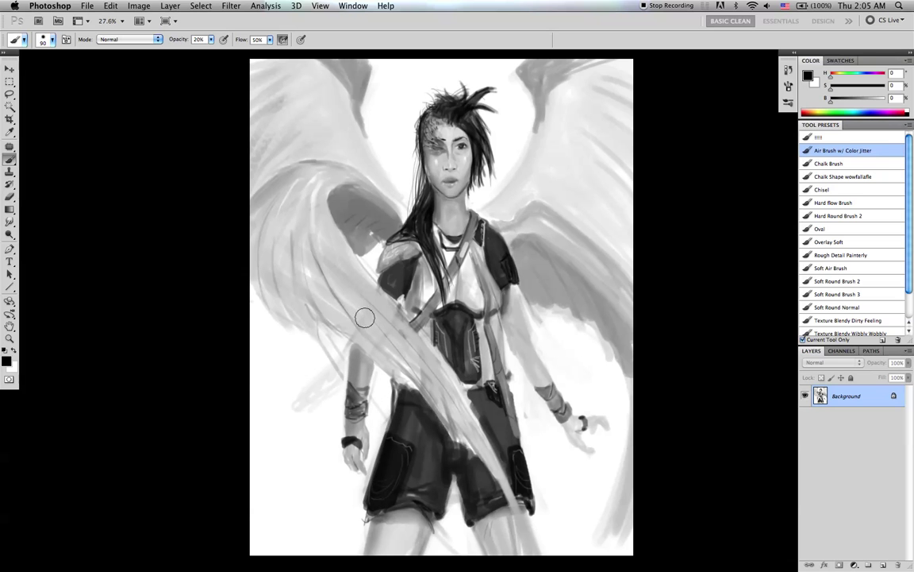
{"action": "key", "text": "bracketleft"}
{"action": "key", "text": "bracketleft"}
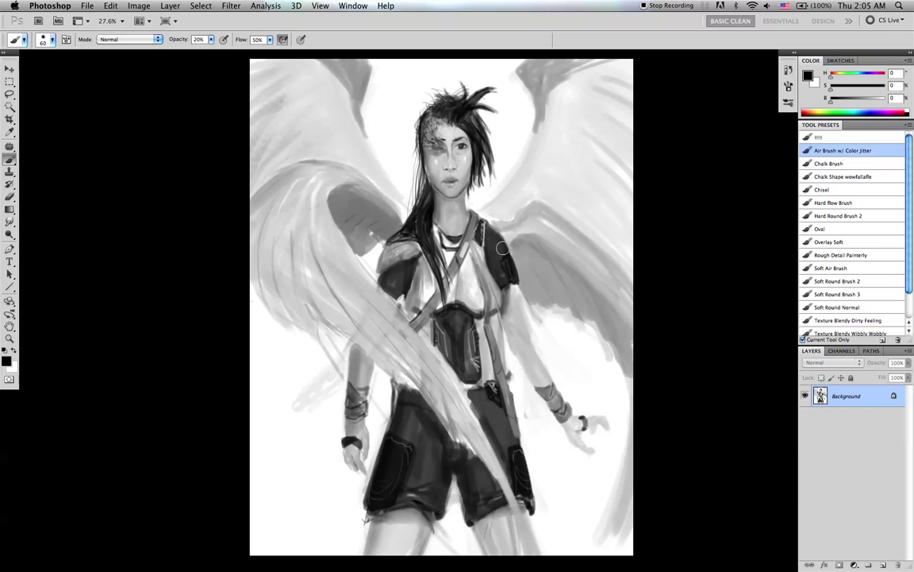
- Shade the outstretched arm from the sleeve down to the wrist wrap in black with a 50 to 80 px airbrush
{"action": "key", "text": "bracketright"}
{"action": "key", "text": "bracketright"}
{"action": "key", "text": "bracketright"}
{"action": "key", "text": "bracketleft"}
{"action": "key", "text": "bracketleft"}
{"action": "key", "text": "bracketleft"}
{"action": "key", "text": "bracketleft"}
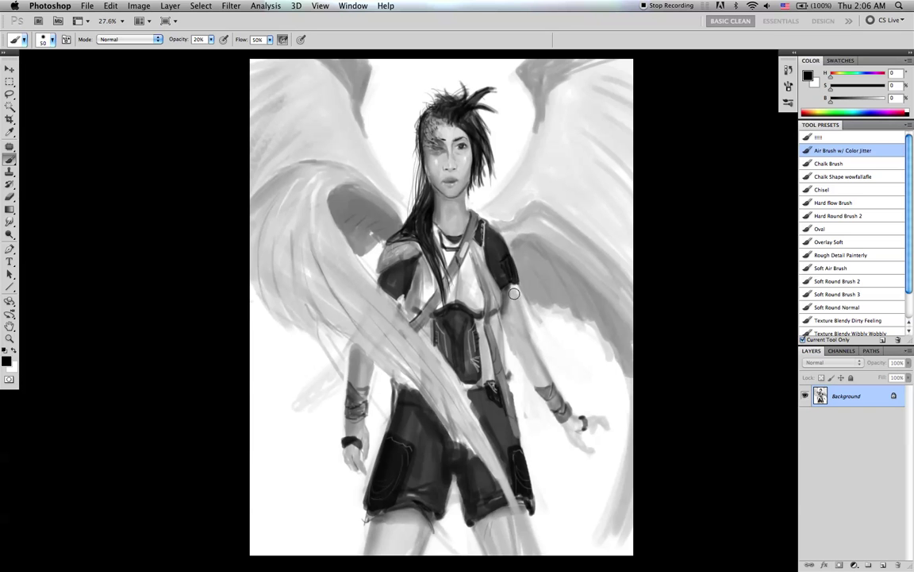
{"action": "key", "text": "bracketright"}
{"action": "key", "text": "bracketright"}
{"action": "key", "text": "bracketright"}
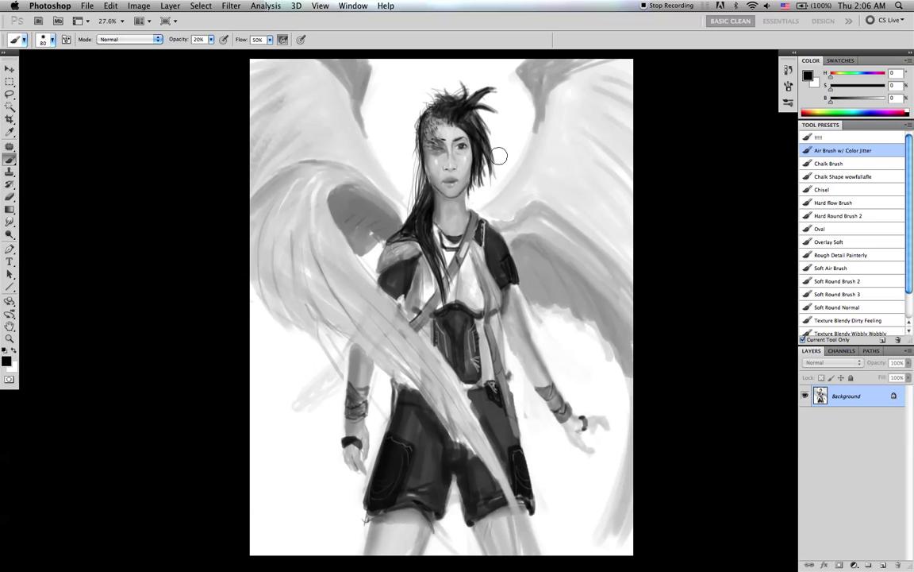
- Try a soft black shadow around the jaw and face with a 70 px airbrush
{"action": "key", "text": "bracketright"}
{"action": "key", "text": "bracketright"}
{"action": "key", "text": "bracketleft"}
{"action": "key", "text": "bracketleft"}
{"action": "key", "text": "bracketleft"}
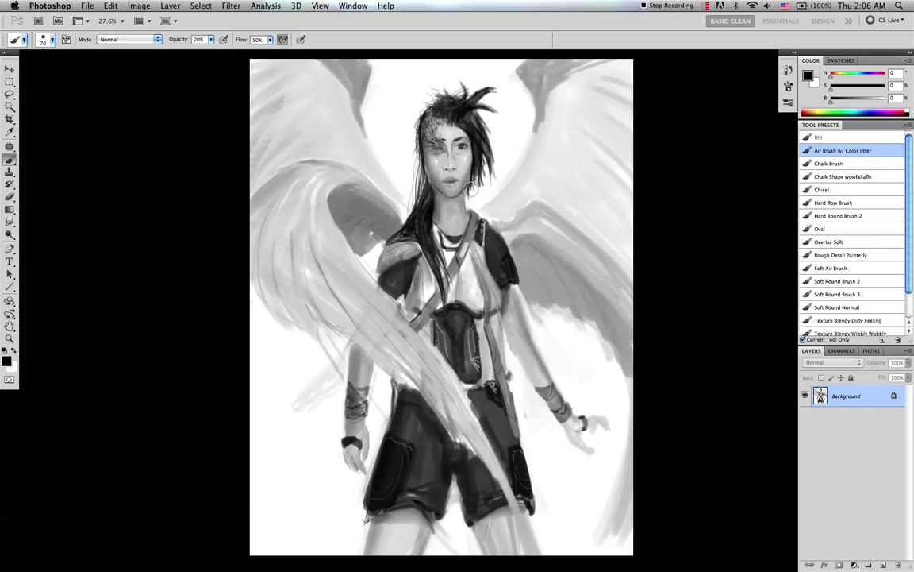
{"action": "key", "text": "super+z"}
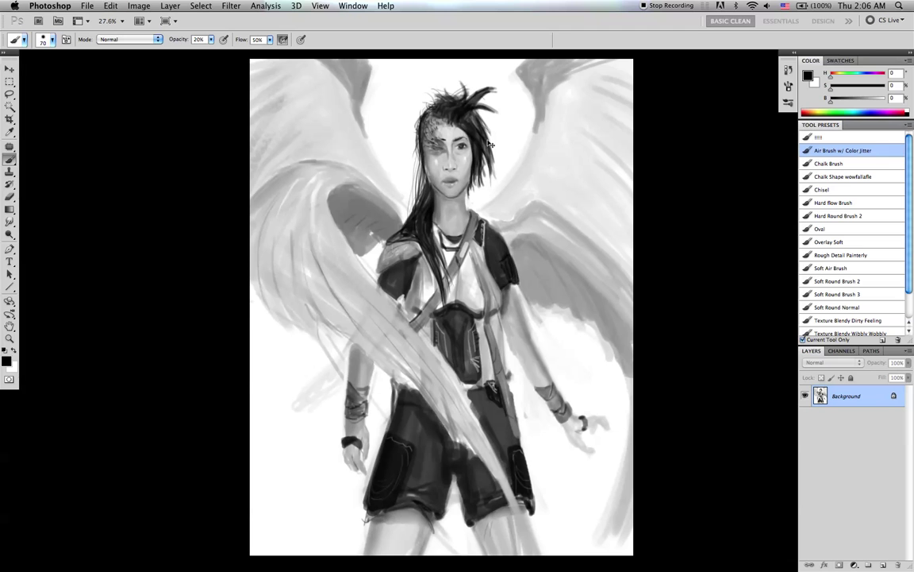
{"action": "key", "text": "super+z"}
{"action": "key", "text": "super+z"}
- Softly shade the neck and the hair beside it in black with a 35 to 60 px airbrush
{"action": "key", "text": "bracketleft"}
{"action": "key", "text": "bracketleft"}
{"action": "key", "text": "bracketleft"}
{"action": "key", "text": "bracketleft"}
{"action": "key", "text": "bracketleft"}
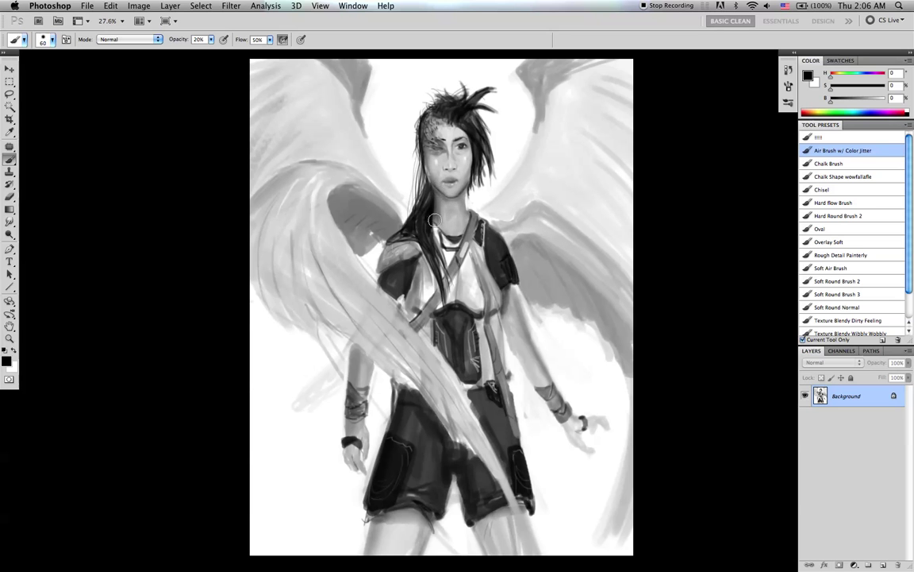
{"action": "key", "text": "bracketright"}
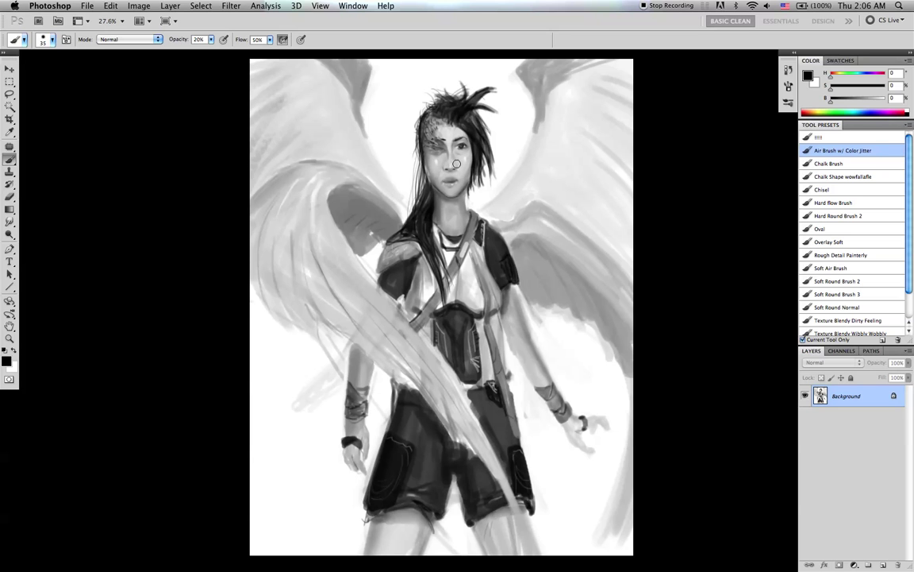
- Build up soft shading on the face in black with an airbrush of about 35 to 40 px
{"action": "key", "text": "bracketright"}
{"action": "key", "text": "bracketright"}
{"action": "key", "text": "bracketright"}
{"action": "key", "text": "bracketright"}
{"action": "key", "text": "bracketleft"}
{"action": "key", "text": "bracketright"}
{"action": "key", "text": "bracketright"}
{"action": "key", "text": "bracketright"}
{"action": "key", "text": "bracketright"}
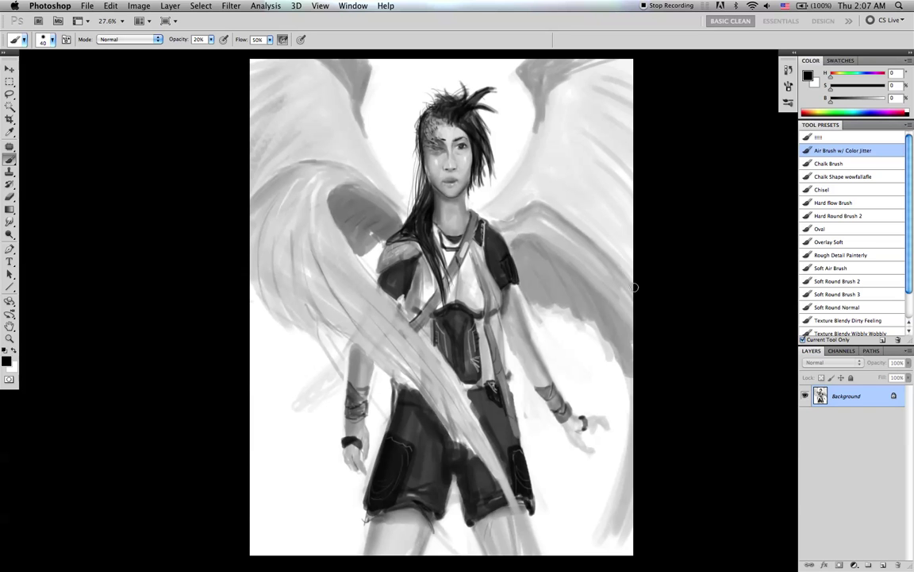
- Airbrush soft black shading onto the wings at 10% flow with a brush enlarged to 250 px
{"action": "key", "text": "bracketright"}
{"action": "key", "text": "bracketright"}
{"action": "key", "text": "bracketright"}
{"action": "key", "text": "shift+1"}
{"action": "key", "text": "bracketright"}
{"action": "key", "text": "bracketright"}
{"action": "key", "text": "bracketright"}
{"action": "key", "text": "bracketright"}
{"action": "key", "text": "bracketright"}
{"action": "key", "text": "bracketright"}
{"action": "key", "text": "bracketright"}
{"action": "key", "text": "bracketright"}
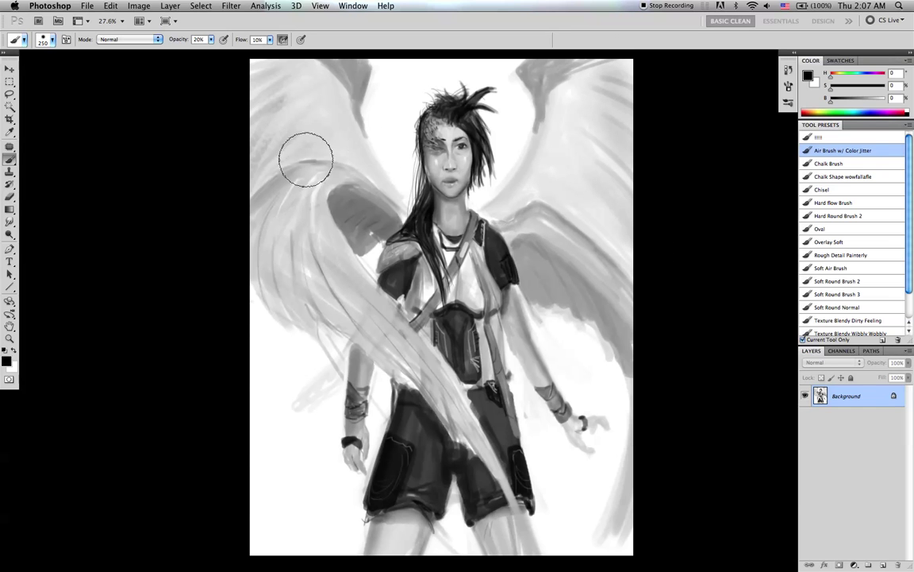
- Shade the upper wing and the folded wing's dark interior with a smaller 125 to 60 px airbrush, raising the flow to 20%
{"action": "key", "text": "bracketleft"}
{"action": "key", "text": "bracketleft"}
{"action": "key", "text": "bracketleft"}
{"action": "key", "text": "bracketleft"}
{"action": "key", "text": "bracketleft"}
{"action": "key", "text": "bracketleft"}
{"action": "key", "text": "bracketleft"}
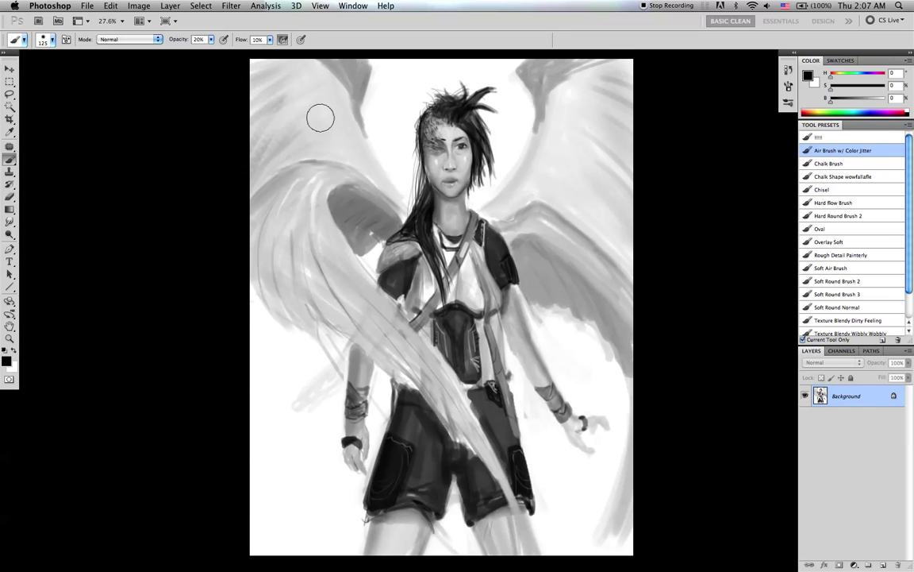
{"action": "key", "text": "bracketleft"}
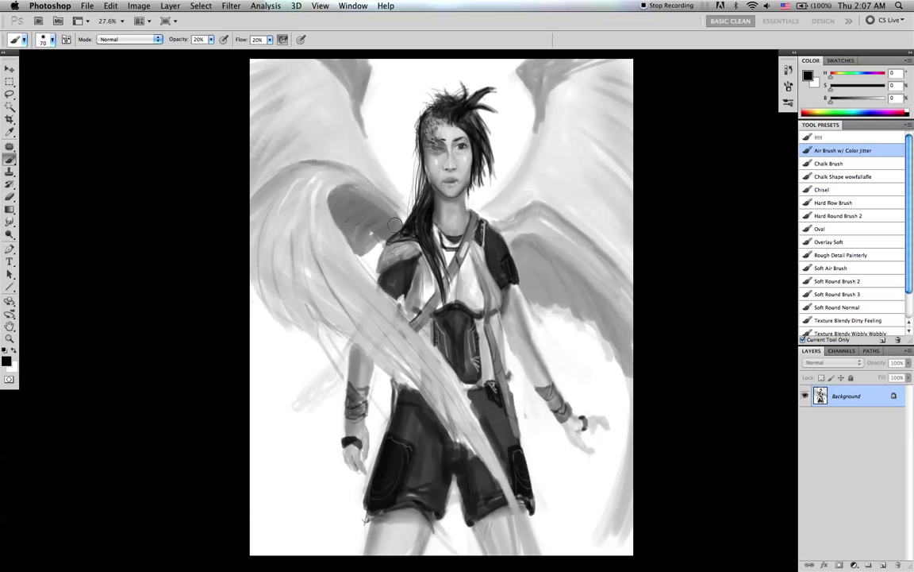
{"action": "key", "text": "bracketleft"}
{"action": "key", "text": "z"}
{"action": "mouse_move", "coordinate": [620, 386]}
{"action": "left_mouse_down"}
{"action": "mouse_move", "coordinate": [590, 393]}
{"action": "mouse_move", "coordinate": [598, 383]}
{"action": "left_mouse_up"}
{"action": "key", "text": "b"}
{"action": "key", "text": "super+0"}
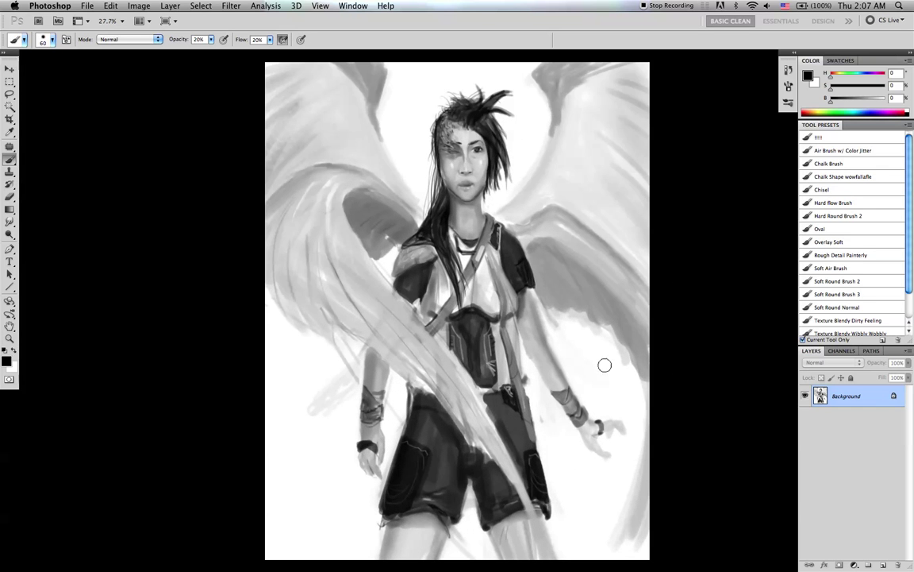